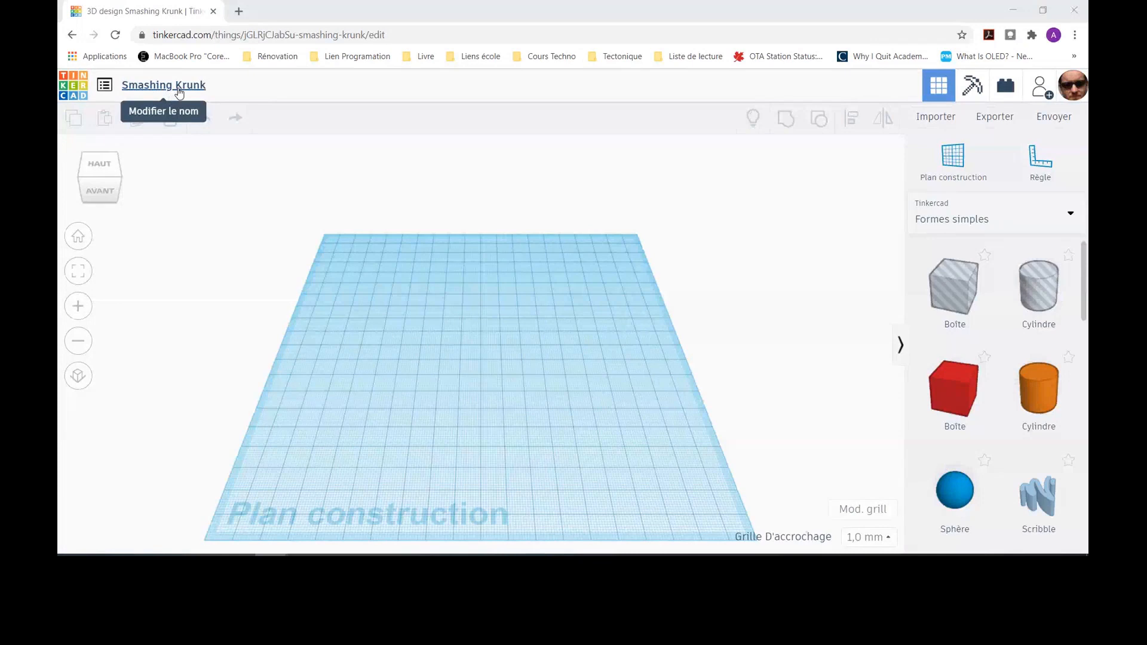
# Step: Rename the design as "Maison et arbre - Mon nom"
pyautogui.click(181, 87)
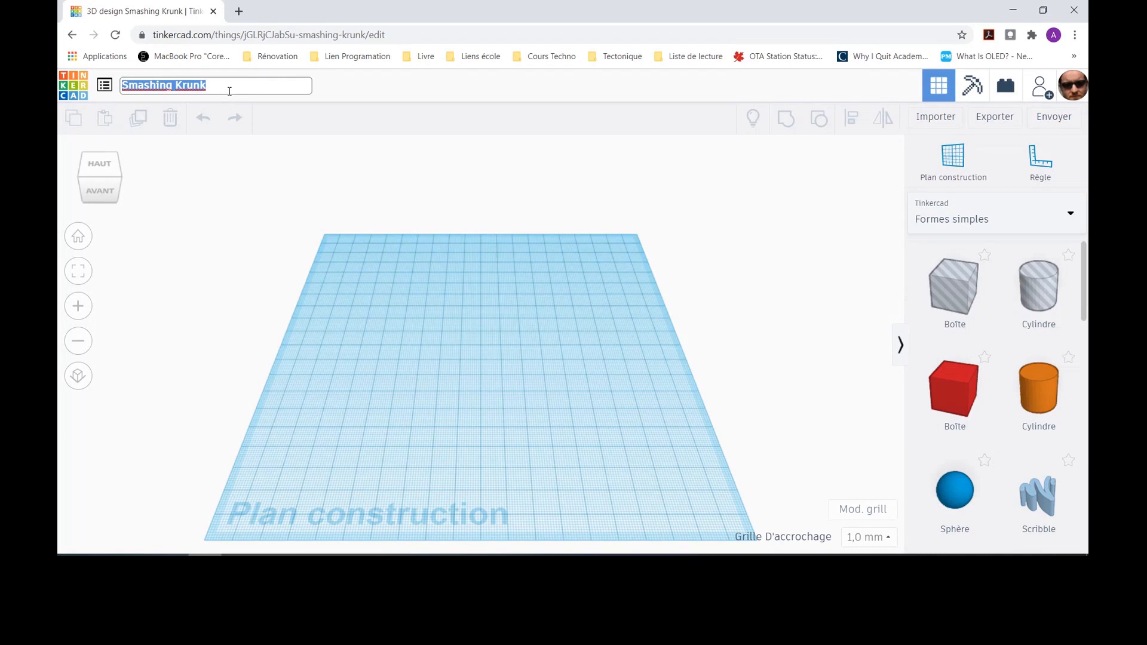
pyautogui.write('Maison ')
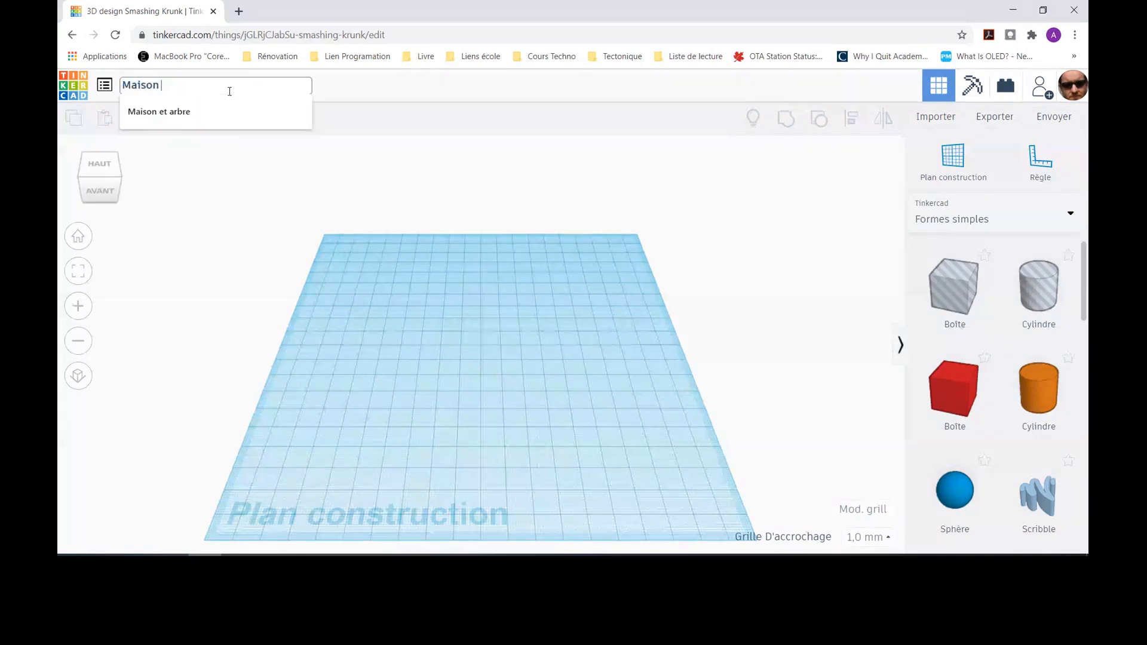
pyautogui.write('et arbre')
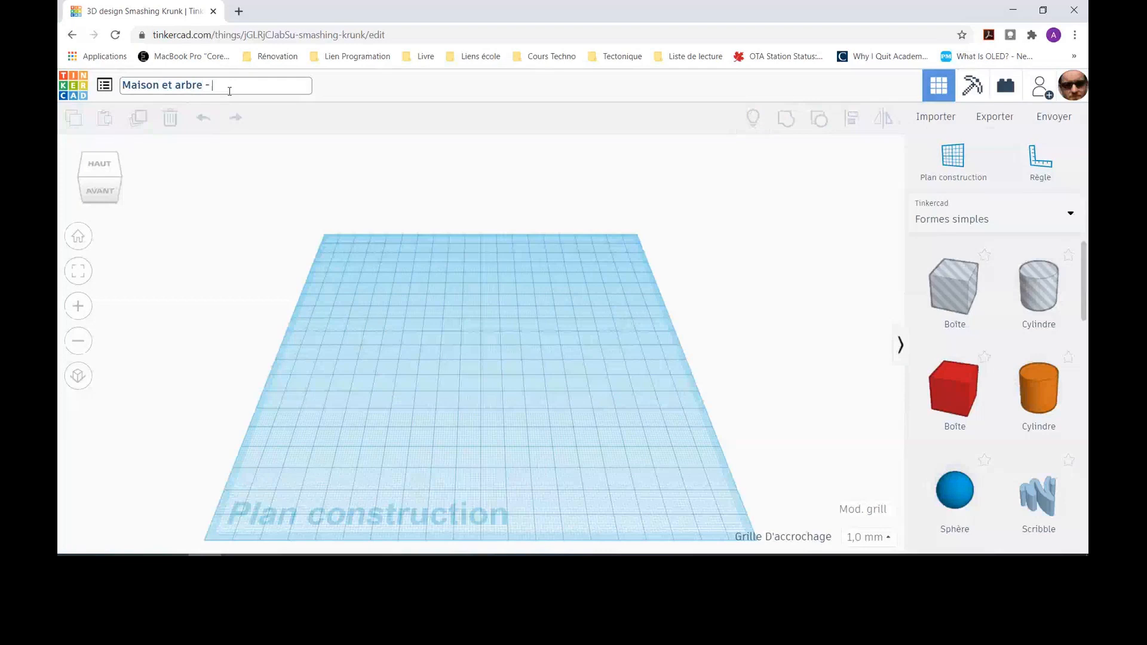
pyautogui.write(' - Mon nom')
pyautogui.click(366, 198)
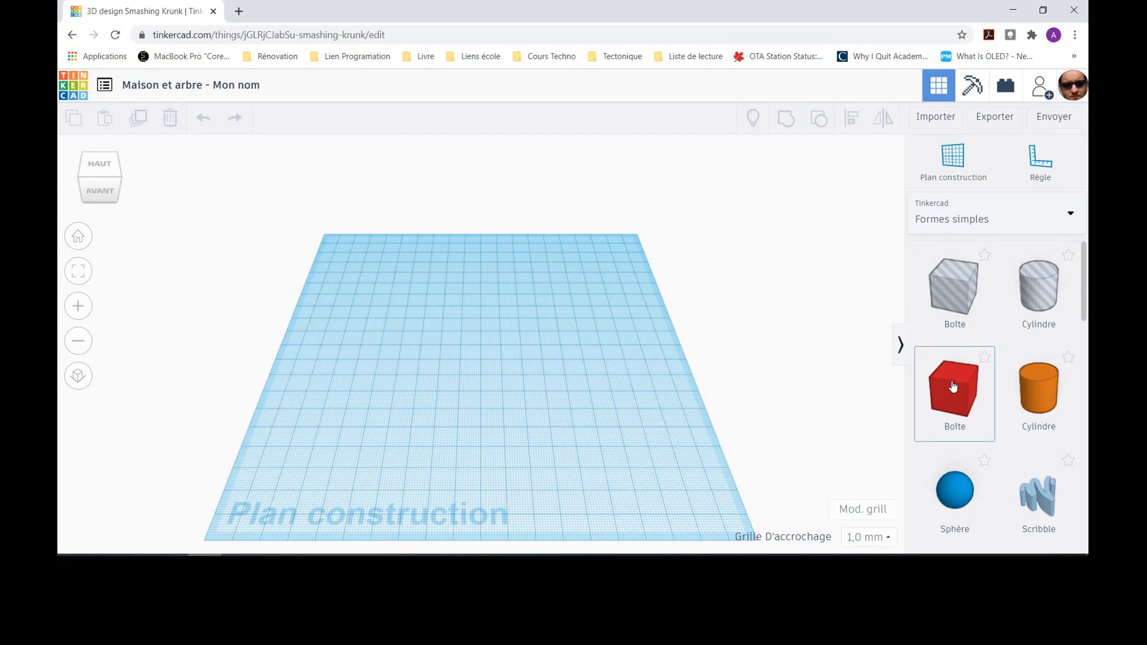
# Step: Place a solid red box near the middle of the workplane and collapse its shape properties
pyautogui.moveTo(953, 387); pyautogui.dragTo(498, 363)
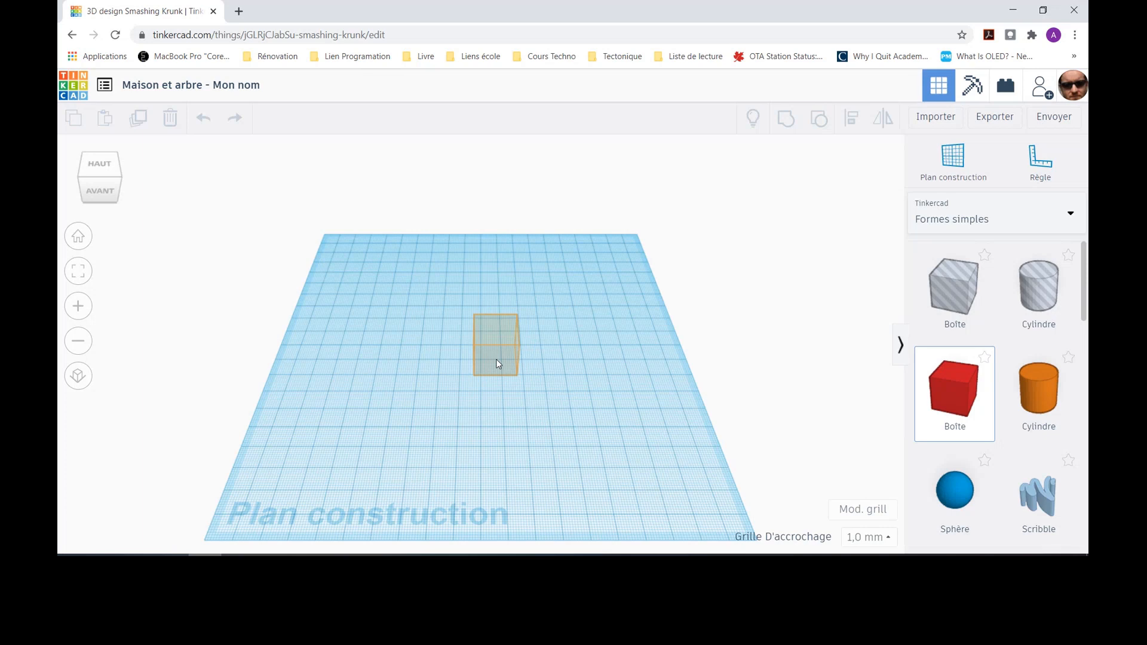
pyautogui.moveTo(496, 363); pyautogui.dragTo(477, 378)
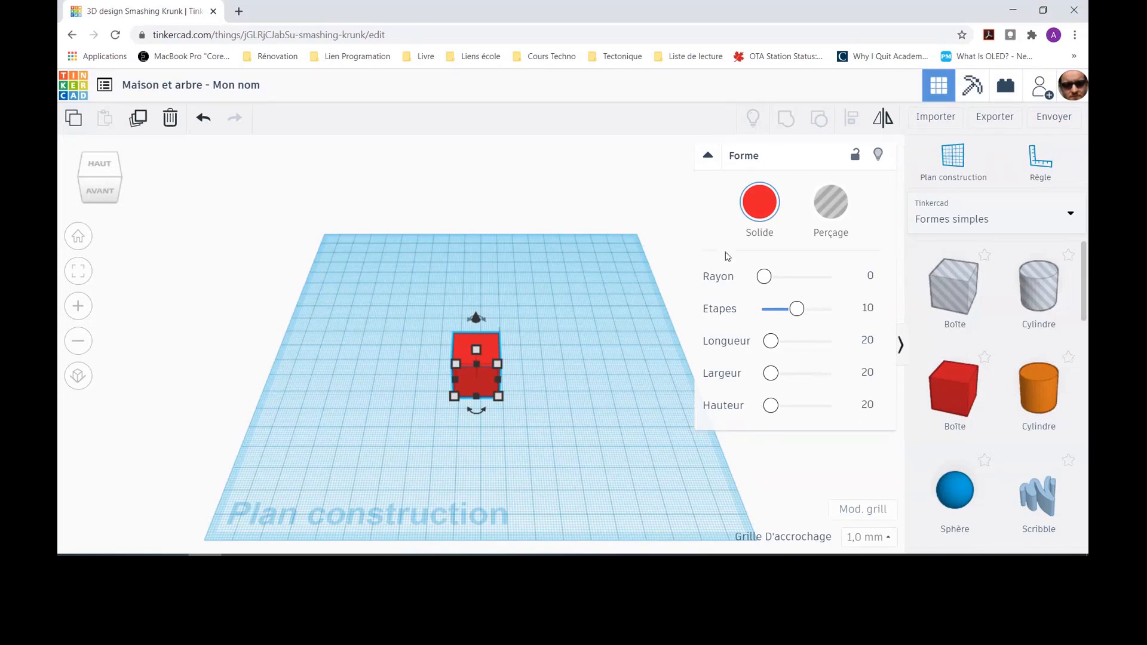
pyautogui.click(709, 157)
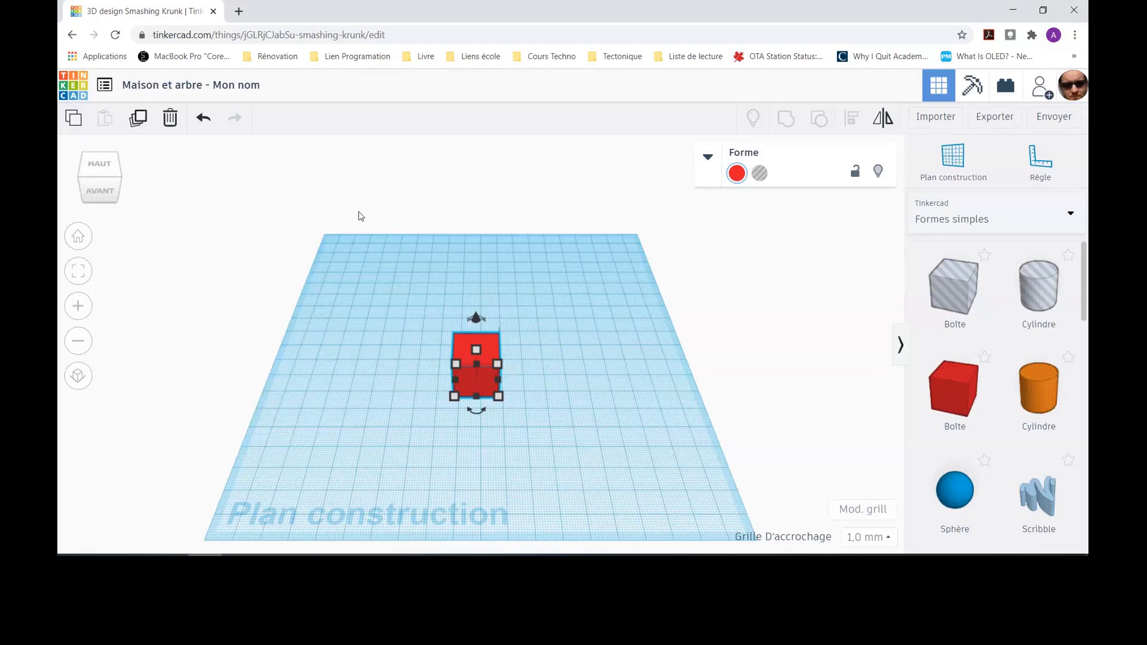
# Step: Examine the red box from the front corners, both close up and from farther away
pyautogui.click(542, 218)
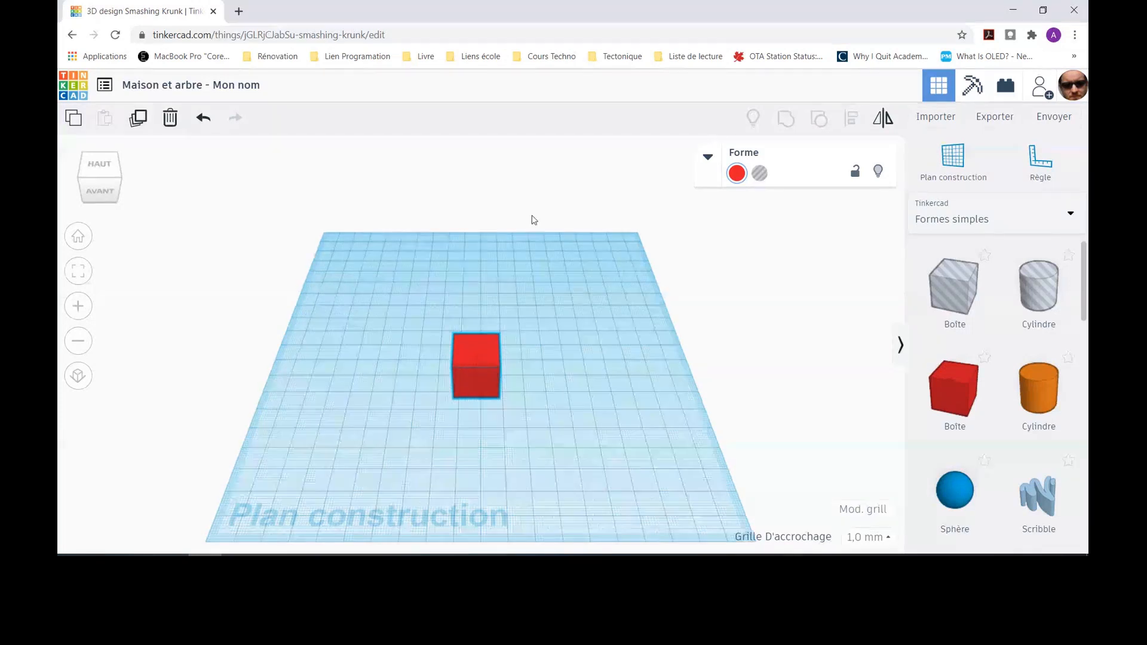
pyautogui.moveTo(532, 220); pyautogui.dragTo(476, 251, button='right')
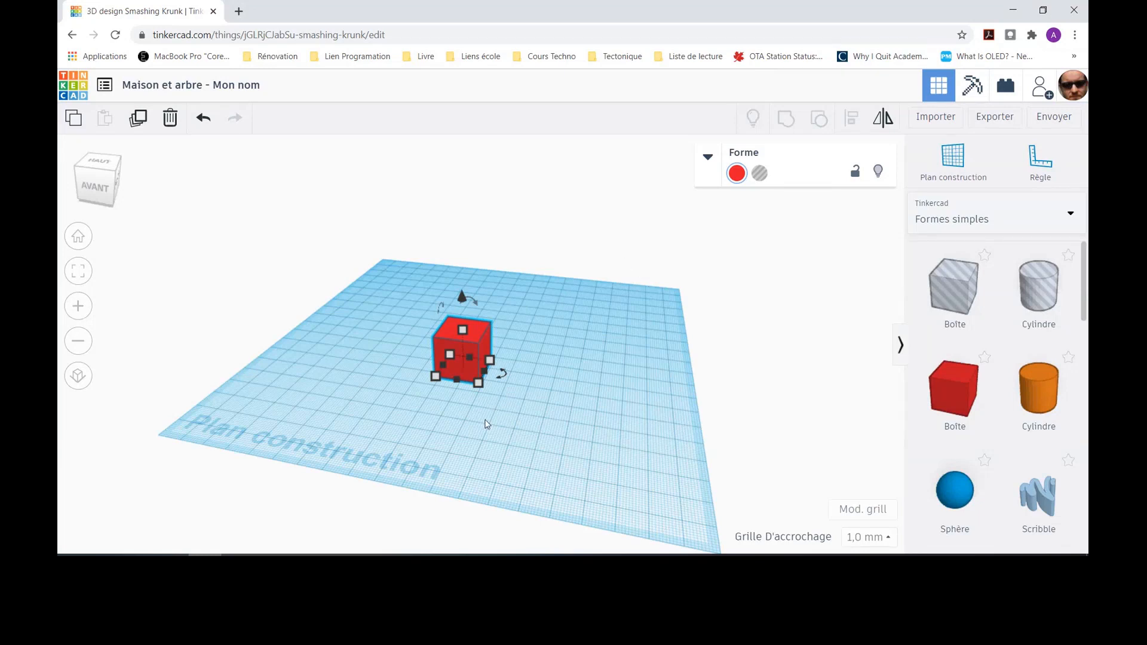
pyautogui.scroll(2, 485, 423)
pyautogui.scroll(6, 485, 422)
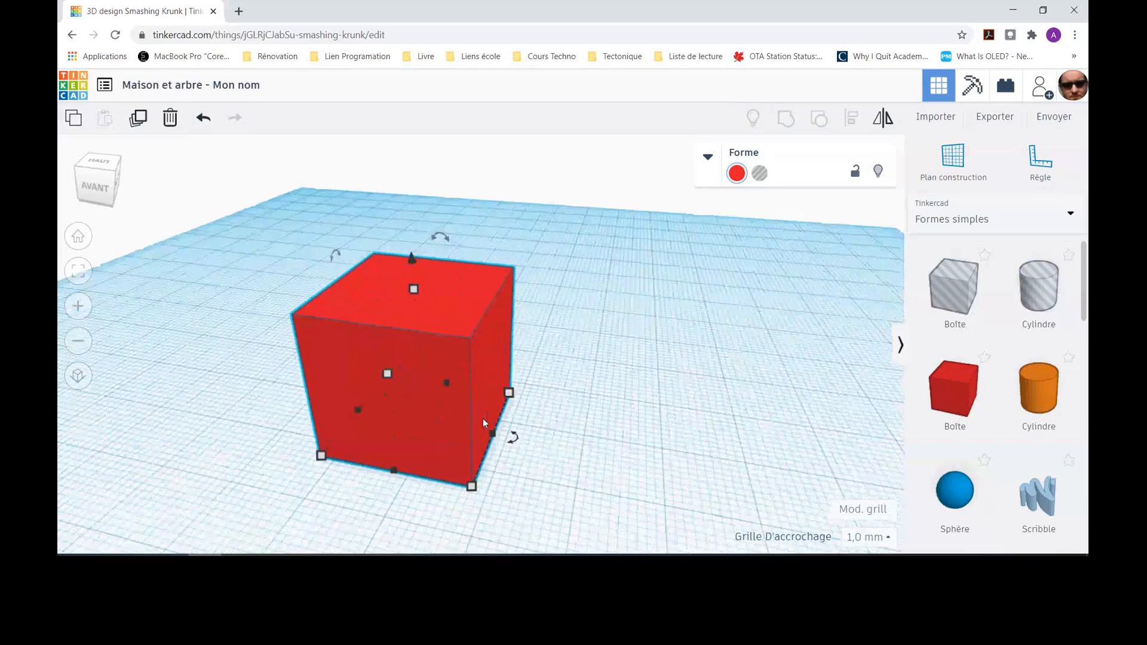
pyautogui.scroll(-5, 479, 415)
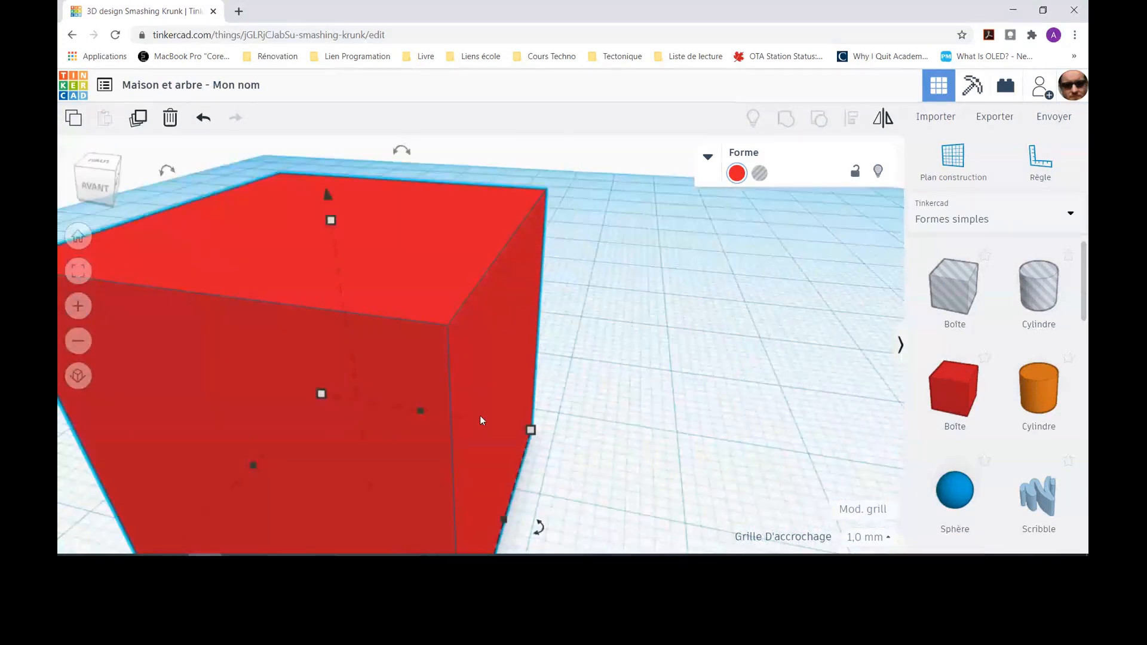
pyautogui.moveTo(320, 452); pyautogui.dragTo(391, 419, button='right')
pyautogui.scroll(-4, 394, 420)
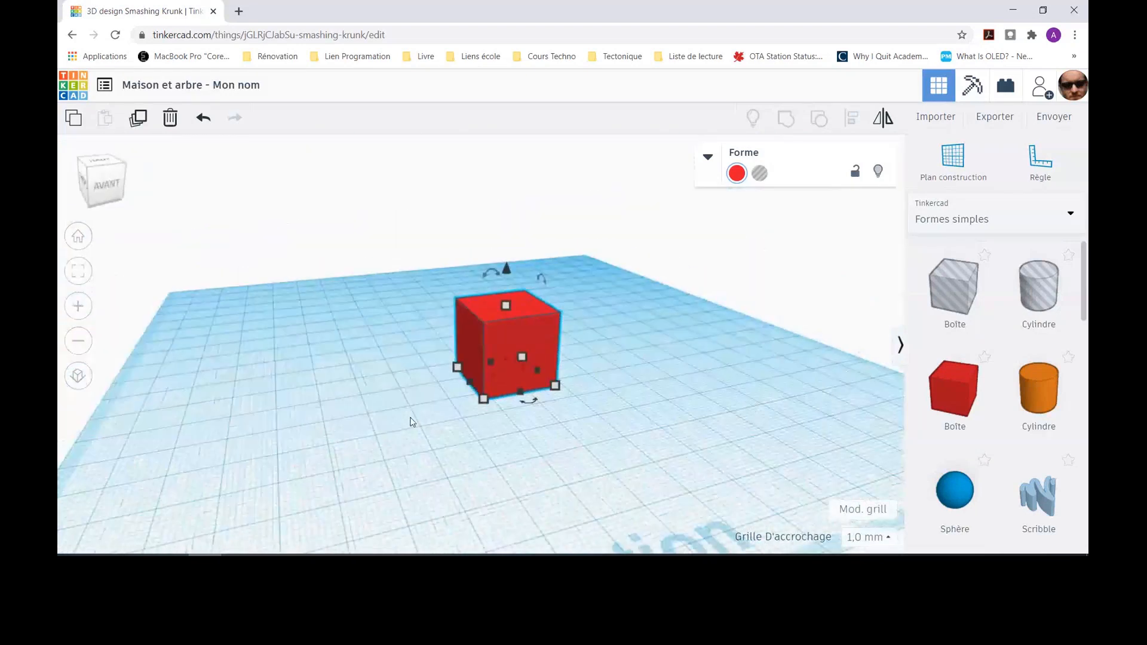
pyautogui.scroll(5, 410, 426)
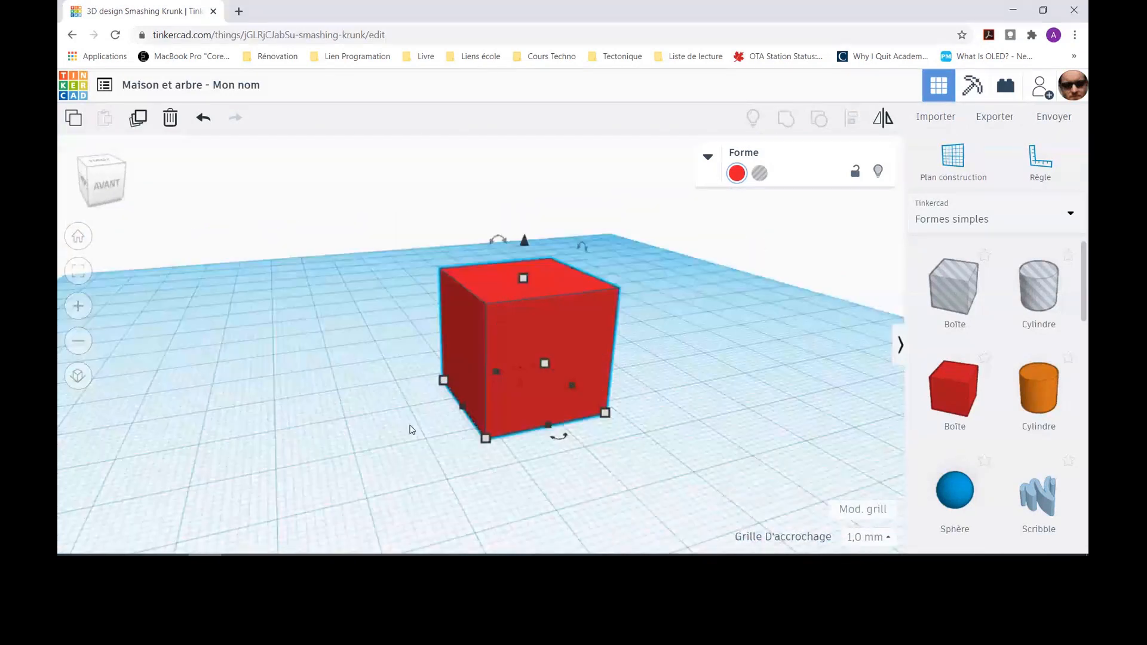
pyautogui.scroll(-3, 411, 427)
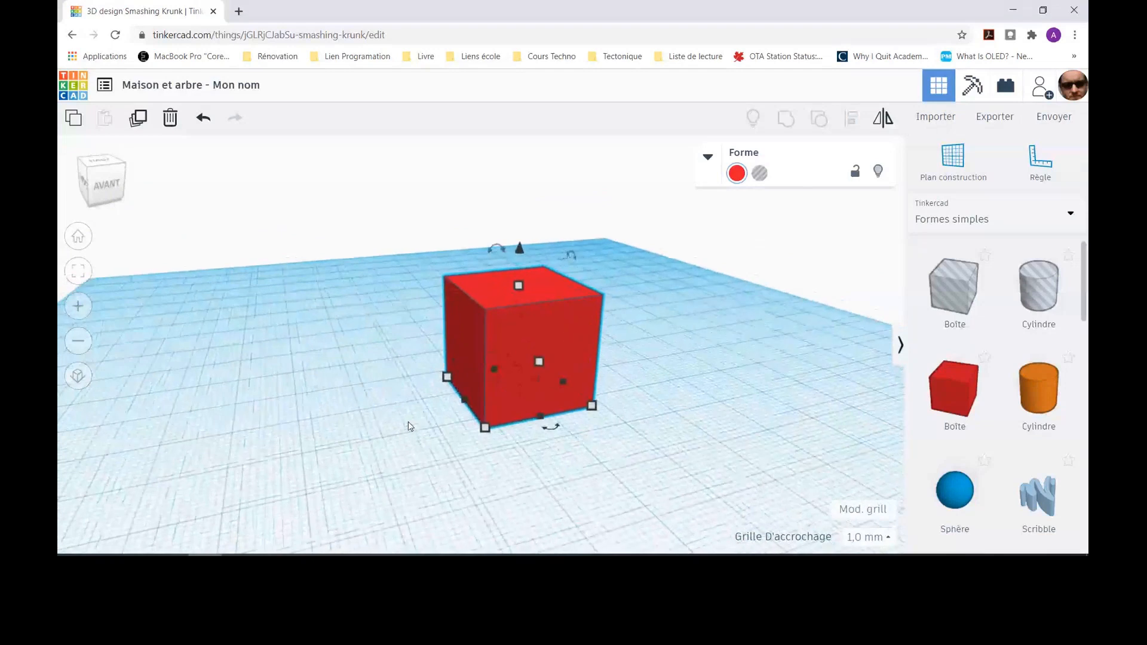
pyautogui.scroll(-3, 409, 426)
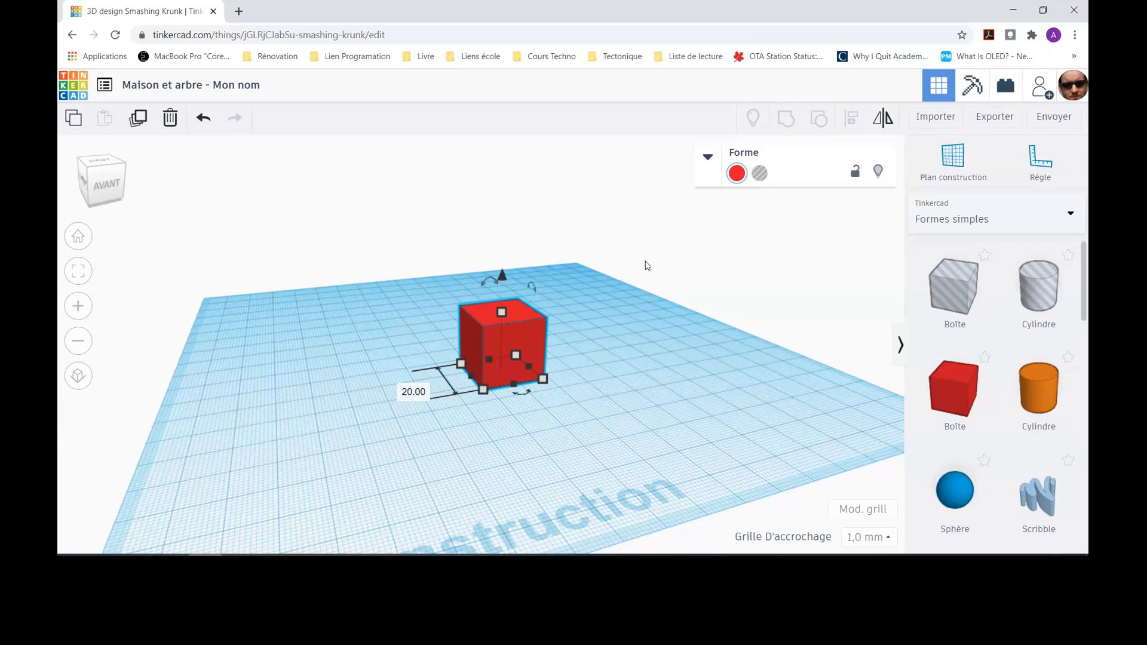
# Step: Inspect the box and workplane from above, the sides and underneath, and restore the home view
pyautogui.click(689, 264)
pyautogui.moveTo(690, 265); pyautogui.dragTo(650, 266, button='middle')
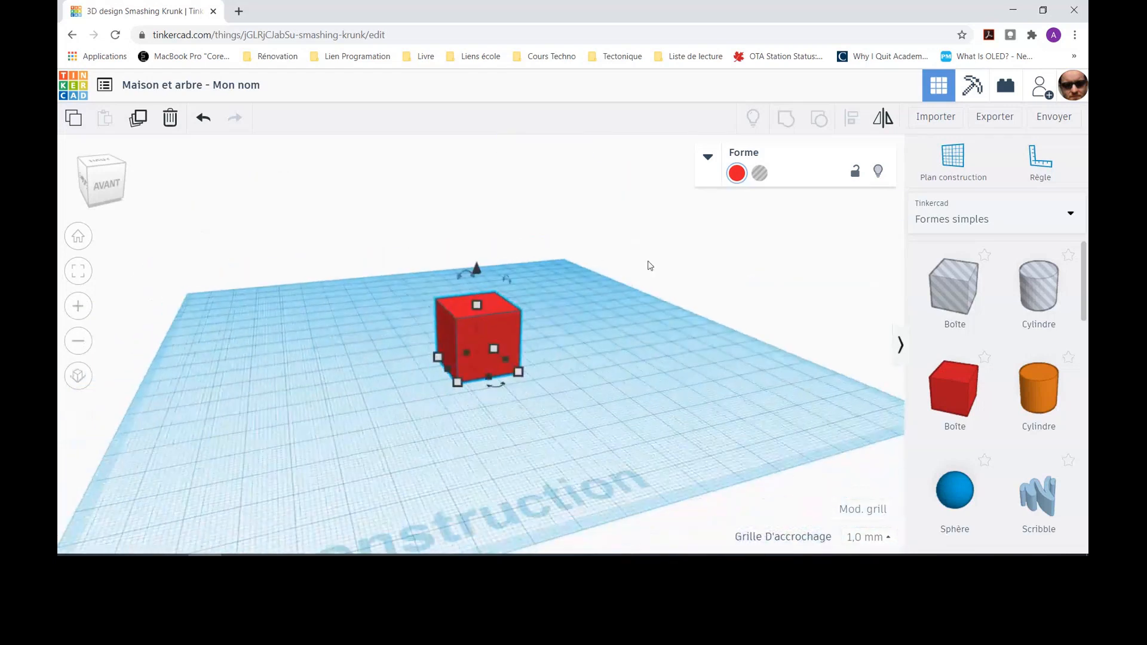
pyautogui.moveTo(699, 281); pyautogui.dragTo(730, 304, button='right')
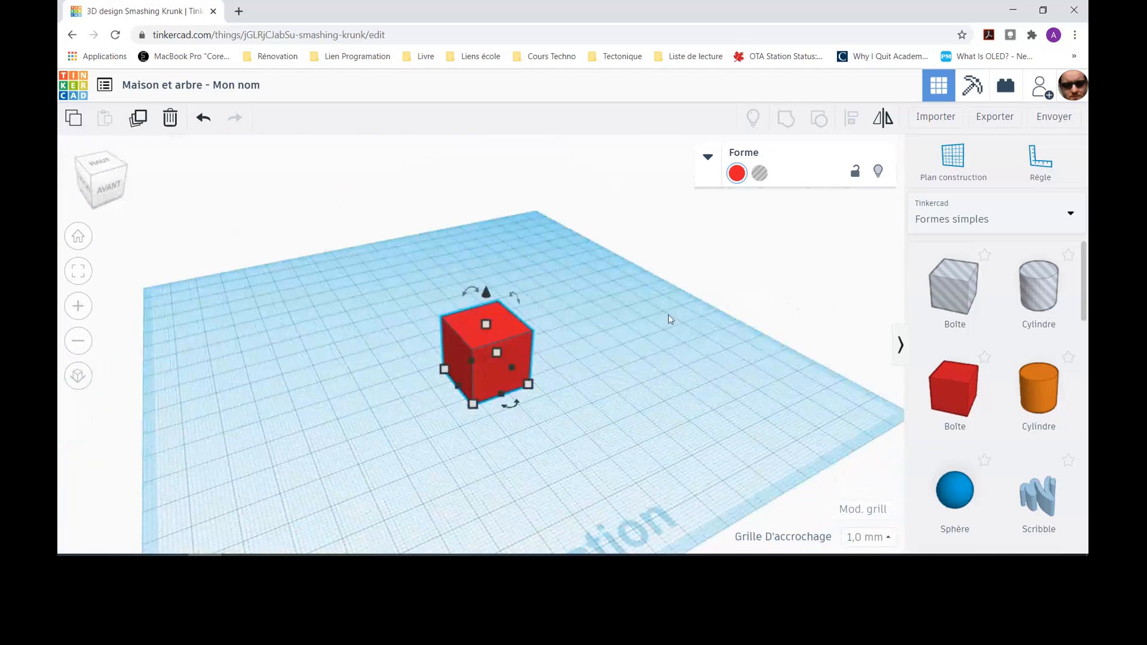
pyautogui.moveTo(668, 316)
pyautogui.mouseDown(button='middle')
pyautogui.moveTo(653, 231)
pyautogui.moveTo(468, 312)
pyautogui.moveTo(751, 285)
pyautogui.moveTo(561, 248)
pyautogui.moveTo(563, 325)
pyautogui.moveTo(637, 325)
pyautogui.moveTo(657, 251)
pyautogui.moveTo(655, 314)
pyautogui.mouseUp(button='middle')
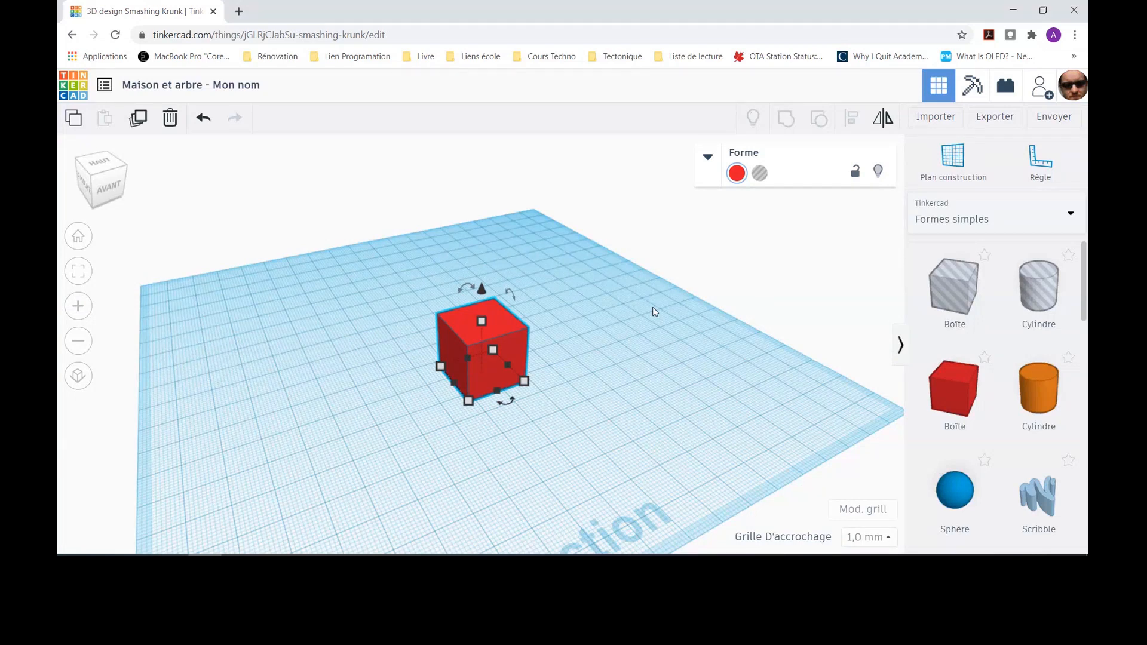
pyautogui.moveTo(654, 311); pyautogui.dragTo(340, 427, button='right')
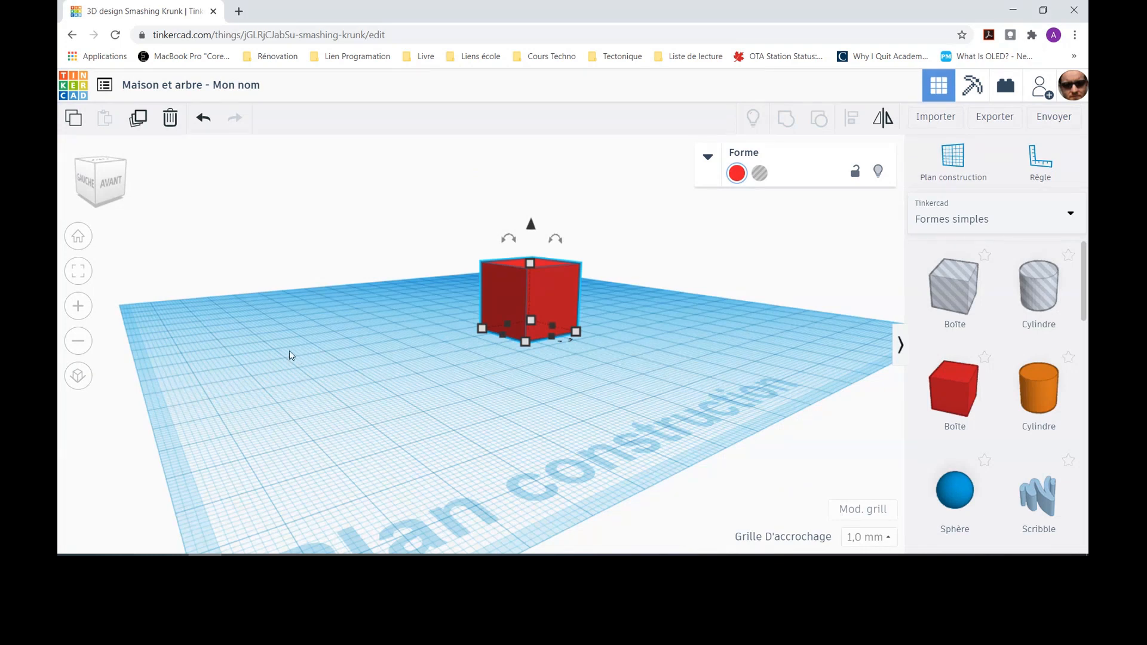
pyautogui.click(83, 241)
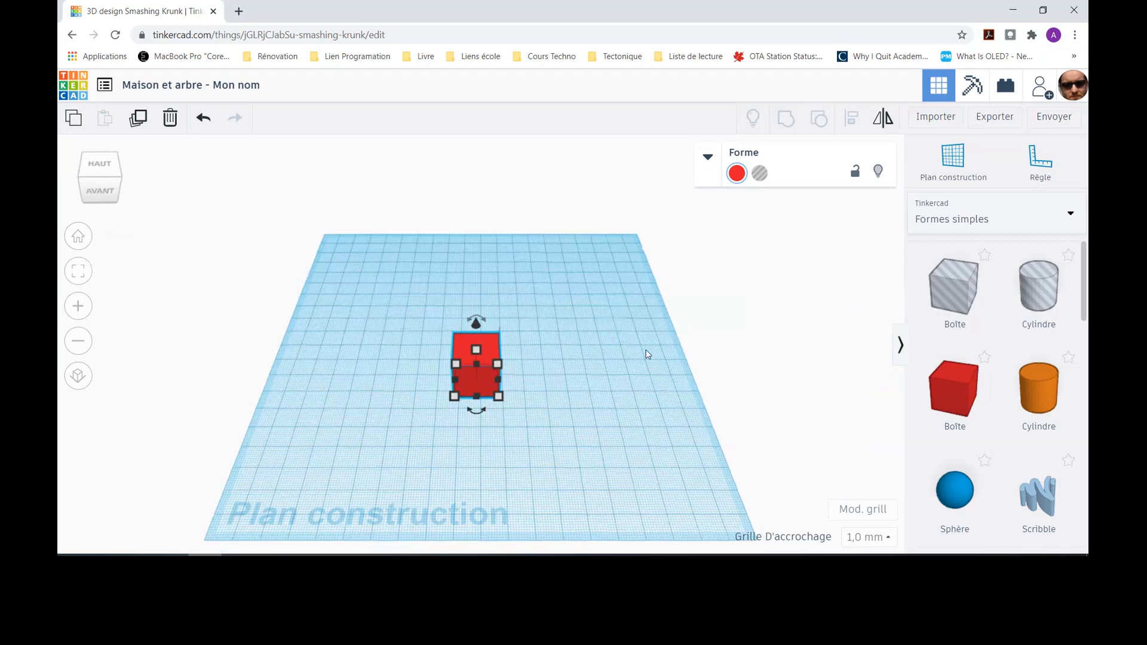
pyautogui.moveTo(645, 354); pyautogui.dragTo(513, 106, button='right')
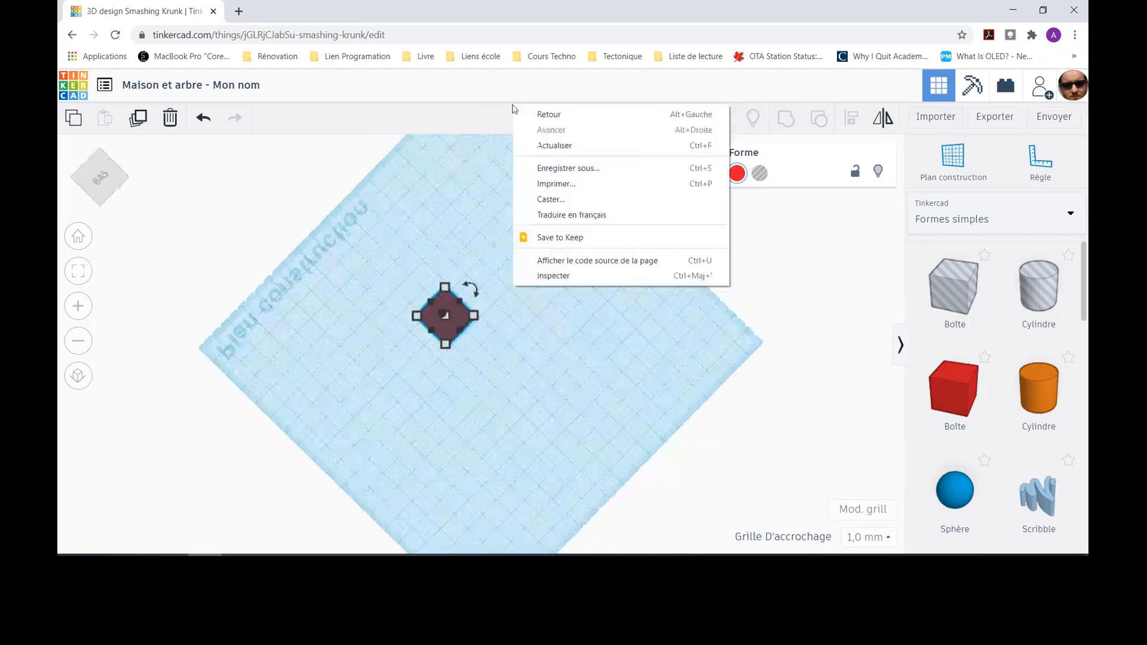
pyautogui.click(78, 239)
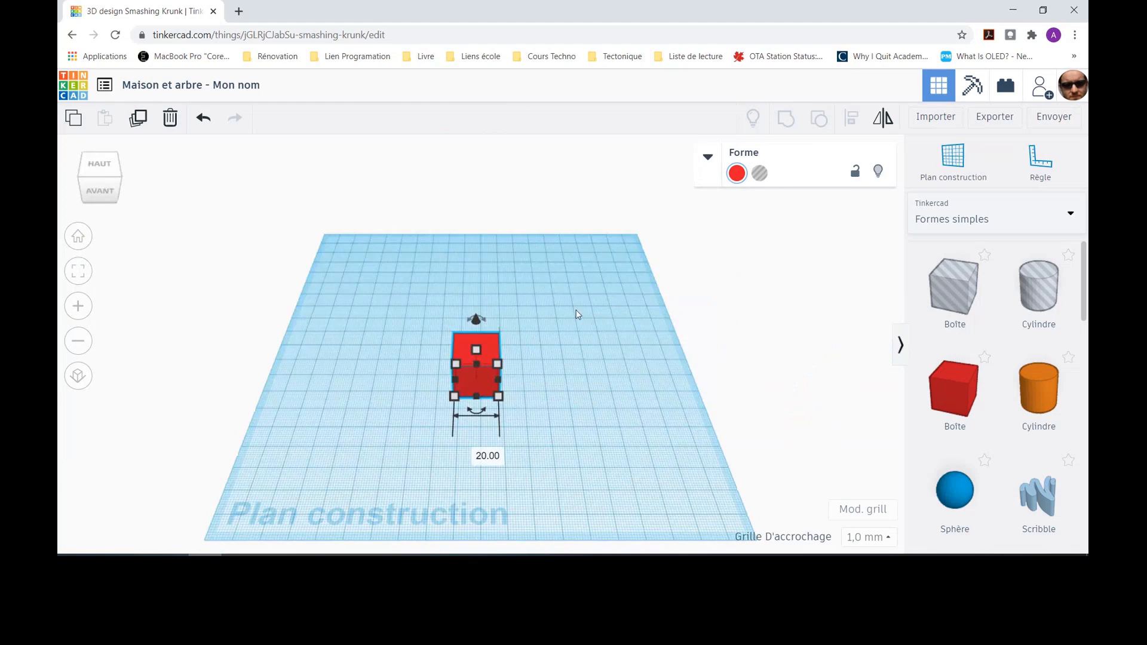
pyautogui.moveTo(635, 333); pyautogui.dragTo(251, 244, button='right')
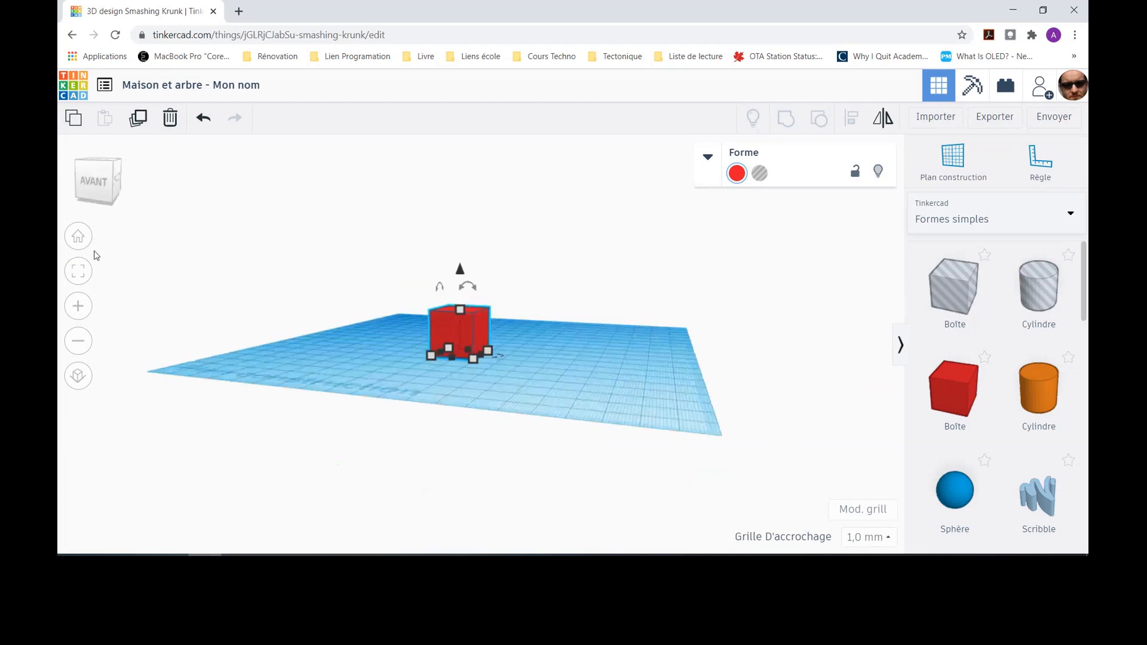
pyautogui.click(78, 236)
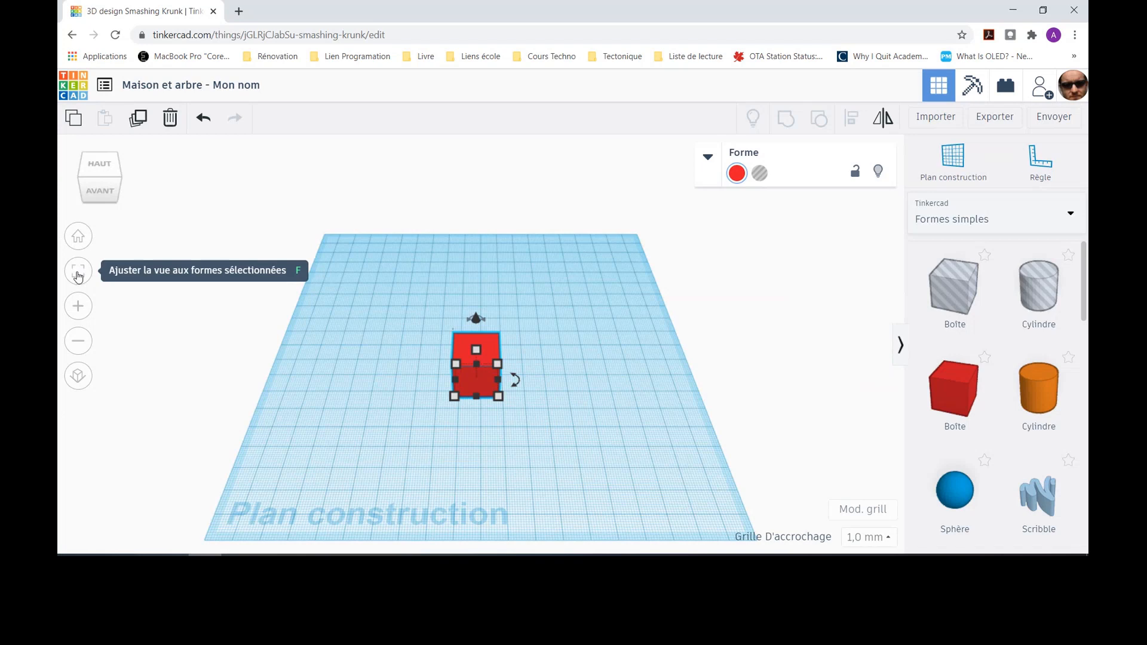
# Step: Fit the view to the selected red box to inspect its faces, and return to the home view
pyautogui.click(427, 204)
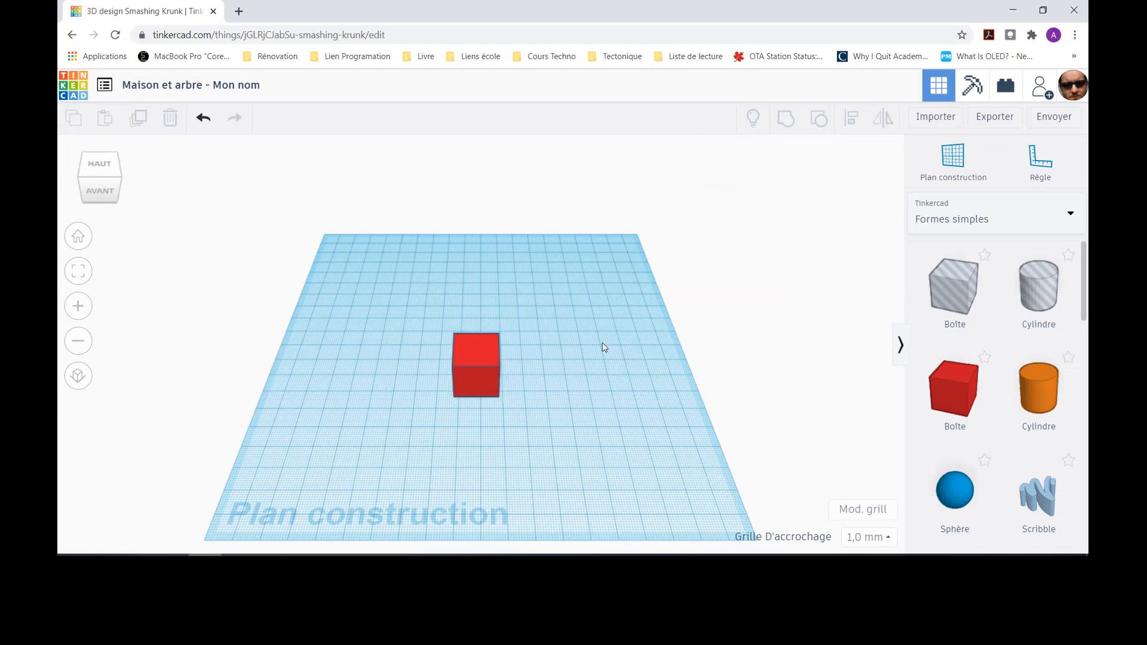
pyautogui.click(481, 347)
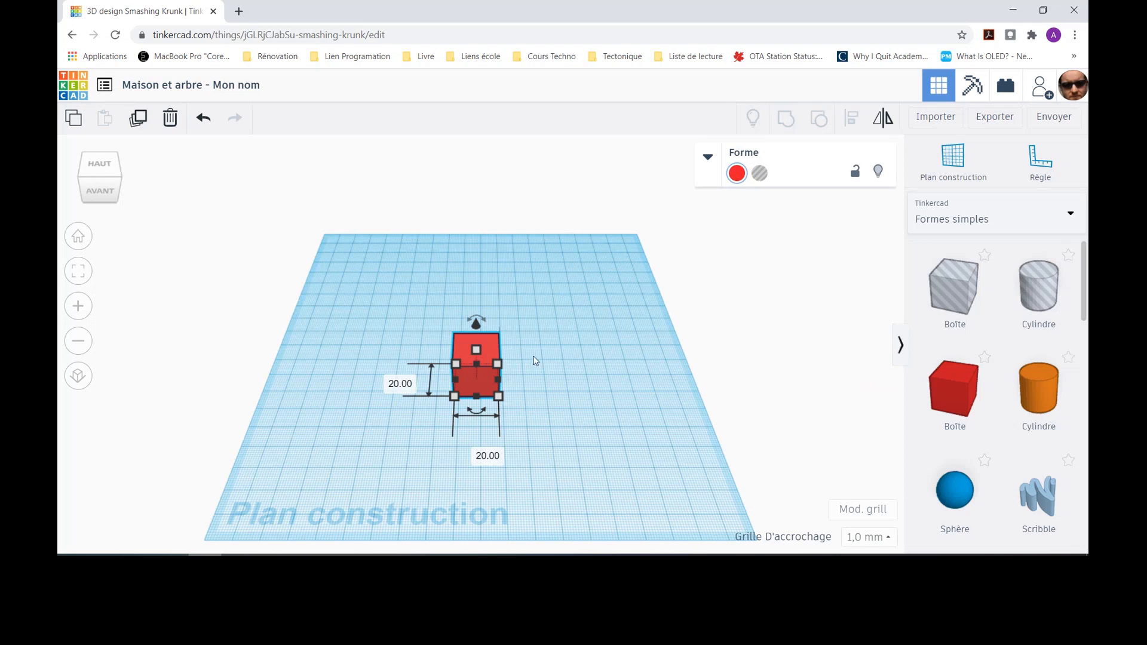
pyautogui.click(79, 278)
pyautogui.click(79, 279)
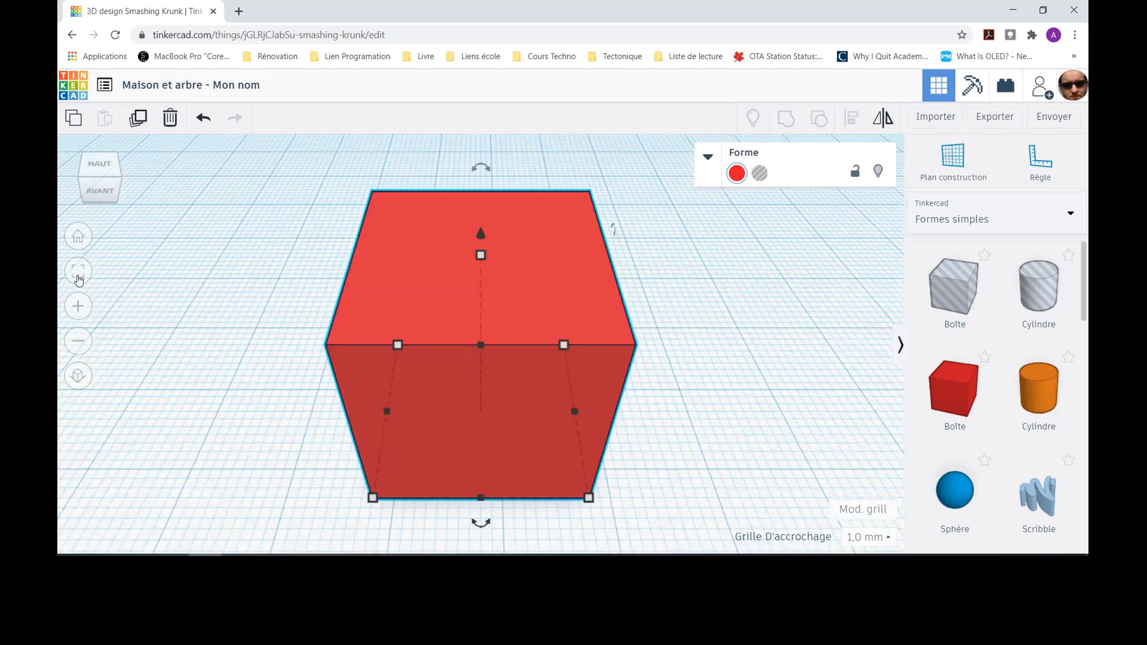
pyautogui.moveTo(697, 332); pyautogui.dragTo(567, 287, button='right')
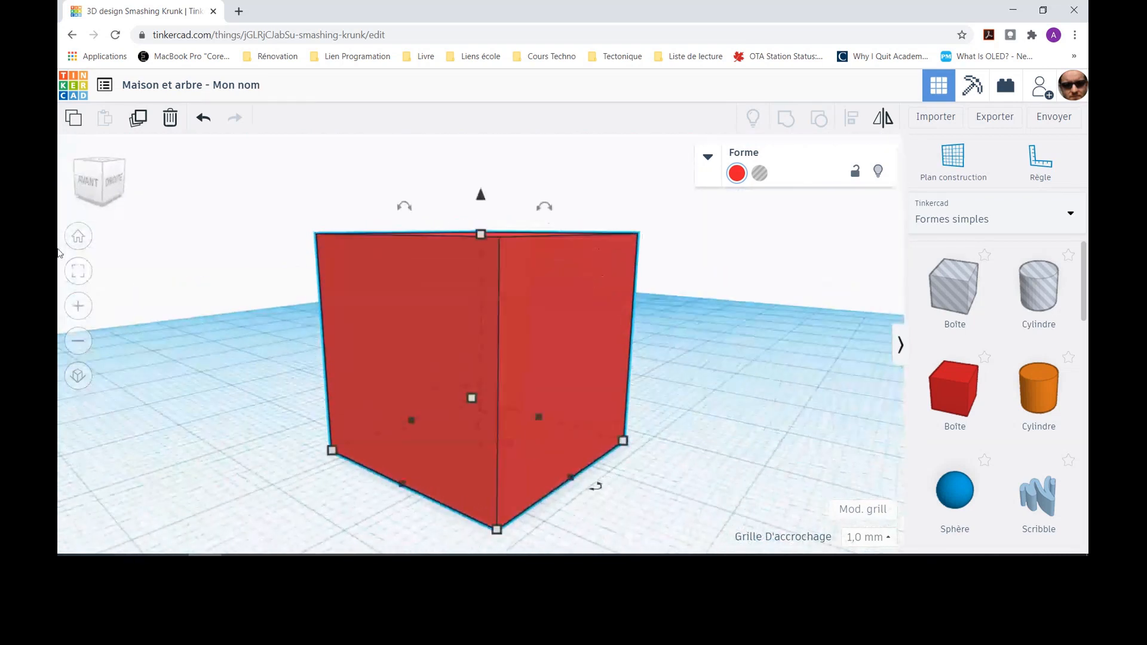
pyautogui.click(77, 238)
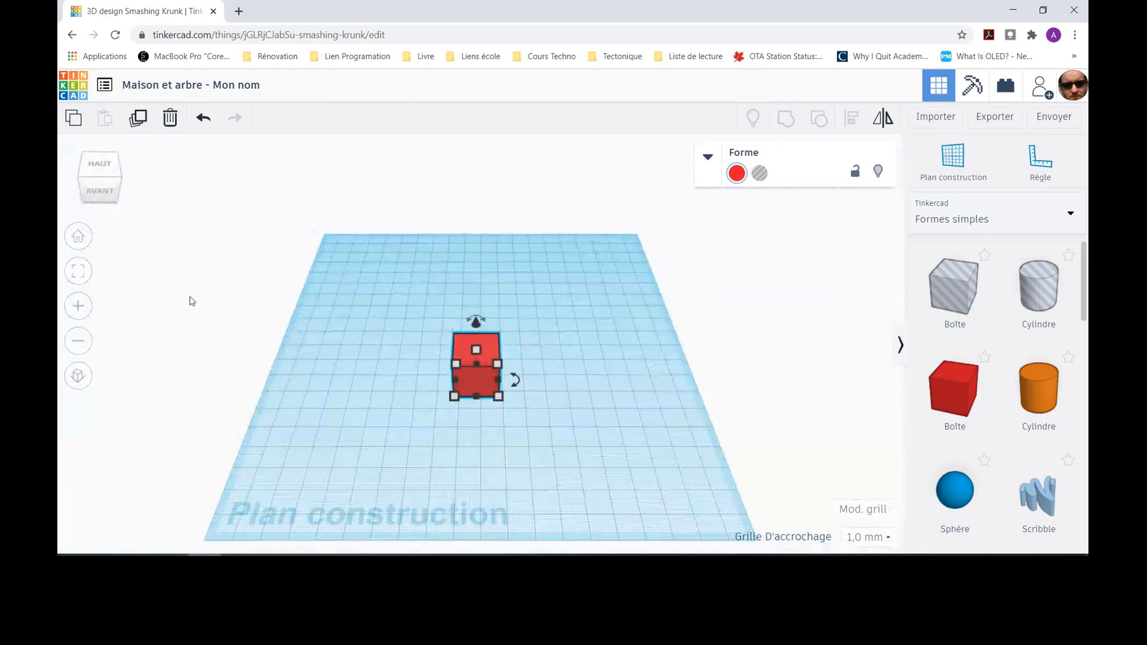
# Step: View the box at closer and wider zoom levels, and compare the orthographic view with the perspective view
pyautogui.click(81, 306)
pyautogui.click(81, 307)
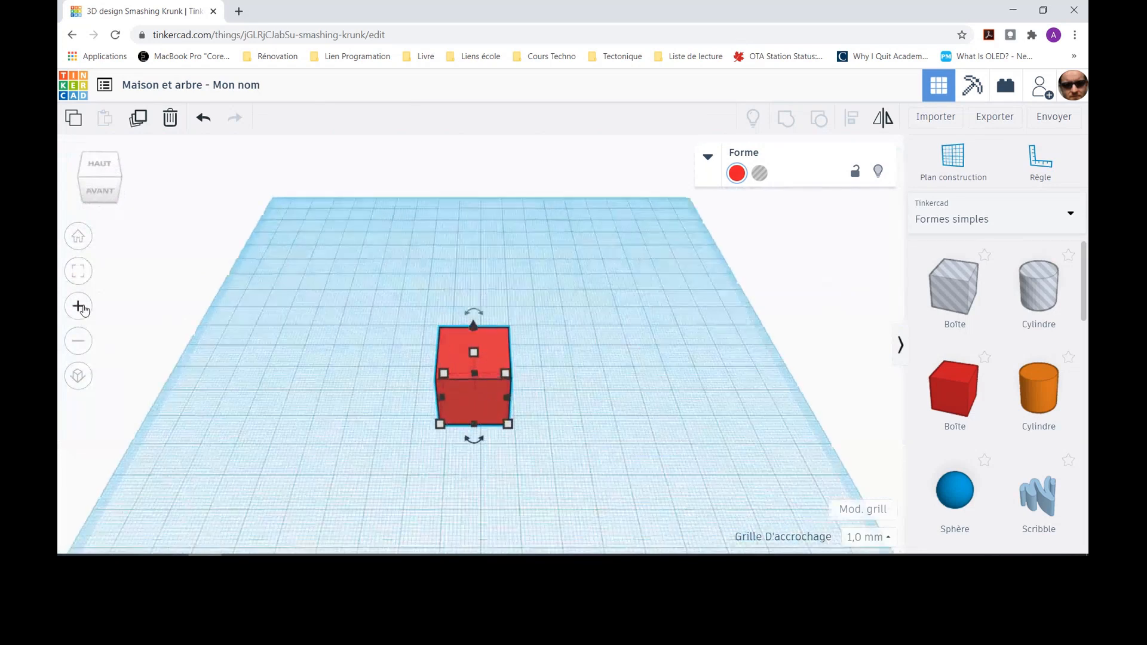
pyautogui.click(80, 308)
pyautogui.click(80, 308)
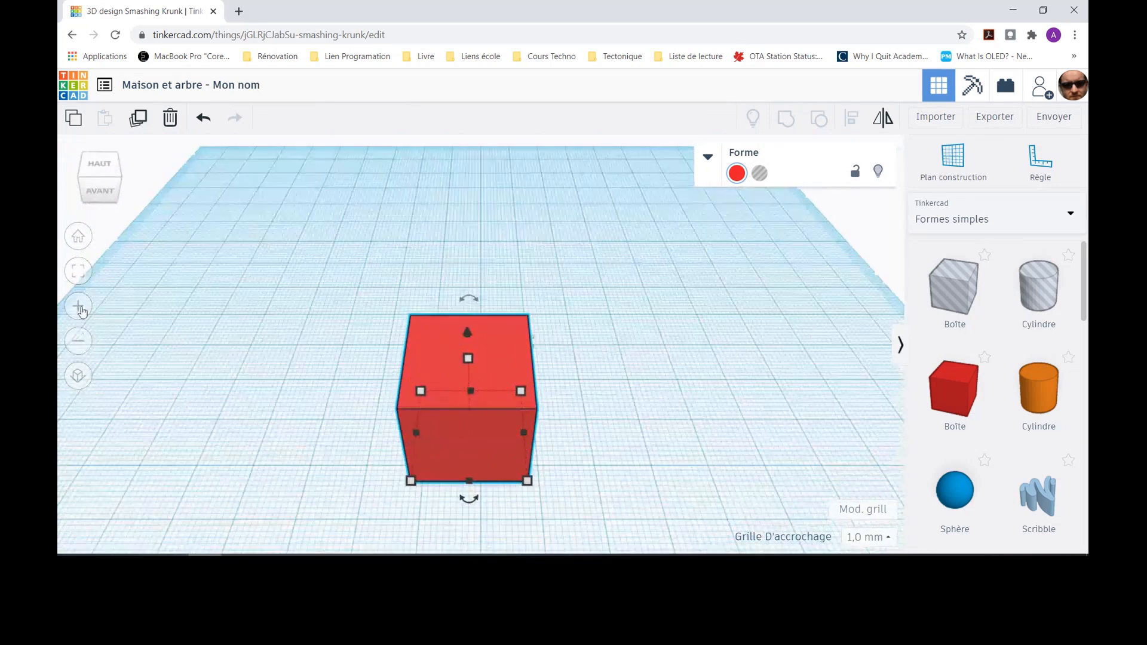
pyautogui.click(80, 345)
pyautogui.click(80, 345)
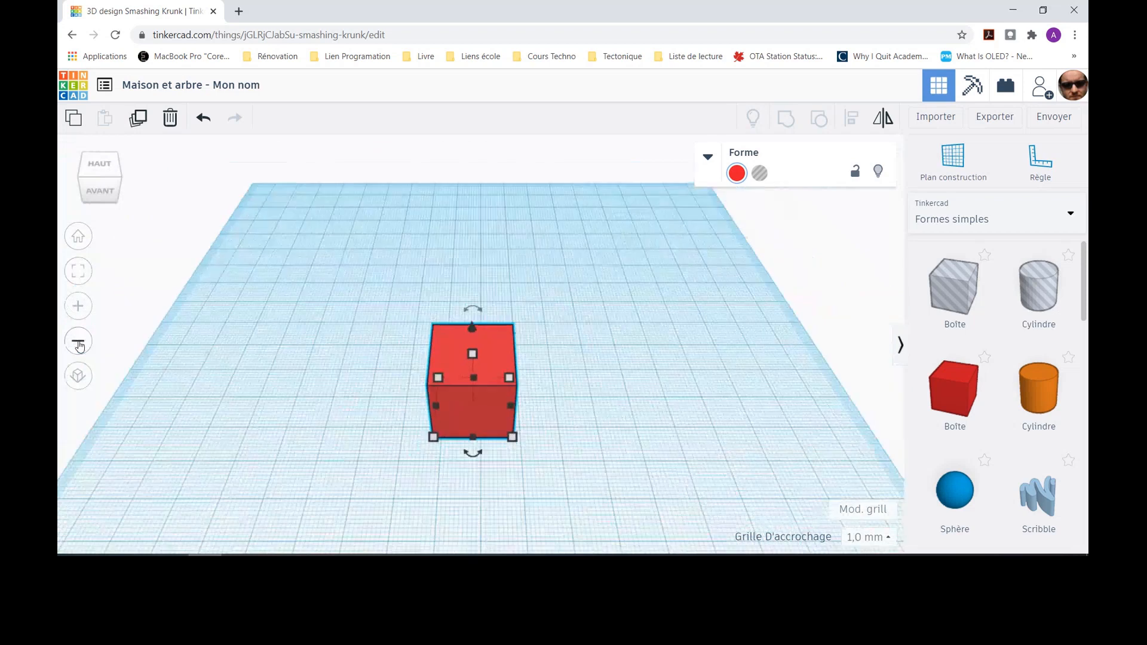
pyautogui.click(80, 345)
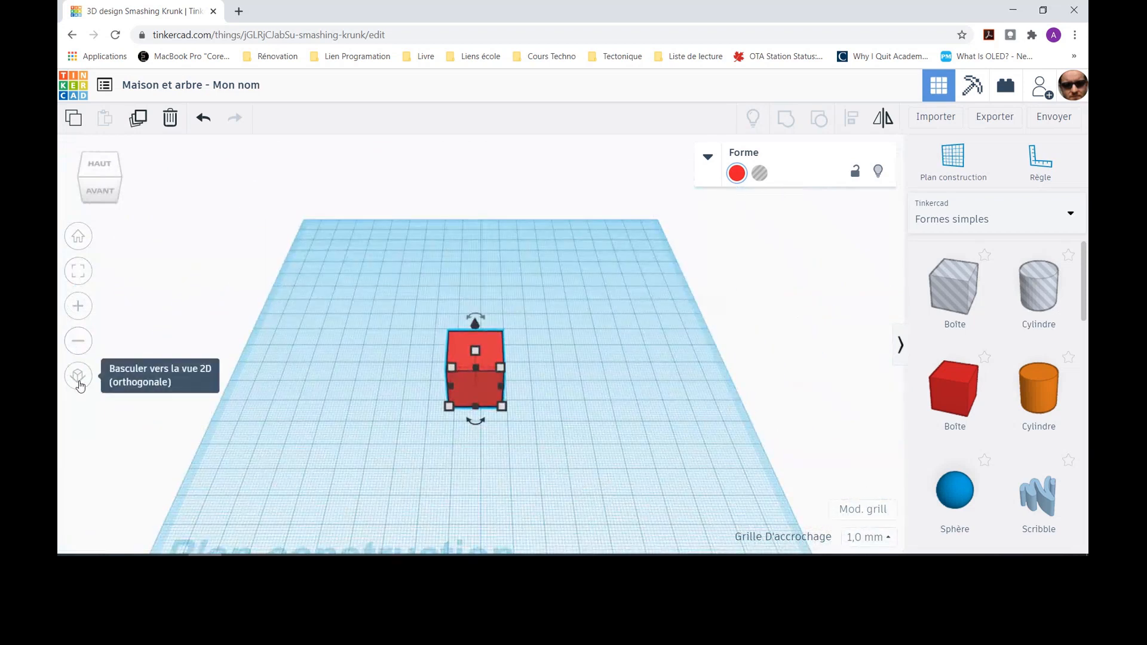
pyautogui.click(79, 384)
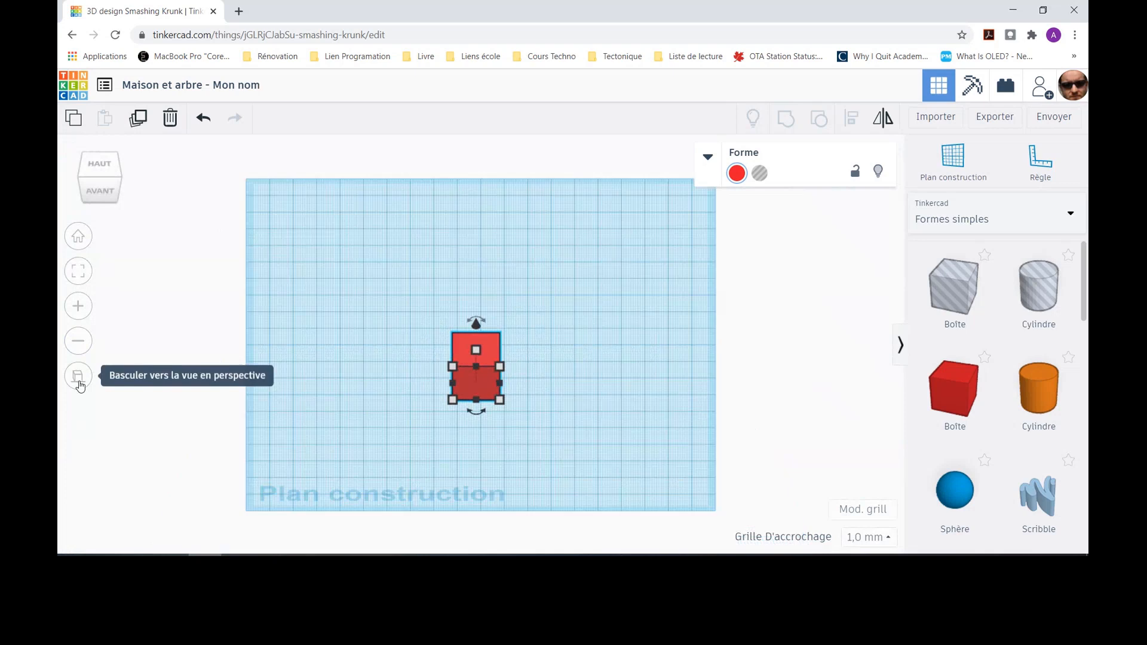
pyautogui.click(77, 383)
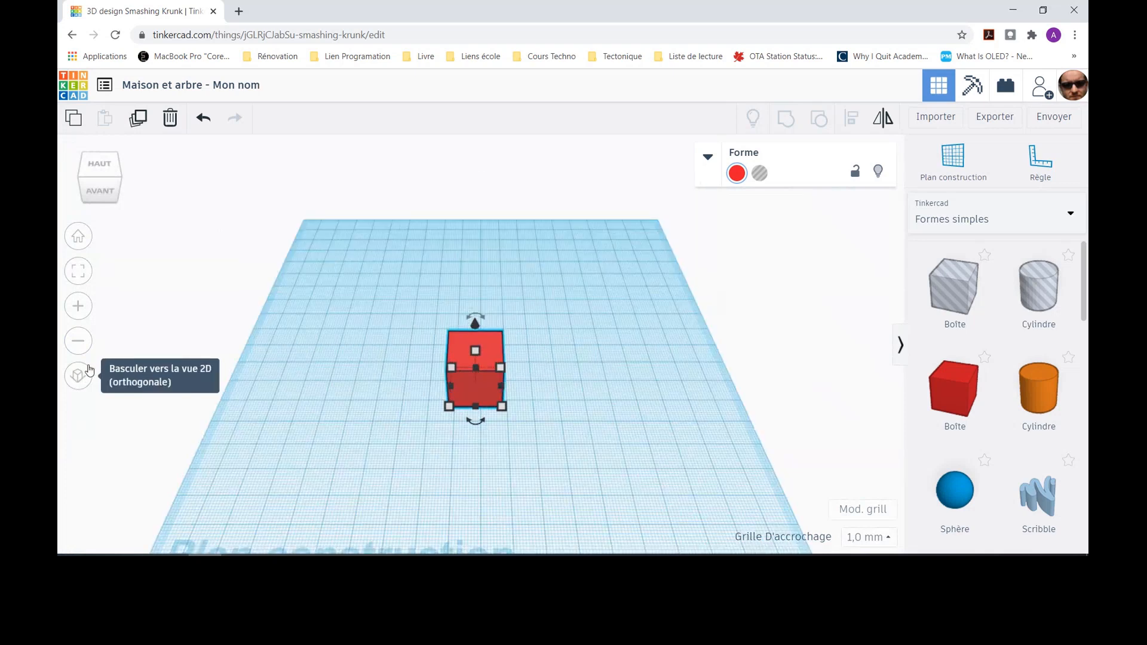
# Step: Inspect the red box from the front, right side, top, bottom and back, and restore the home view
pyautogui.moveTo(604, 401); pyautogui.dragTo(380, 376, button='right')
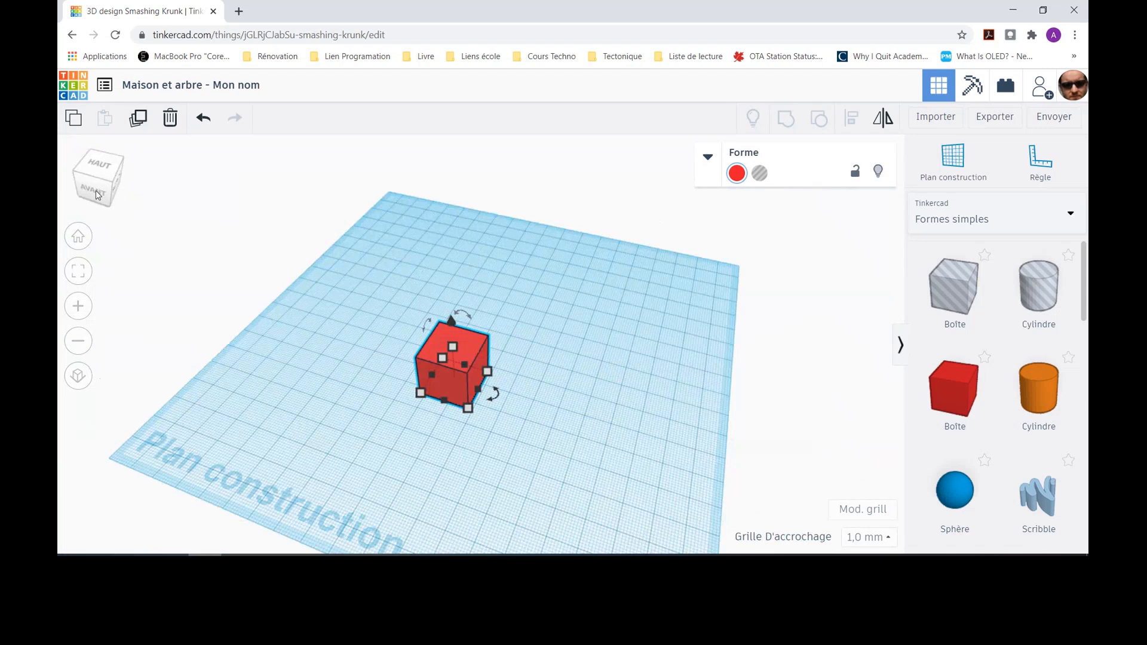
pyautogui.click(95, 190)
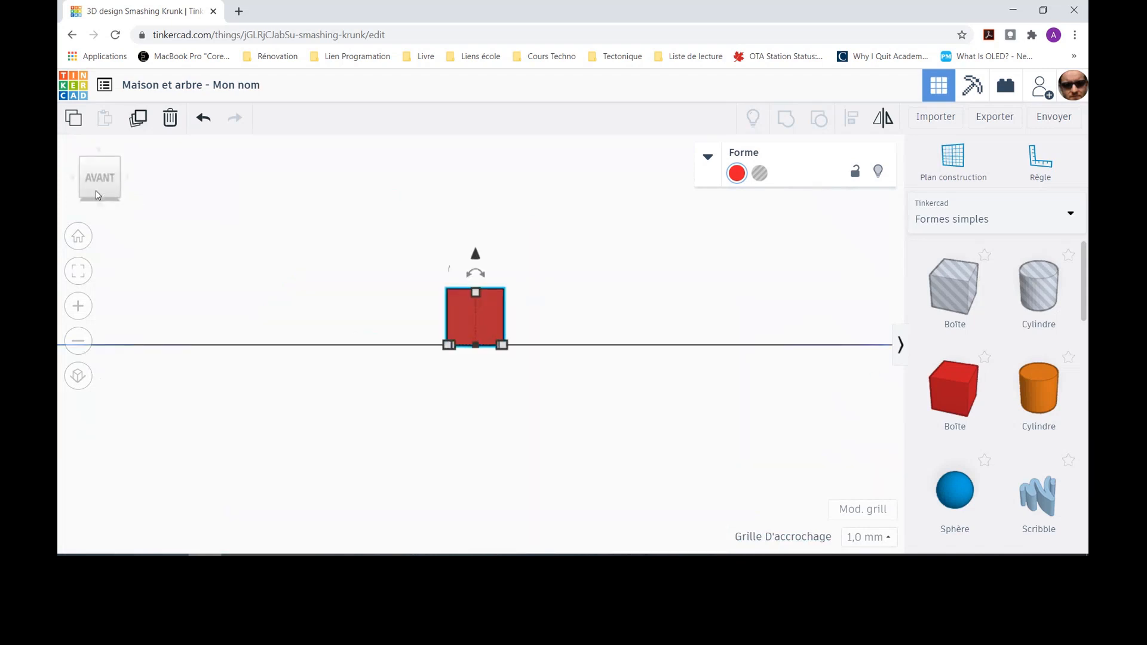
pyautogui.scroll(8, 328, 291)
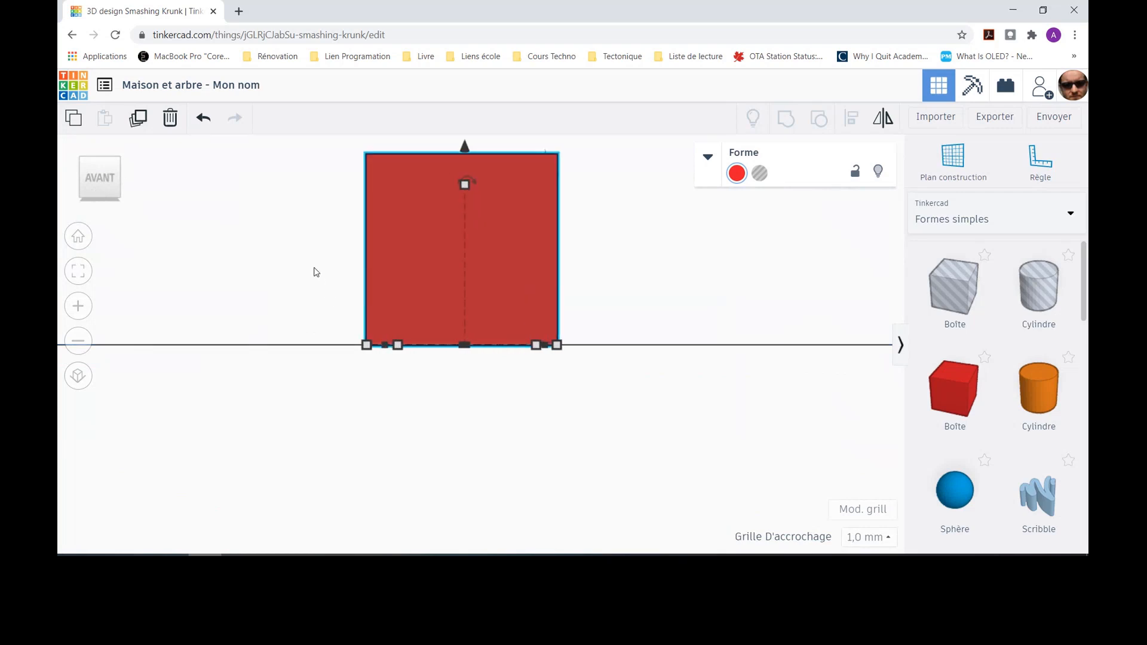
pyautogui.click(128, 181)
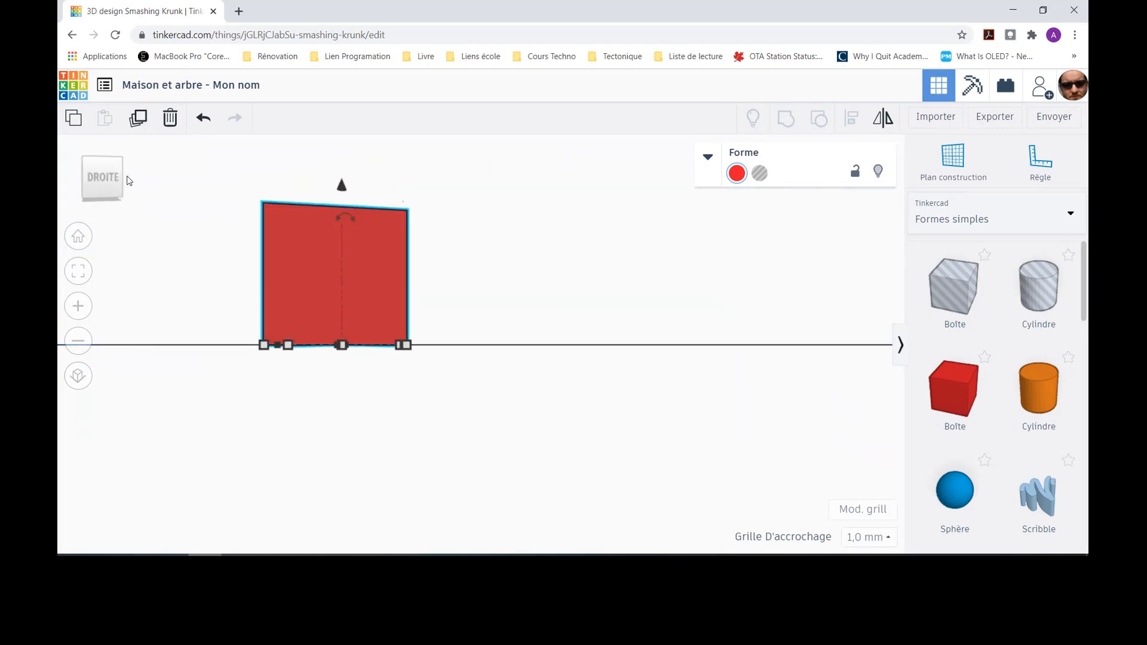
pyautogui.click(98, 157)
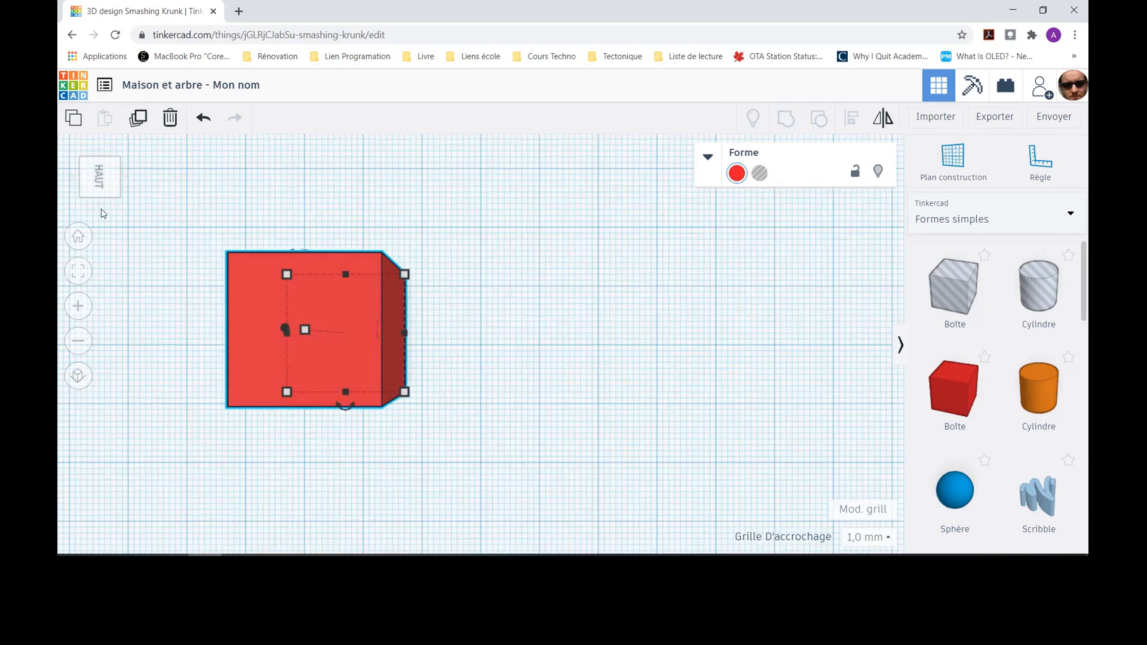
pyautogui.click(103, 206)
pyautogui.click(105, 204)
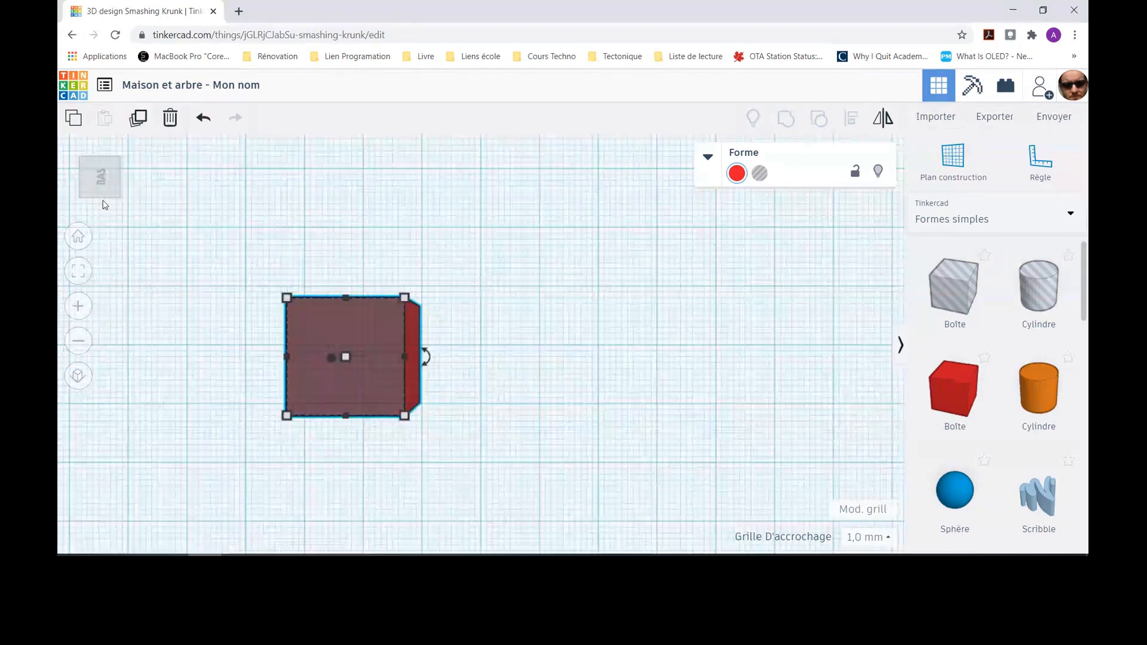
pyautogui.click(130, 179)
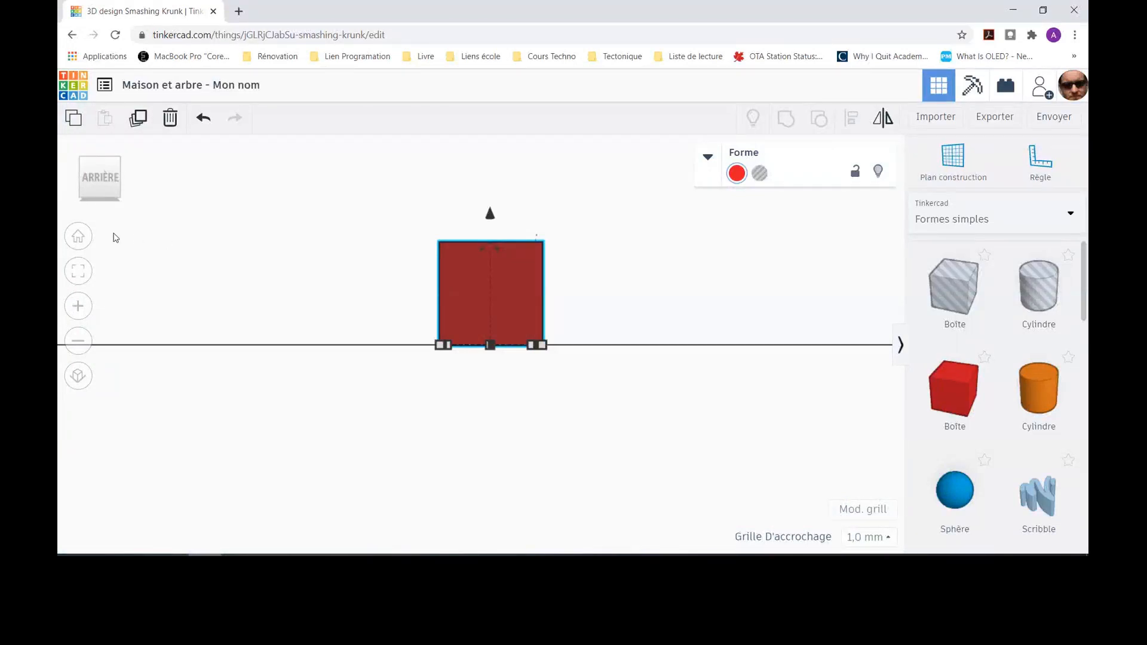
pyautogui.click(79, 237)
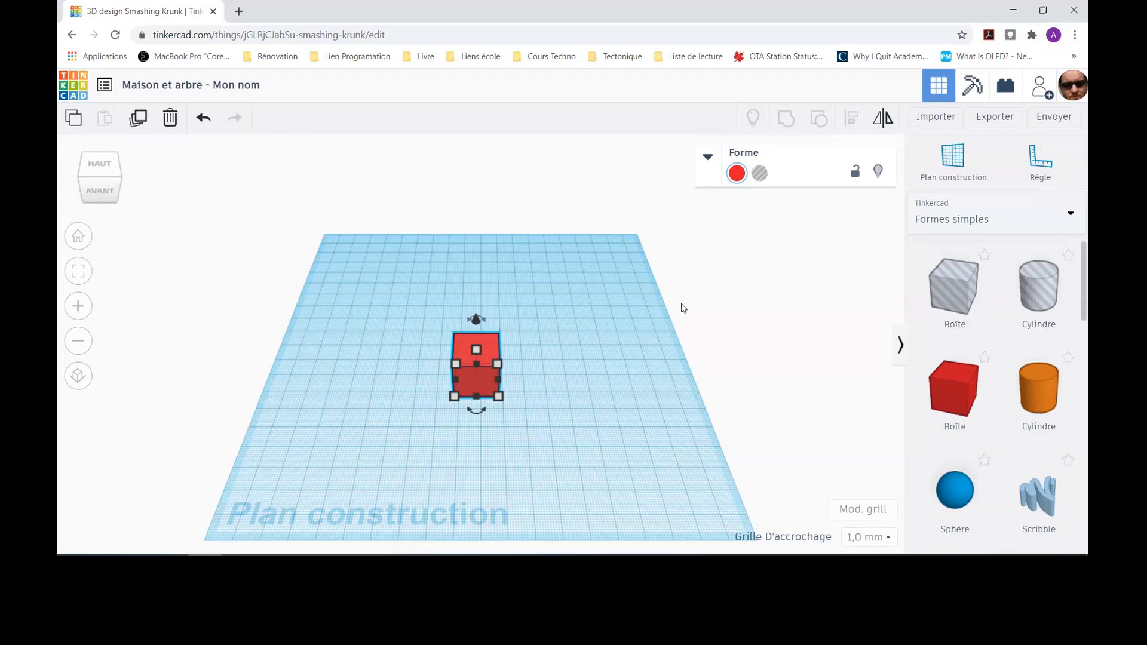
# Step: Move the red box toward the far right corner of the workplane, undo the move, redo it and undo it again
pyautogui.moveTo(640, 315); pyautogui.dragTo(599, 291, button='right')
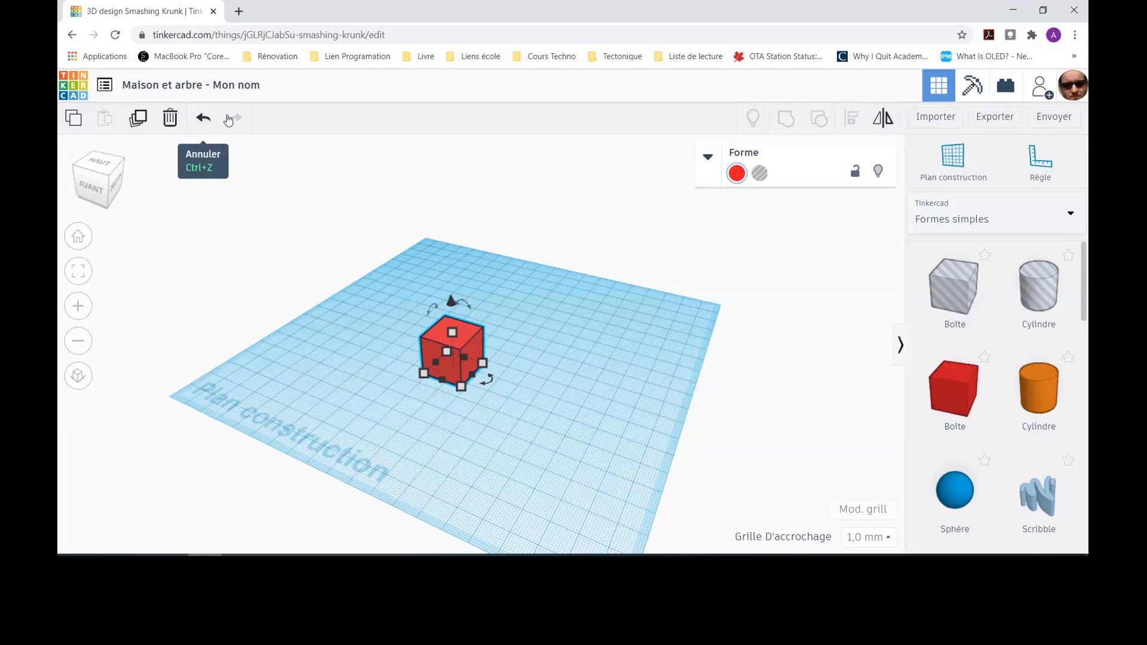
pyautogui.moveTo(469, 332); pyautogui.dragTo(622, 314)
pyautogui.click(203, 118)
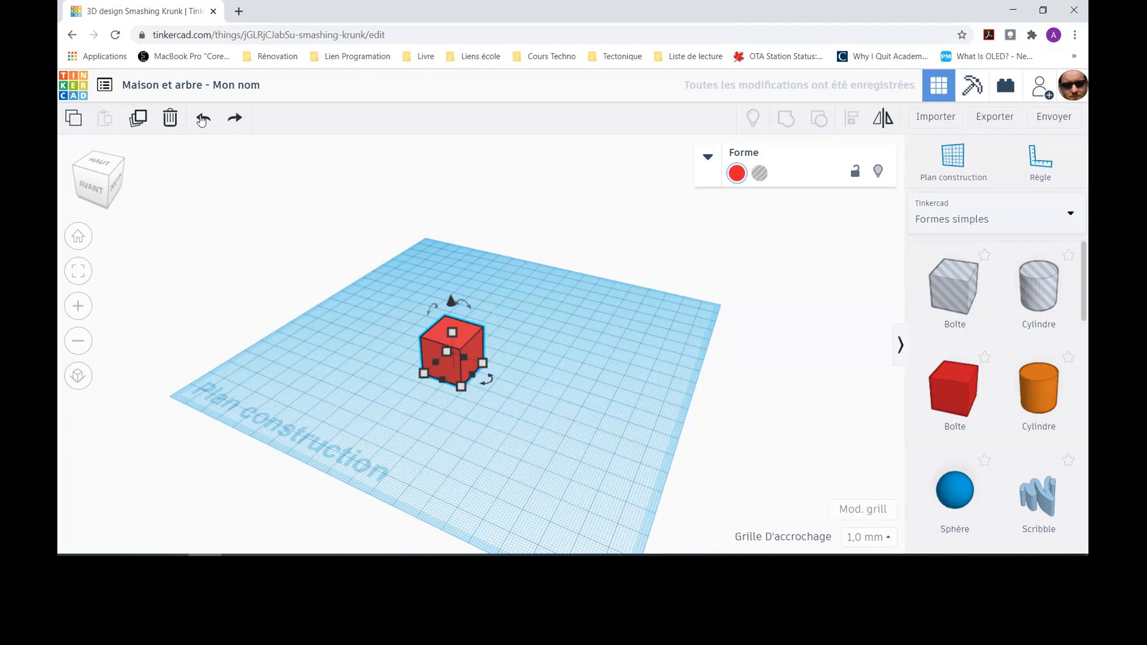
pyautogui.click(234, 119)
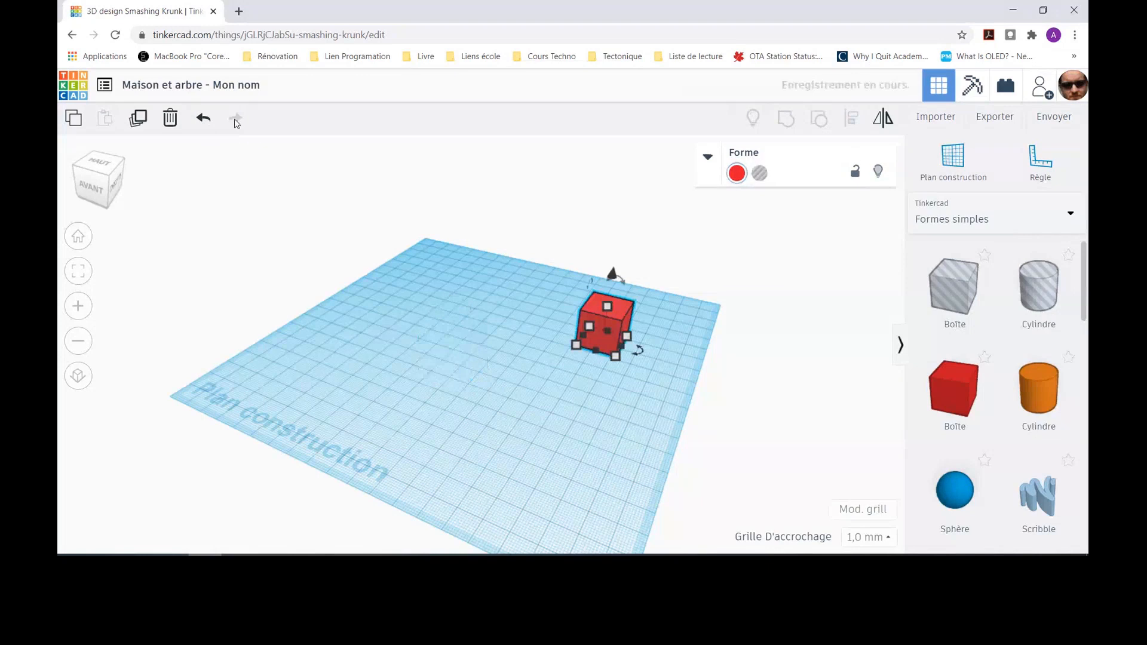
pyautogui.click(204, 119)
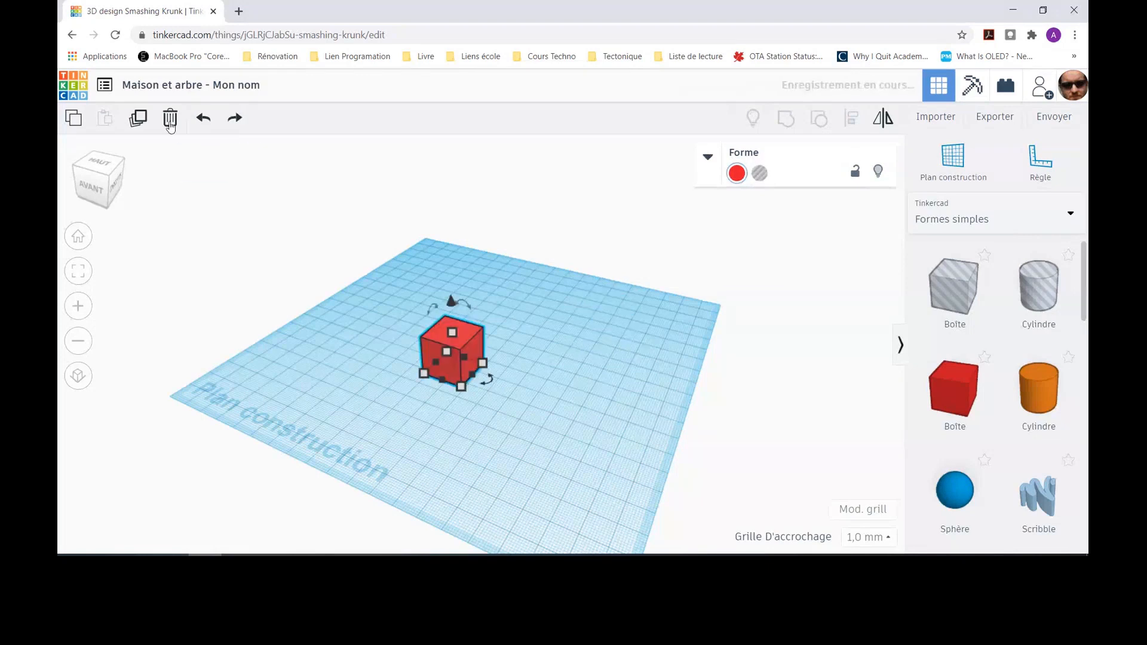
# Step: Delete the red box, undo the deletion and reselect the box
pyautogui.click(170, 120)
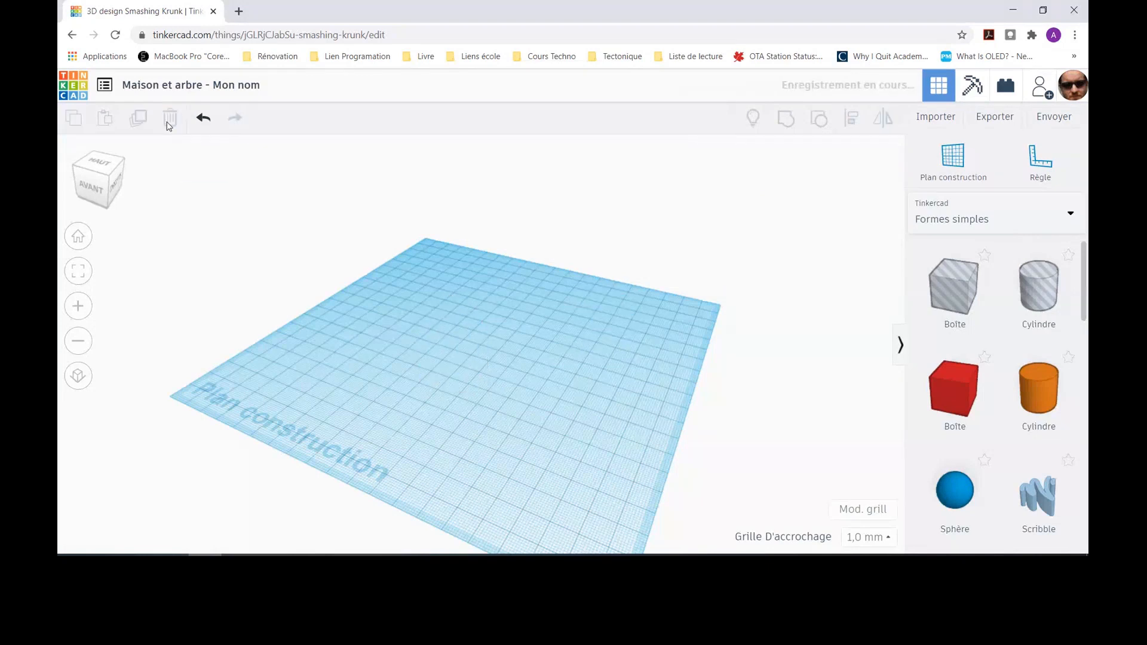
pyautogui.click(204, 118)
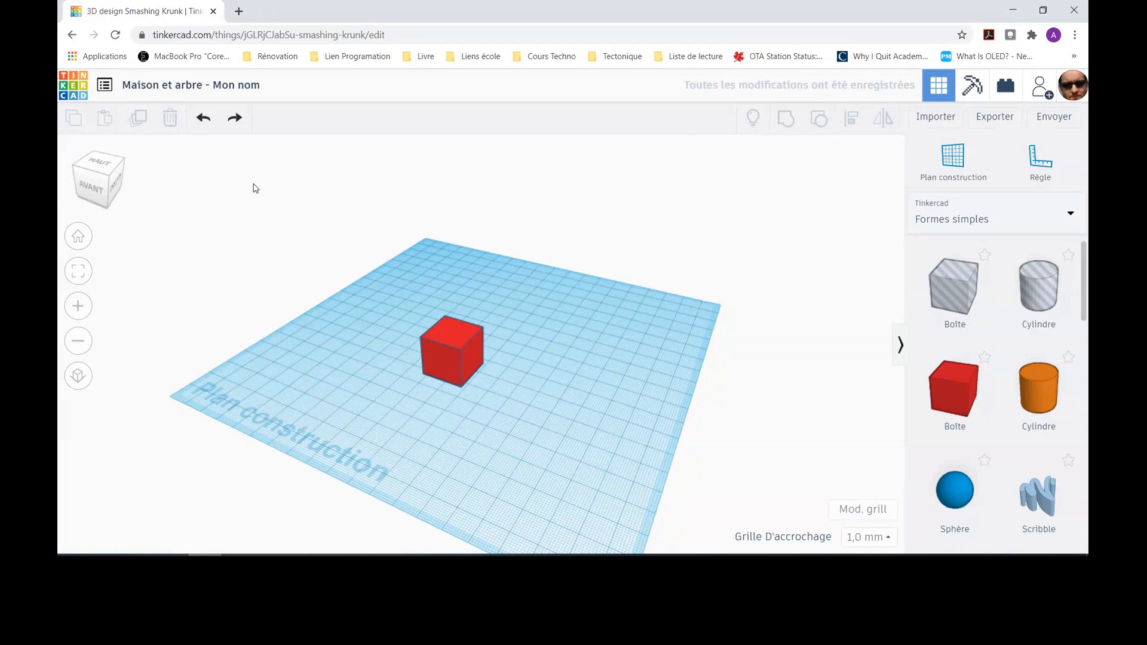
pyautogui.click(460, 333)
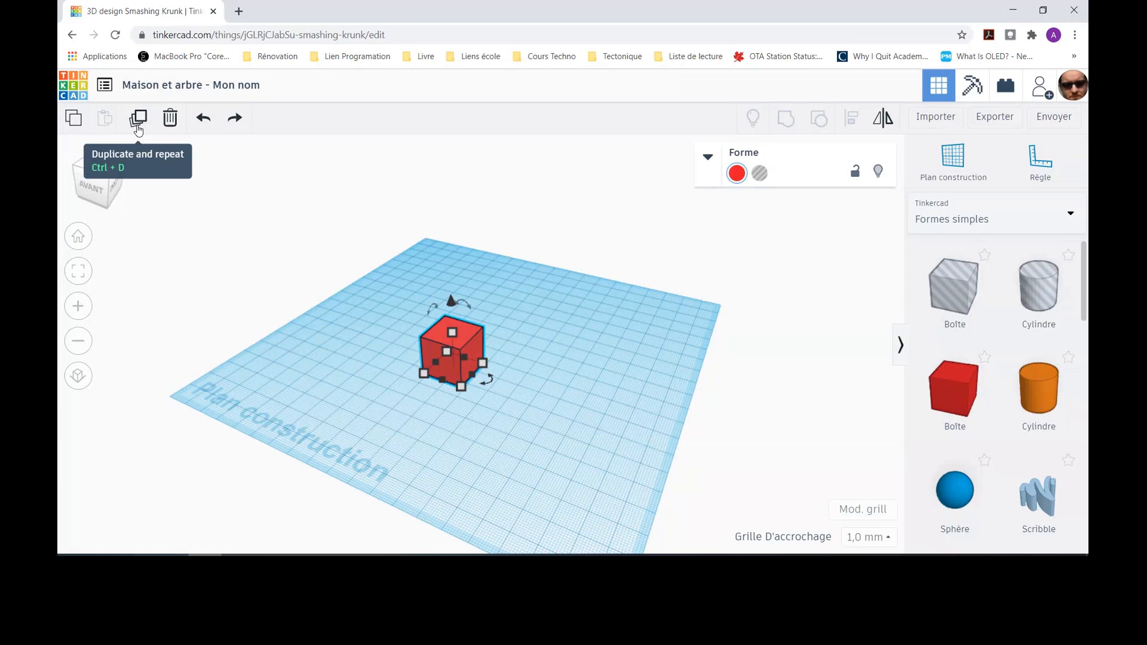
# Step: Copy and paste the red box, move the pasted copy away from the original and delete that copy
pyautogui.click(75, 123)
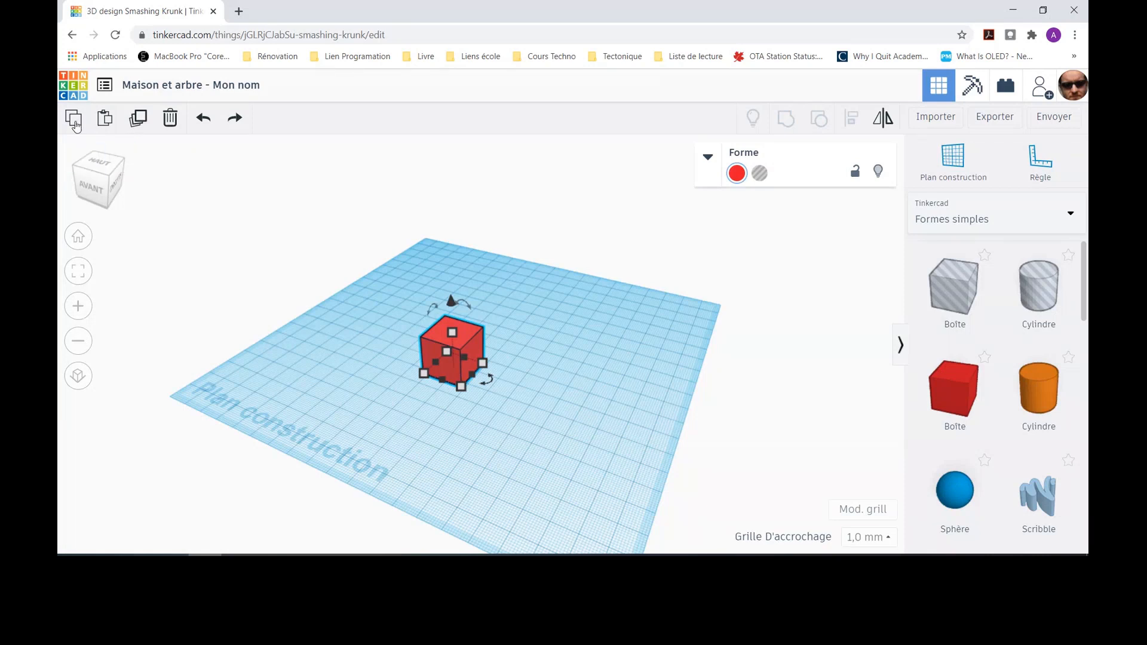
pyautogui.click(396, 288)
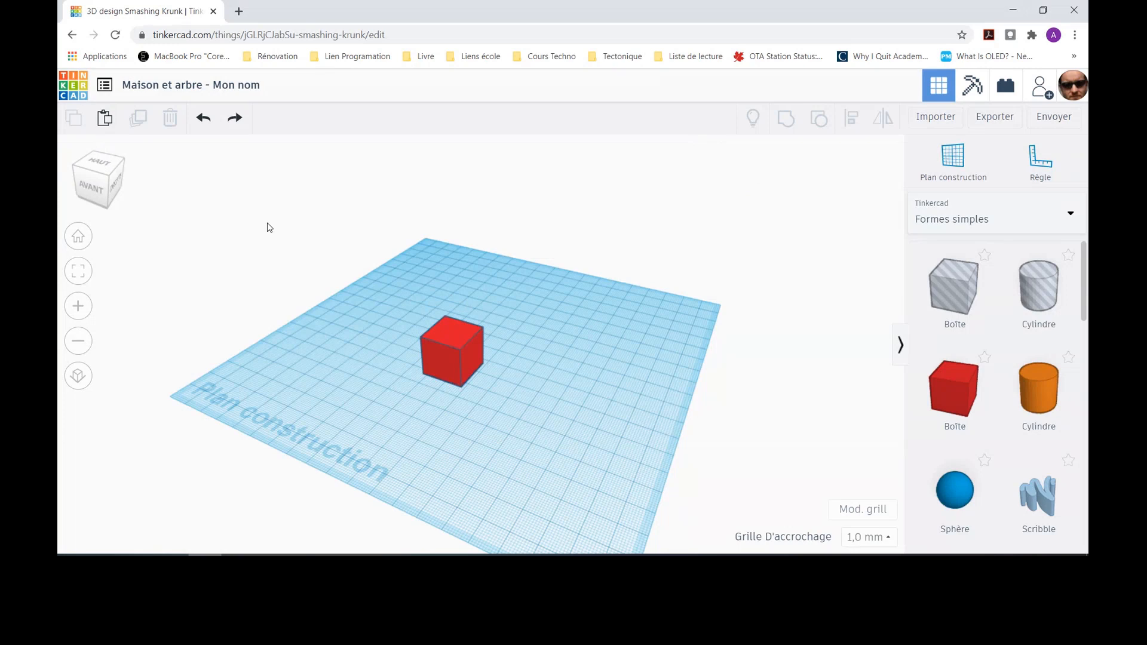
pyautogui.click(104, 120)
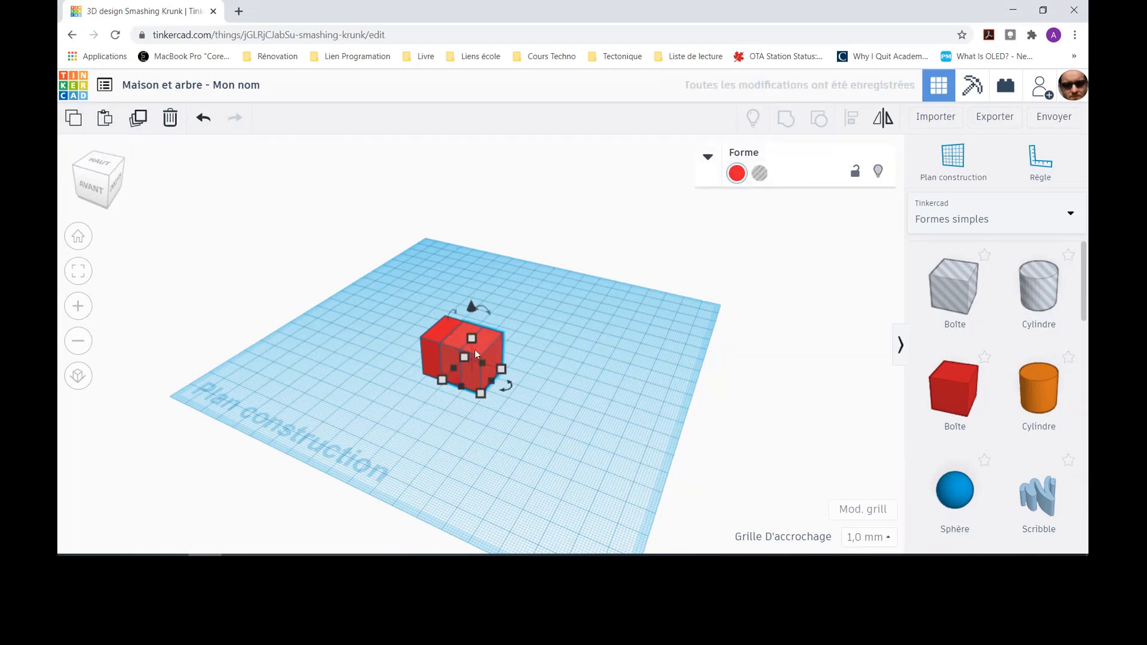
pyautogui.moveTo(480, 348); pyautogui.dragTo(604, 328)
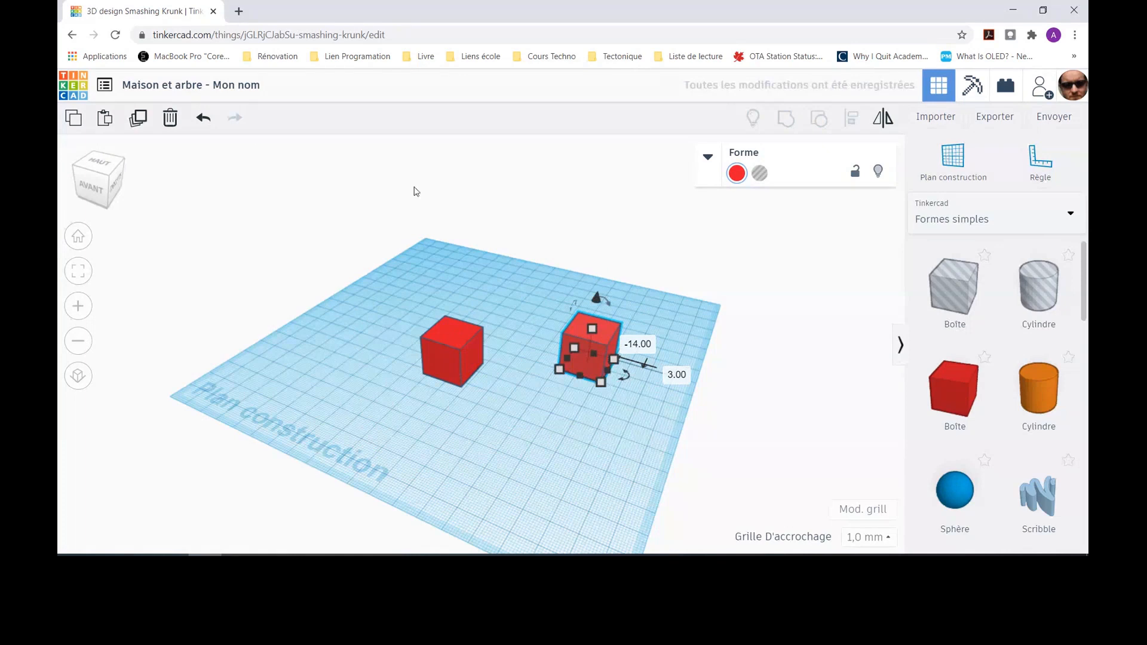
pyautogui.click(171, 119)
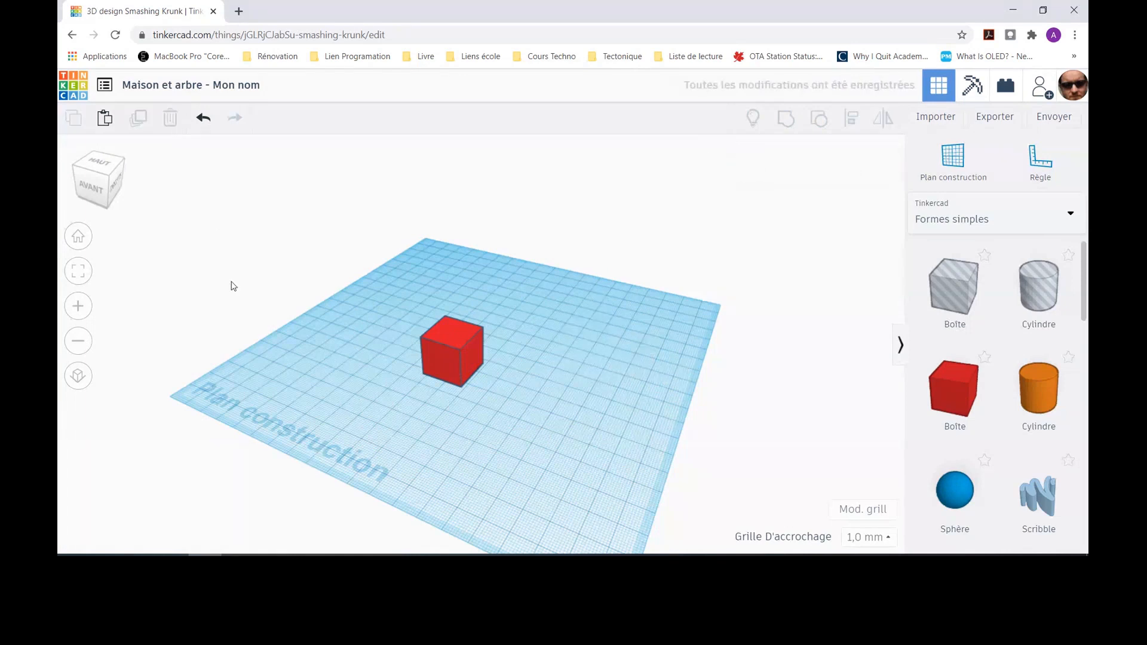
# Step: Duplicate the red box three times, spreading the boxes to the right edge, back corner and left side of the workplane
pyautogui.click(455, 338)
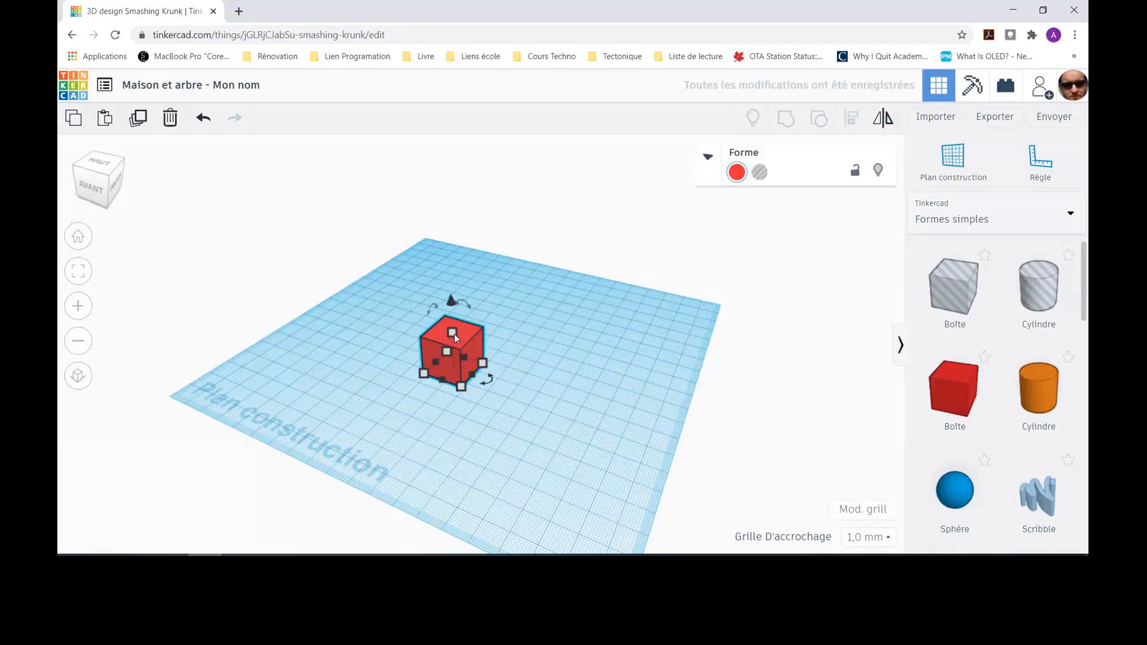
pyautogui.click(139, 119)
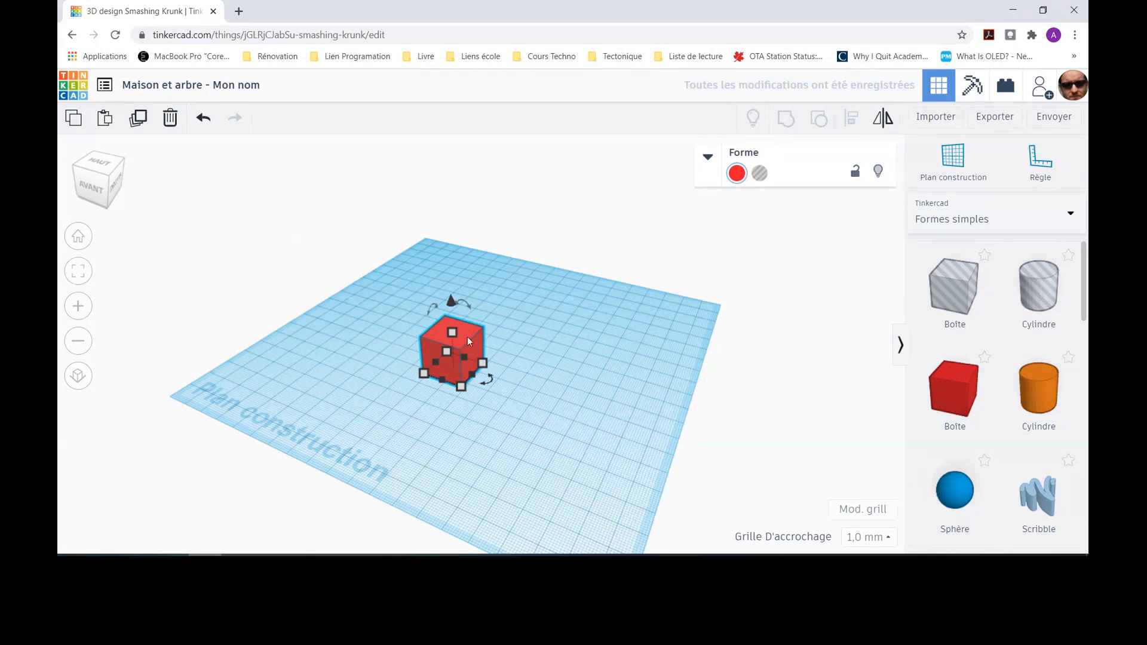
pyautogui.moveTo(464, 336); pyautogui.dragTo(665, 324)
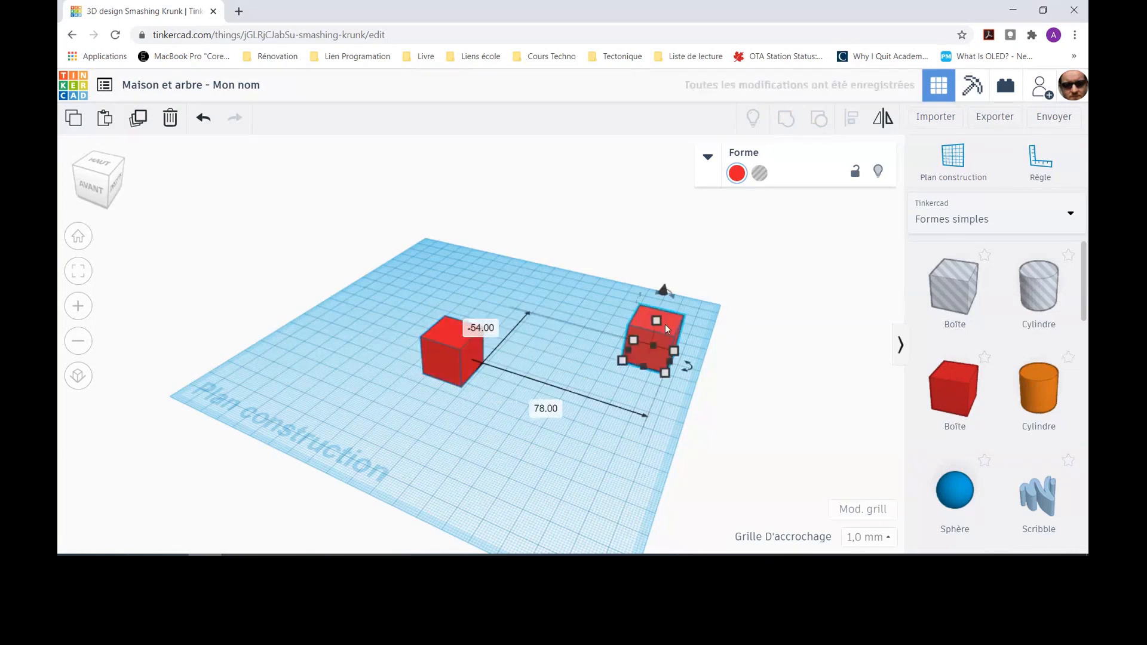
pyautogui.moveTo(447, 336); pyautogui.dragTo(455, 243)
pyautogui.click(137, 118)
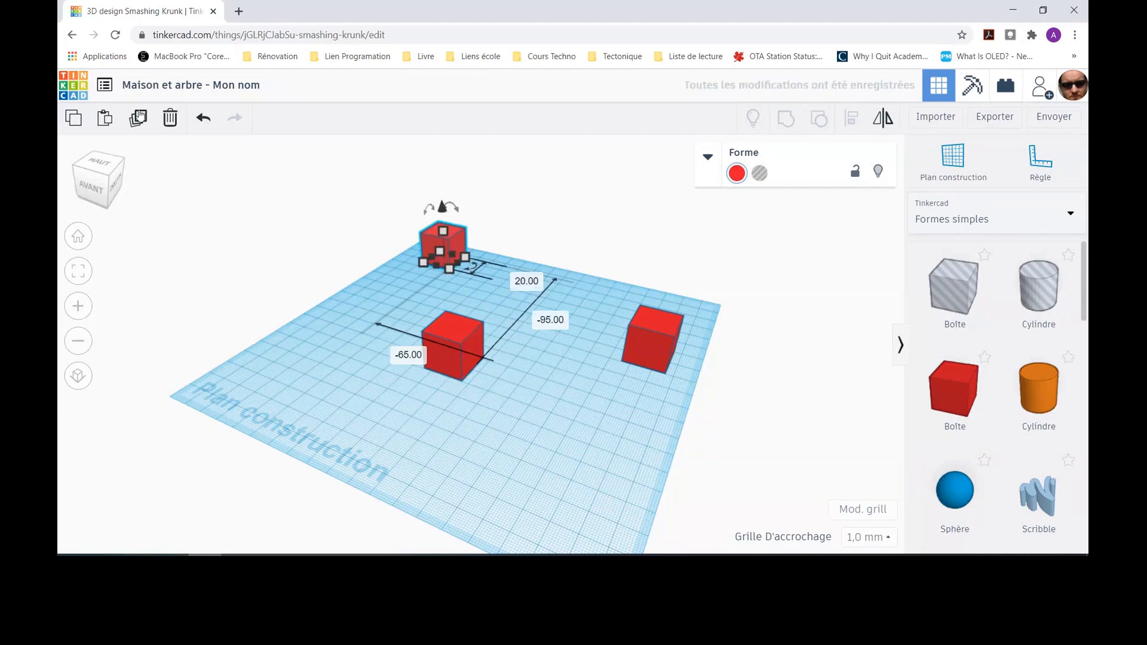
pyautogui.click(477, 324)
pyautogui.keyDown('alt'); pyautogui.moveTo(467, 332); pyautogui.dragTo(339, 335); pyautogui.keyUp('alt')
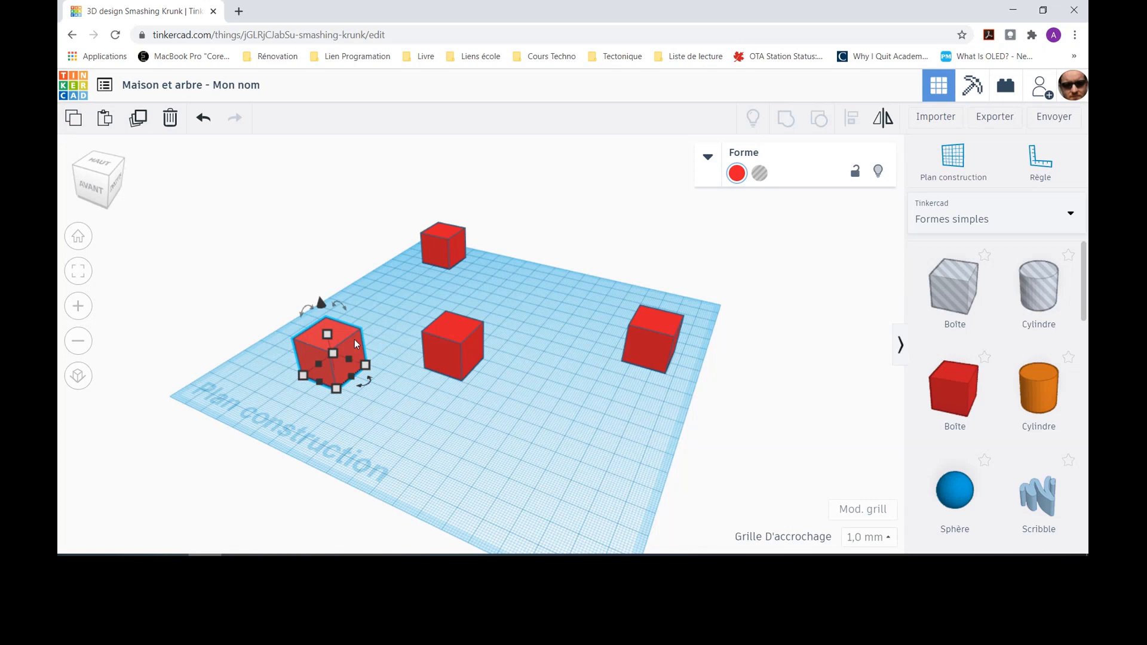
# Step: Delete the three outer red boxes, keeping only the one in the middle of the workplane
pyautogui.press('Delete')
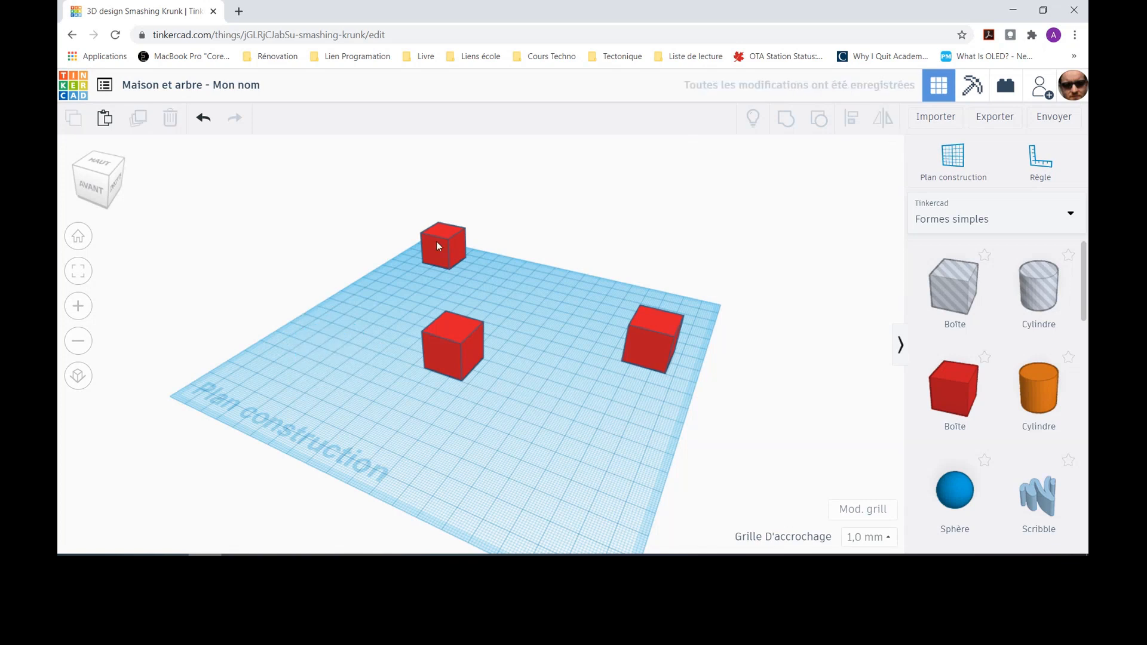
pyautogui.click(436, 242)
pyautogui.press('Delete')
pyautogui.click(658, 336)
pyautogui.press('Delete')
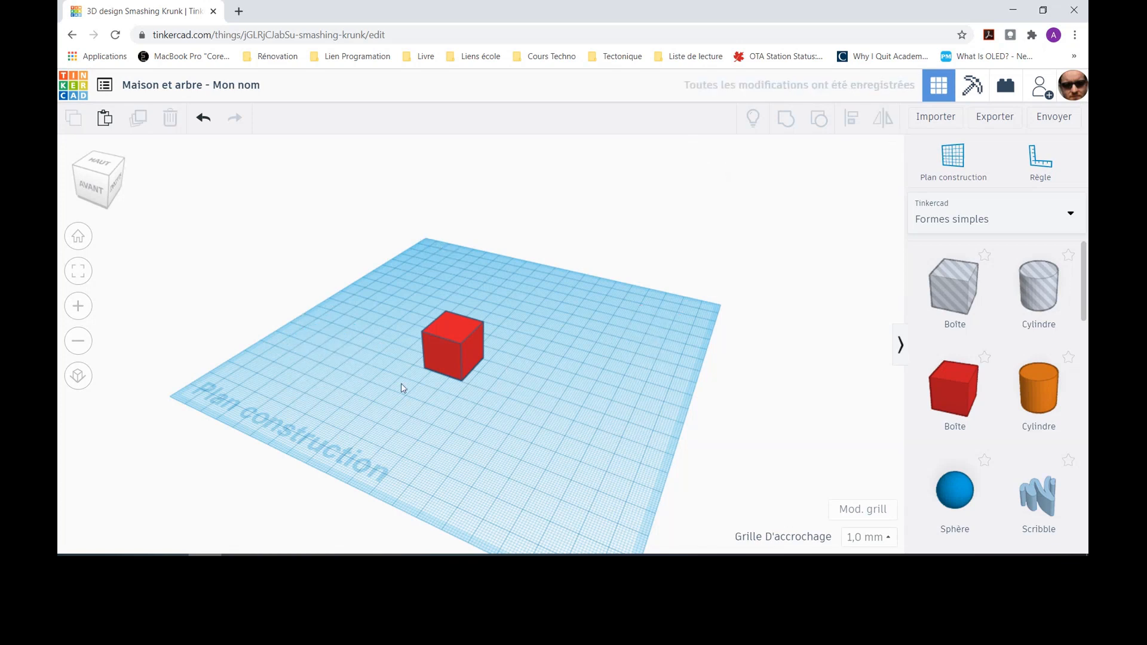
# Step: Select the remaining red box and examine its sizing, lifting and rotation handles up close
pyautogui.scroll(1, 449, 385)
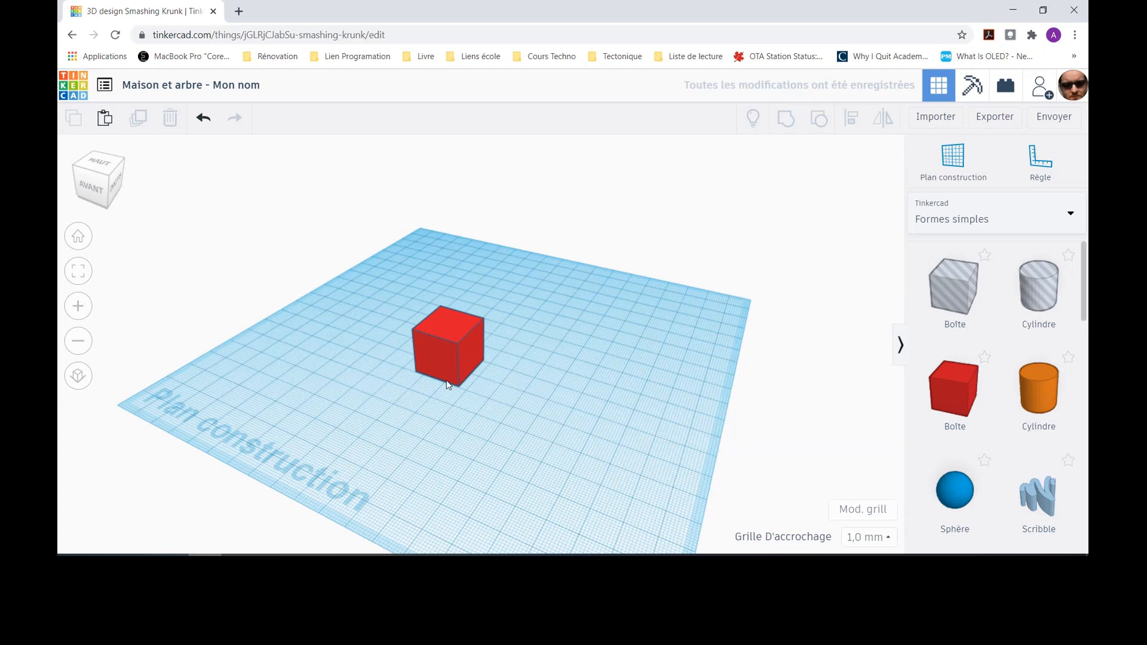
pyautogui.scroll(2, 448, 385)
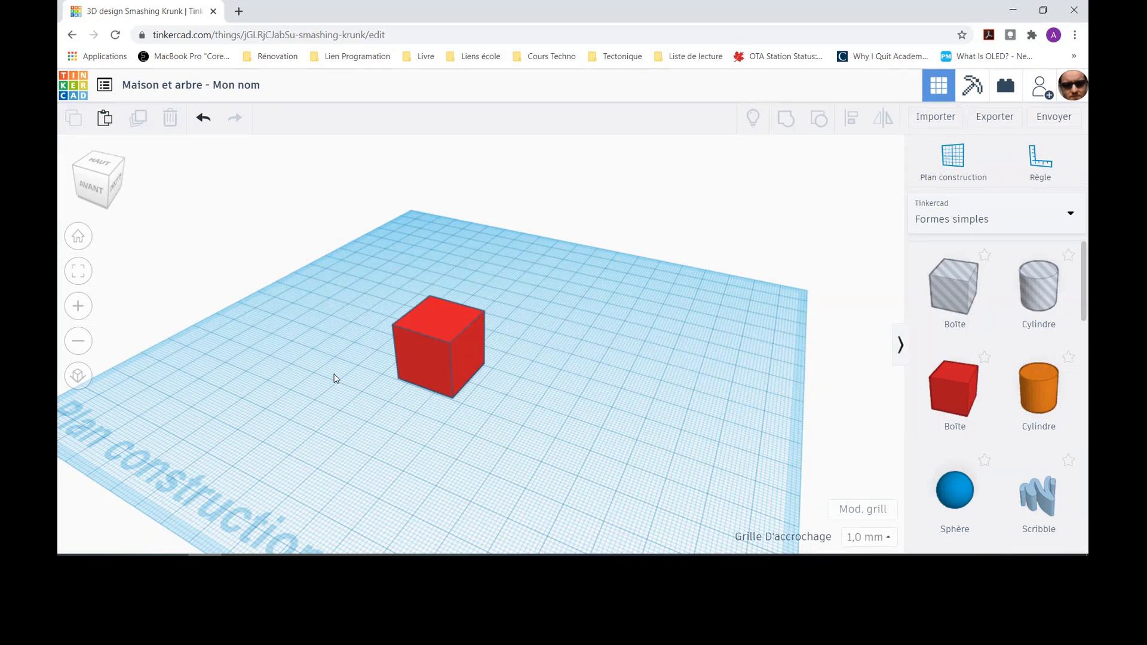
pyautogui.click(436, 335)
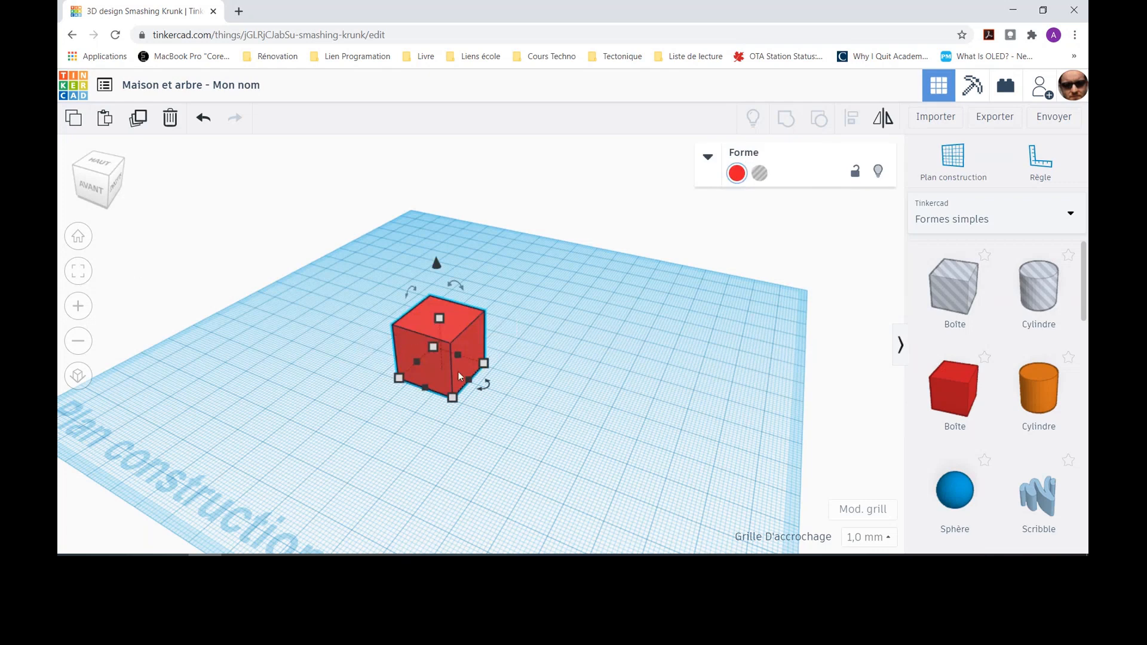
pyautogui.scroll(1, 458, 371)
pyautogui.scroll(3, 458, 371)
pyautogui.scroll(-1, 546, 384)
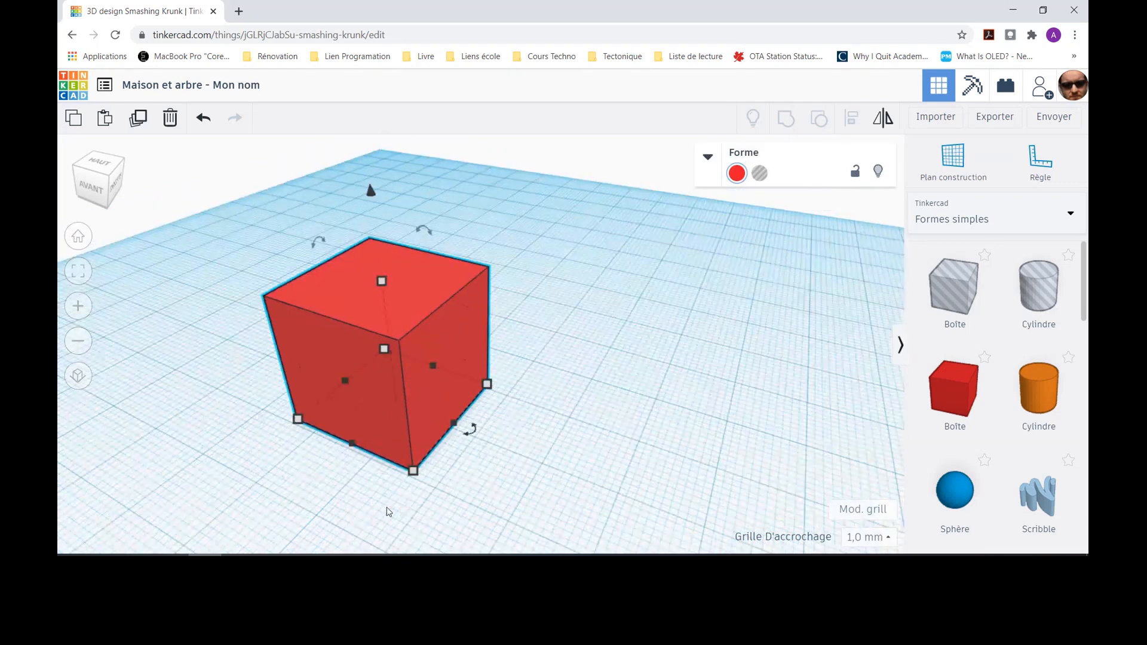
pyautogui.moveTo(414, 476)
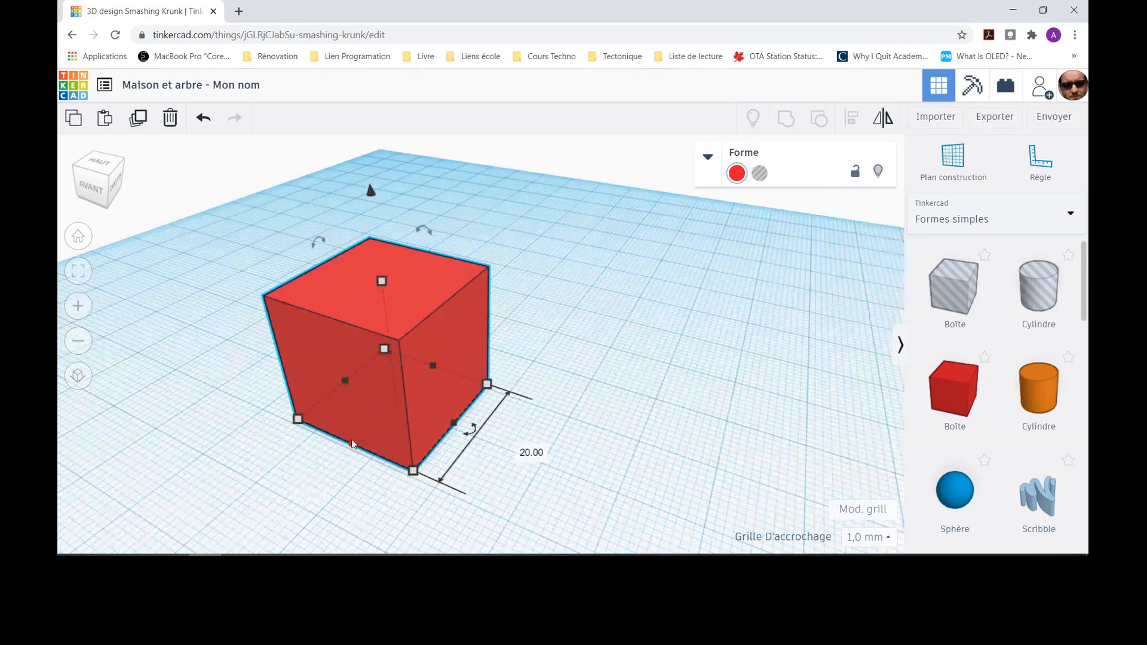
pyautogui.moveTo(472, 439)
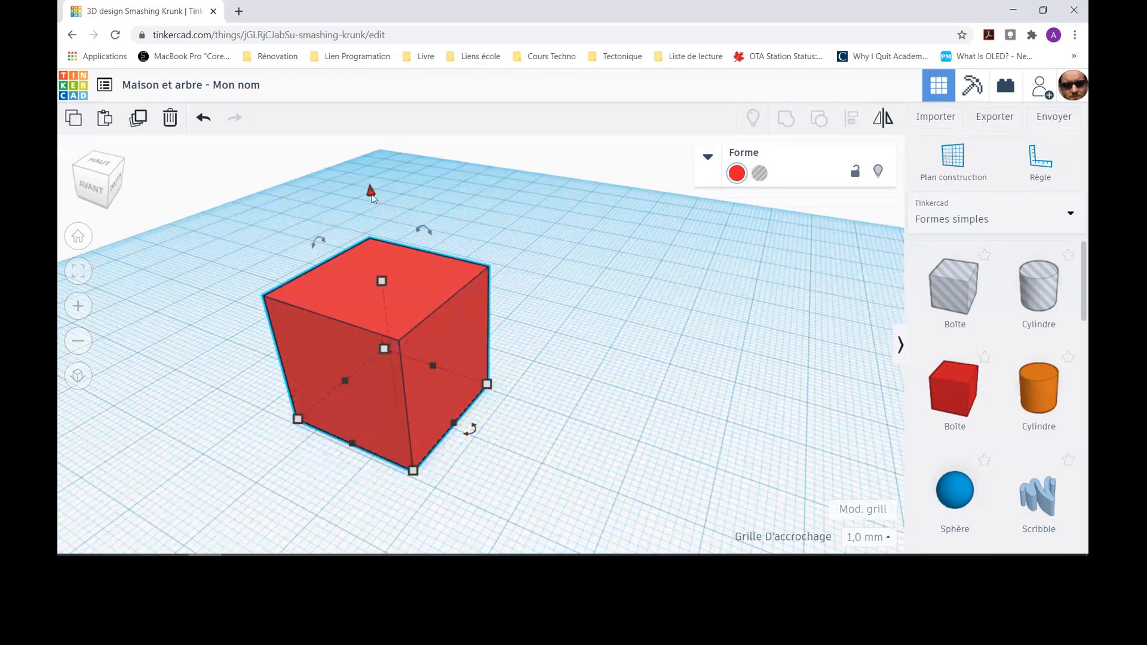
pyautogui.moveTo(382, 285)
pyautogui.moveTo(629, 388); pyautogui.dragTo(711, 345)
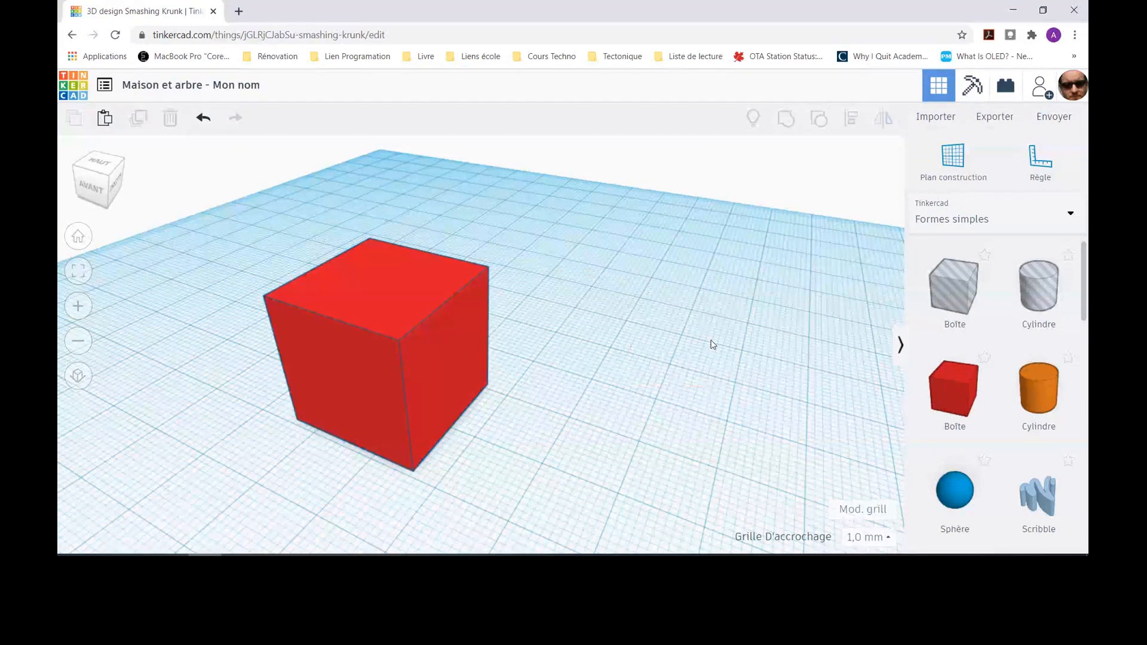
pyautogui.click(418, 389)
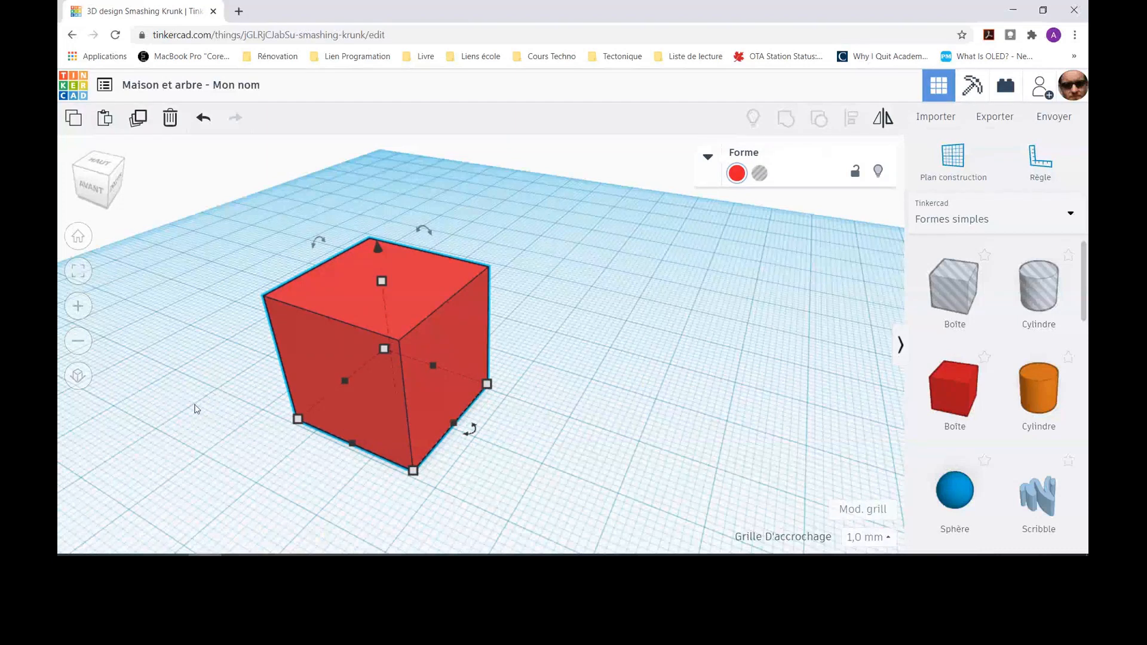
# Step: Practise resizing the red box's base by its corner and side handles, finishing at about 24 by 22 mm
pyautogui.moveTo(185, 407); pyautogui.dragTo(247, 362)
pyautogui.moveTo(221, 389)
pyautogui.mouseDown(button='middle')
pyautogui.moveTo(263, 345)
pyautogui.moveTo(428, 335)
pyautogui.moveTo(381, 329)
pyautogui.mouseUp(button='middle')
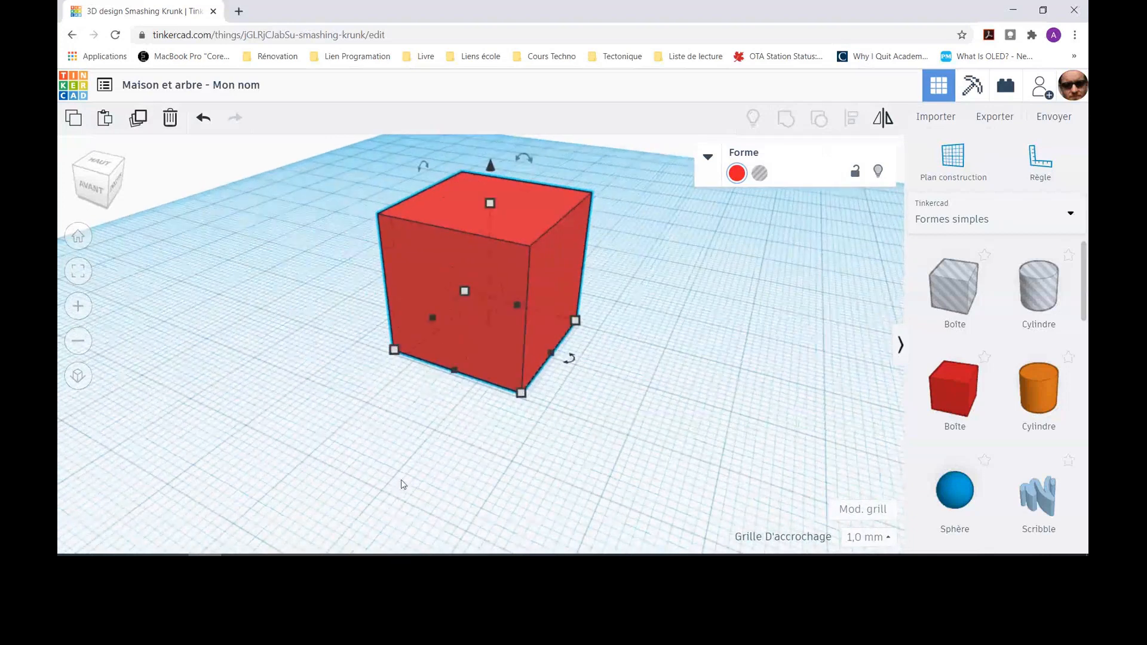
pyautogui.moveTo(520, 394); pyautogui.dragTo(558, 460)
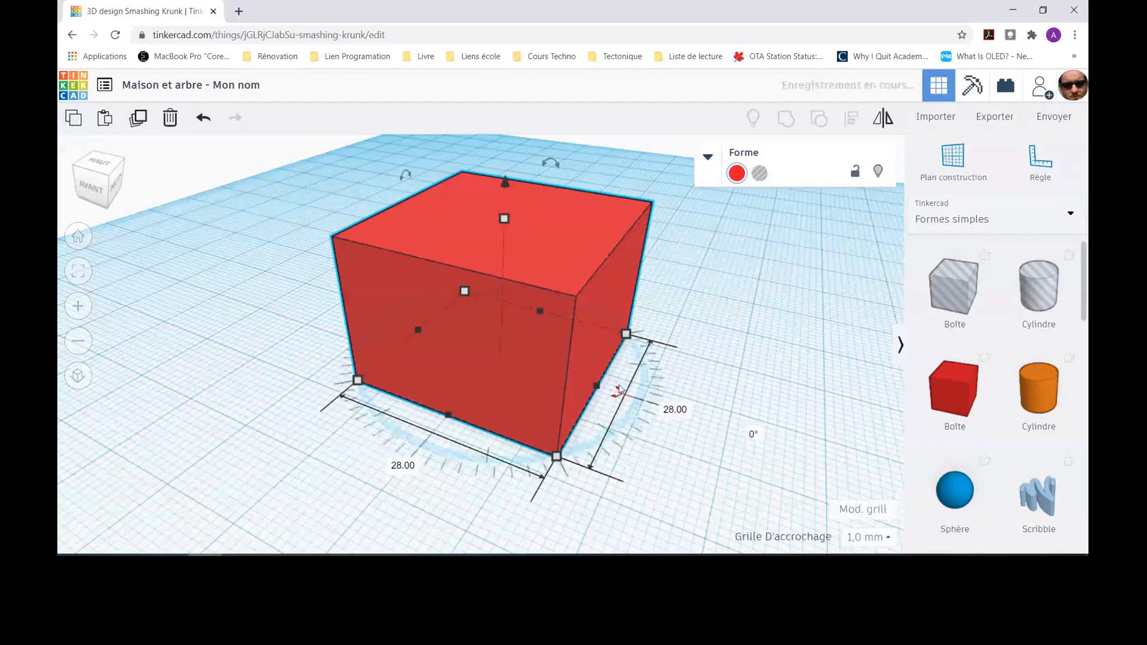
pyautogui.moveTo(597, 386); pyautogui.dragTo(552, 391)
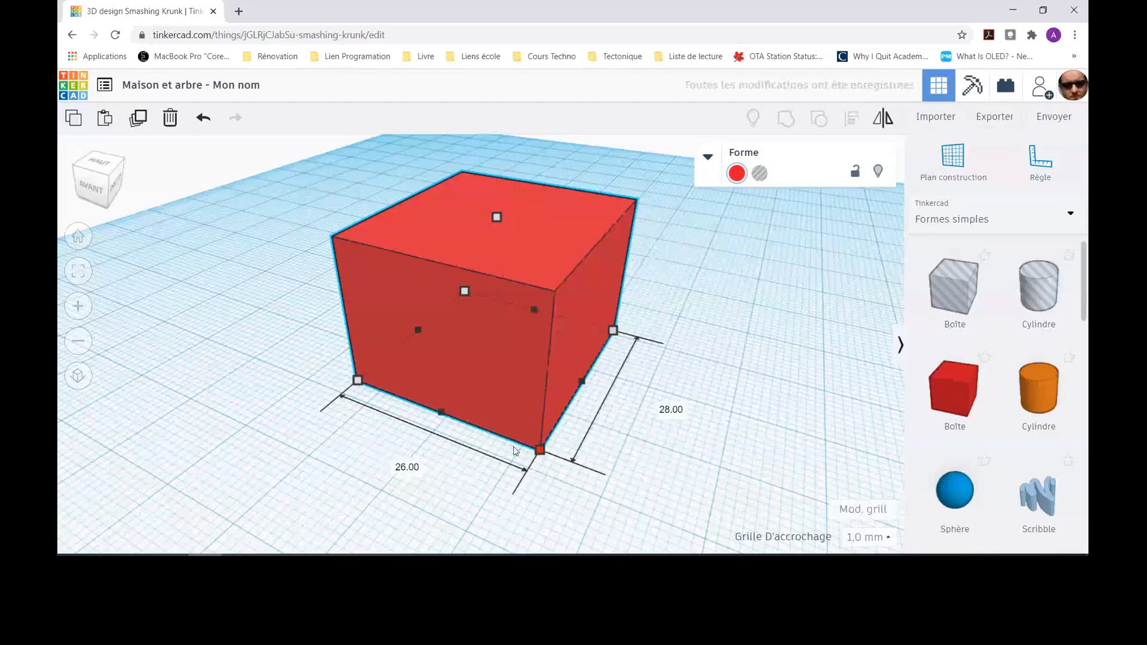
pyautogui.moveTo(539, 449); pyautogui.dragTo(512, 443)
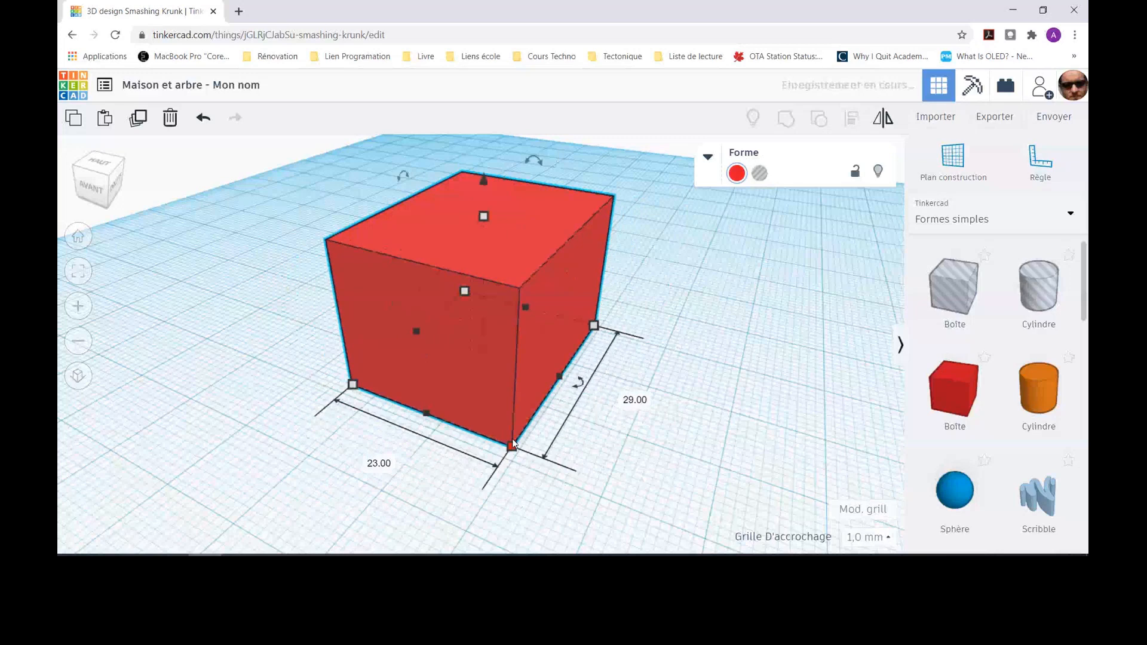
pyautogui.moveTo(560, 377); pyautogui.dragTo(589, 406)
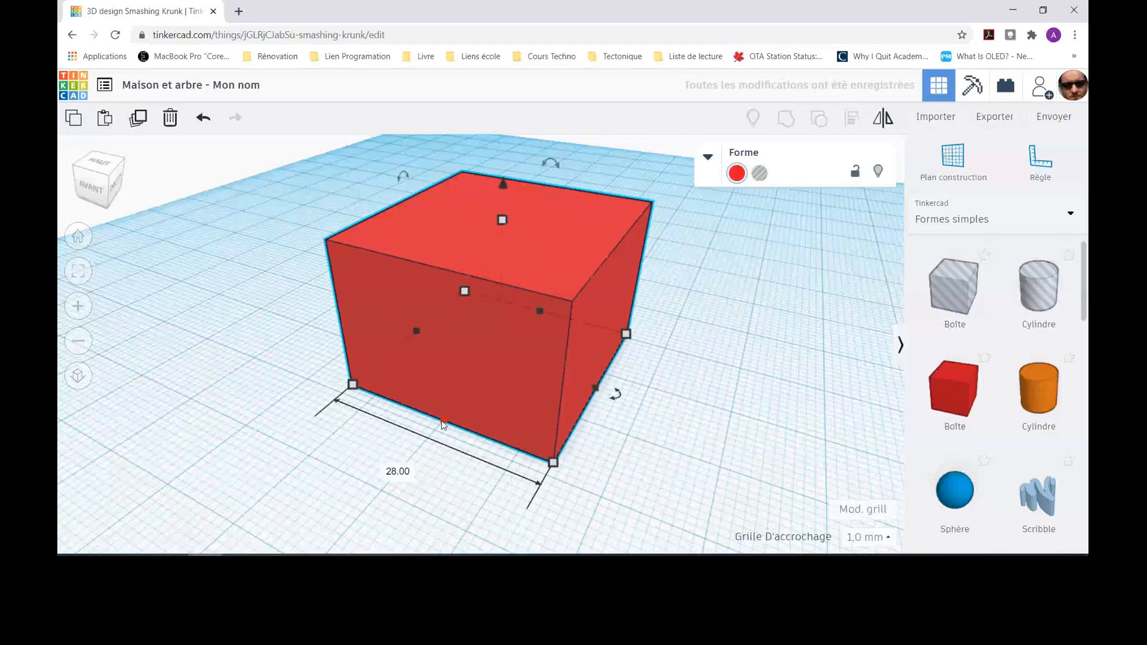
pyautogui.moveTo(443, 424); pyautogui.dragTo(423, 435)
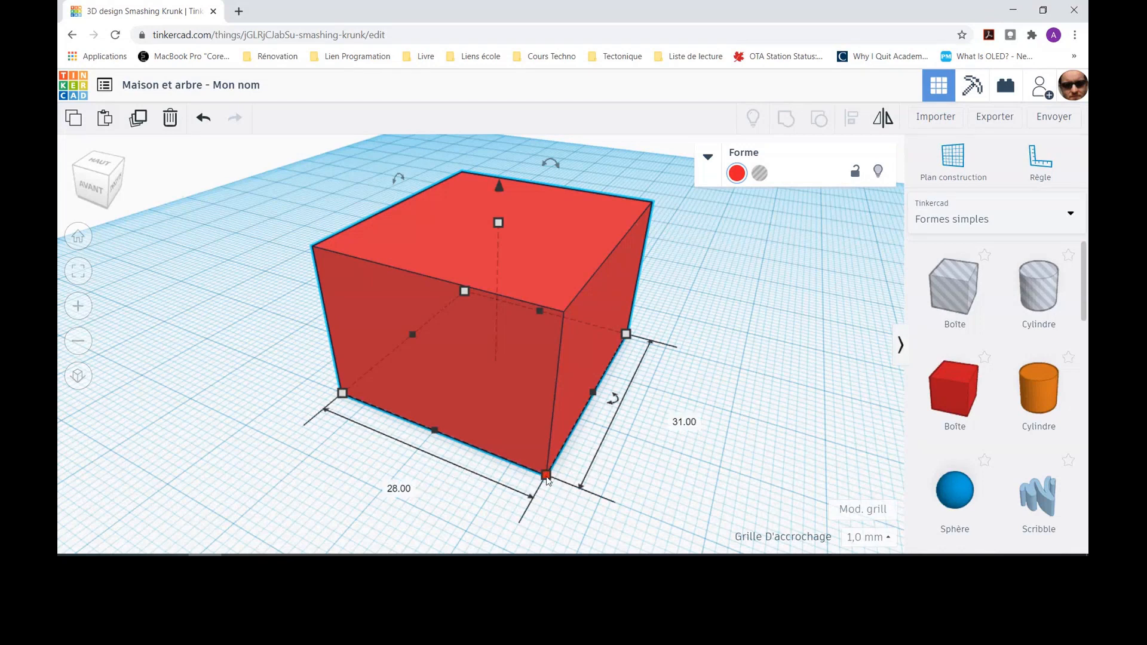
pyautogui.moveTo(546, 476); pyautogui.dragTo(546, 415)
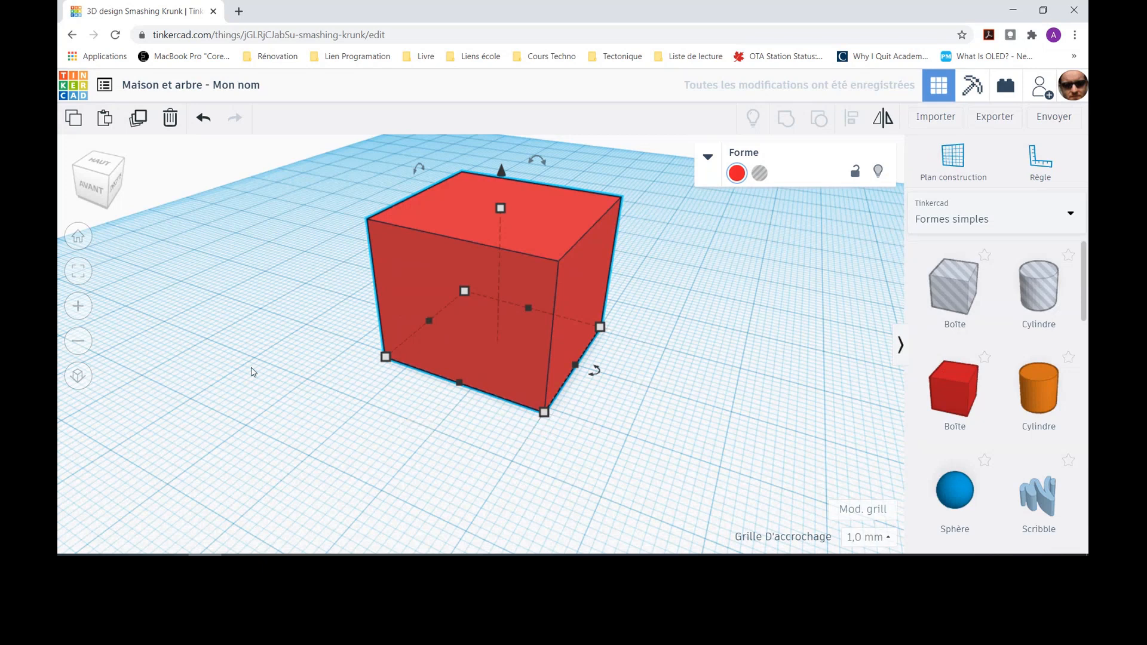
# Step: Reduce the red box's height slightly with its top handle and move the box forward on the workplane
pyautogui.click(253, 405)
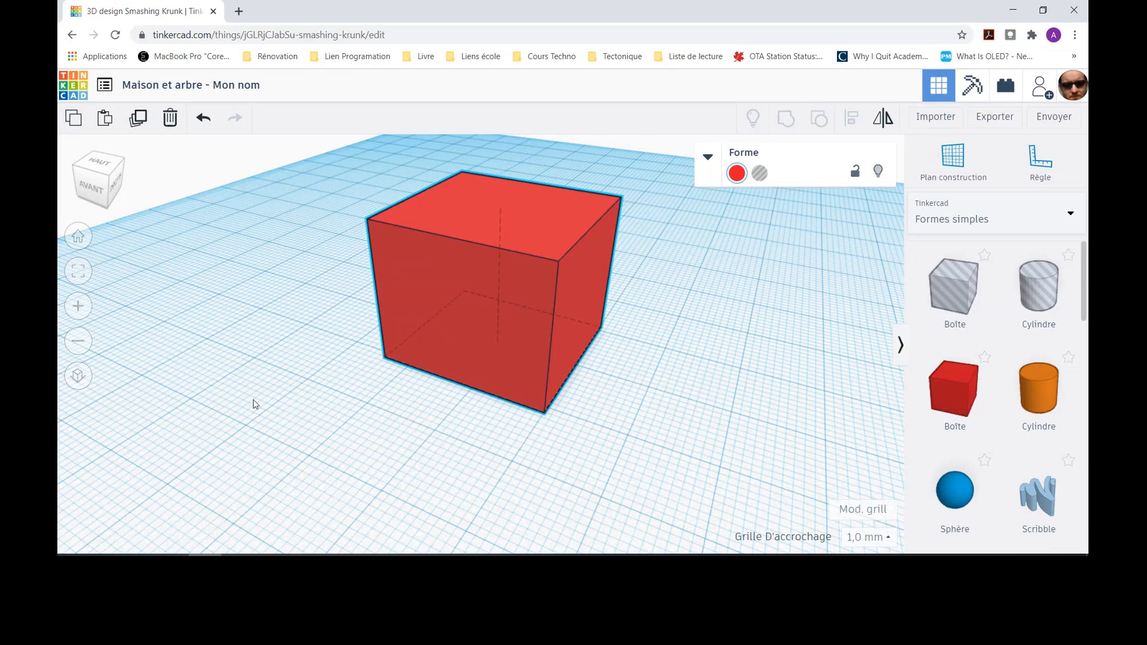
pyautogui.moveTo(253, 404); pyautogui.dragTo(326, 380, button='right')
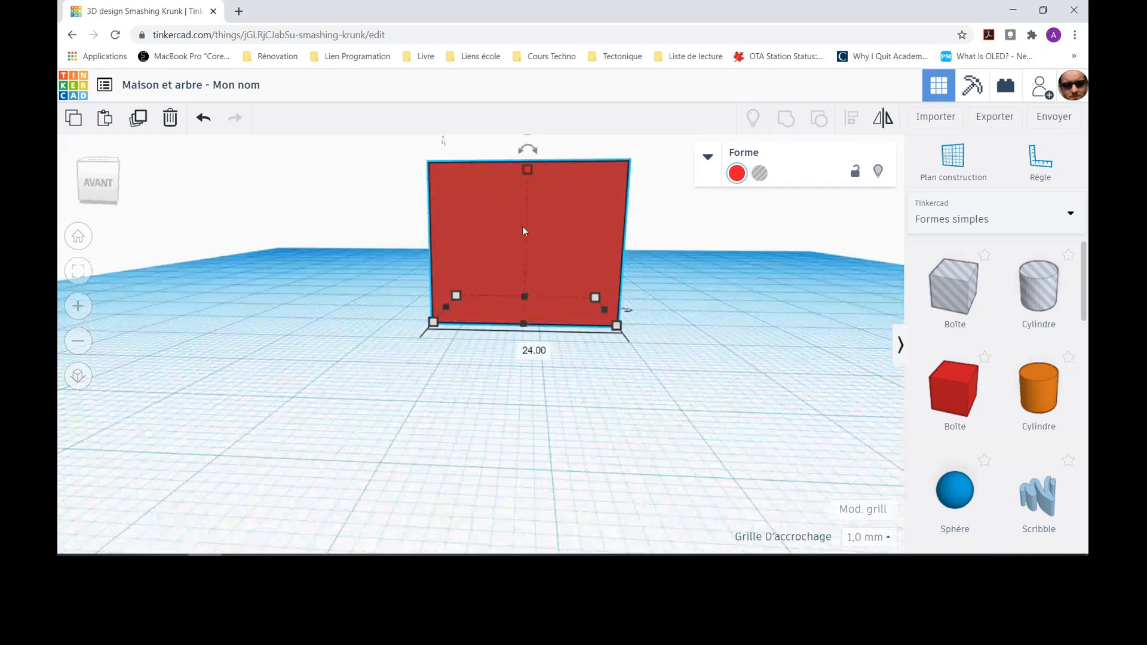
pyautogui.moveTo(261, 336); pyautogui.dragTo(289, 387, button='right')
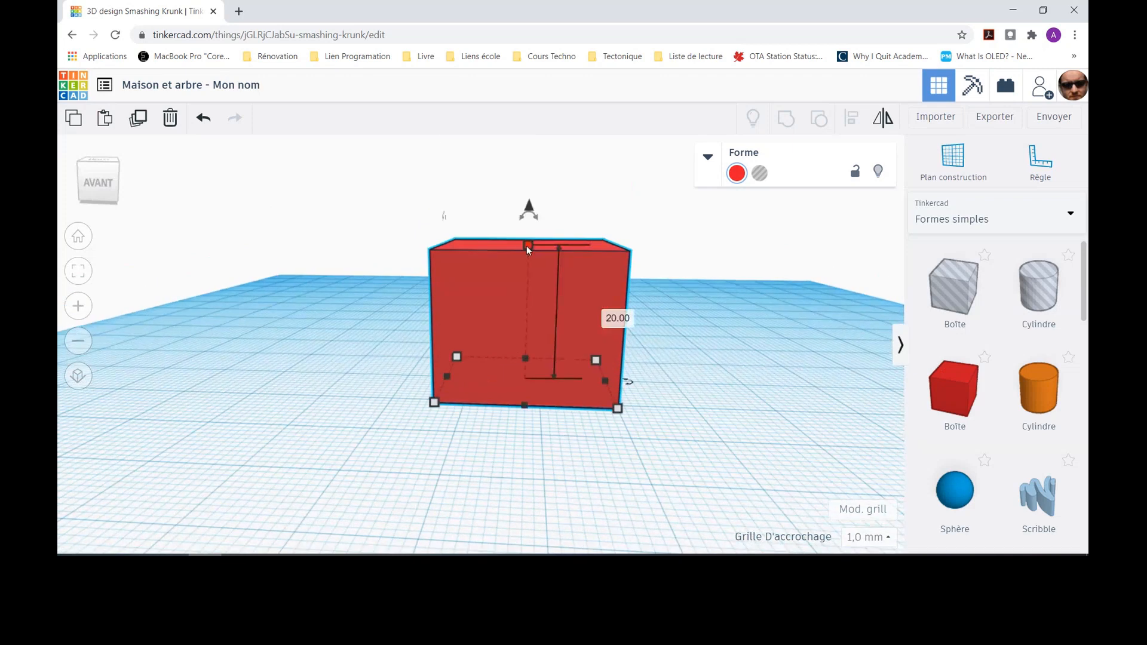
pyautogui.moveTo(528, 247)
pyautogui.mouseDown()
pyautogui.moveTo(525, 170)
pyautogui.moveTo(527, 256)
pyautogui.mouseUp()
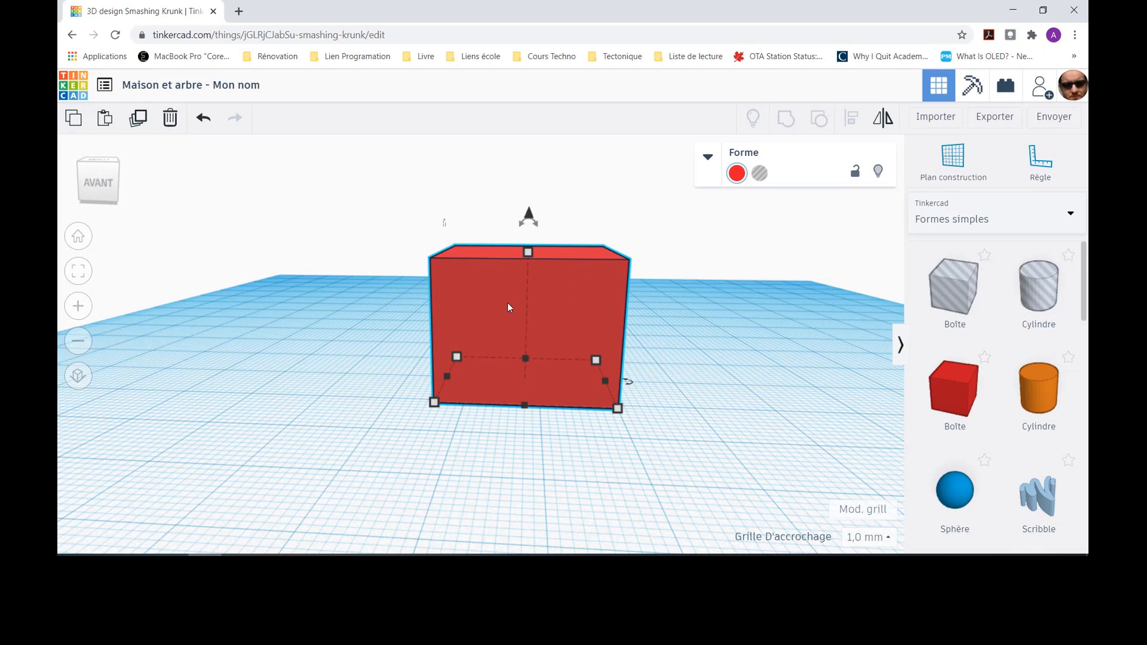
pyautogui.moveTo(507, 308)
pyautogui.mouseDown()
pyautogui.moveTo(266, 342)
pyautogui.moveTo(509, 463)
pyautogui.moveTo(618, 256)
pyautogui.moveTo(388, 303)
pyautogui.moveTo(303, 284)
pyautogui.moveTo(554, 304)
pyautogui.moveTo(513, 324)
pyautogui.mouseUp()
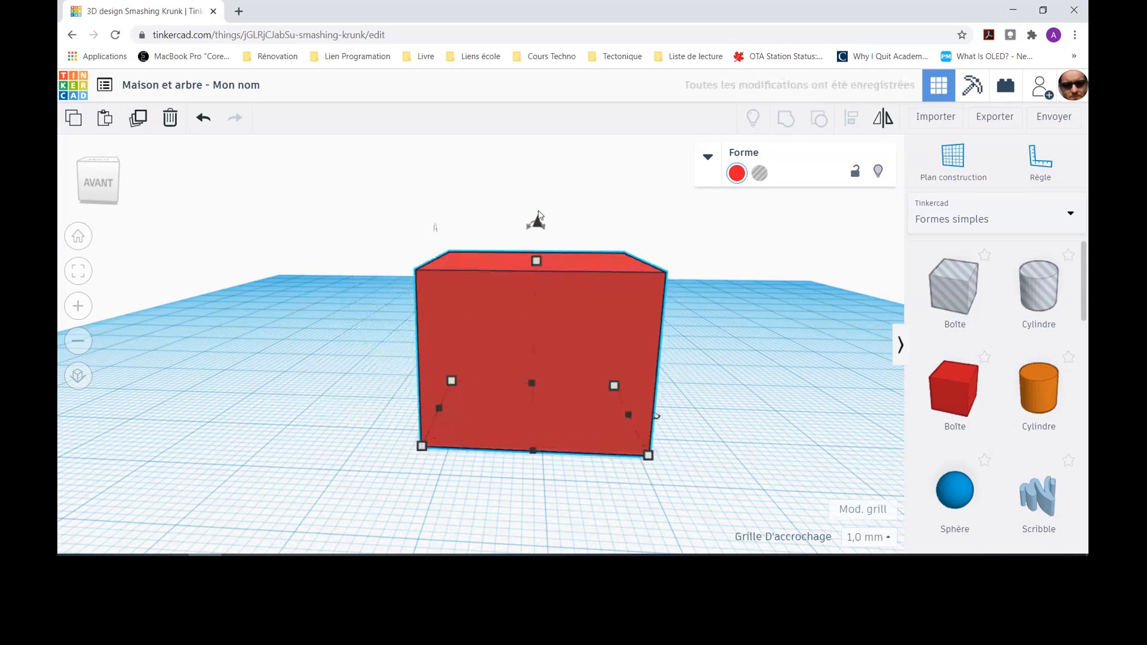
# Step: Try lifting the red box to 5 mm above the workplane in two moves, and undo both lifts
pyautogui.moveTo(537, 223); pyautogui.dragTo(537, 190)
pyautogui.moveTo(357, 349); pyautogui.dragTo(445, 352, button='right')
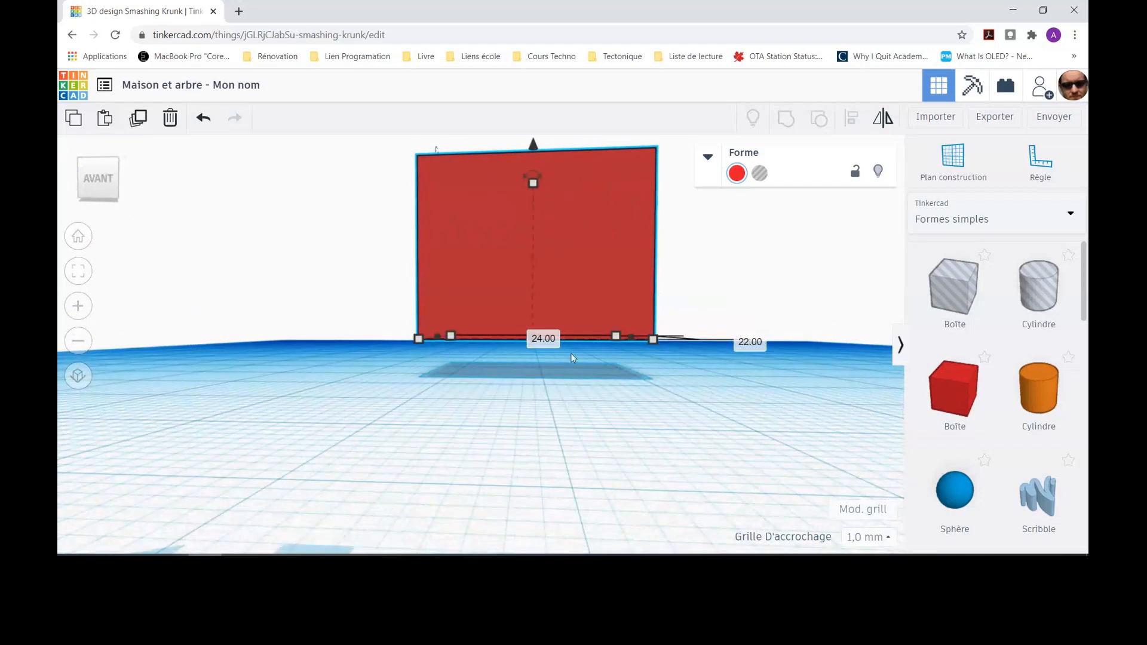
pyautogui.moveTo(343, 288); pyautogui.dragTo(344, 307, button='right')
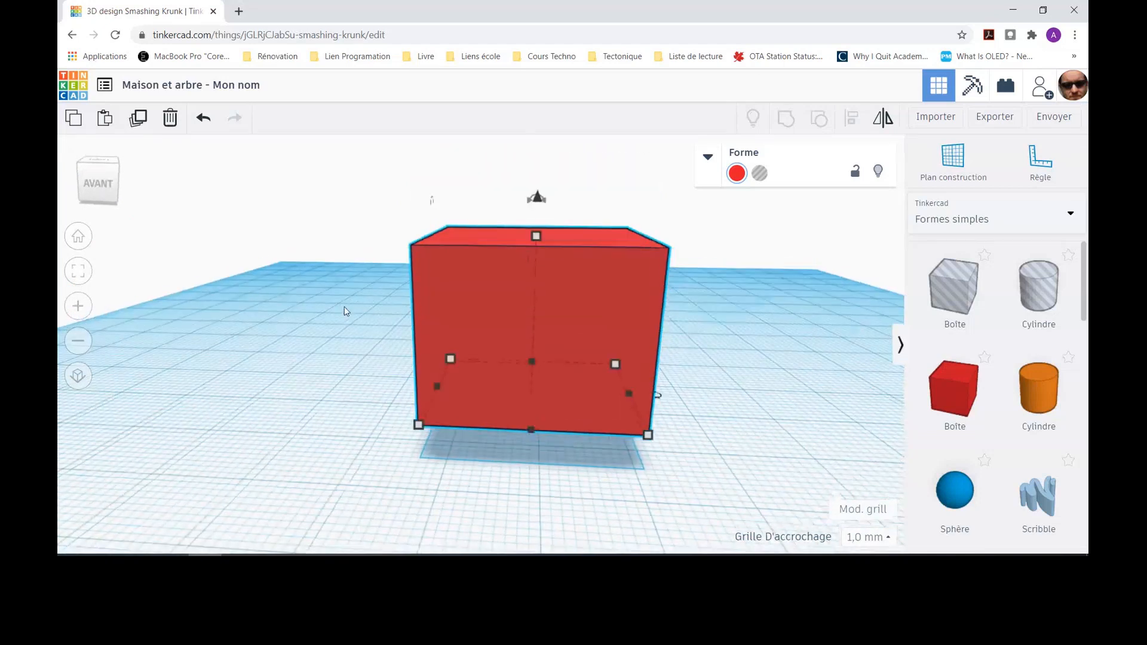
pyautogui.moveTo(536, 198)
pyautogui.mouseDown()
pyautogui.moveTo(538, 178)
pyautogui.moveTo(537, 216)
pyautogui.moveTo(538, 179)
pyautogui.moveTo(538, 193)
pyautogui.moveTo(538, 179)
pyautogui.moveTo(518, 187)
pyautogui.mouseUp()
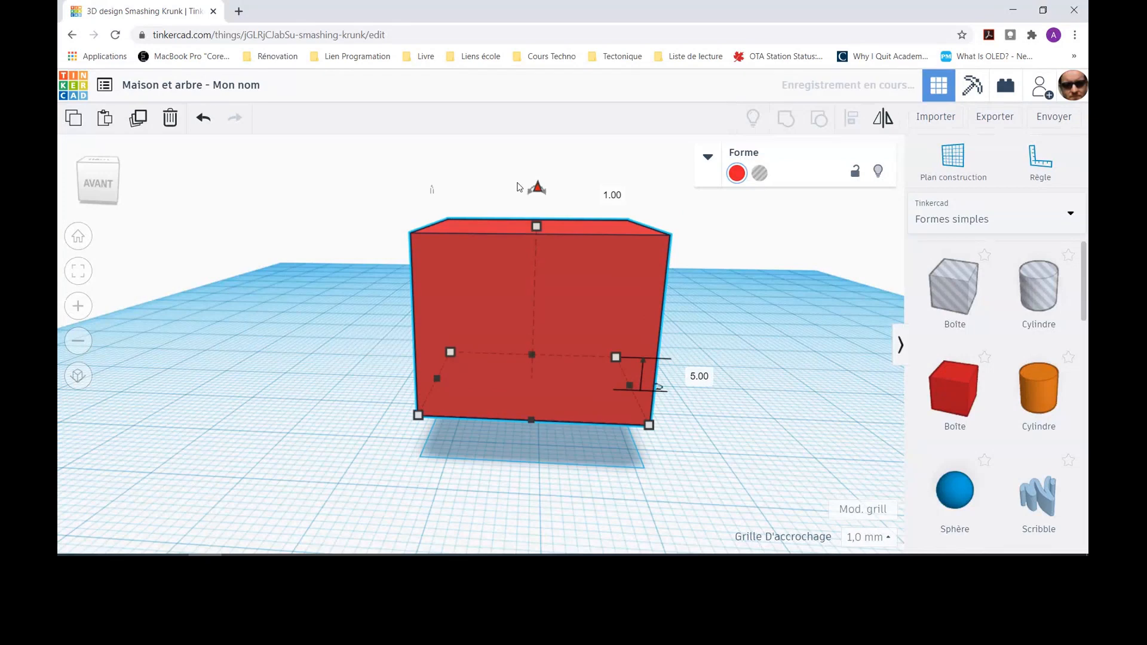
pyautogui.click(203, 118)
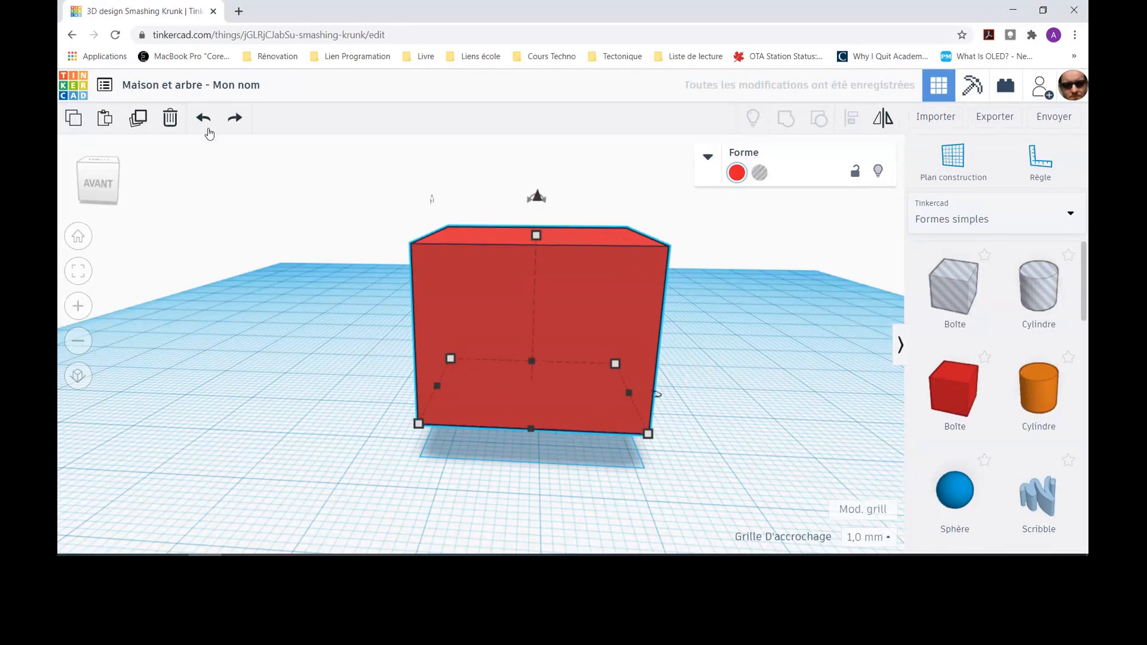
pyautogui.click(207, 128)
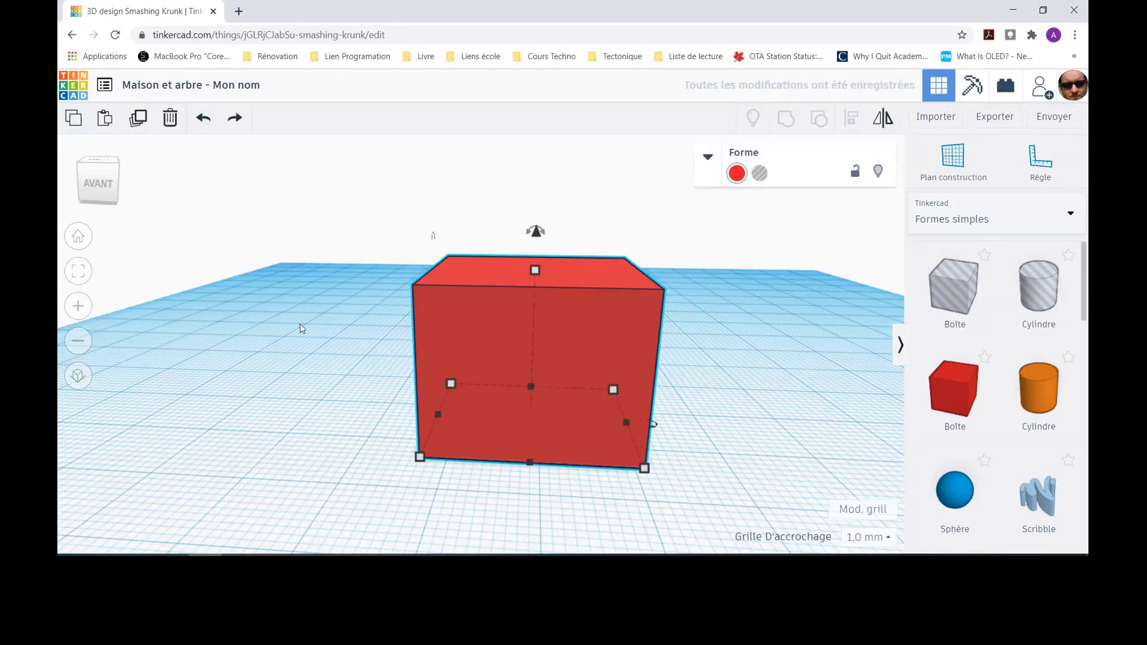
# Step: Try the rotation handle at the red box's base that turns it about its vertical axis
pyautogui.moveTo(301, 328); pyautogui.dragTo(229, 340, button='right')
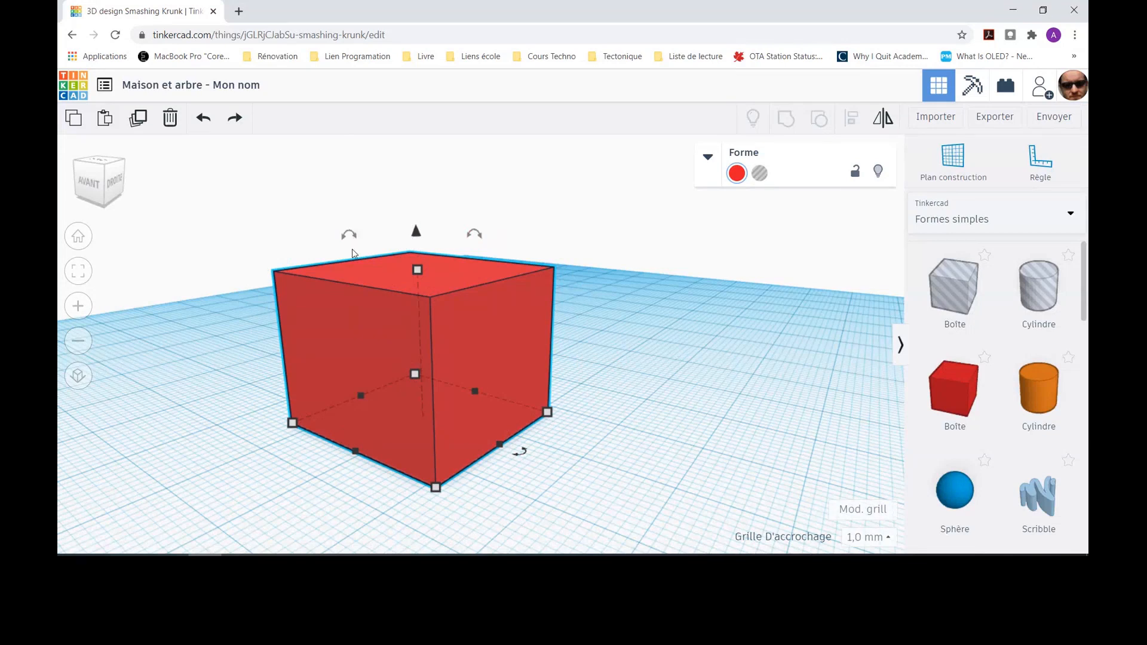
pyautogui.moveTo(527, 457)
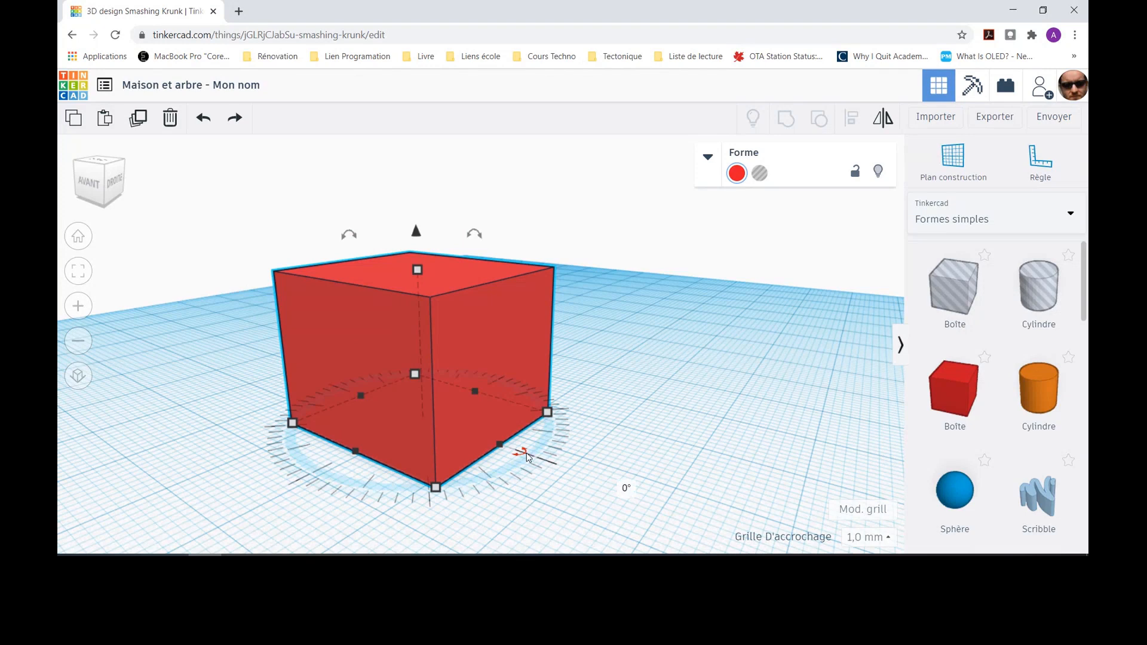
pyautogui.moveTo(523, 456)
pyautogui.mouseDown()
pyautogui.moveTo(607, 472)
pyautogui.moveTo(631, 389)
pyautogui.moveTo(633, 425)
pyautogui.moveTo(584, 522)
pyautogui.moveTo(376, 514)
pyautogui.moveTo(545, 538)
pyautogui.moveTo(615, 397)
pyautogui.moveTo(615, 464)
pyautogui.moveTo(548, 505)
pyautogui.moveTo(543, 538)
pyautogui.moveTo(566, 496)
pyautogui.moveTo(604, 466)
pyautogui.moveTo(658, 441)
pyautogui.moveTo(728, 436)
pyautogui.moveTo(706, 435)
pyautogui.moveTo(711, 408)
pyautogui.moveTo(711, 433)
pyautogui.moveTo(645, 445)
pyautogui.moveTo(652, 454)
pyautogui.moveTo(723, 422)
pyautogui.moveTo(724, 400)
pyautogui.moveTo(715, 467)
pyautogui.moveTo(687, 513)
pyautogui.moveTo(524, 458)
pyautogui.mouseUp()
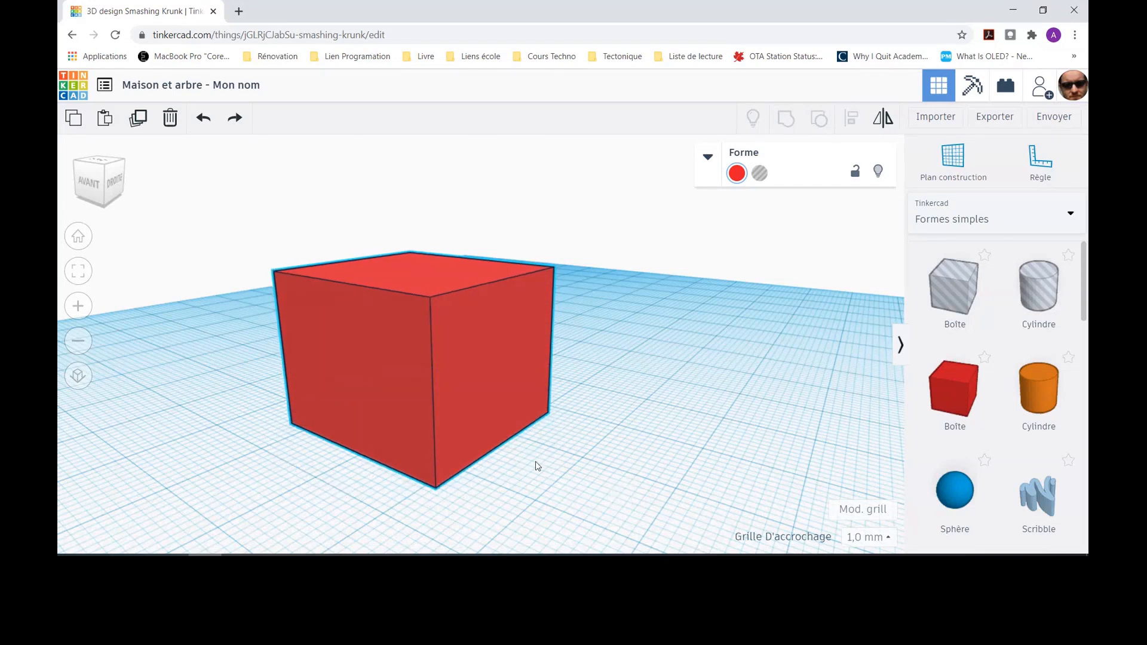
pyautogui.moveTo(526, 452)
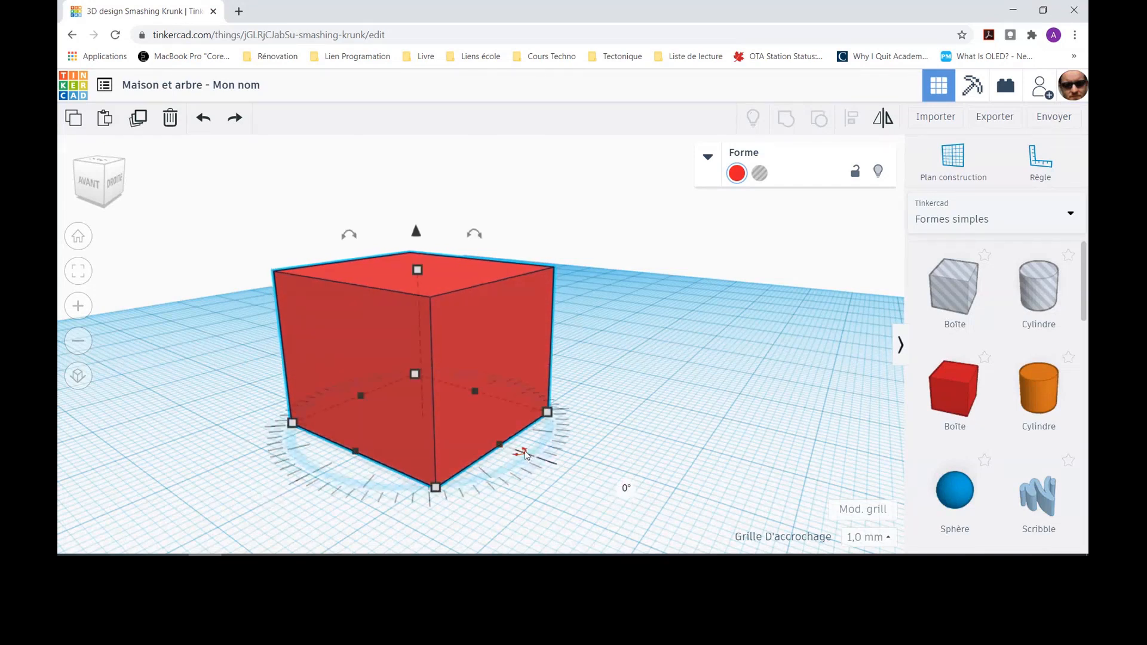
pyautogui.moveTo(526, 454)
pyautogui.mouseDown()
pyautogui.moveTo(541, 435)
pyautogui.moveTo(522, 451)
pyautogui.moveTo(622, 483)
pyautogui.moveTo(488, 473)
pyautogui.moveTo(383, 486)
pyautogui.moveTo(322, 470)
pyautogui.moveTo(267, 481)
pyautogui.moveTo(373, 517)
pyautogui.moveTo(514, 514)
pyautogui.moveTo(607, 427)
pyautogui.moveTo(567, 431)
pyautogui.moveTo(536, 413)
pyautogui.moveTo(534, 397)
pyautogui.moveTo(486, 385)
pyautogui.moveTo(532, 409)
pyautogui.moveTo(540, 435)
pyautogui.moveTo(523, 456)
pyautogui.mouseUp()
pyautogui.moveTo(524, 454)
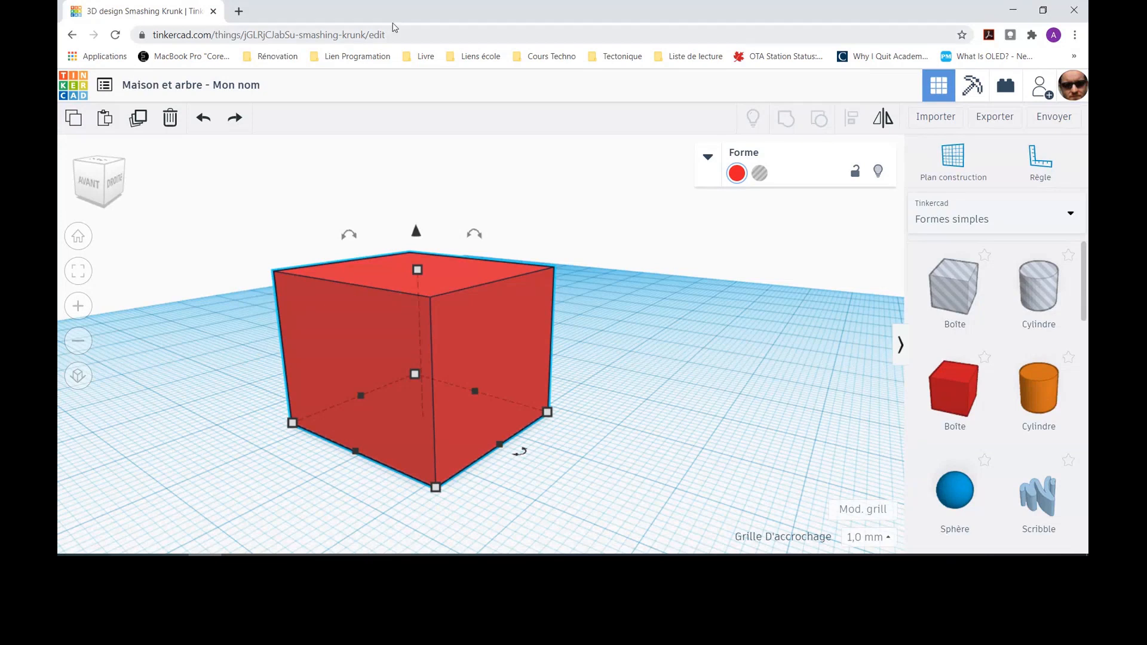
# Step: Try tilting the red box 14° about one horizontal axis and undo it, trying the other horizontal axis as well
pyautogui.moveTo(354, 233)
pyautogui.moveTo(354, 238); pyautogui.dragTo(319, 191)
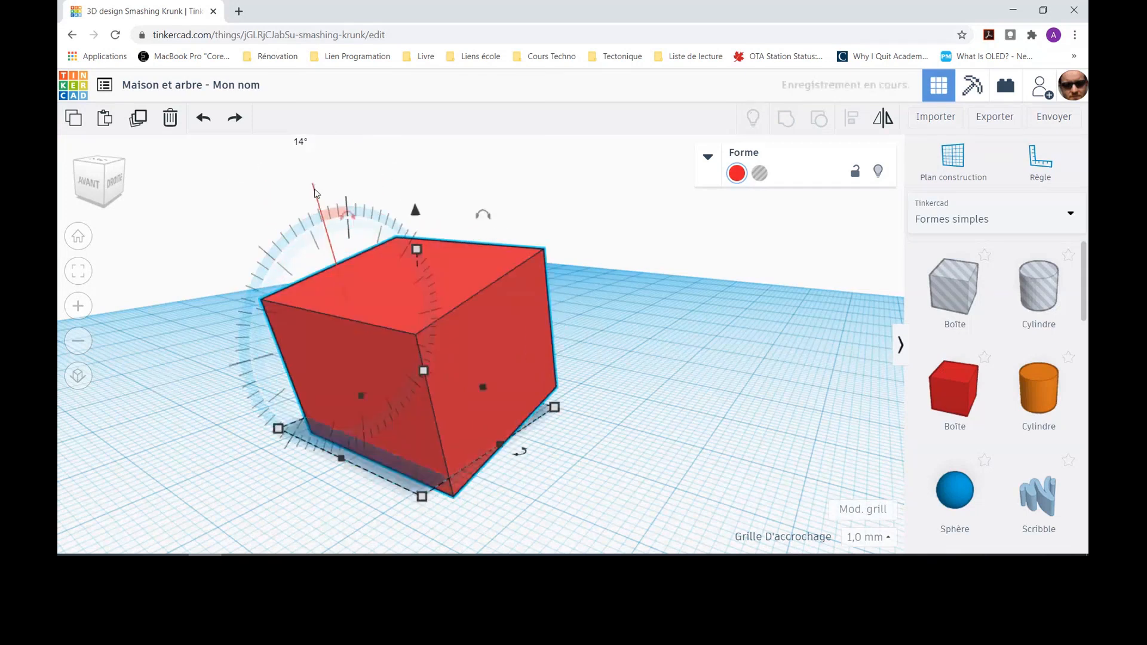
pyautogui.hotkey('ctrl', 'z')
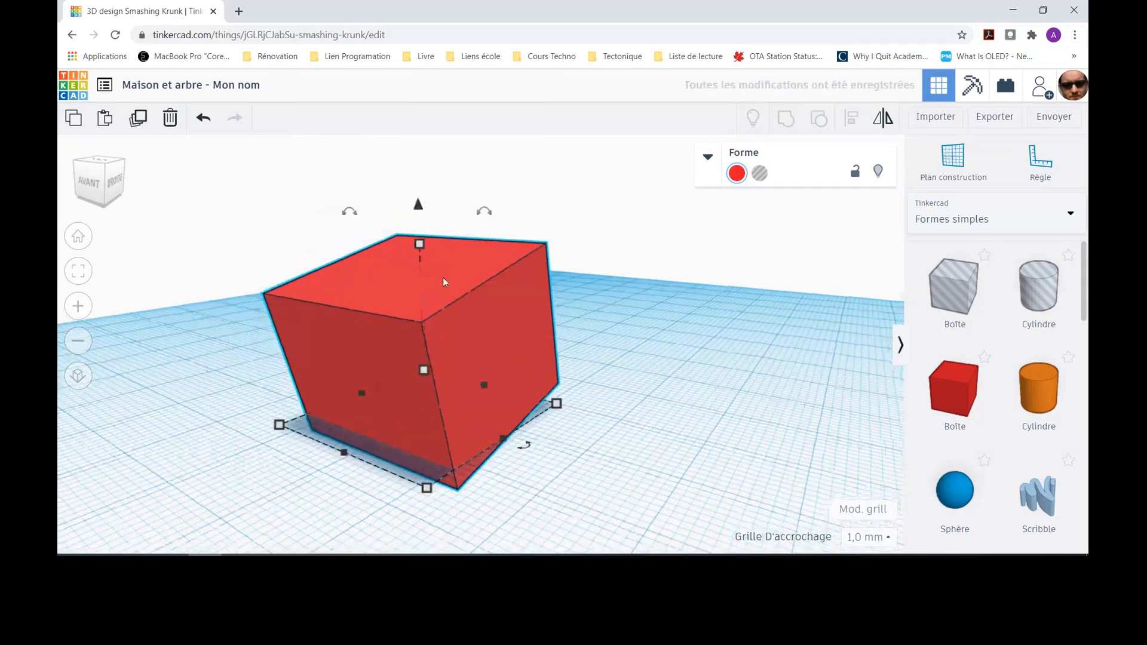
pyautogui.click(477, 227)
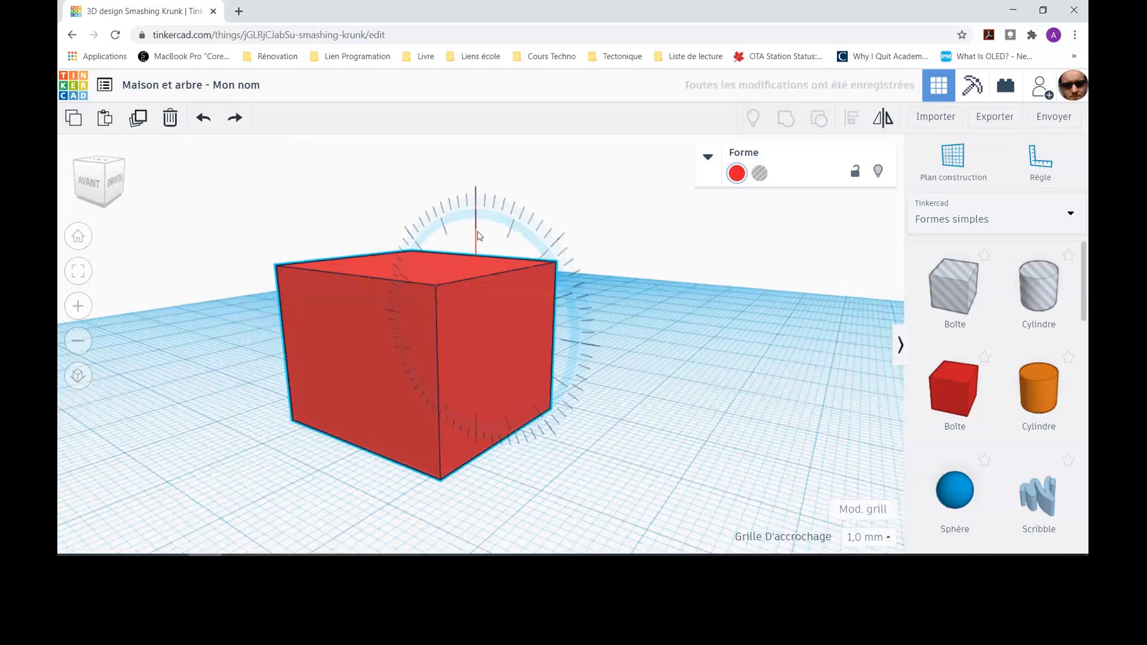
pyautogui.moveTo(478, 229)
pyautogui.mouseDown()
pyautogui.moveTo(538, 174)
pyautogui.moveTo(297, 190)
pyautogui.moveTo(472, 206)
pyautogui.moveTo(421, 260)
pyautogui.moveTo(478, 239)
pyautogui.moveTo(497, 260)
pyautogui.moveTo(461, 235)
pyautogui.mouseUp()
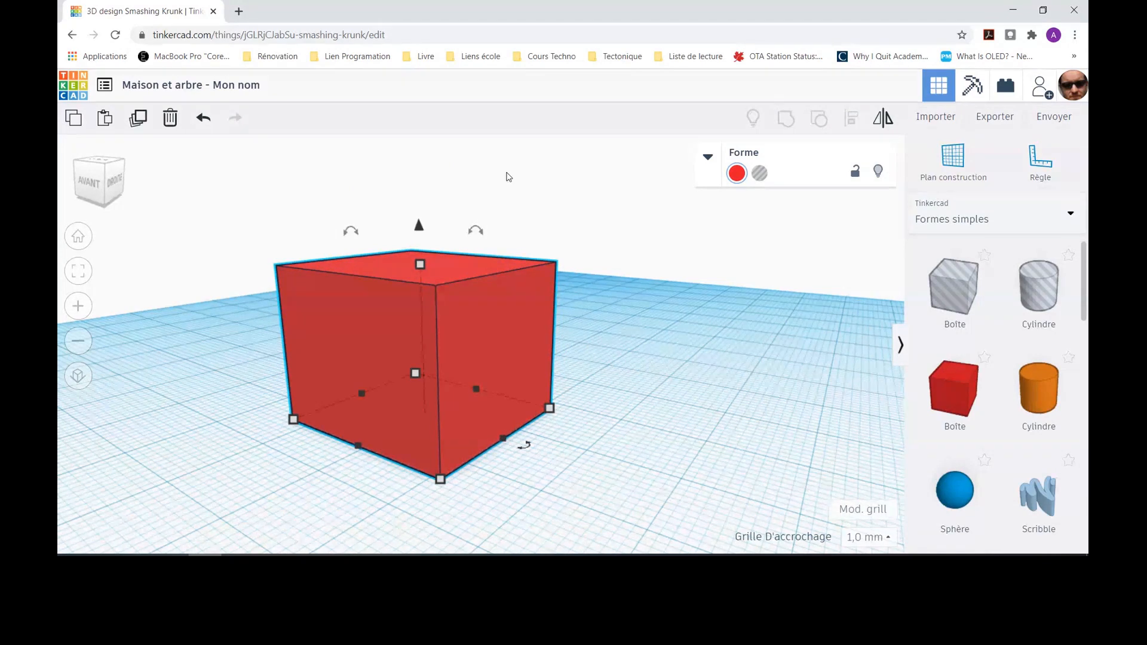
# Step: Open the box's shape and solid colour settings, and try its transparency on and off
pyautogui.click(707, 158)
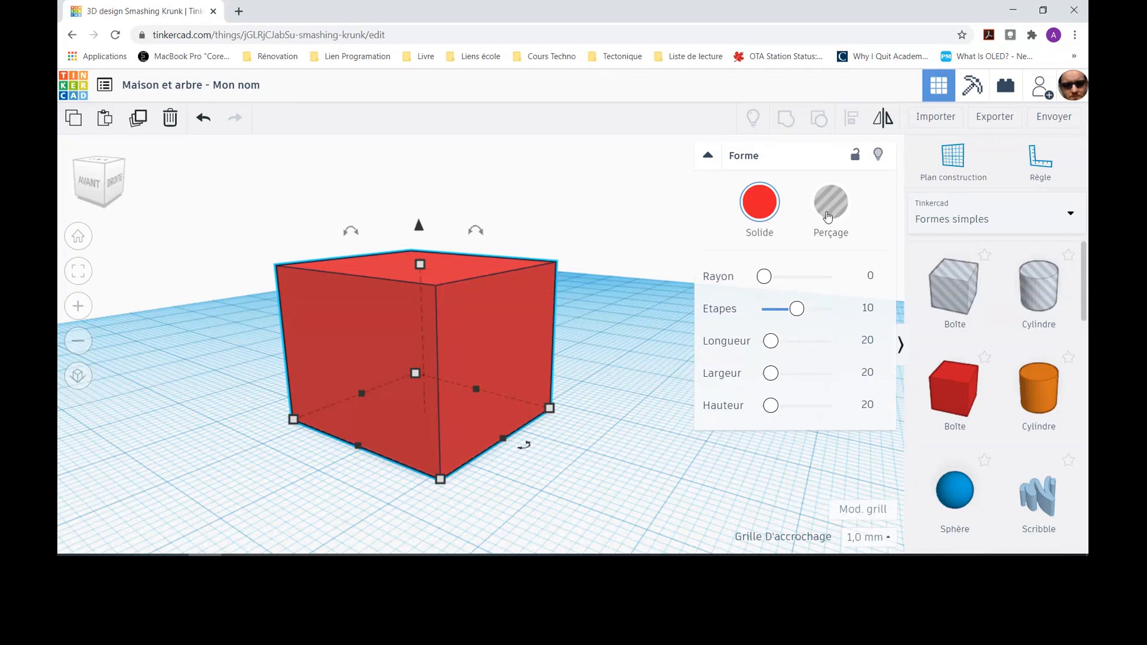
pyautogui.click(756, 208)
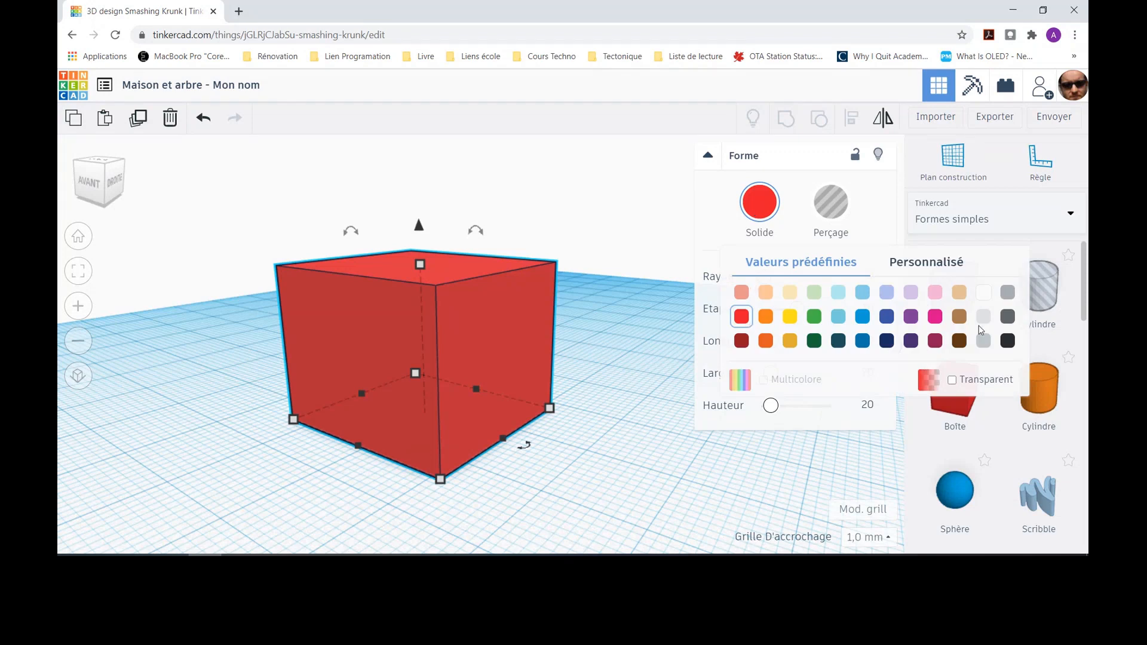
pyautogui.click(953, 382)
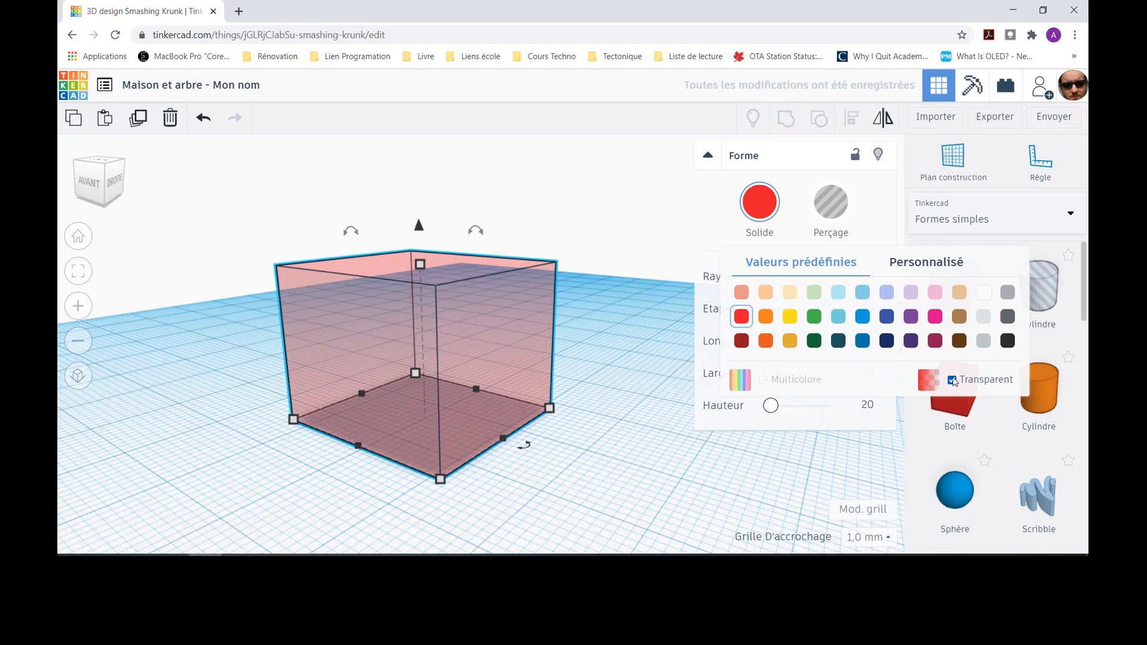
pyautogui.click(952, 381)
# Step: Give the box a custom bright green colour, hex 00ff0d
pyautogui.click(953, 264)
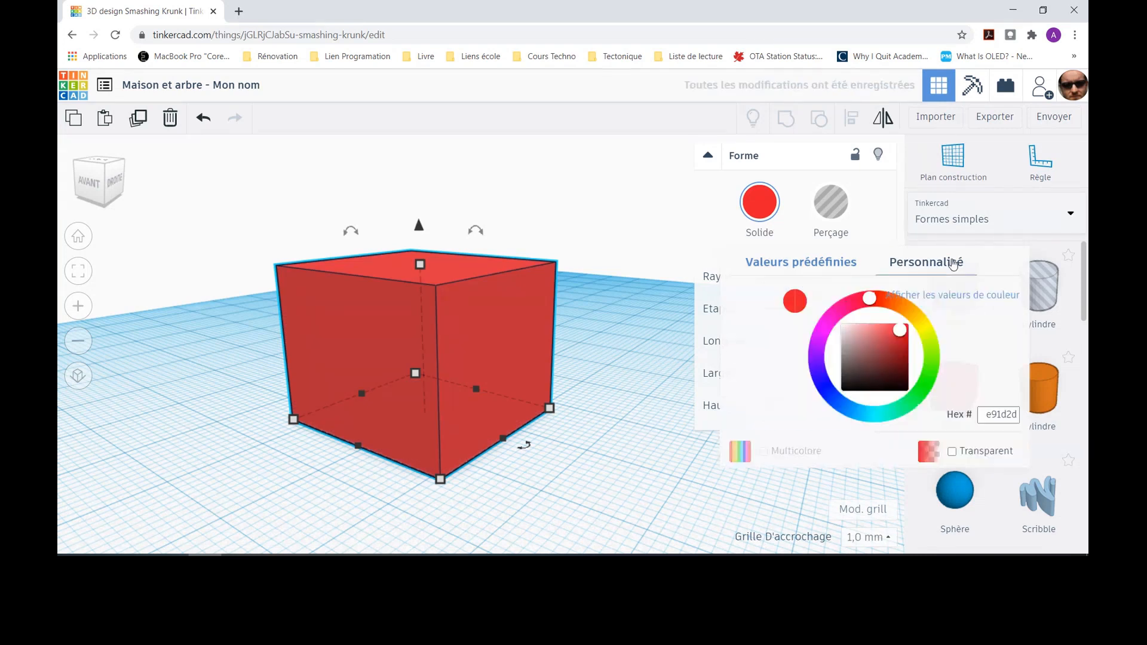
pyautogui.moveTo(900, 331); pyautogui.dragTo(923, 388)
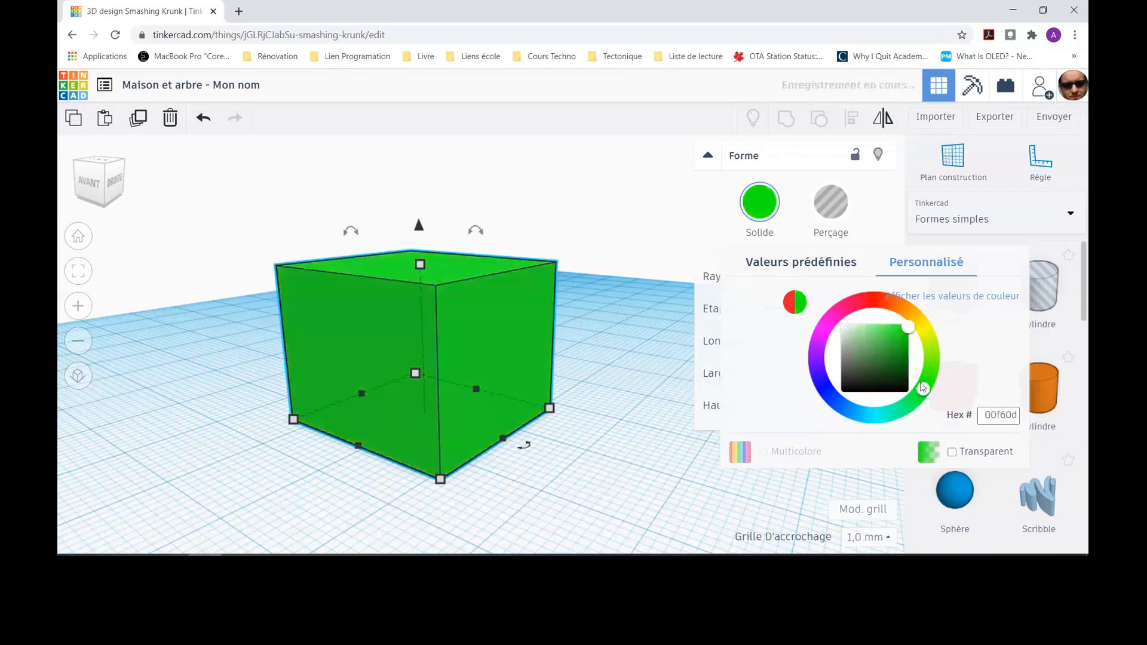
pyautogui.moveTo(907, 327)
pyautogui.mouseDown()
pyautogui.moveTo(884, 354)
pyautogui.moveTo(870, 327)
pyautogui.moveTo(924, 326)
pyautogui.mouseUp()
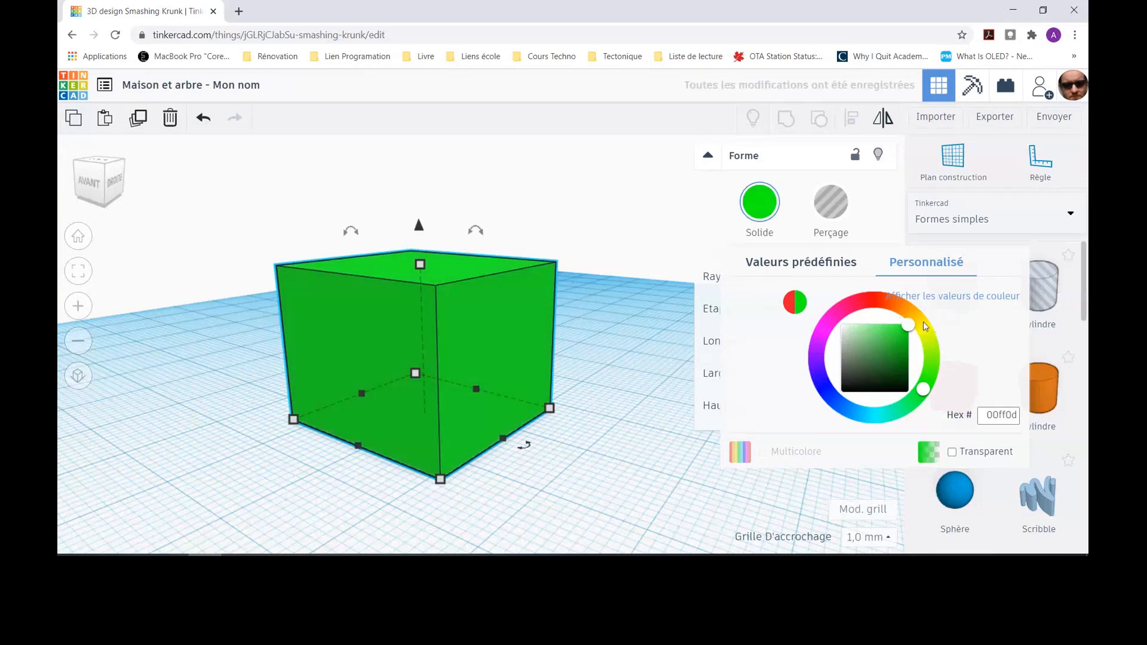
# Step: Recolour the box with the medium green preset and extend it outward from its front-right side
pyautogui.click(829, 263)
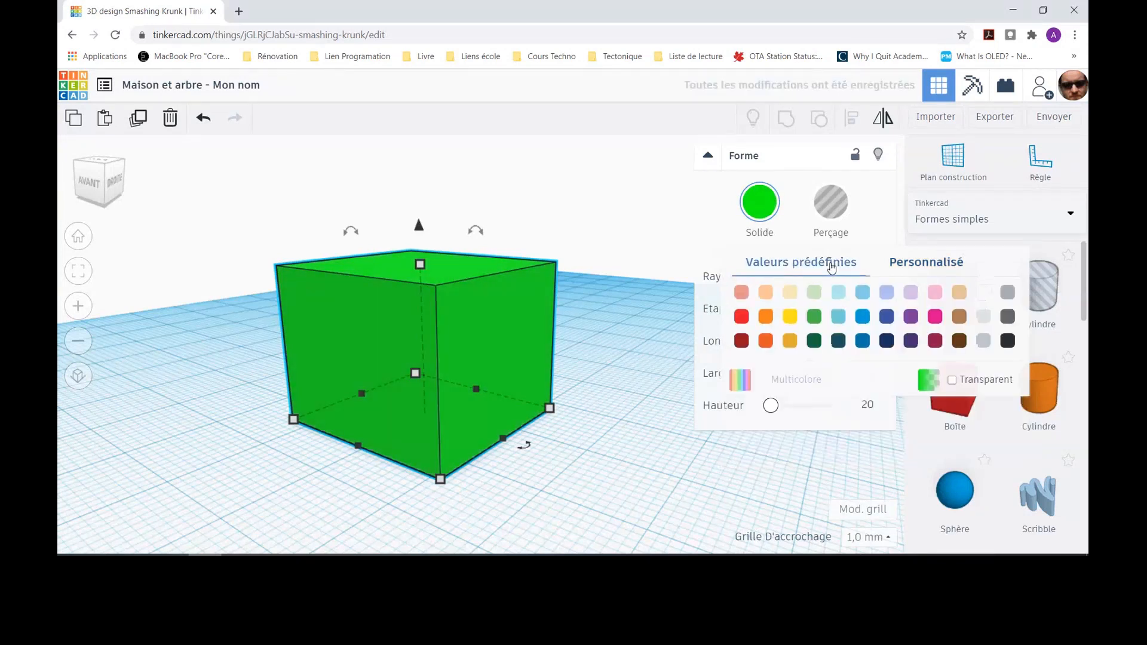
pyautogui.click(814, 317)
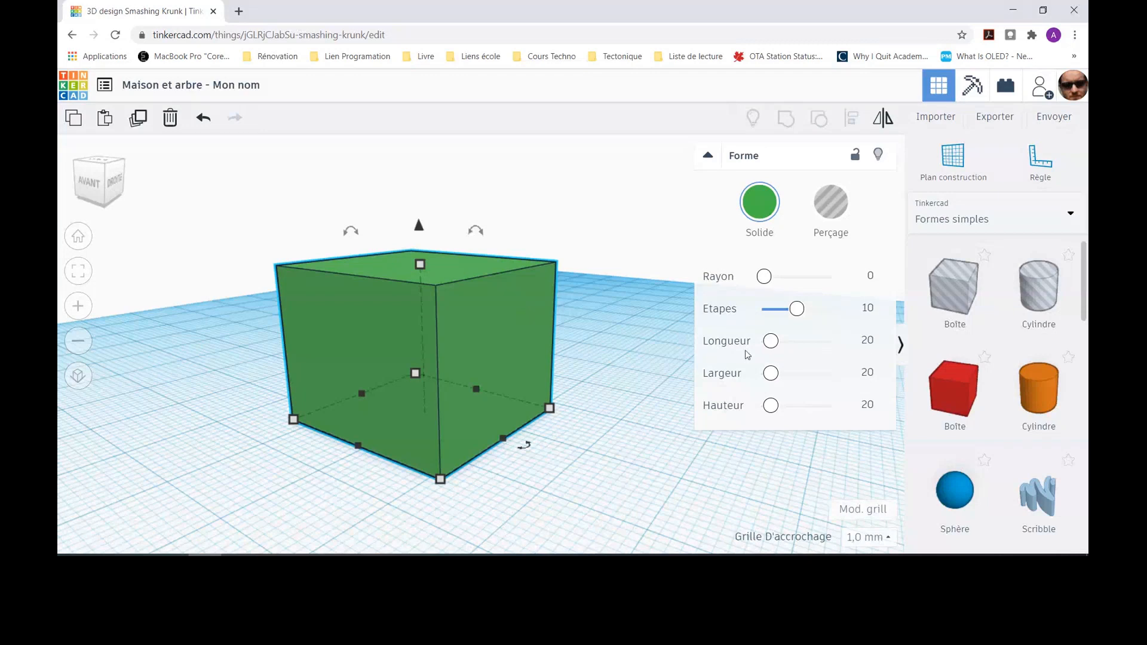
pyautogui.moveTo(502, 441); pyautogui.dragTo(548, 454)
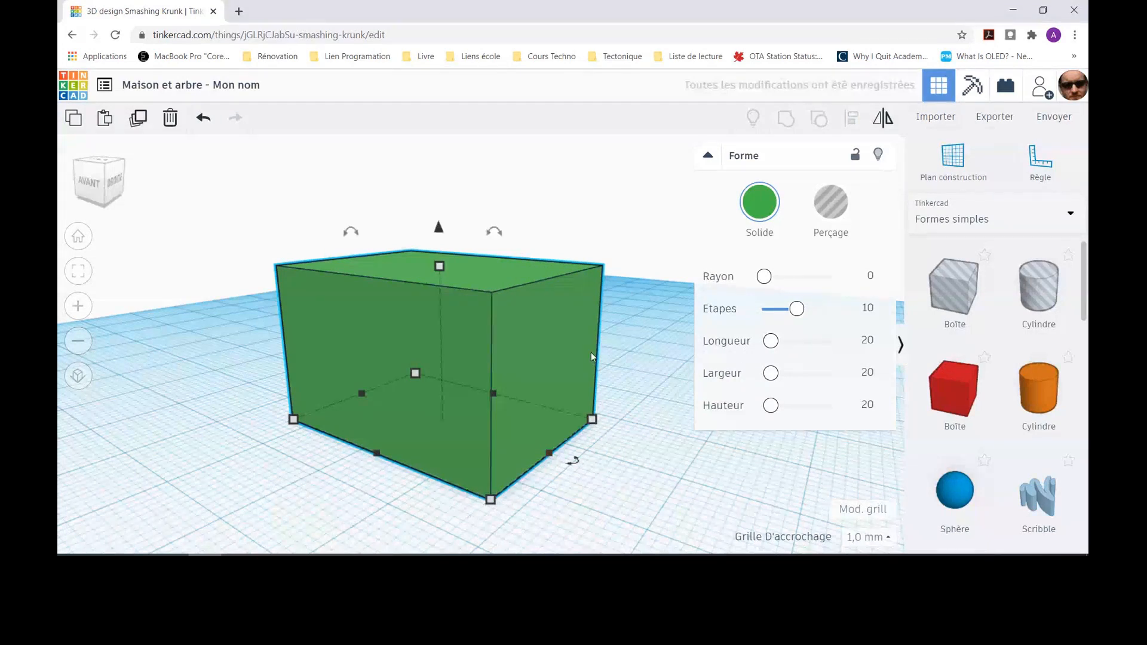
# Step: Undo the box's last extension and resize it to 27.07 long, 26.3 wide and 26.3 high
pyautogui.hotkey('ctrl', 'z')
pyautogui.moveTo(772, 343); pyautogui.dragTo(774, 406)
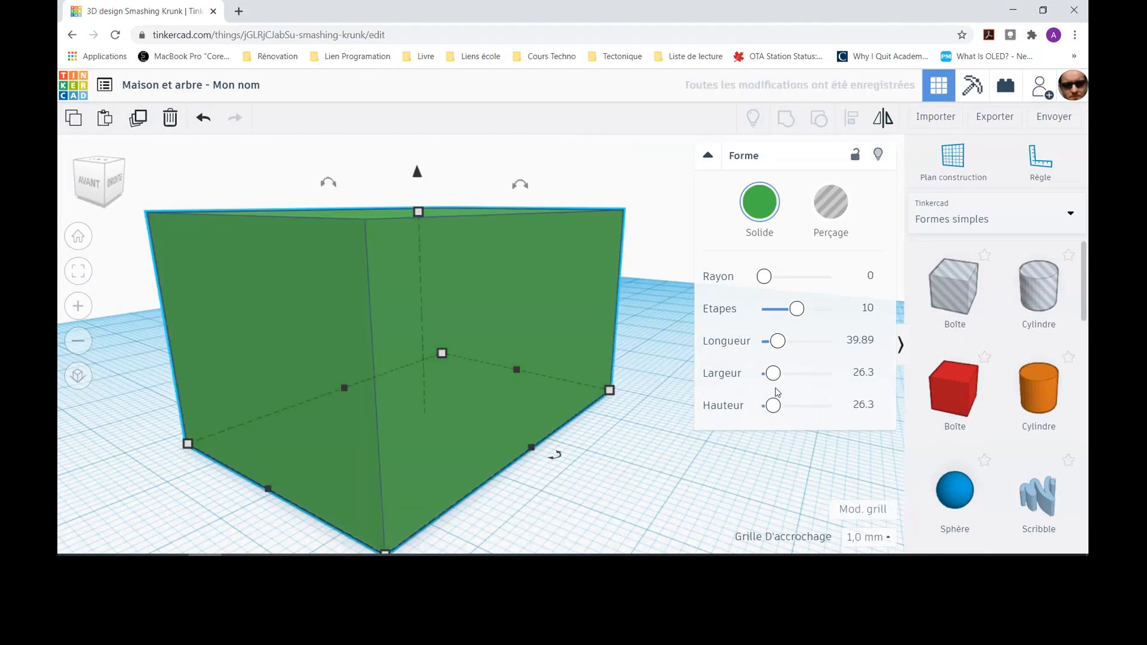
pyautogui.click(863, 340)
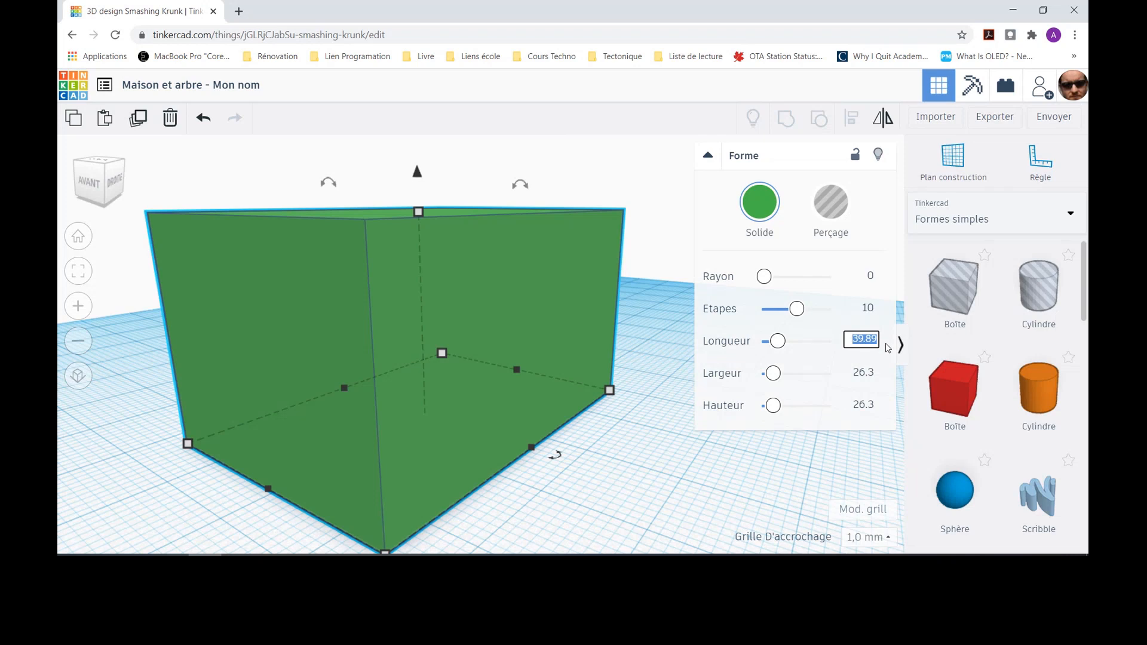
pyautogui.write('27.07')
pyautogui.press('Return')
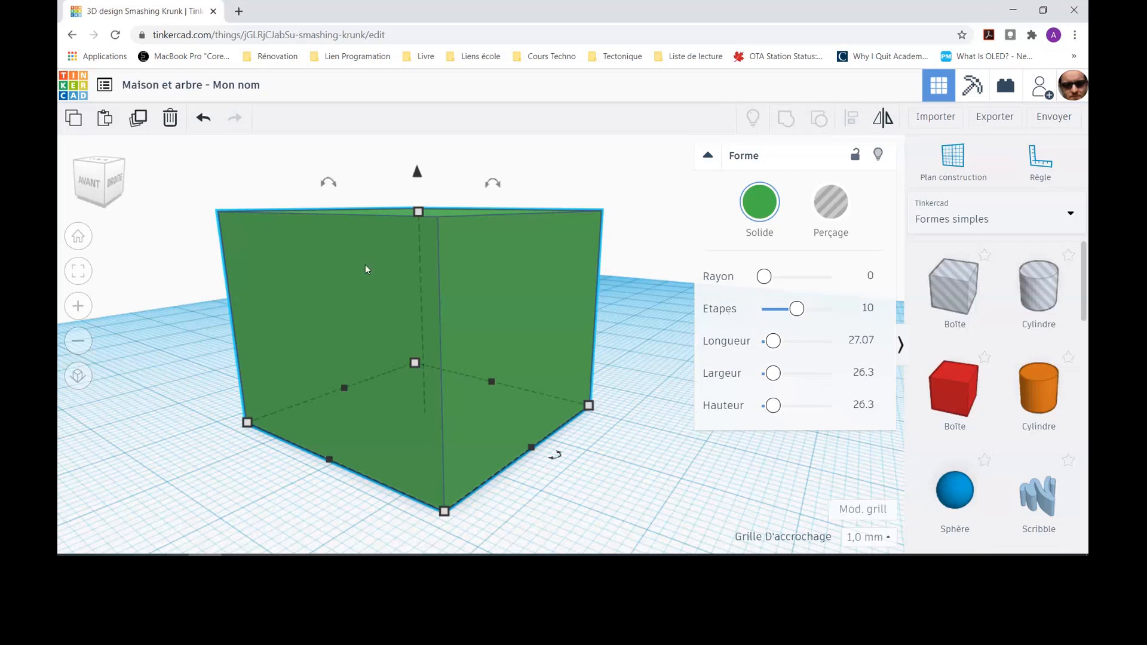
# Step: Round the green box's edges with a radius of 4.76 and inspect the rounded corners from several sides
pyautogui.moveTo(148, 316)
pyautogui.mouseDown(button='right')
pyautogui.moveTo(176, 339)
pyautogui.moveTo(309, 325)
pyautogui.moveTo(156, 320)
pyautogui.moveTo(159, 335)
pyautogui.moveTo(145, 324)
pyautogui.mouseUp(button='right')
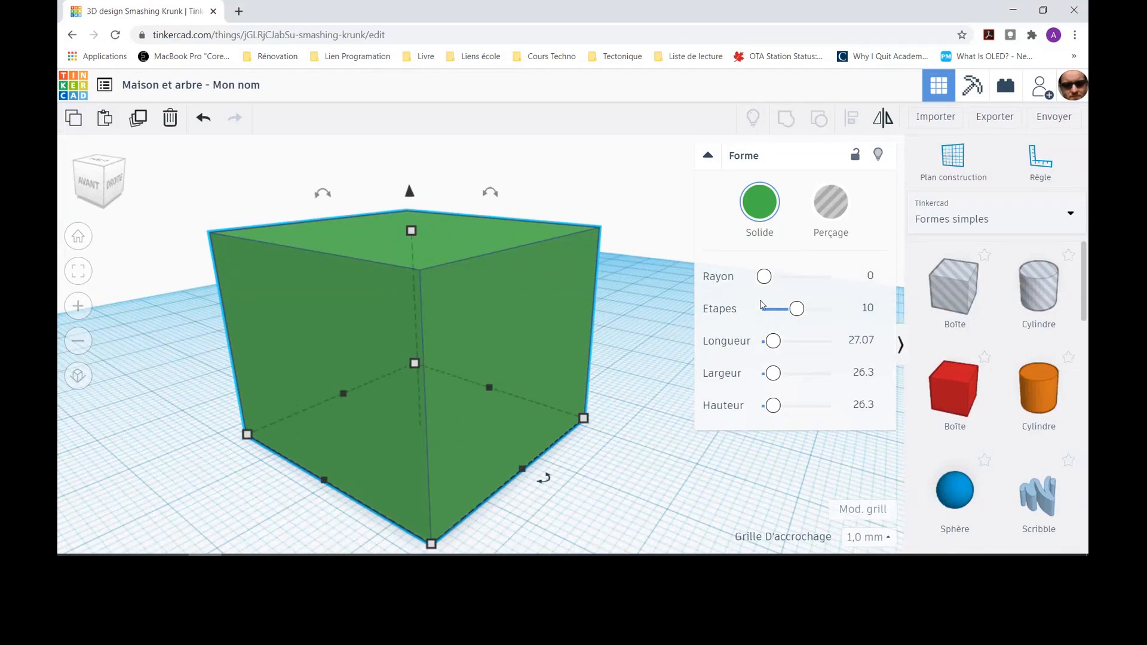
pyautogui.moveTo(764, 277); pyautogui.dragTo(782, 282)
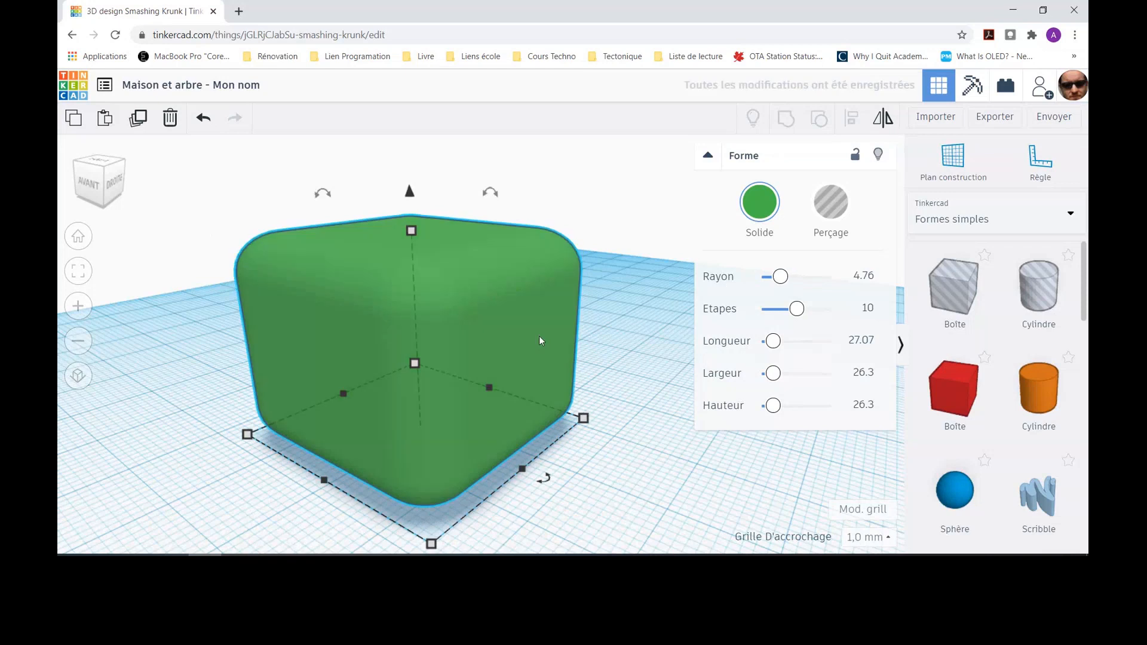
pyautogui.moveTo(621, 328); pyautogui.dragTo(714, 338, button='right')
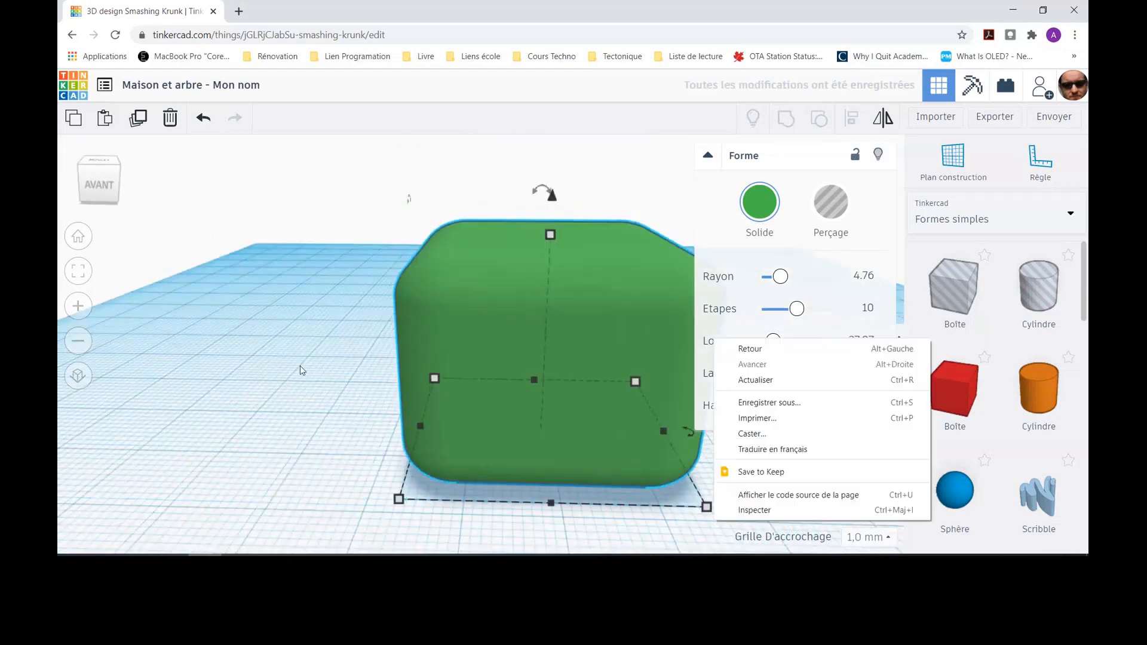
pyautogui.moveTo(299, 364)
pyautogui.mouseDown(button='right')
pyautogui.moveTo(452, 359)
pyautogui.moveTo(210, 360)
pyautogui.moveTo(88, 380)
pyautogui.moveTo(194, 397)
pyautogui.moveTo(302, 366)
pyautogui.moveTo(153, 366)
pyautogui.moveTo(282, 360)
pyautogui.mouseUp(button='right')
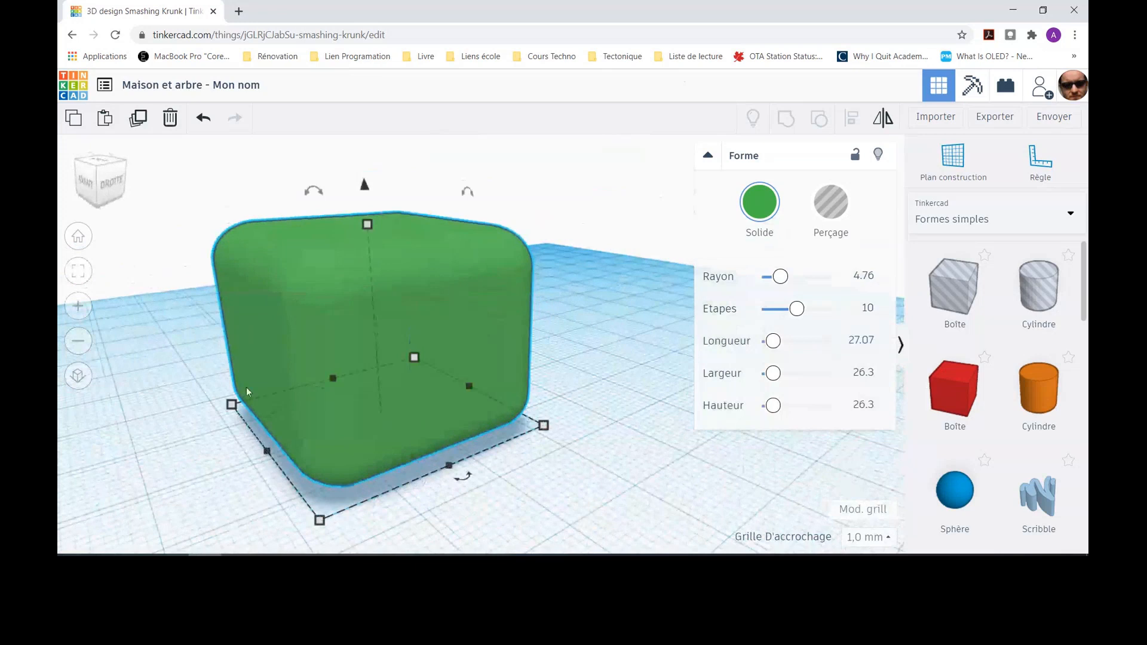
pyautogui.moveTo(167, 403); pyautogui.dragTo(303, 404, button='right')
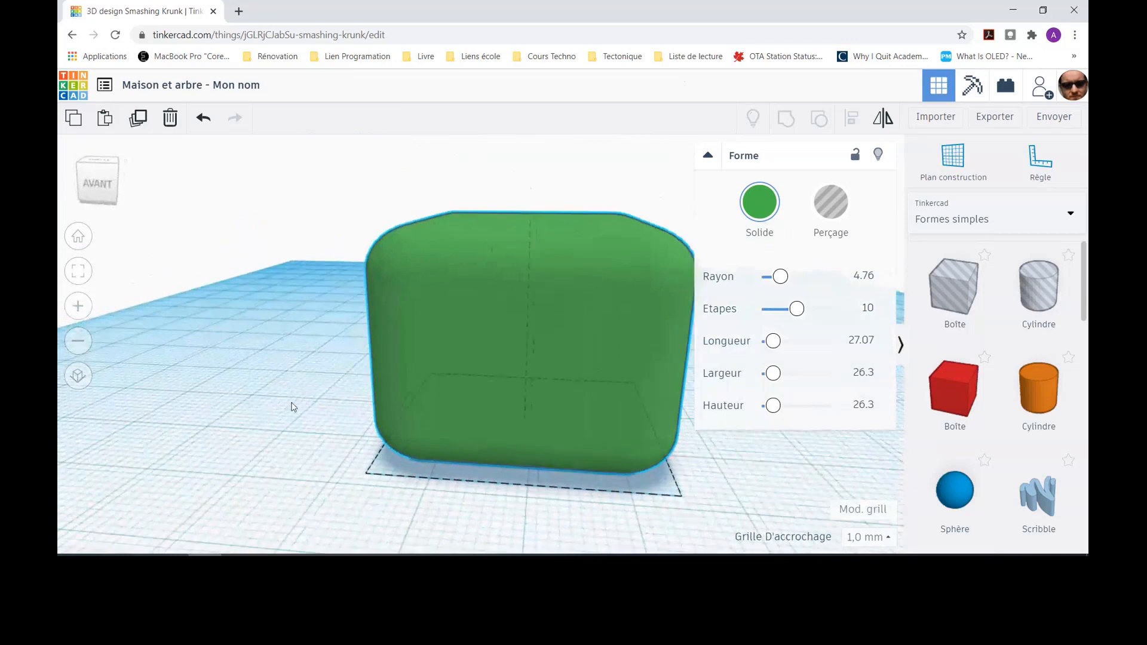
pyautogui.click(399, 300)
pyautogui.scroll(5, 363, 297)
pyautogui.scroll(-3, 332, 287)
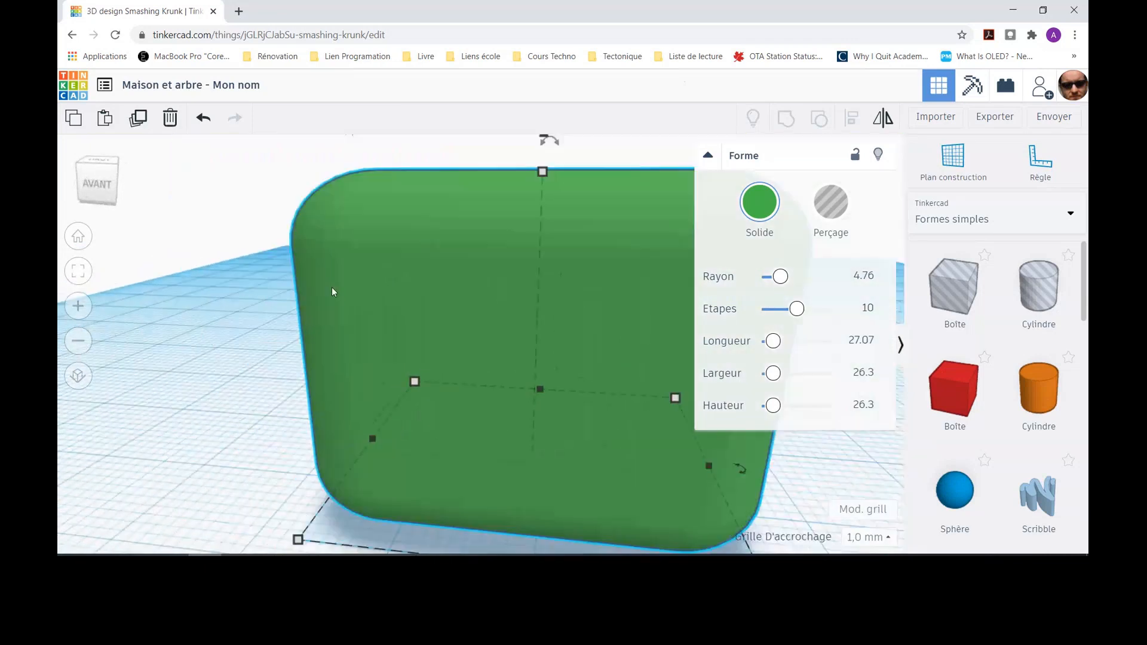
pyautogui.moveTo(263, 190); pyautogui.dragTo(240, 194, button='right')
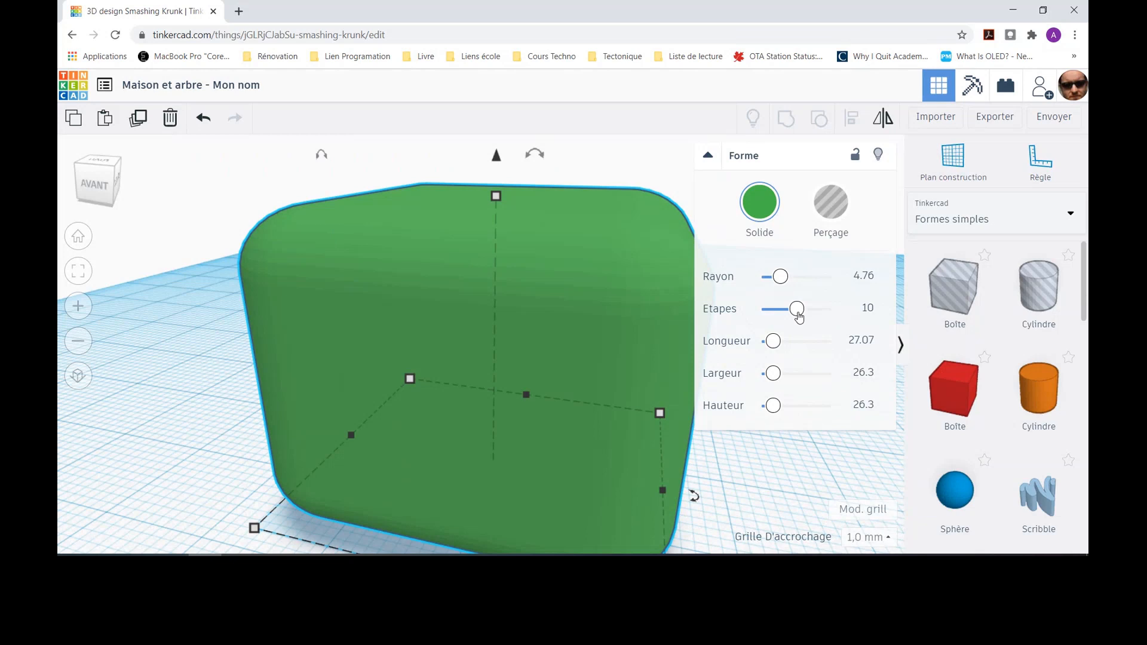
# Step: Raise the box's rounding steps to 20, try 1 step for comparison, and return to 20
pyautogui.moveTo(799, 317); pyautogui.dragTo(844, 311)
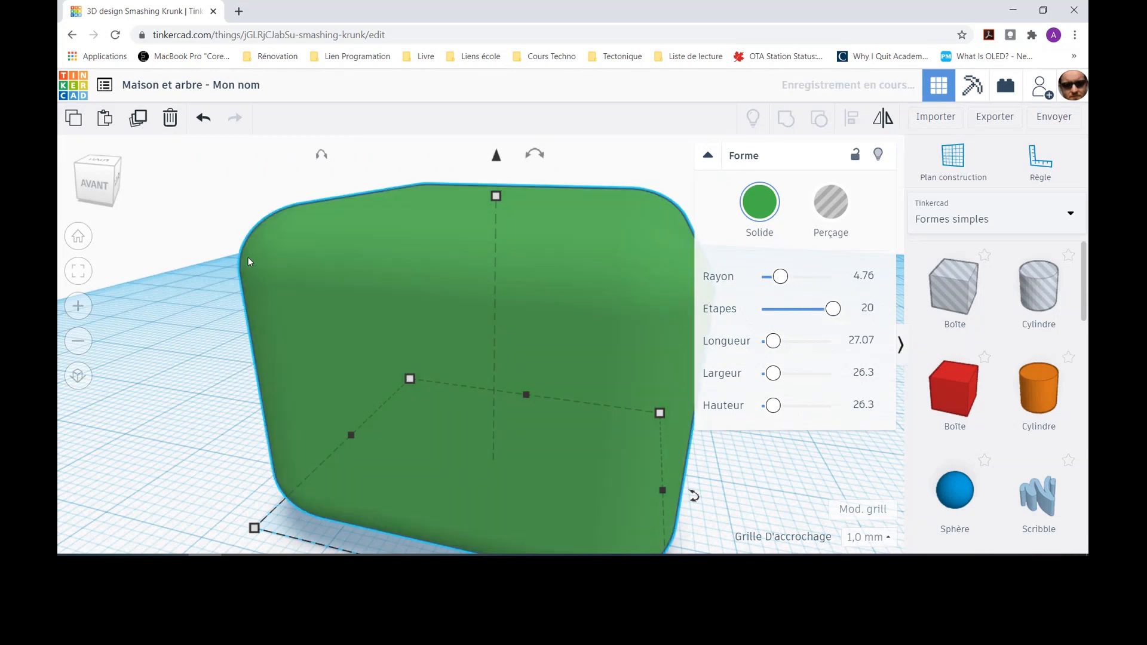
pyautogui.moveTo(160, 270); pyautogui.dragTo(130, 282, button='right')
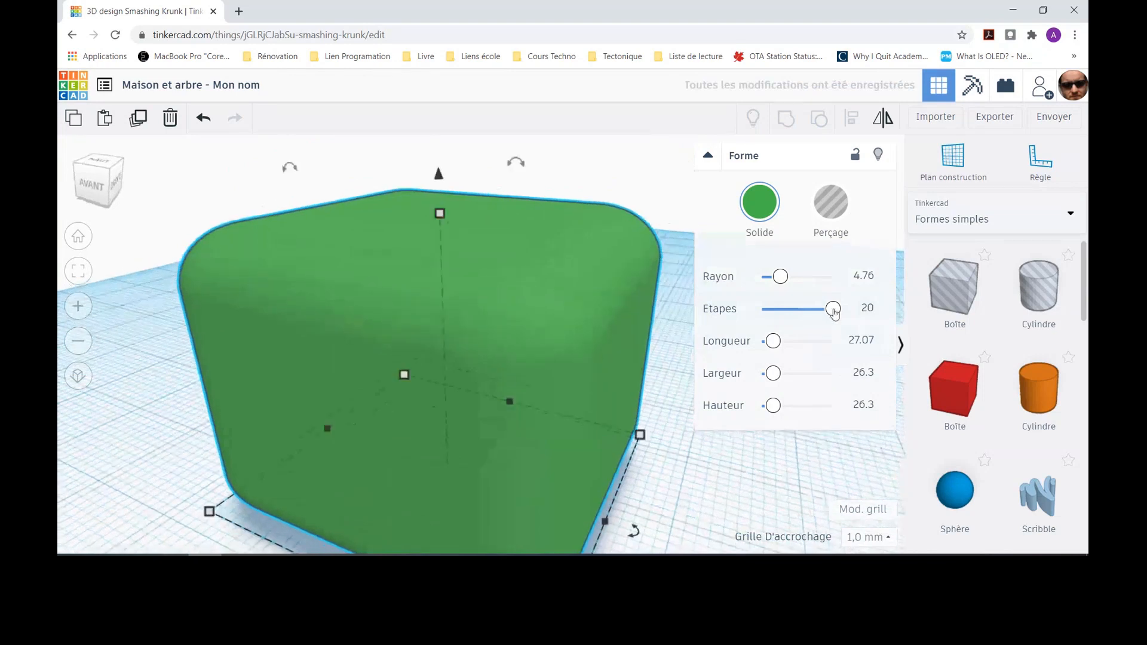
pyautogui.moveTo(833, 310); pyautogui.dragTo(766, 315)
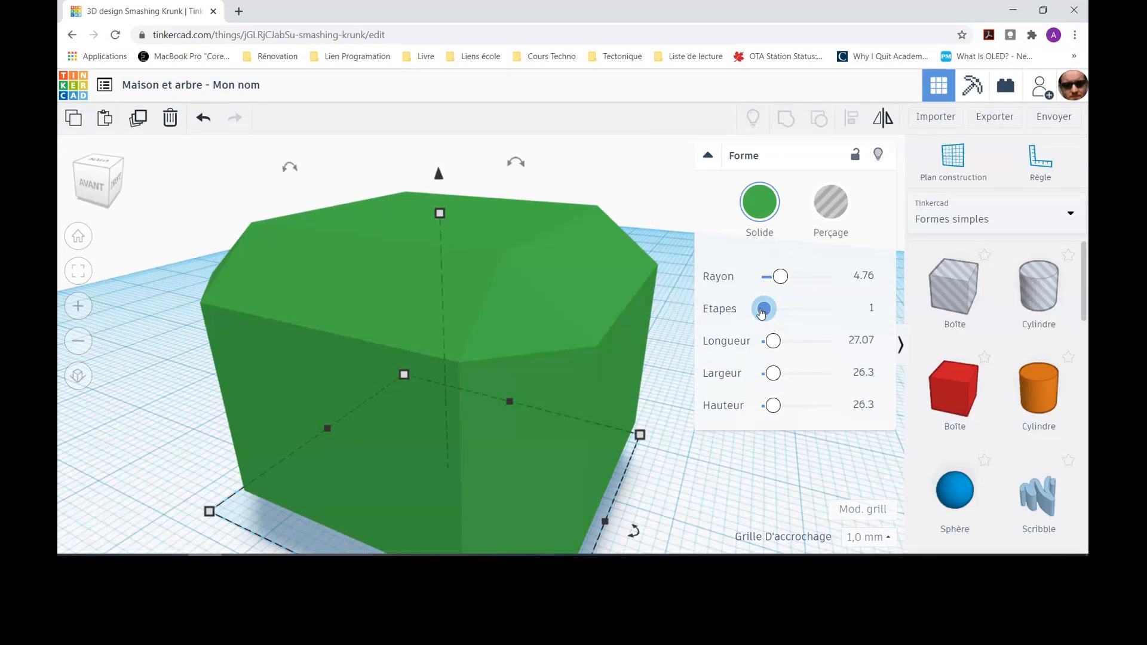
pyautogui.moveTo(761, 312); pyautogui.dragTo(778, 312)
pyautogui.moveTo(783, 311); pyautogui.dragTo(832, 312)
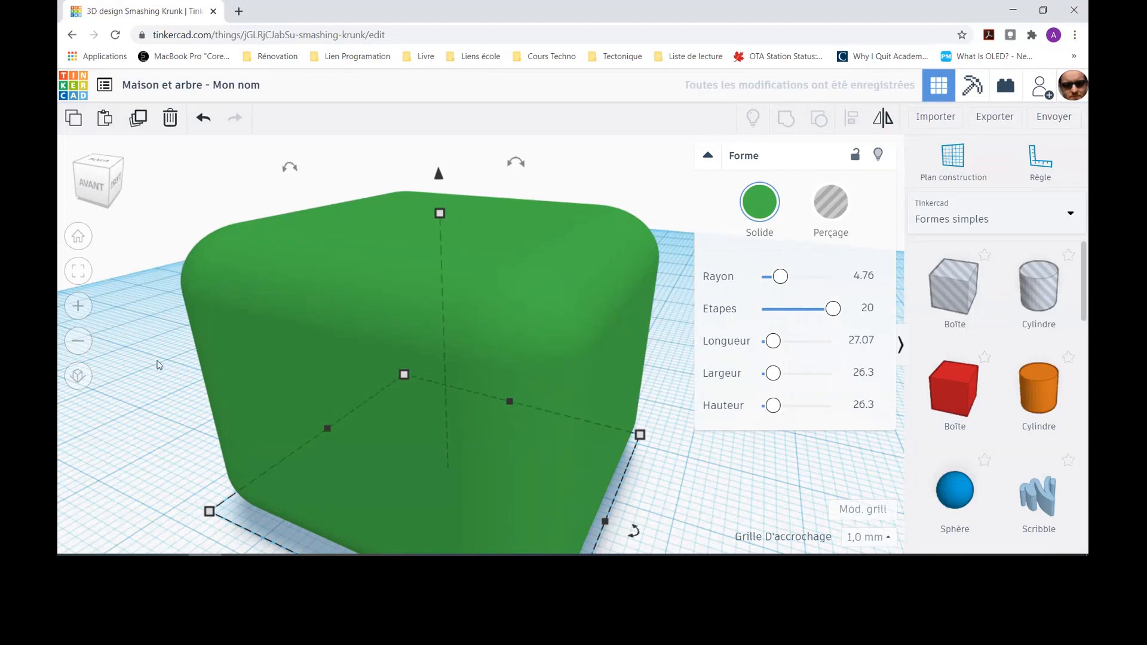
pyautogui.moveTo(158, 362)
pyautogui.mouseDown(button='right')
pyautogui.moveTo(174, 350)
pyautogui.moveTo(287, 358)
pyautogui.moveTo(171, 357)
pyautogui.mouseUp(button='right')
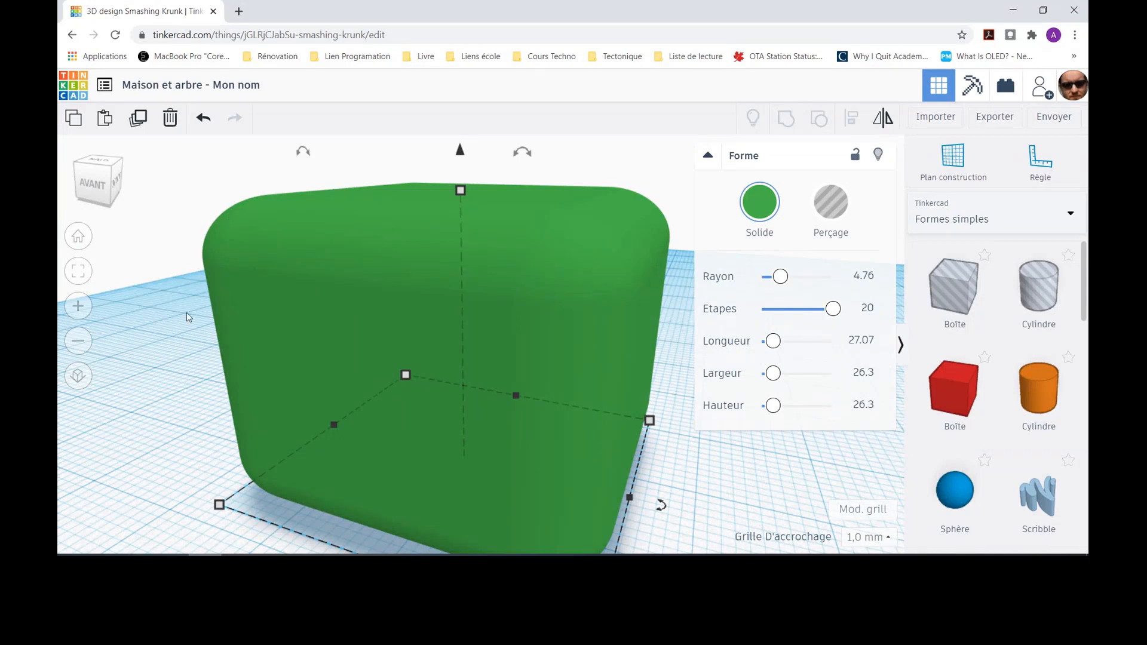
pyautogui.moveTo(174, 325); pyautogui.dragTo(90, 332, button='right')
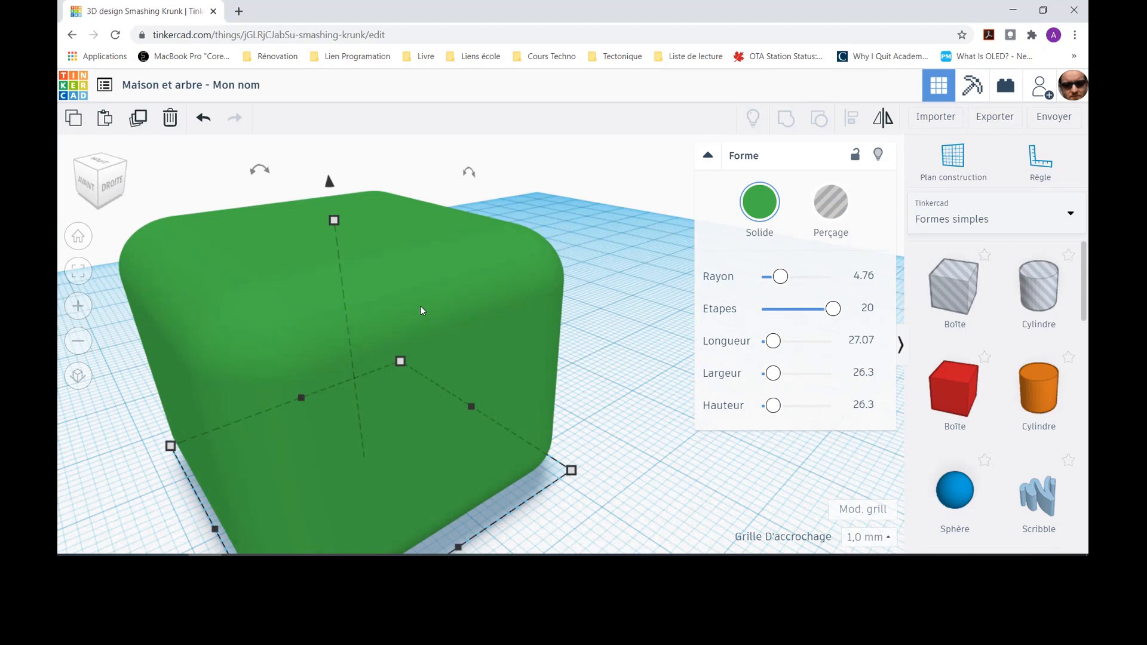
# Step: Lock the green box against editing, test selecting it while locked, and unlock it
pyautogui.click(854, 155)
pyautogui.click(579, 357)
pyautogui.click(365, 371)
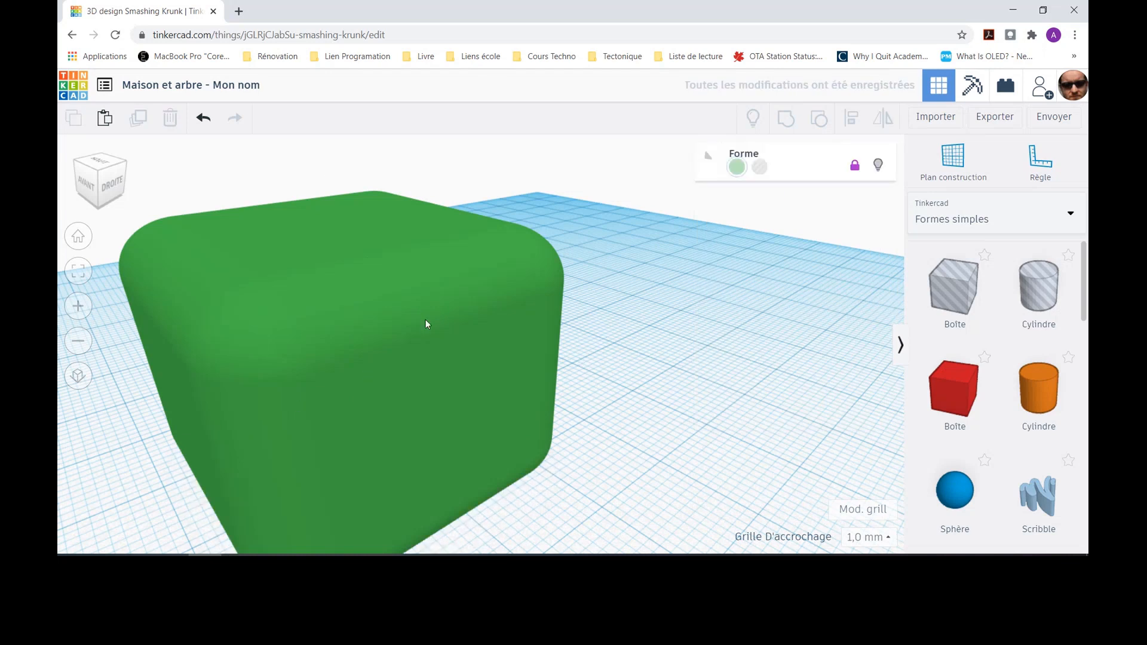
pyautogui.moveTo(594, 360); pyautogui.dragTo(454, 358, button='right')
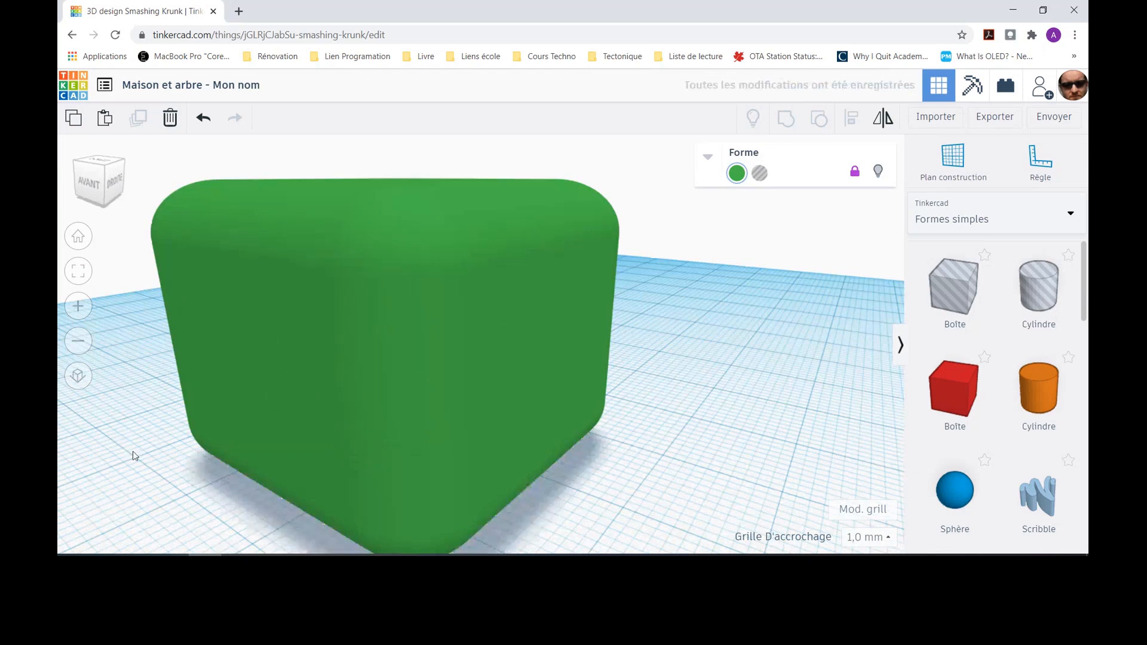
pyautogui.moveTo(134, 455); pyautogui.dragTo(225, 446, button='right')
pyautogui.scroll(-3, 356, 402)
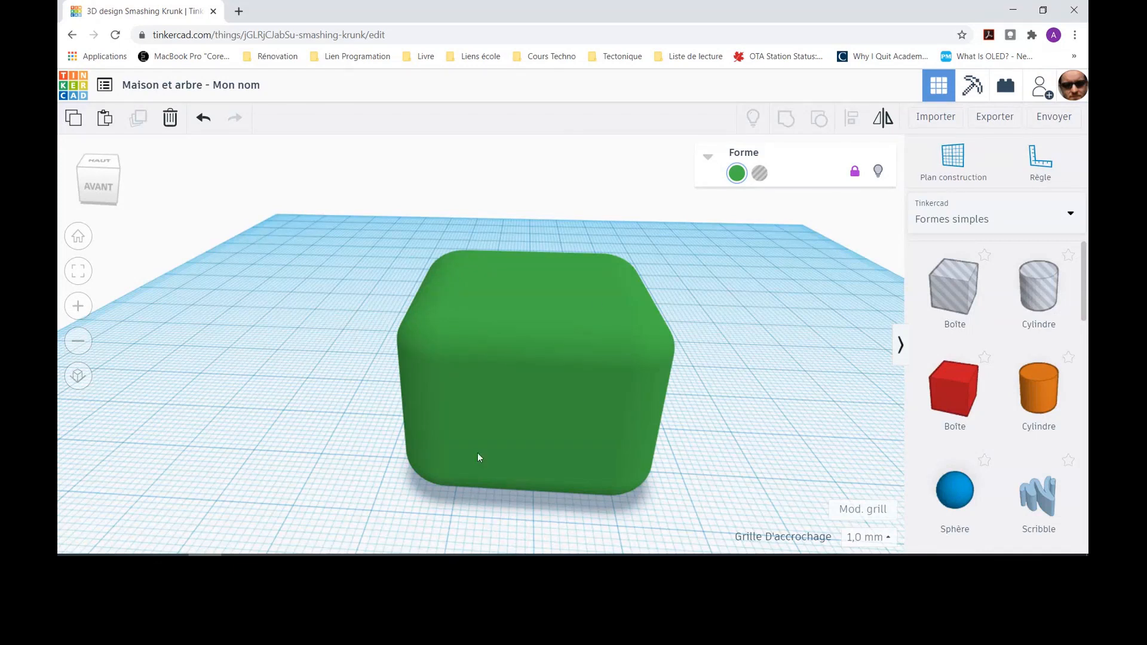
pyautogui.click(855, 172)
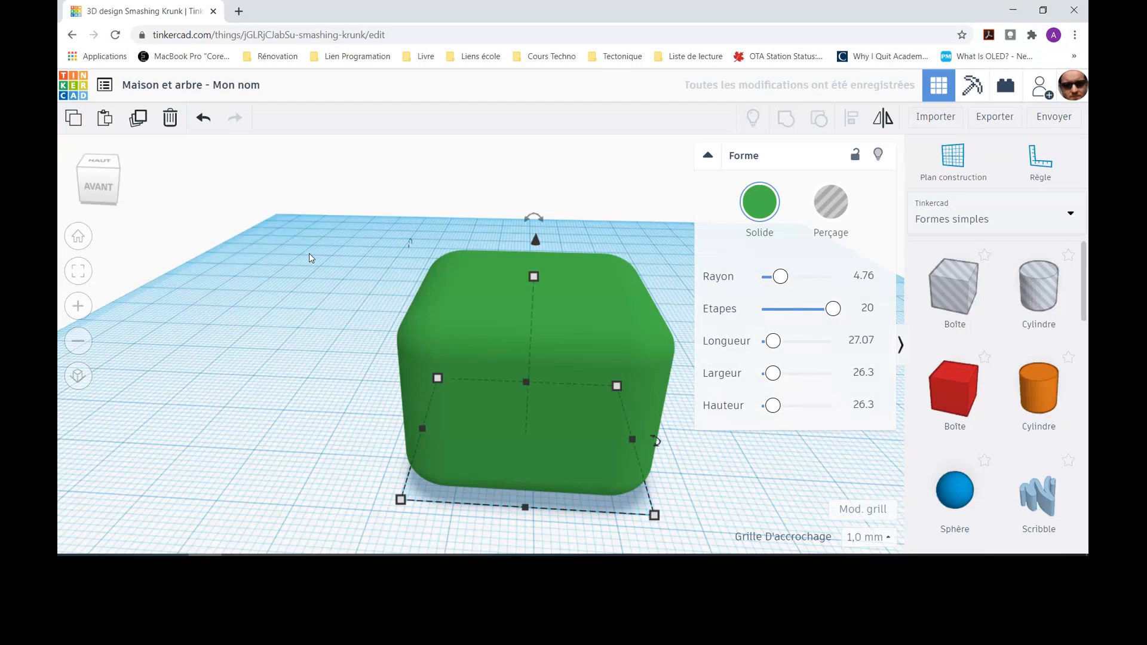
# Step: Hide the green box and make all hidden shapes visible again
pyautogui.moveTo(310, 258); pyautogui.dragTo(161, 257, button='right')
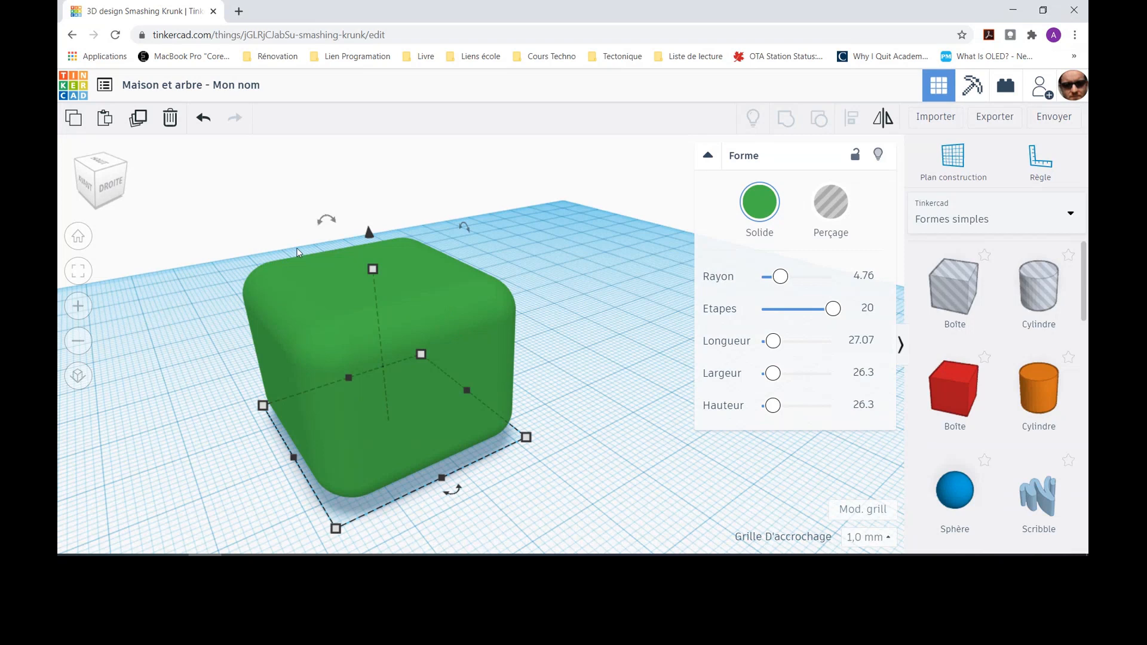
pyautogui.click(879, 157)
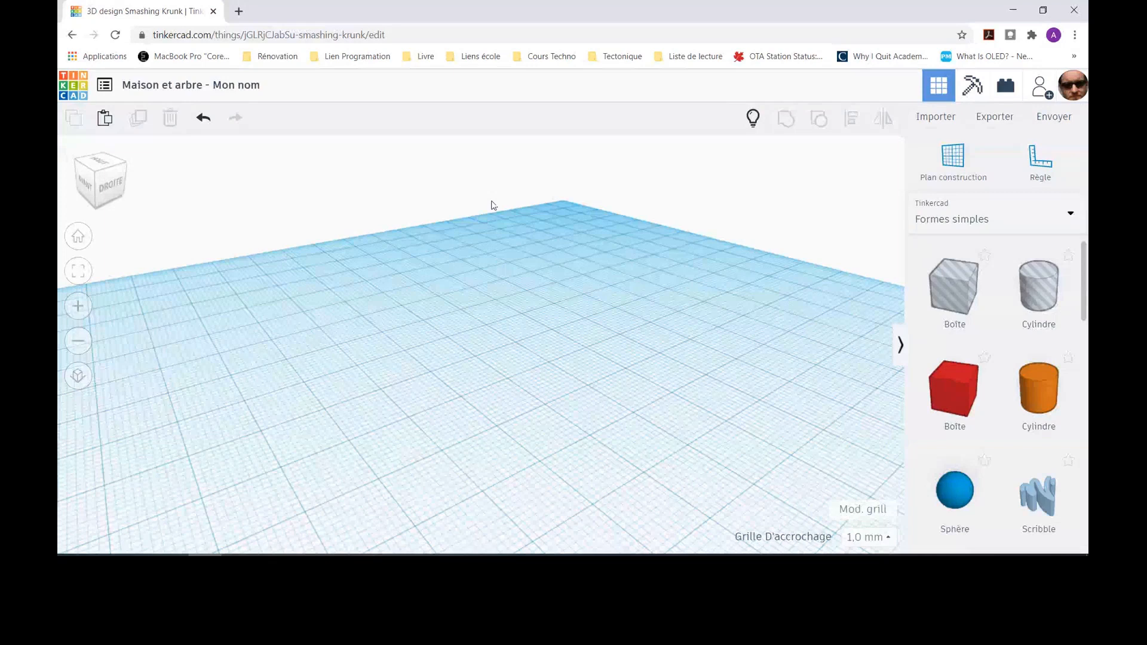
pyautogui.click(754, 122)
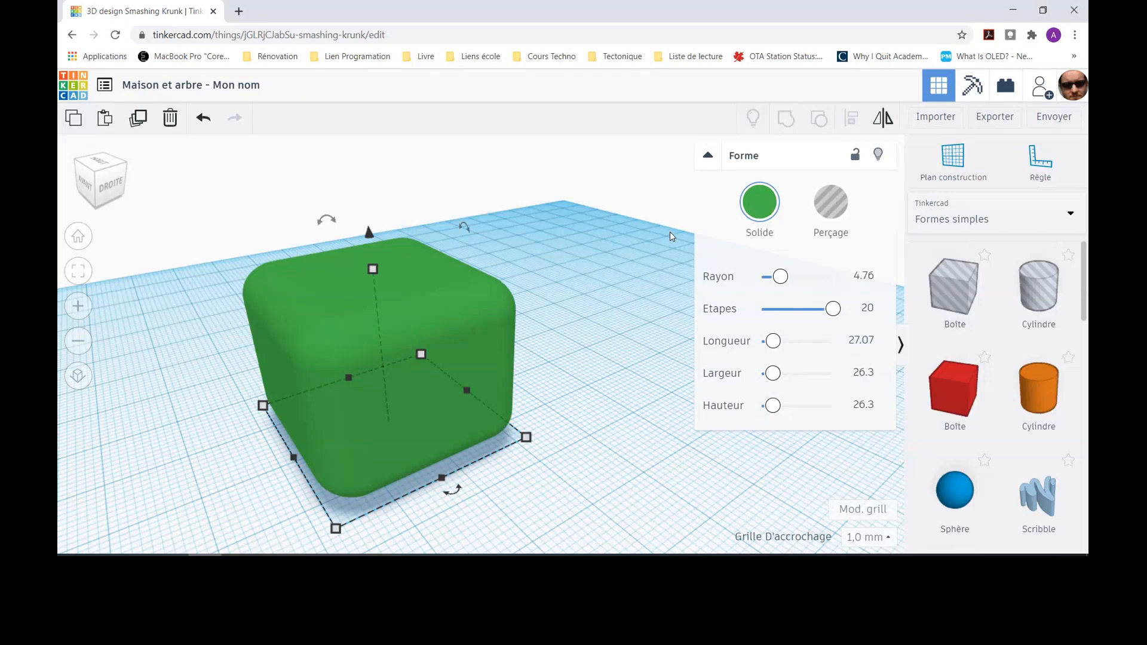
# Step: Undo the changes back to the plain red 20 × 20 × 20 box and collapse its shape settings
pyautogui.hotkey('ctrl', 'z')
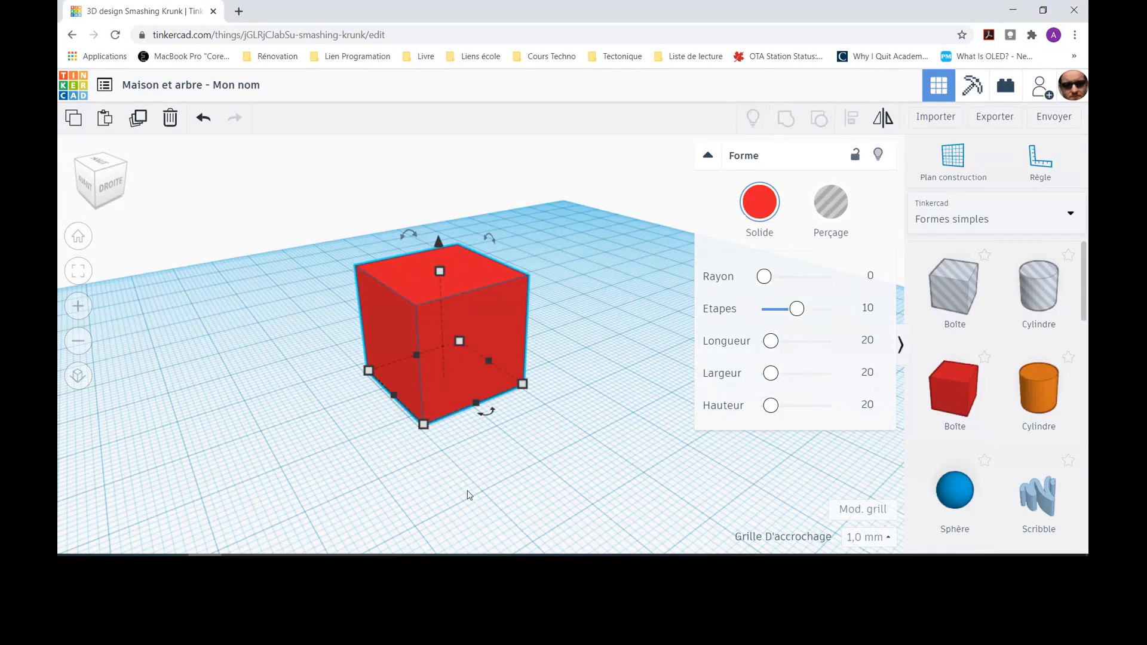
pyautogui.click(708, 157)
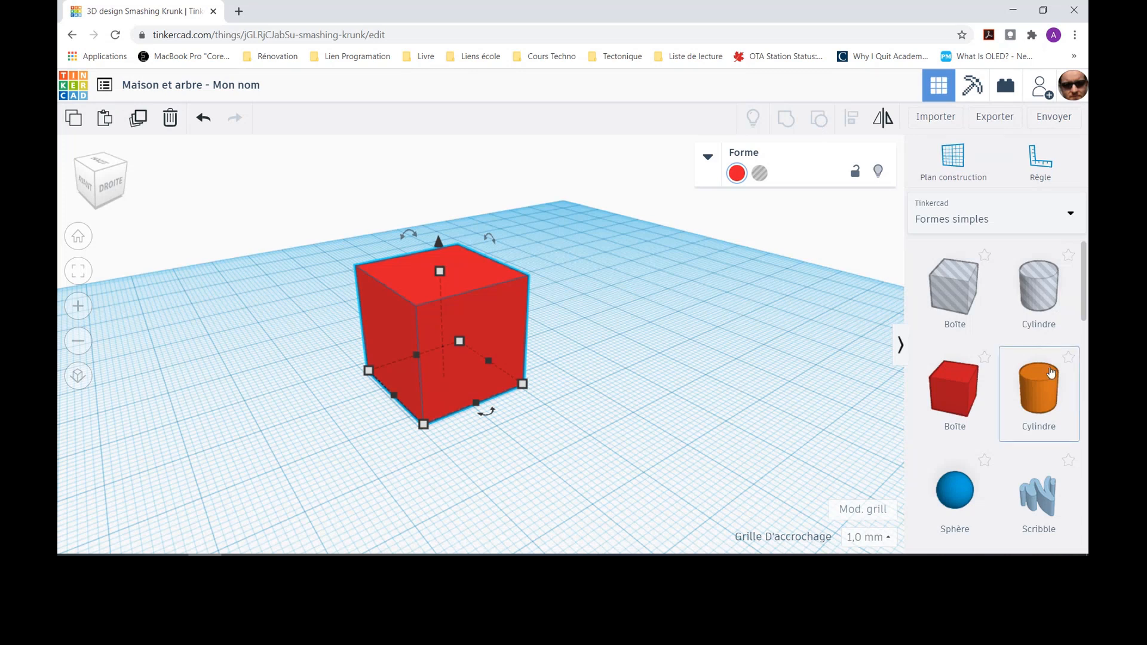
# Step: Add a green roof shape (Toit) from the basic shapes to the workplane beside the red box
pyautogui.scroll(-5, 980, 383)
pyautogui.scroll(-1, 984, 381)
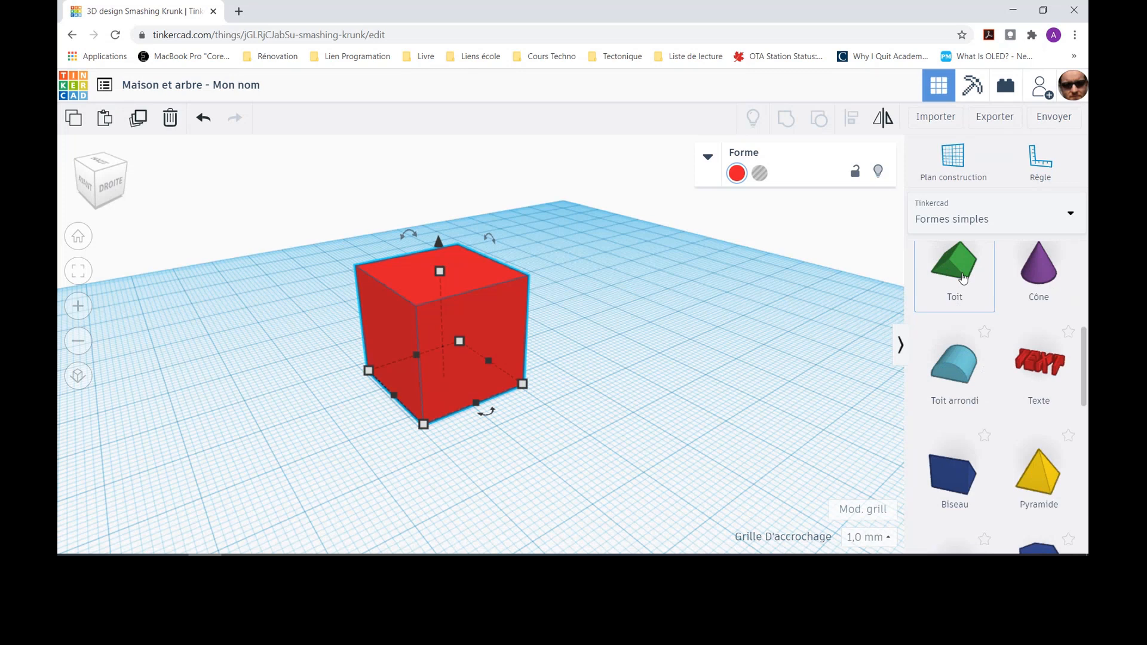
pyautogui.moveTo(961, 282); pyautogui.dragTo(622, 413)
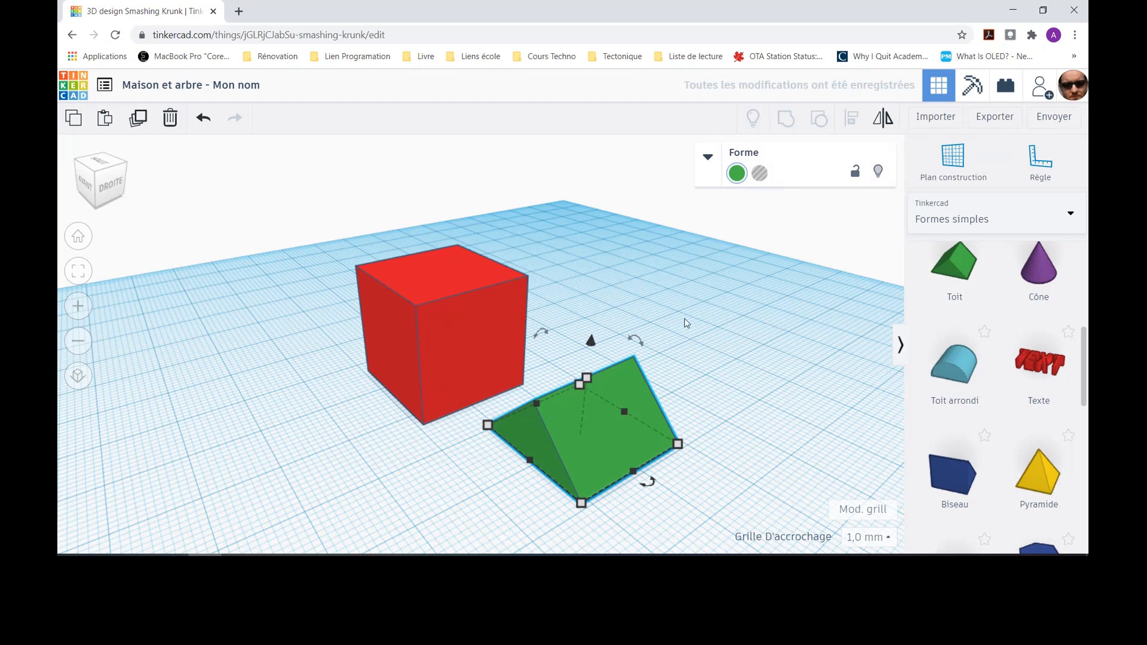
pyautogui.moveTo(696, 307); pyautogui.dragTo(724, 275)
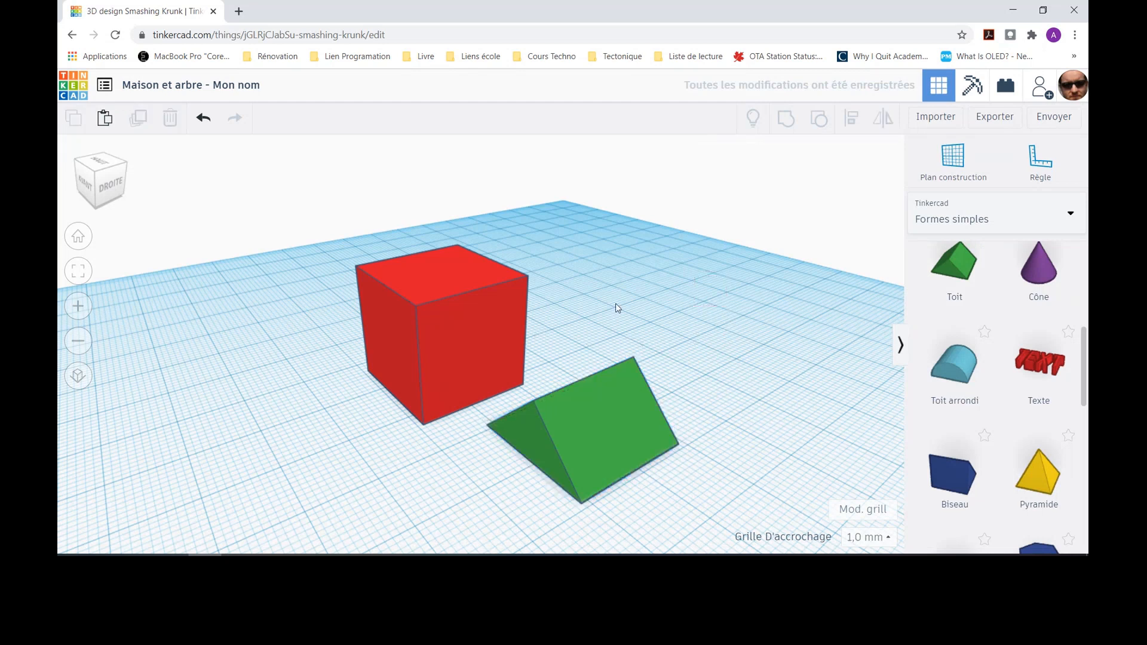
# Step: Move the green roof 8 mm forward and 1 mm sideways beside the red box
pyautogui.moveTo(616, 308); pyautogui.dragTo(747, 353, button='right')
pyautogui.click(631, 363)
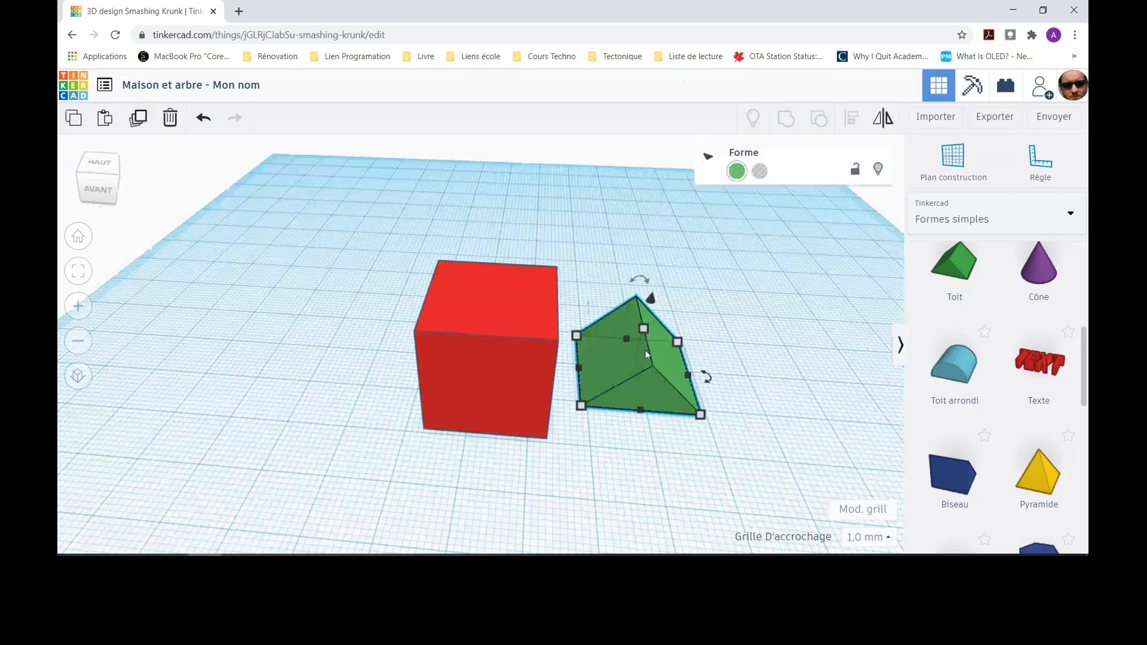
pyautogui.moveTo(629, 367); pyautogui.dragTo(644, 403)
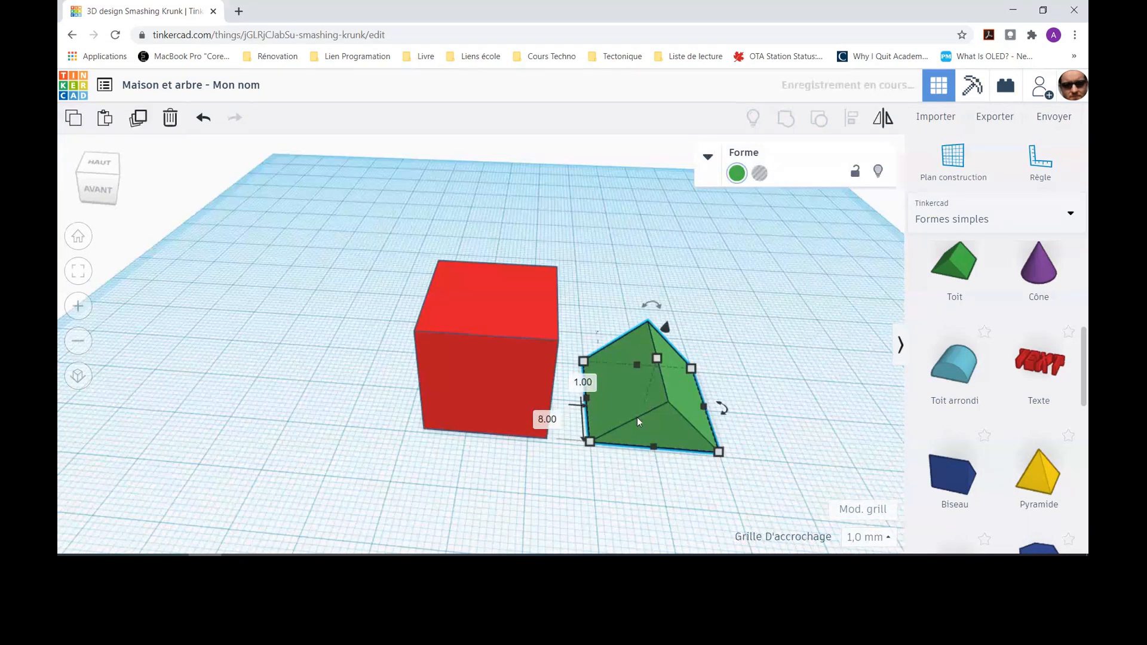
pyautogui.click(644, 266)
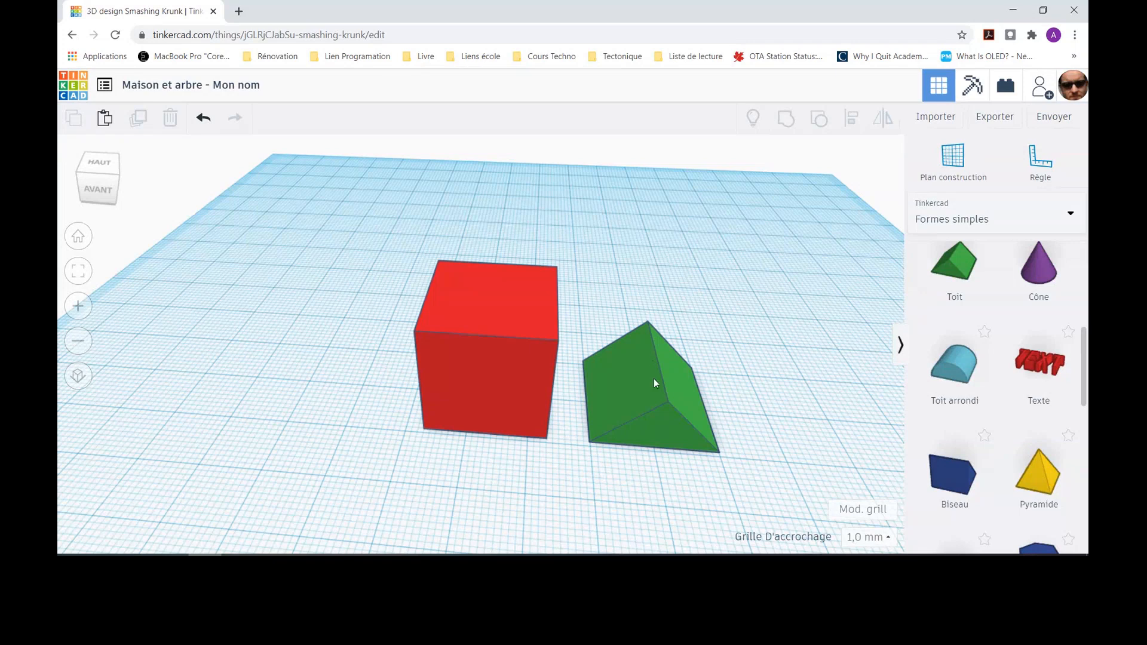
pyautogui.click(651, 399)
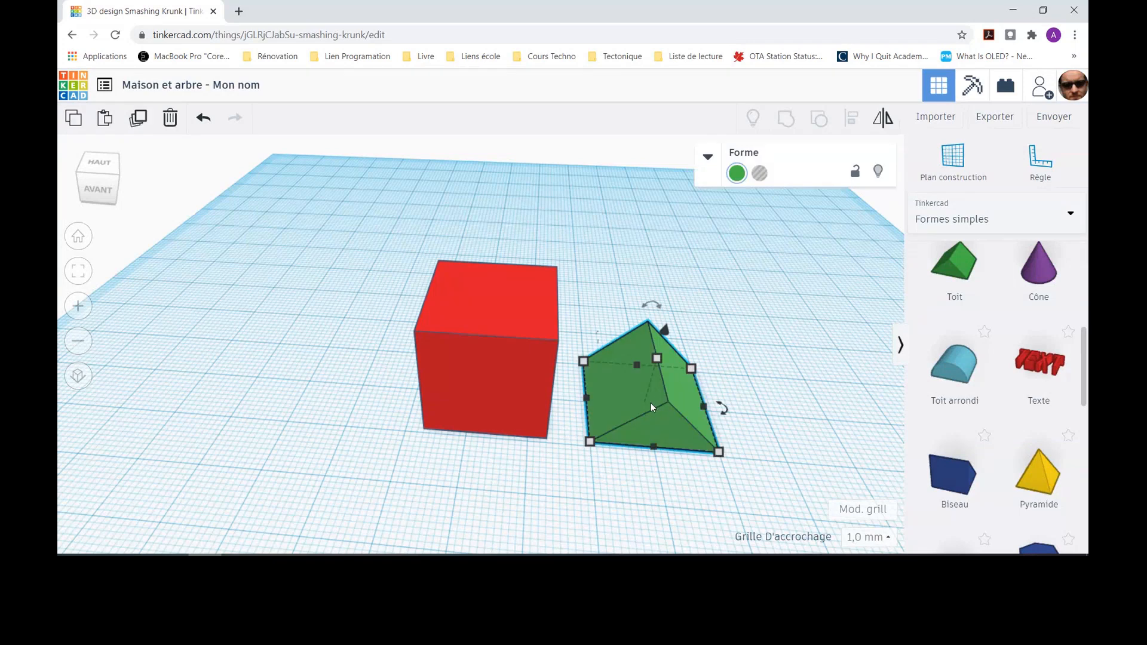
# Step: Move the green roof directly in front of the red box, pull it 5 mm further forward, and select the box
pyautogui.moveTo(650, 403); pyautogui.dragTo(465, 449)
pyautogui.click(637, 341)
pyautogui.moveTo(637, 340); pyautogui.dragTo(534, 303, button='right')
pyautogui.moveTo(486, 341); pyautogui.dragTo(548, 384, button='right')
pyautogui.click(511, 417)
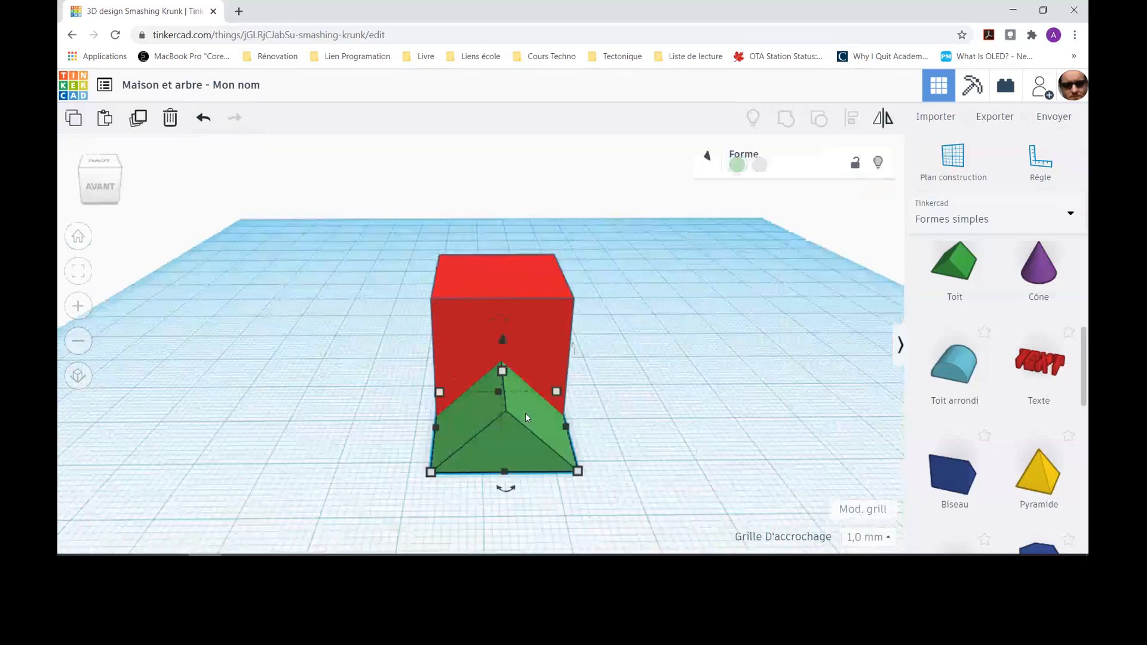
pyautogui.moveTo(525, 414)
pyautogui.mouseDown()
pyautogui.moveTo(533, 453)
pyautogui.moveTo(534, 431)
pyautogui.mouseUp()
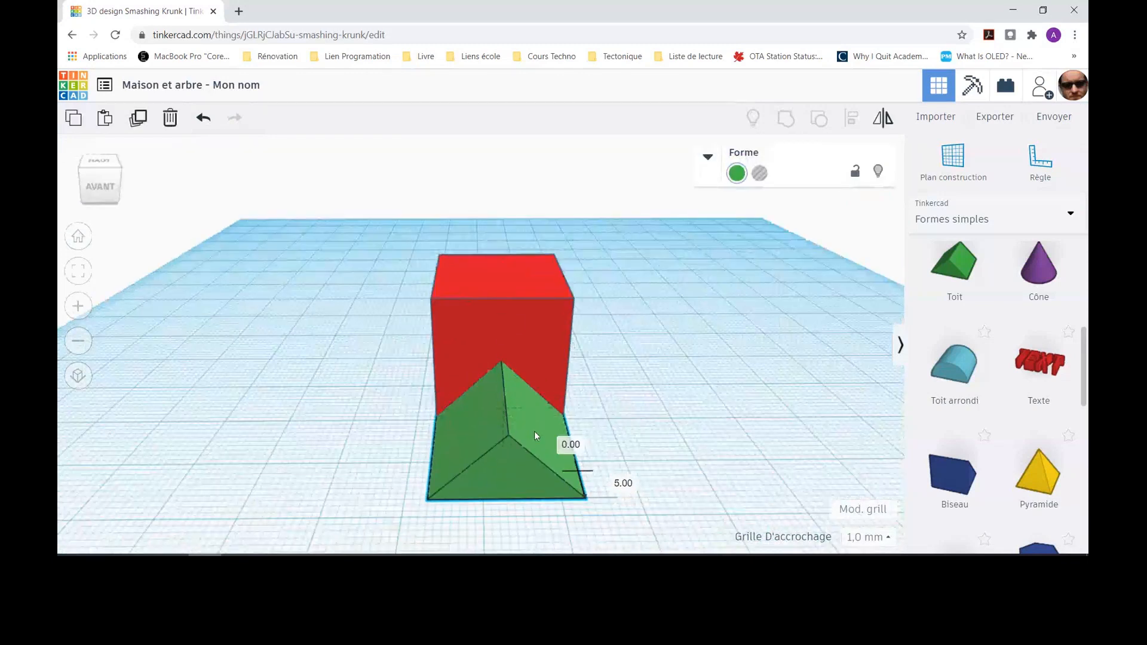
pyautogui.click(519, 328)
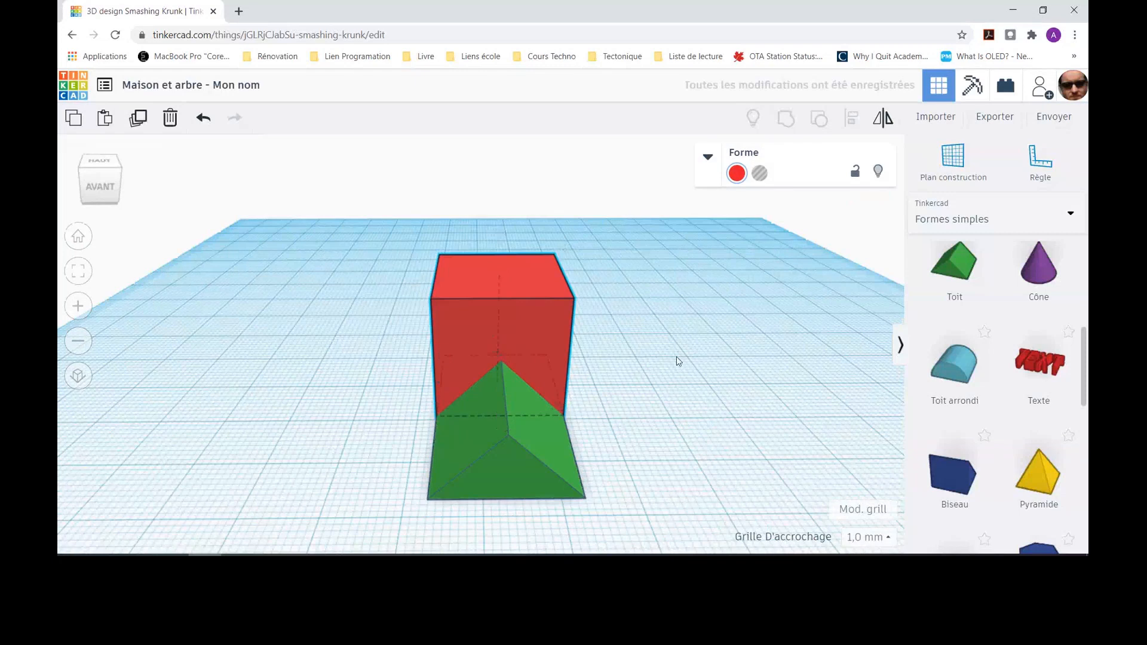
# Step: Select the red box and green roof together with one selection rectangle, and clear the selection
pyautogui.moveTo(678, 359); pyautogui.dragTo(622, 350, button='right')
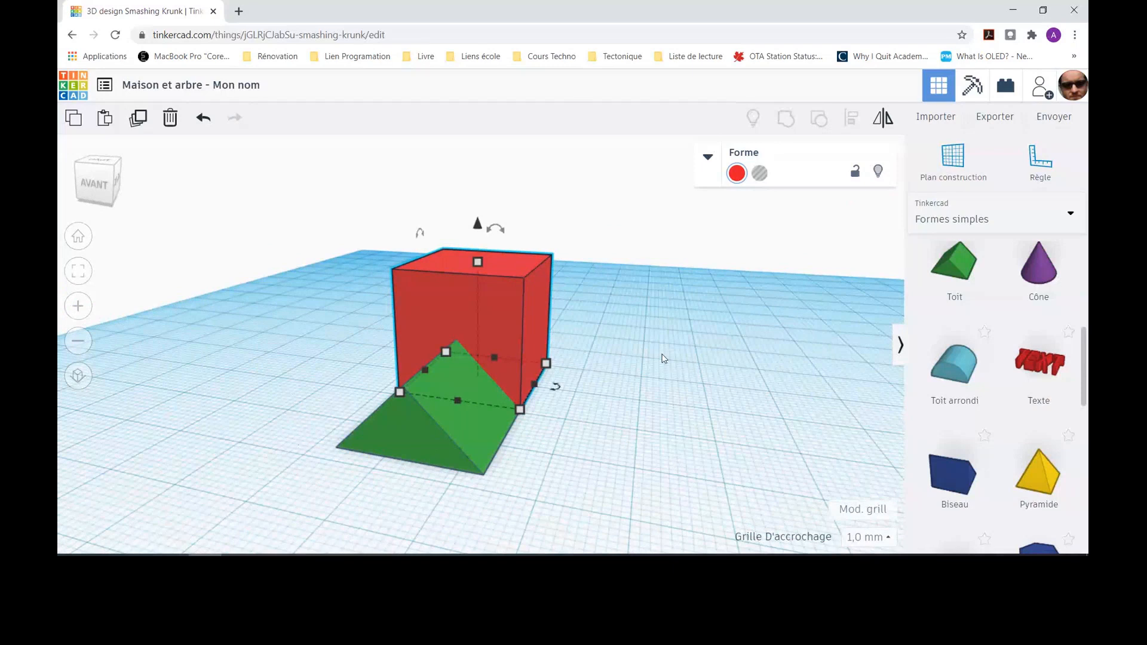
pyautogui.click(558, 233)
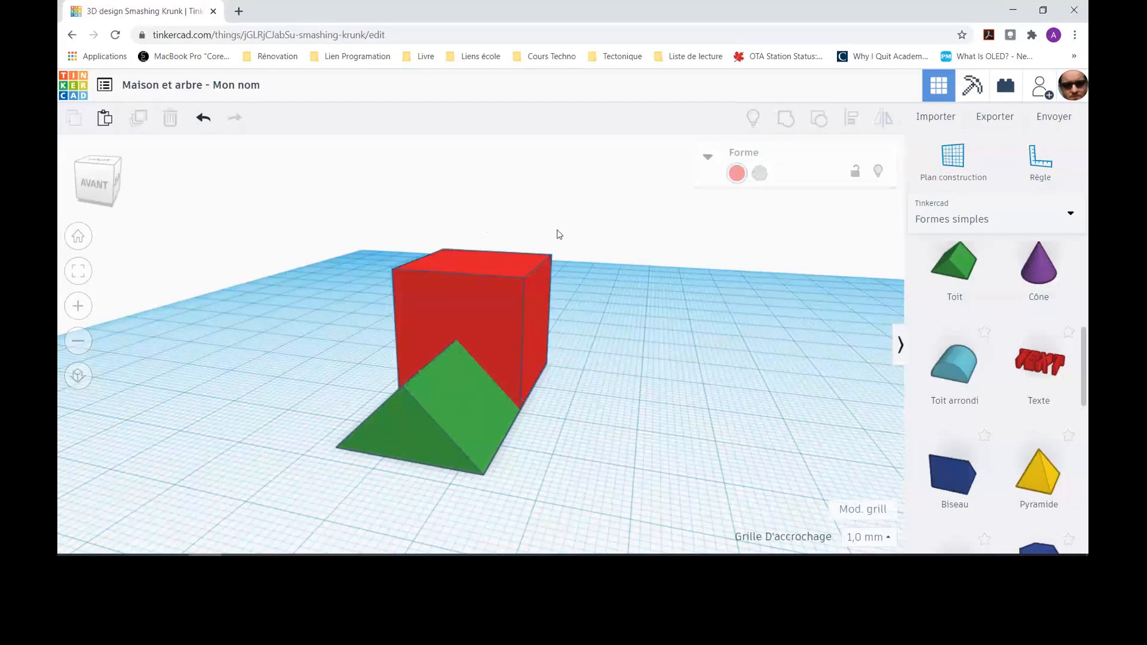
pyautogui.moveTo(232, 186); pyautogui.dragTo(671, 512)
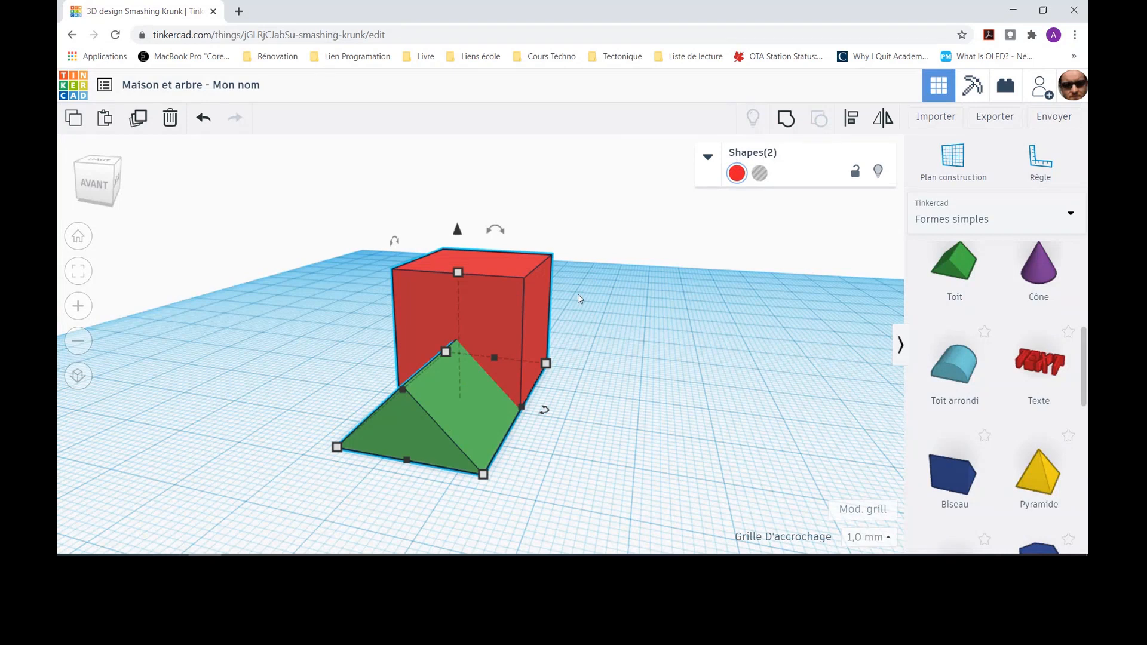
pyautogui.click(630, 257)
# Step: Select the red box and the green roof alternately as single shapes, and clear the selection
pyautogui.click(489, 300)
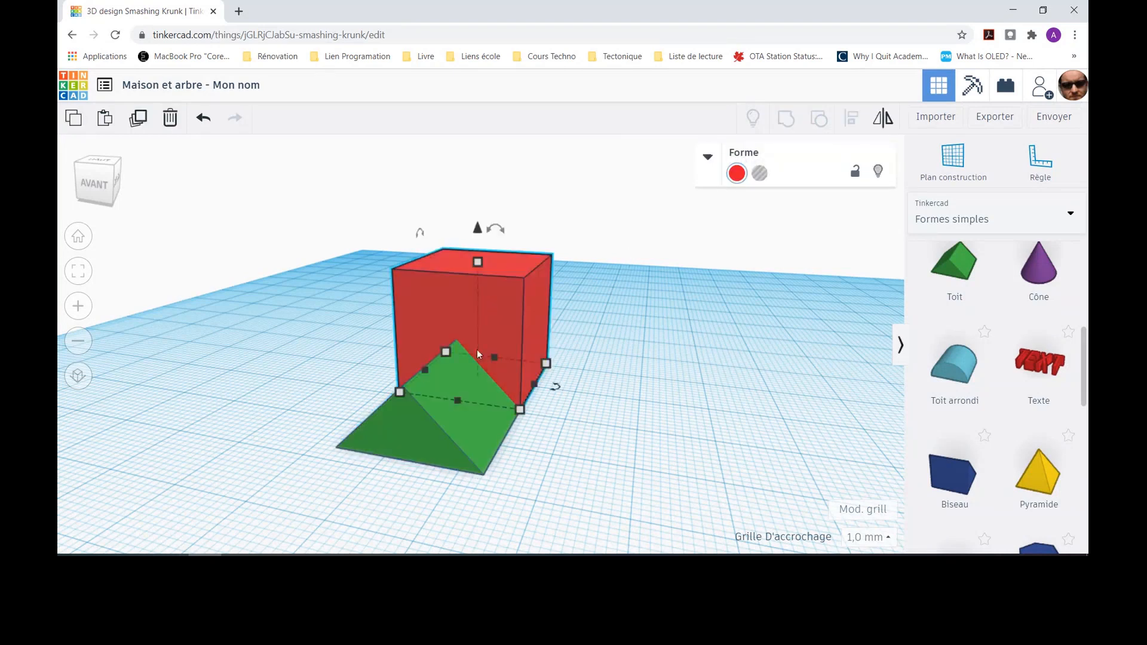
pyautogui.click(468, 430)
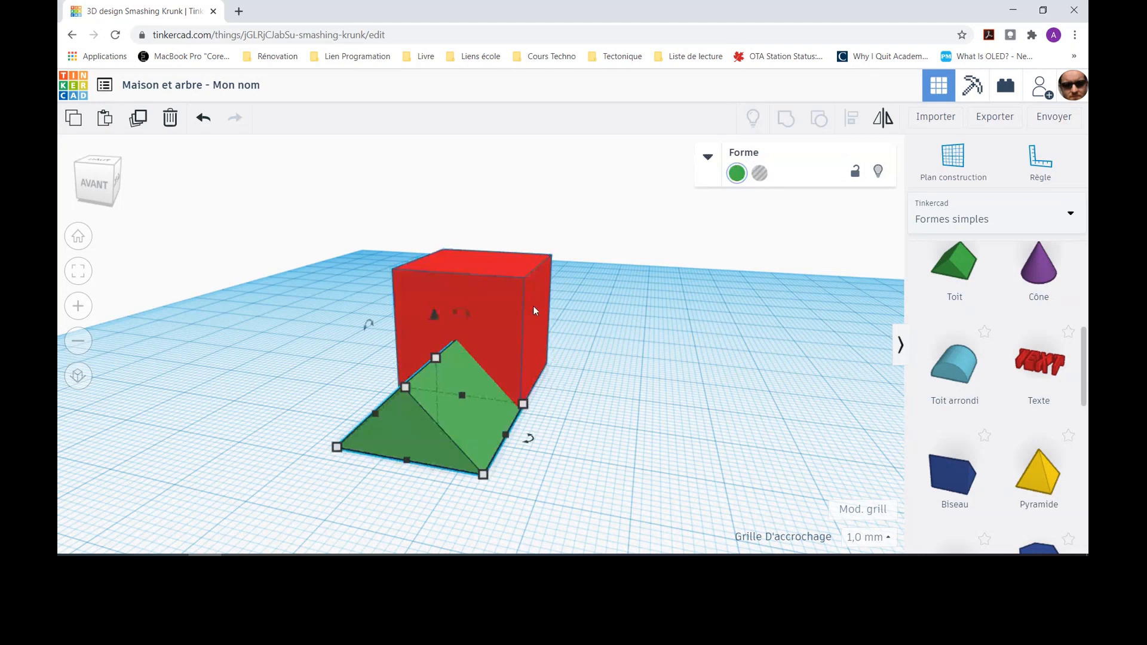
pyautogui.click(652, 289)
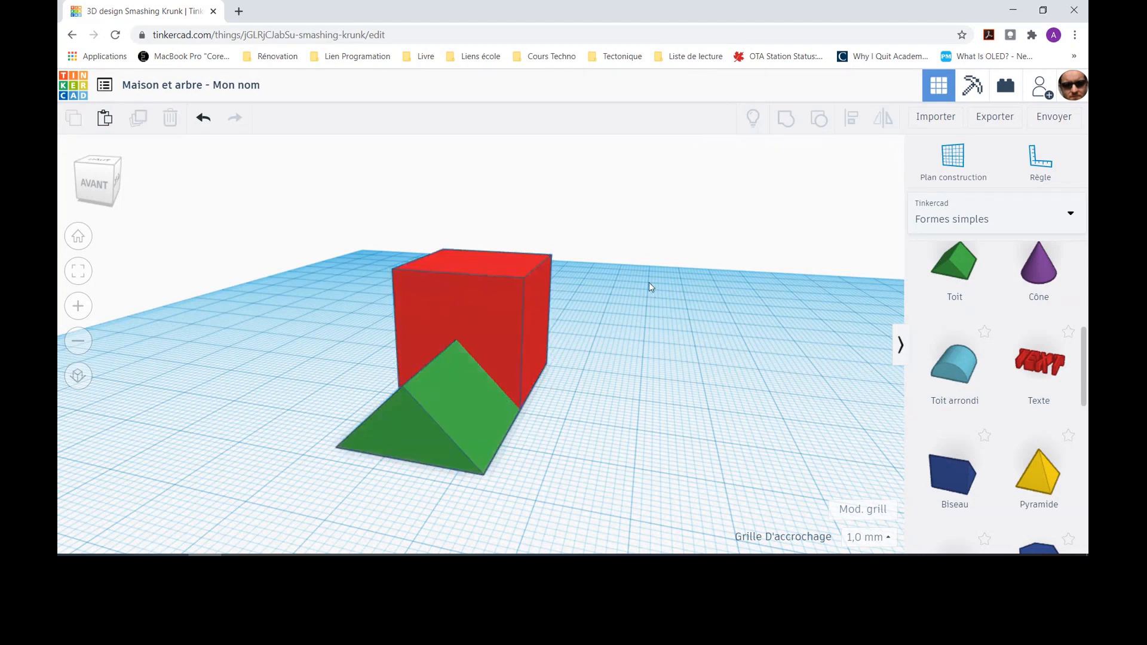
pyautogui.click(502, 311)
pyautogui.click(482, 435)
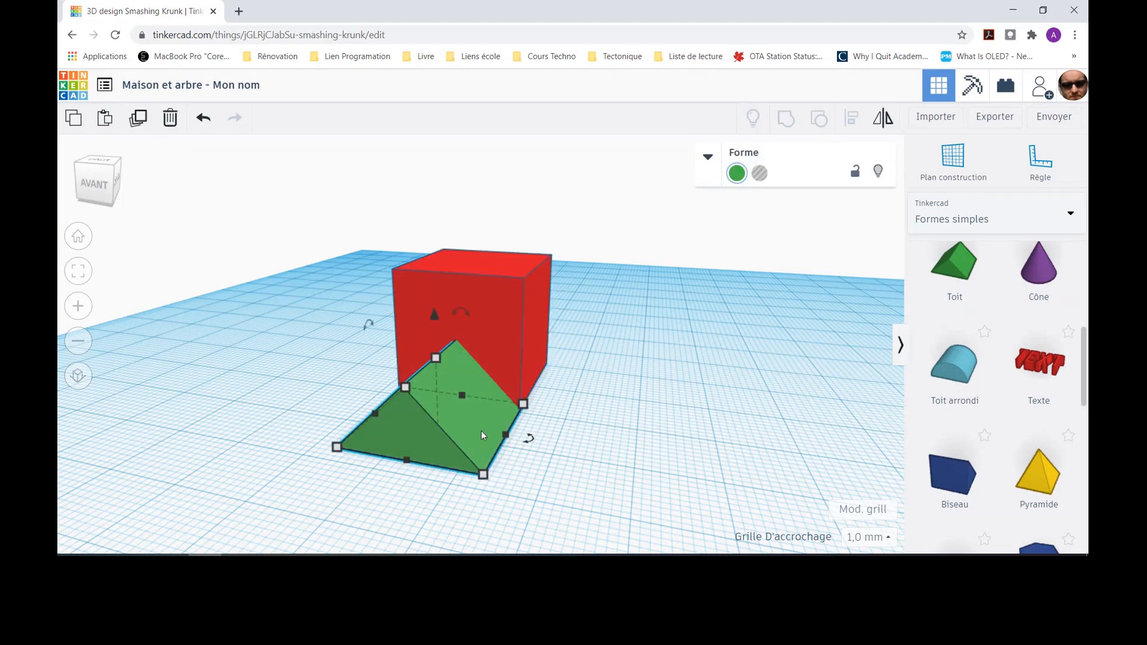
pyautogui.click(496, 307)
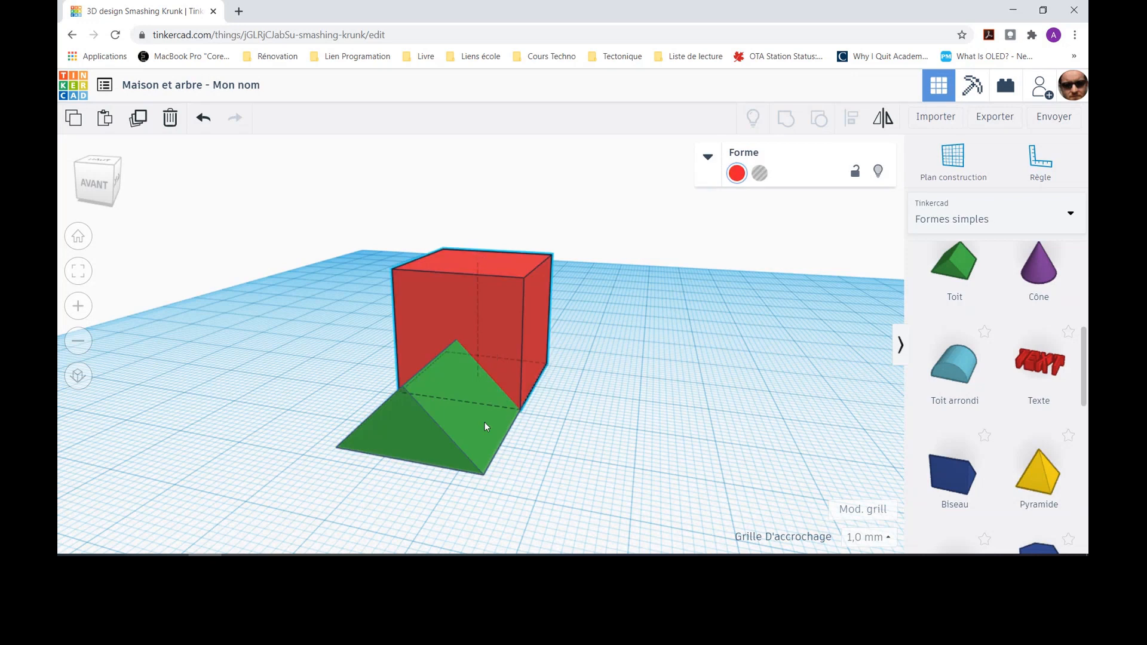
pyautogui.click(485, 421)
pyautogui.click(645, 391)
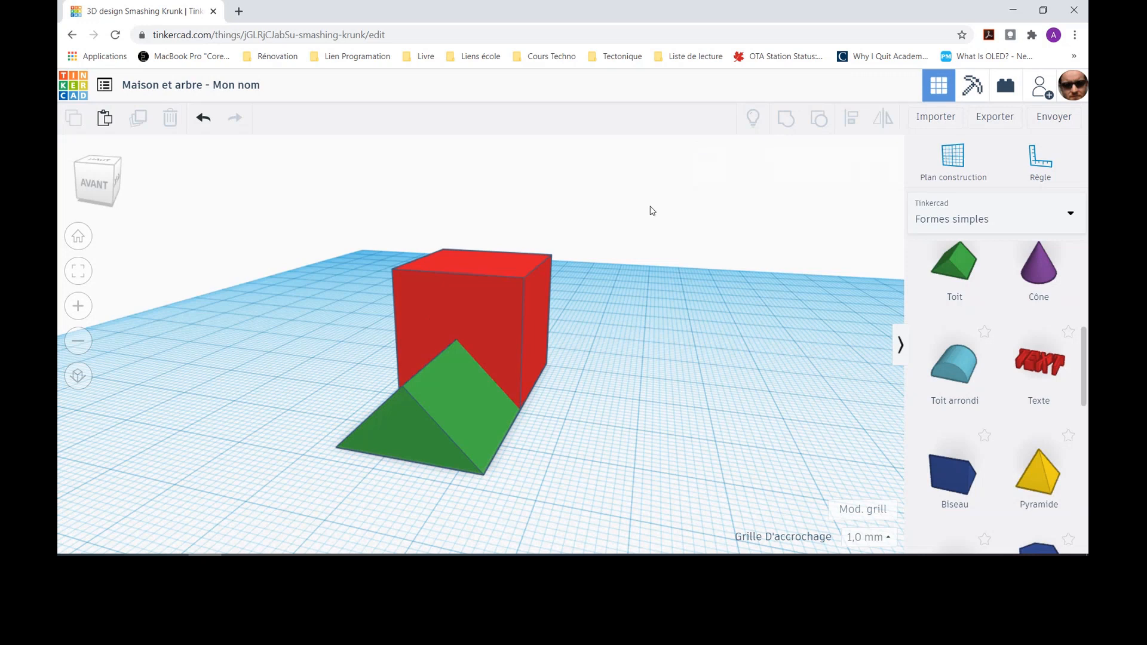
# Step: Select the red box and add the green roof to the selection, clear it, and repeat the multiple selection once
pyautogui.click(485, 308)
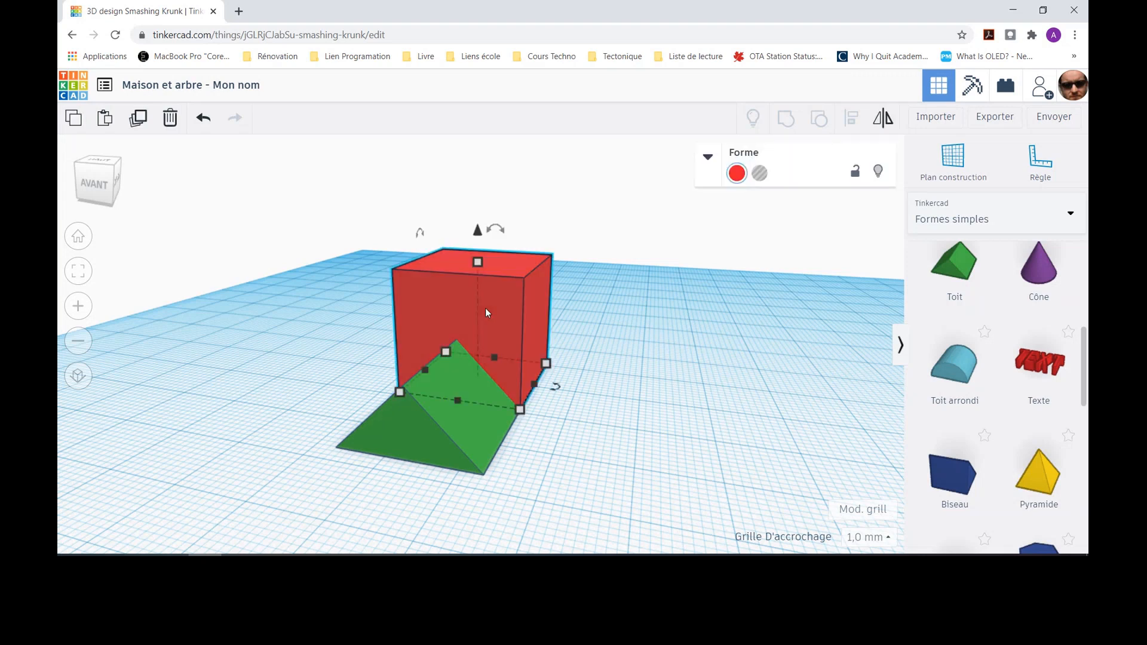
pyautogui.keyDown('shift'); pyautogui.click(462, 432); pyautogui.keyUp('shift')
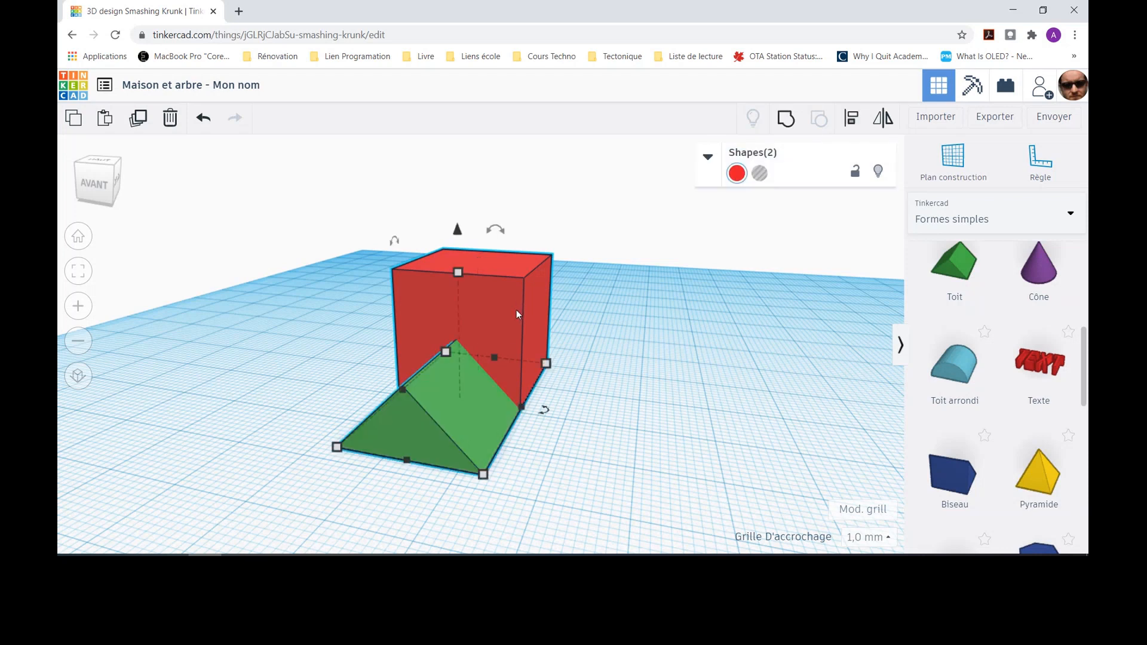
pyautogui.click(560, 300)
pyautogui.click(496, 305)
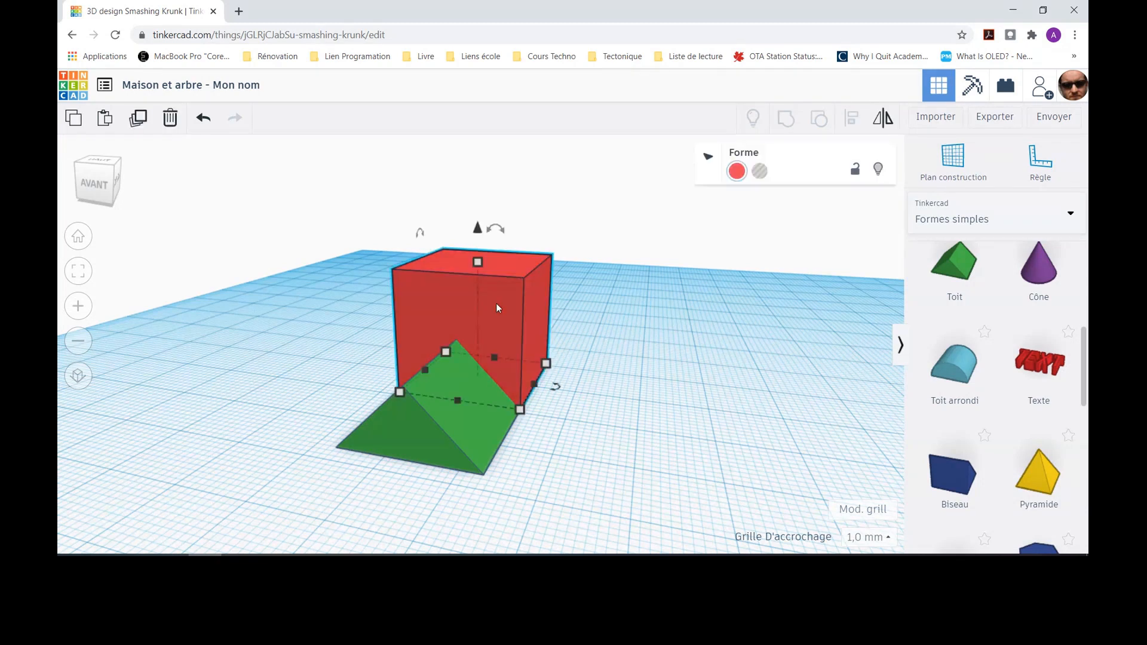
pyautogui.keyDown('shift'); pyautogui.click(470, 438); pyautogui.keyUp('shift')
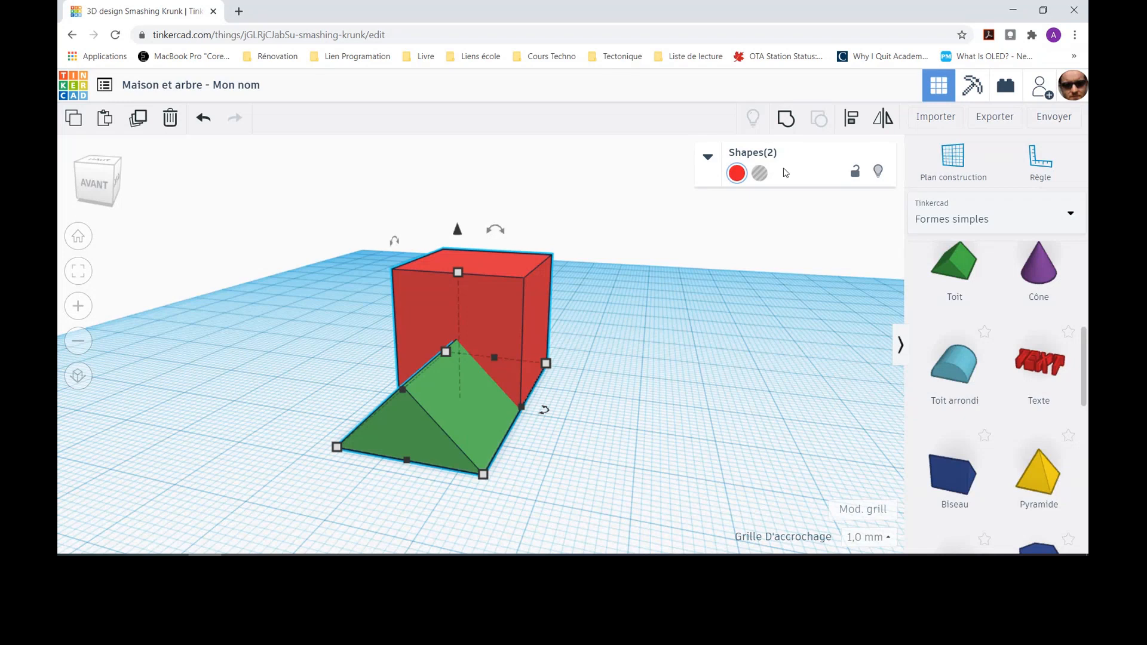
pyautogui.click(259, 249)
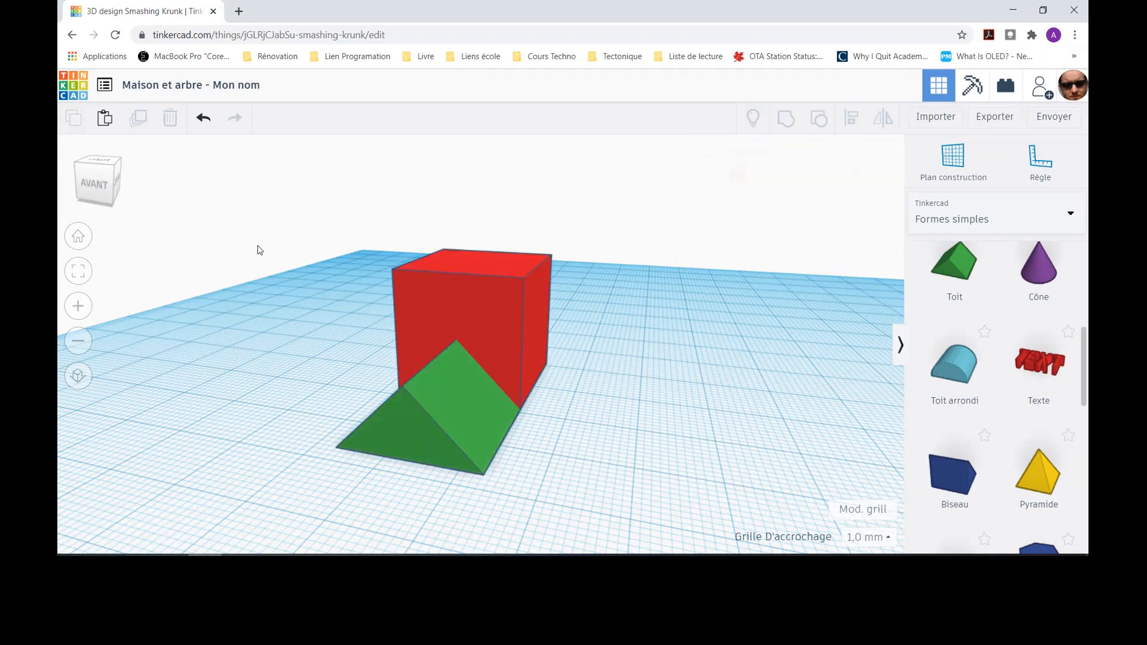
# Step: Enclose both shapes in a selection rectangle, deselect them, and reselect the red box plus the green roof one by one
pyautogui.moveTo(240, 195); pyautogui.dragTo(687, 504)
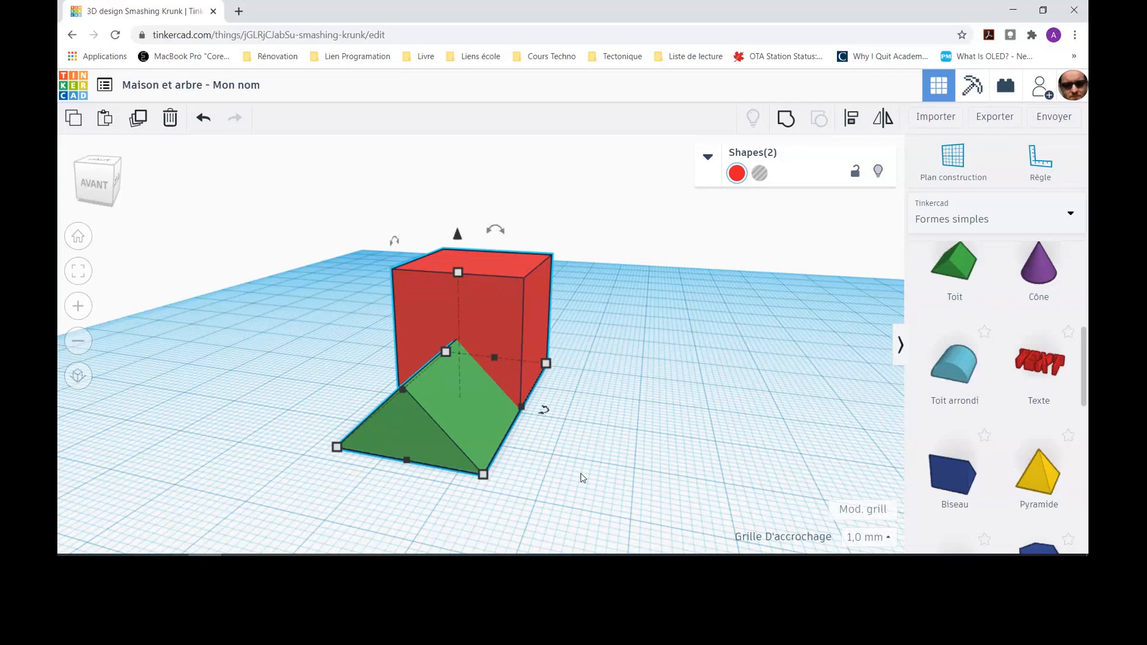
pyautogui.click(568, 270)
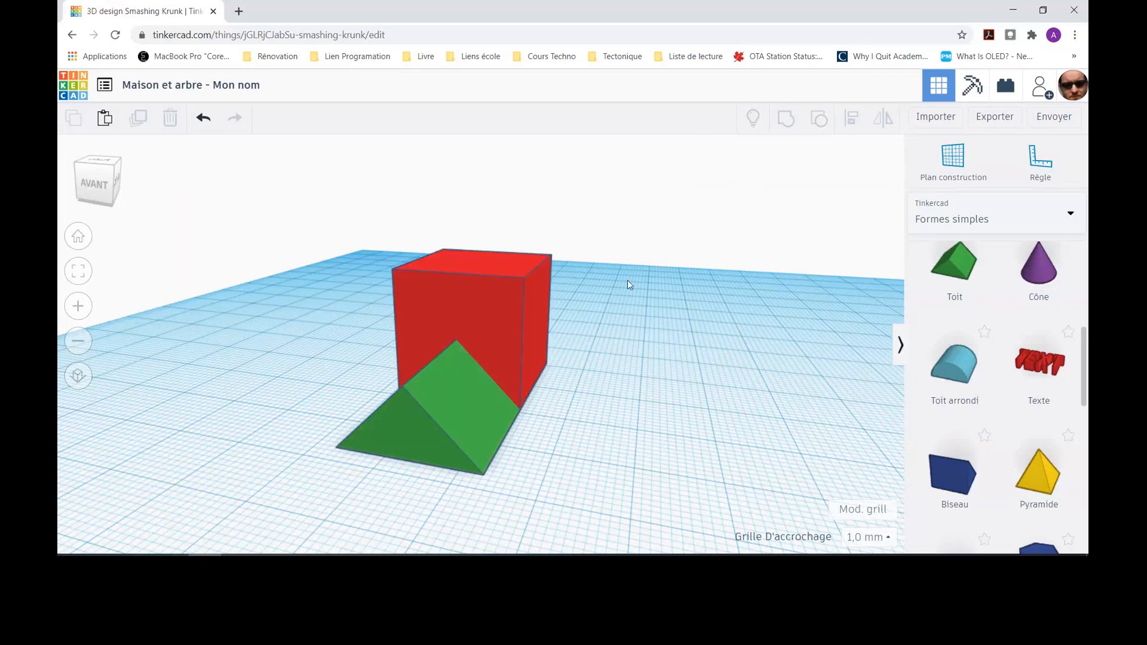
pyautogui.click(497, 331)
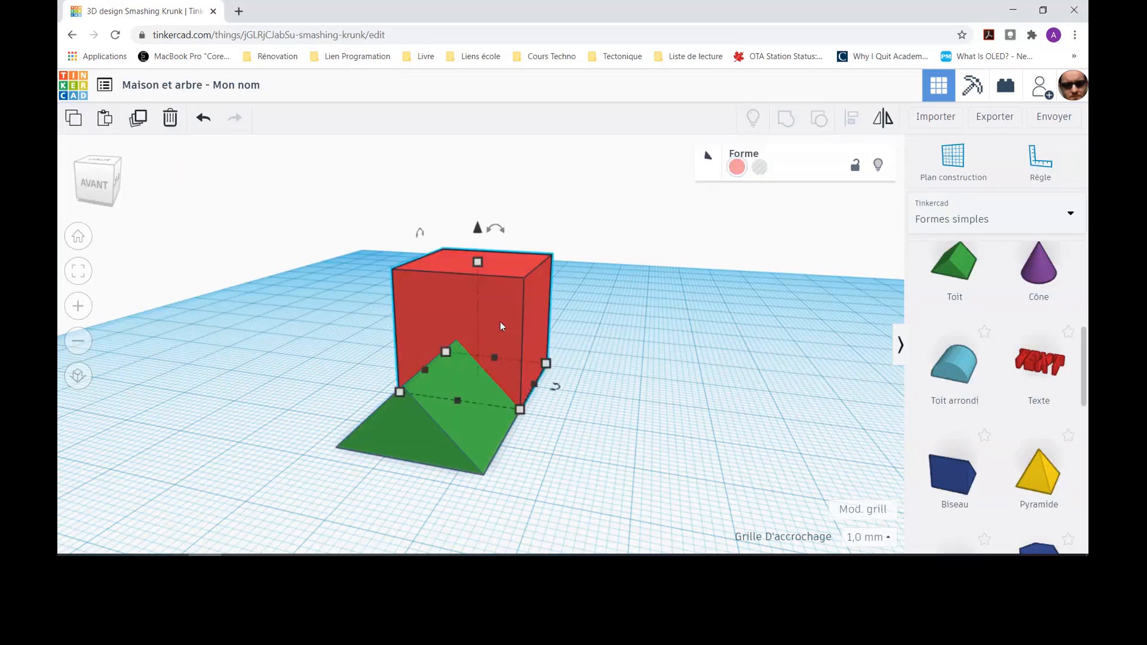
pyautogui.keyDown('shift'); pyautogui.click(472, 430); pyautogui.keyUp('shift')
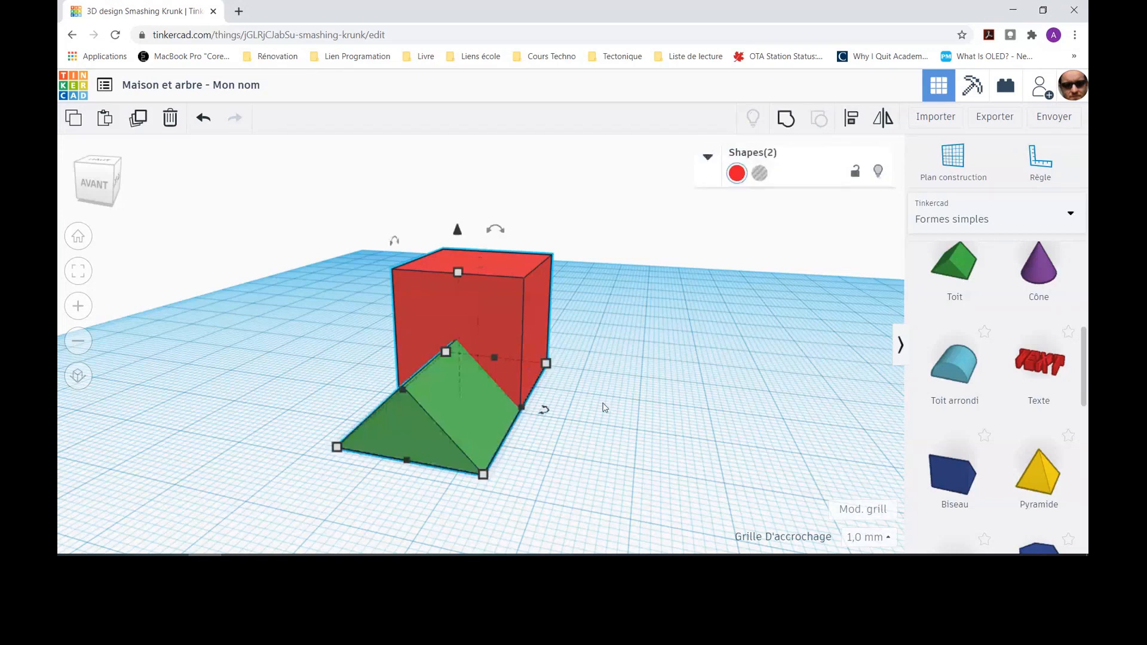
# Step: Move only the red box 21 mm and 16 mm away from the green roof, and undo the move
pyautogui.moveTo(612, 454); pyautogui.dragTo(519, 459, button='right')
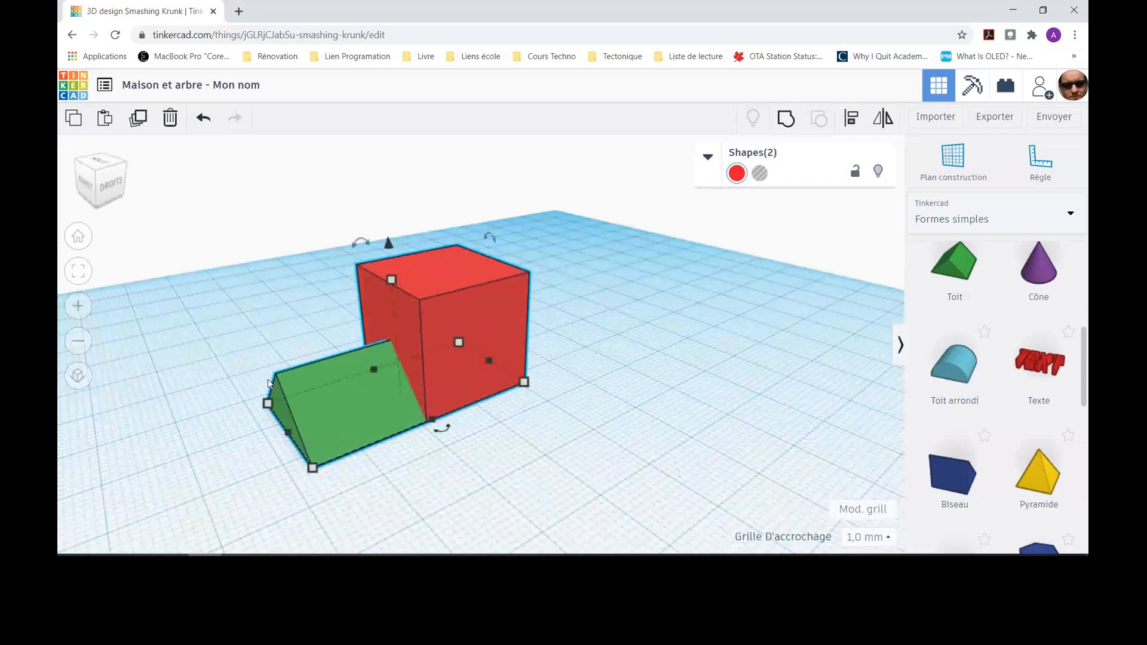
pyautogui.moveTo(469, 331); pyautogui.dragTo(634, 339)
pyautogui.click(706, 430)
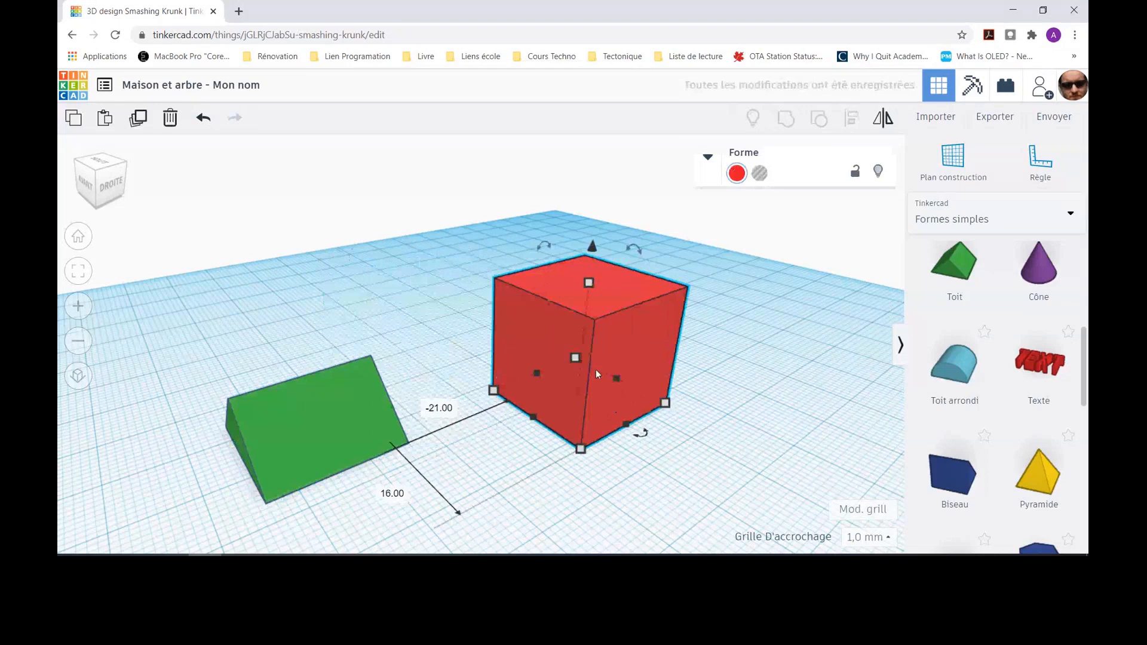
pyautogui.hotkey('ctrl', 'z')
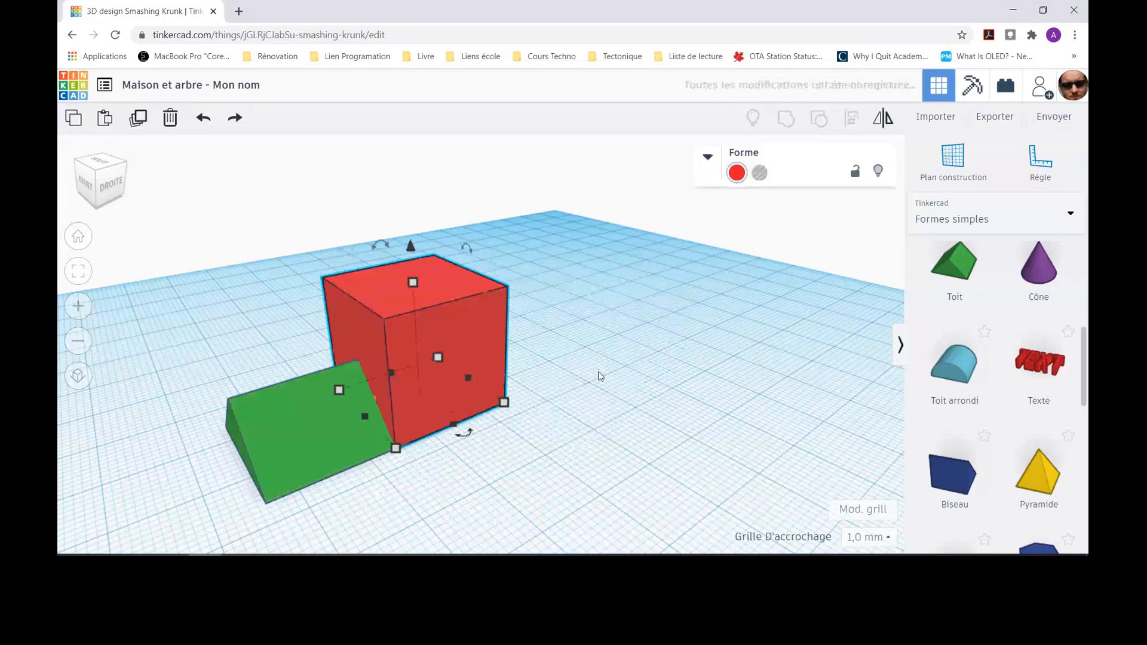
pyautogui.click(625, 298)
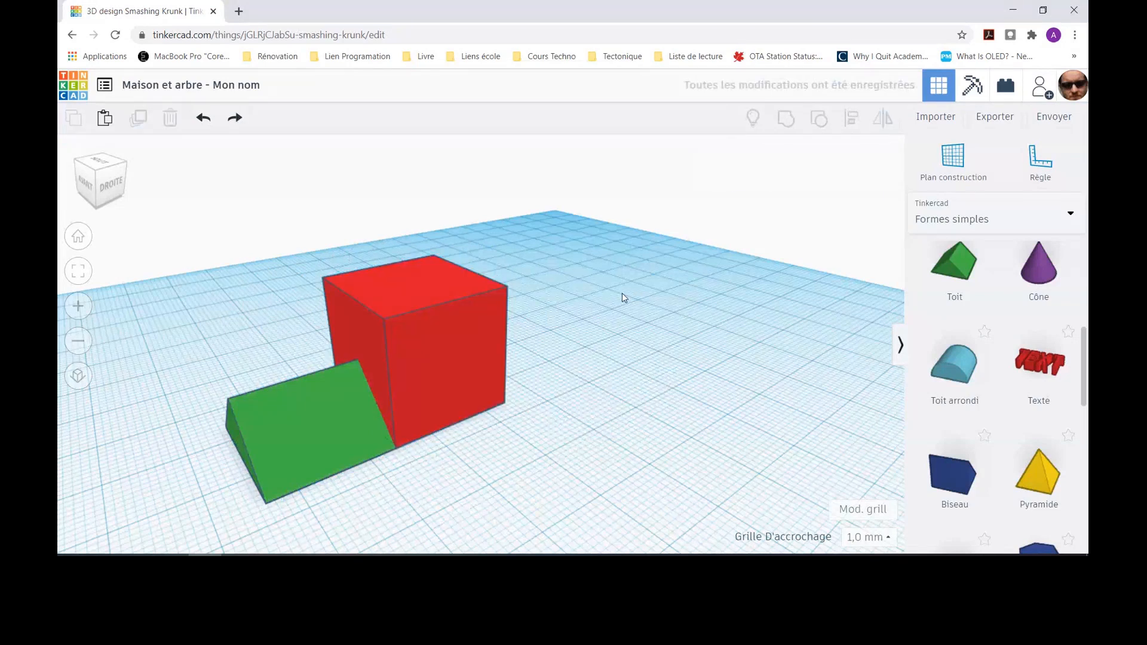
# Step: Group the red box and green roof into one shape, and move the group 10 mm and 5 mm across the workplane
pyautogui.moveTo(163, 255); pyautogui.dragTo(660, 524)
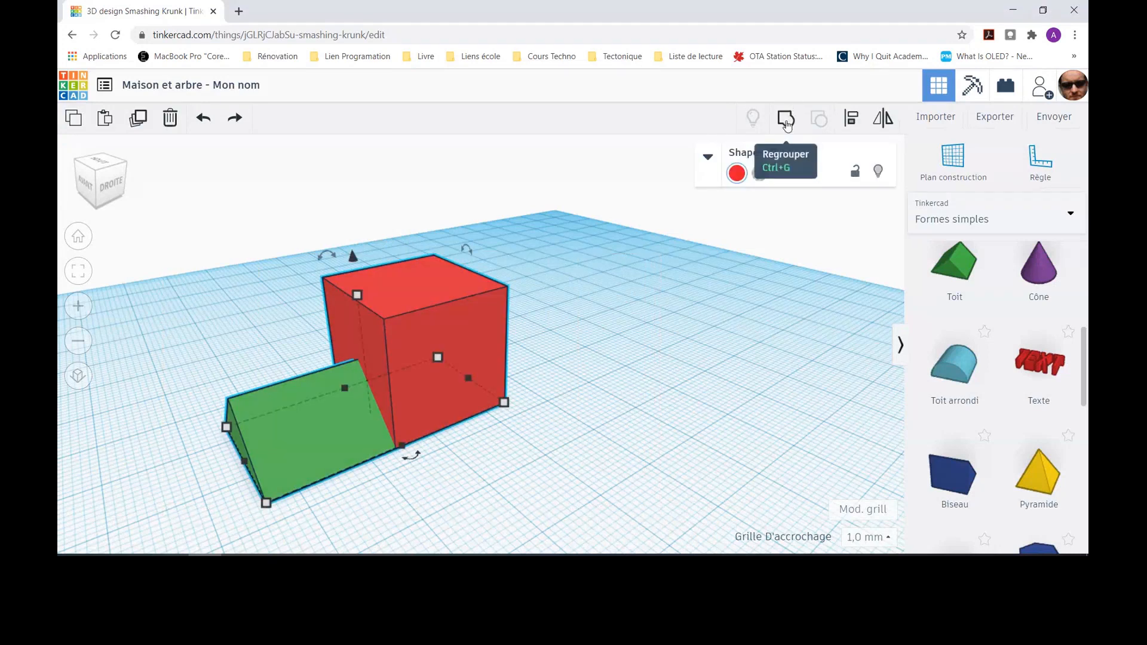
pyautogui.click(786, 121)
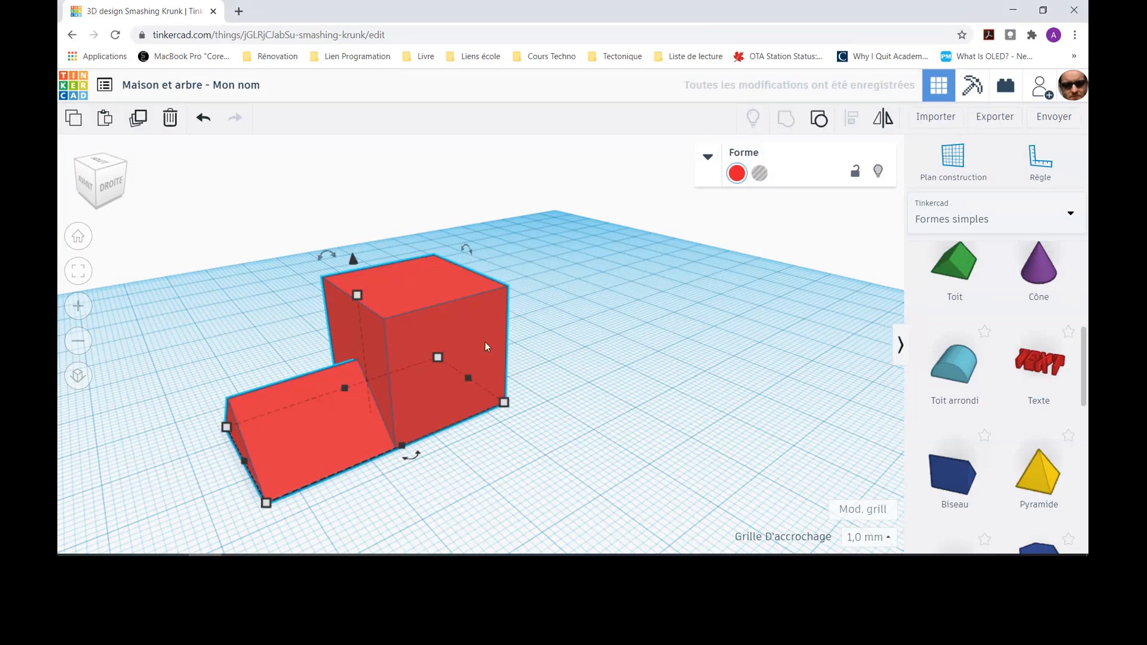
pyautogui.moveTo(426, 344); pyautogui.dragTo(420, 390)
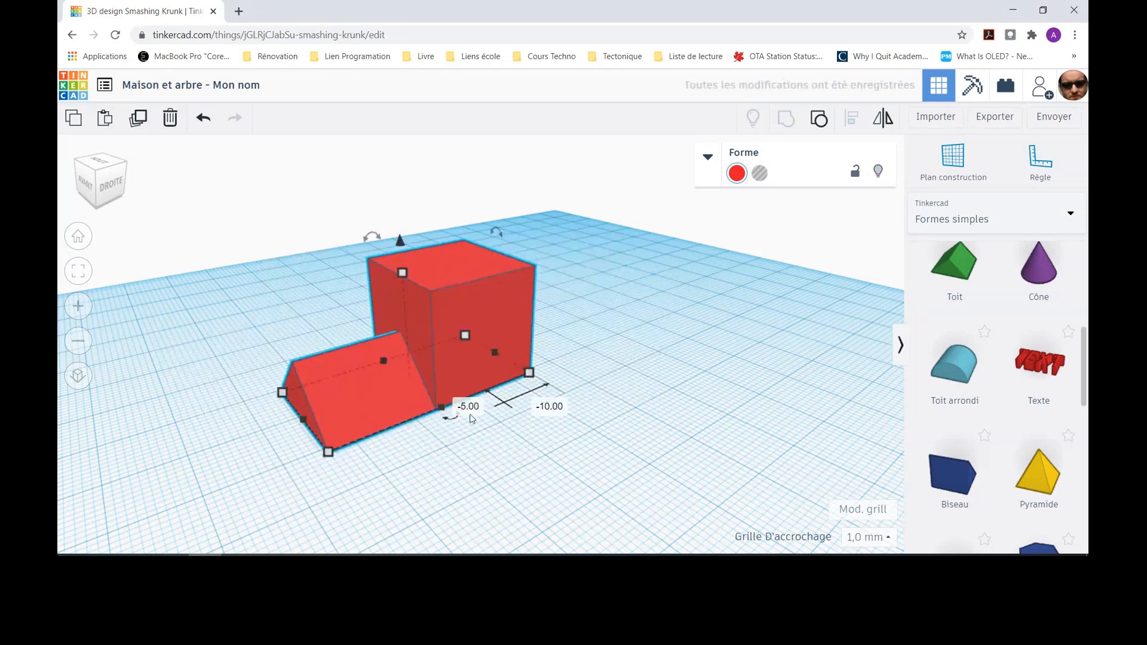
# Step: Enlarge the grouped shape's base to 30 × 43 mm and stretch it slightly taller
pyautogui.moveTo(441, 408); pyautogui.dragTo(499, 454)
pyautogui.moveTo(369, 505); pyautogui.dragTo(320, 509)
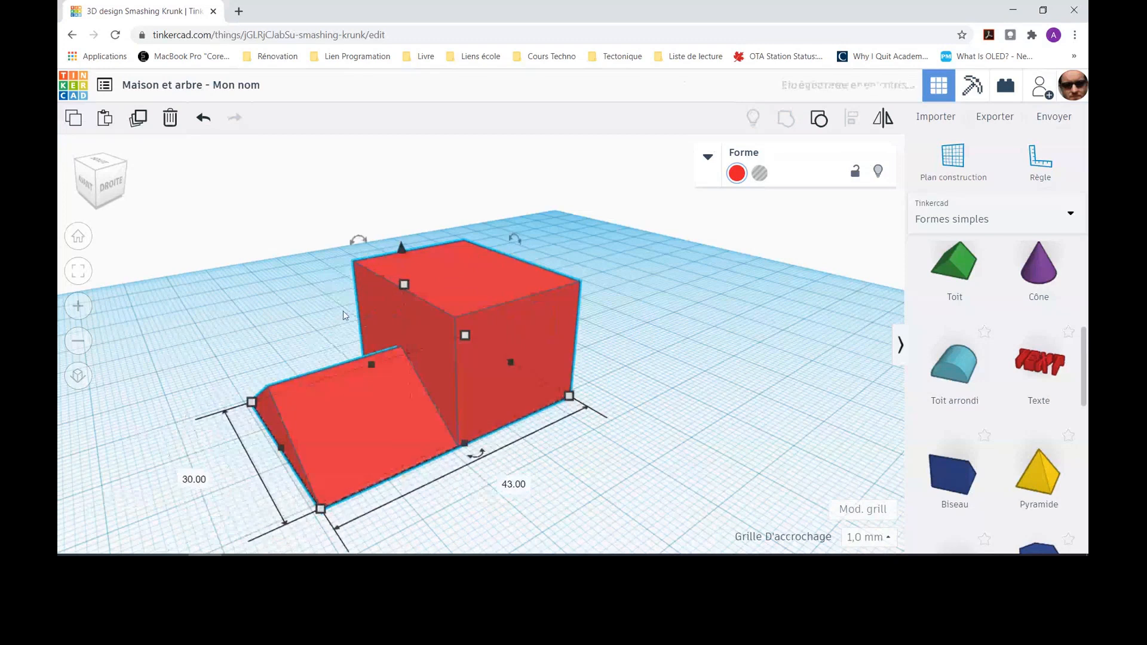
pyautogui.moveTo(405, 286)
pyautogui.mouseDown()
pyautogui.moveTo(416, 209)
pyautogui.moveTo(411, 271)
pyautogui.mouseUp()
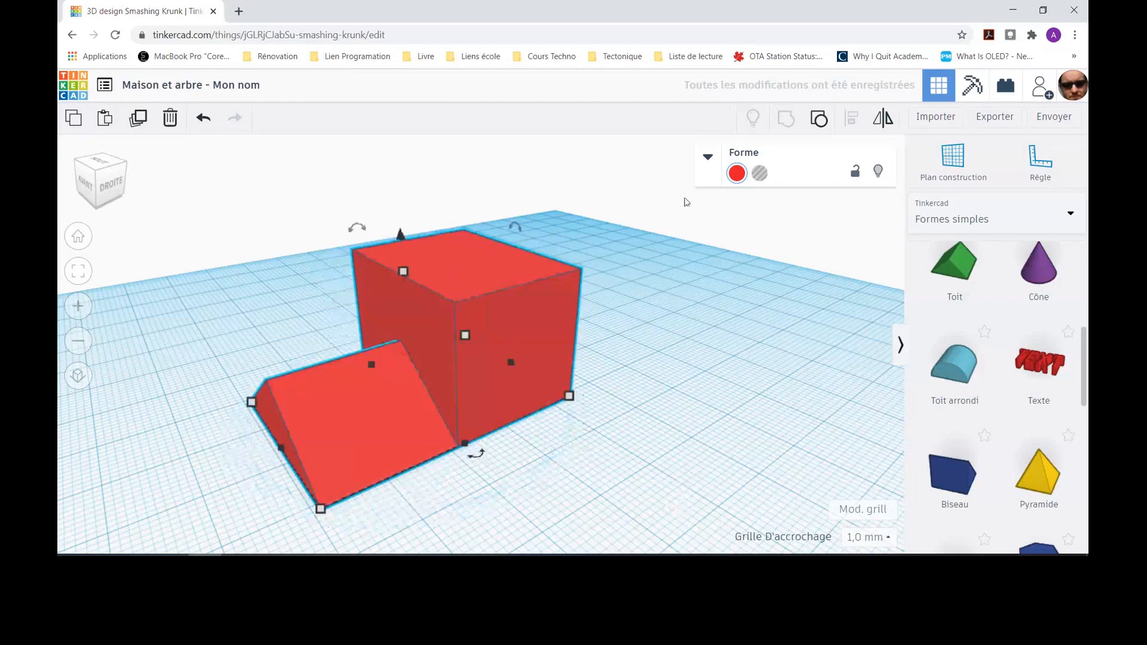
# Step: Expand the grouped shape's settings and enable Multicolore for its solid colour
pyautogui.click(823, 318)
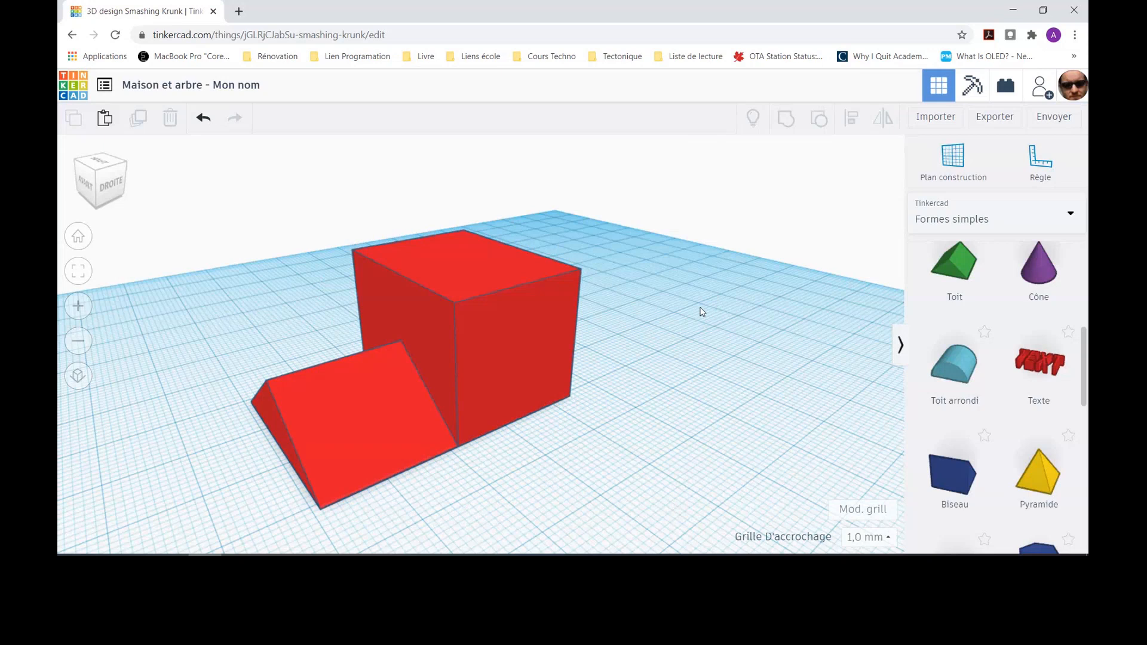
pyautogui.click(512, 307)
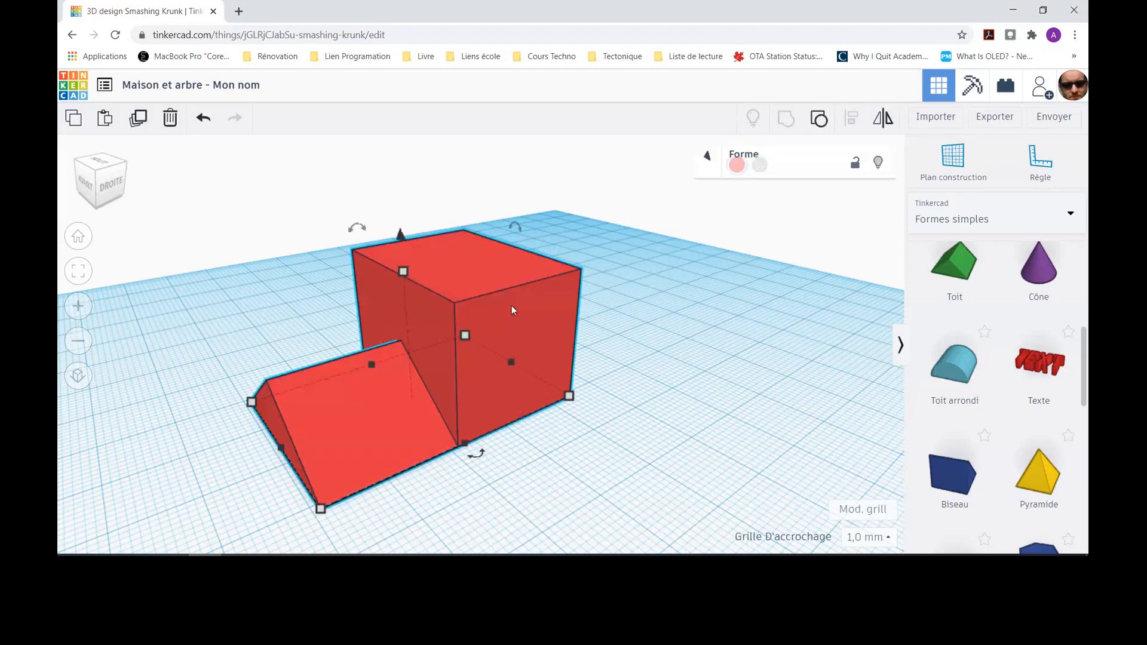
pyautogui.click(707, 160)
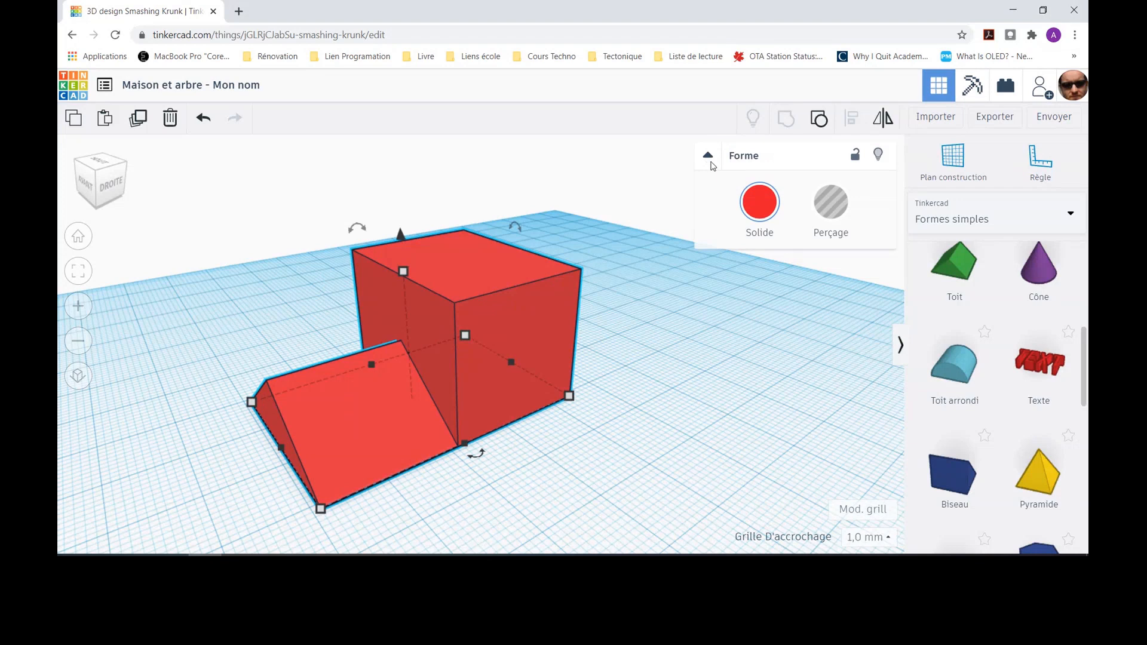
pyautogui.click(757, 205)
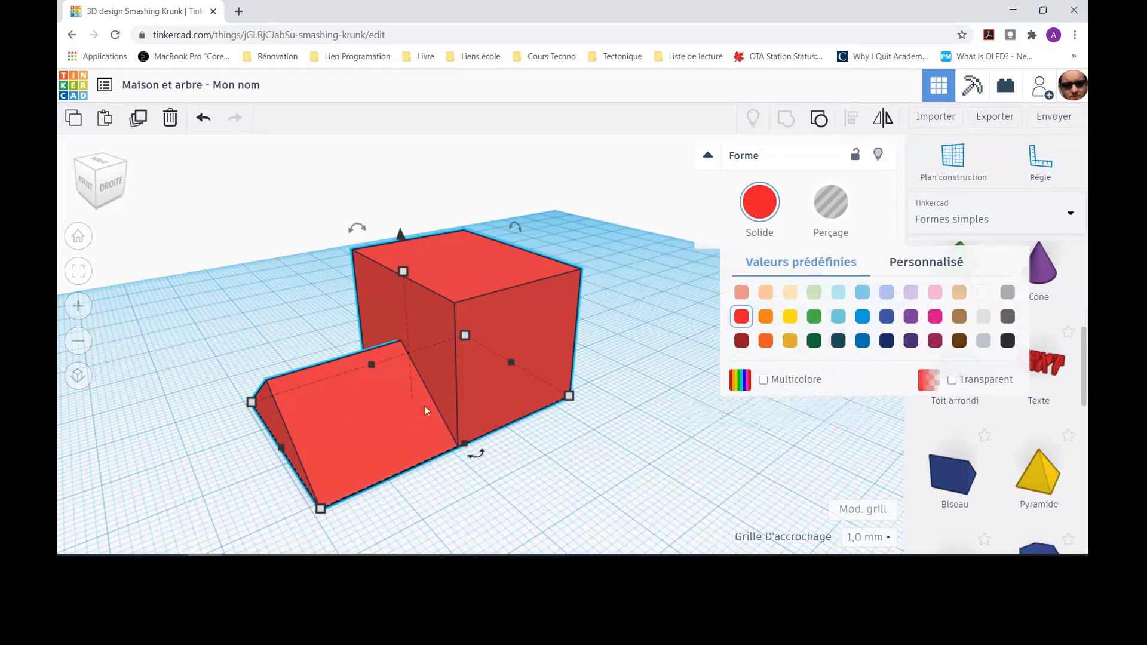
pyautogui.click(776, 381)
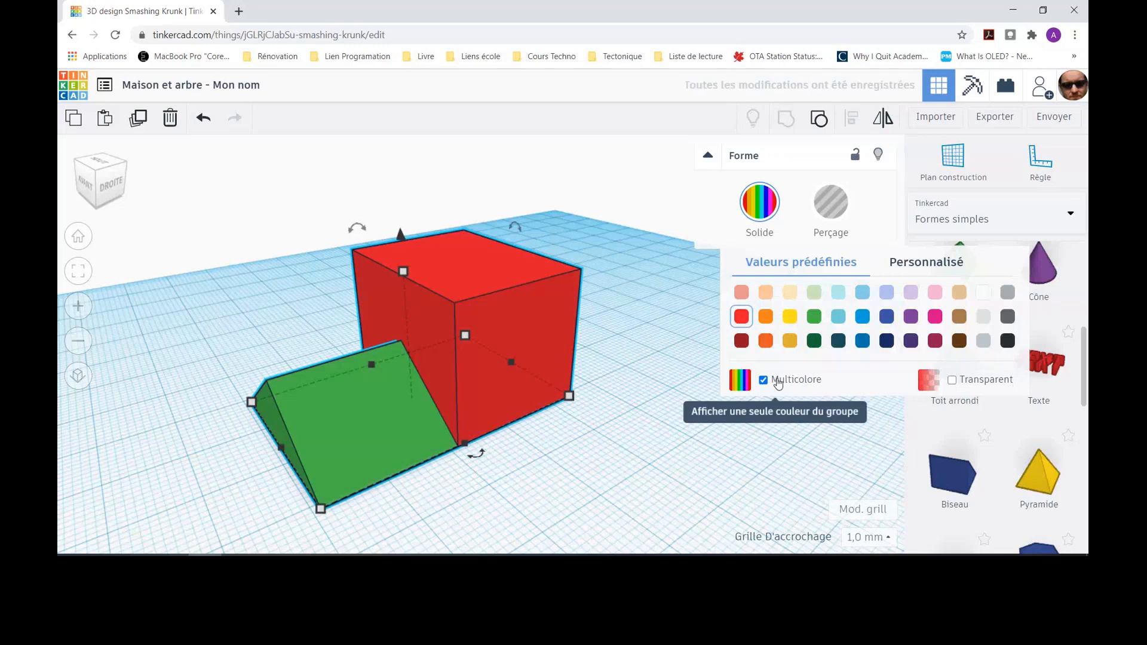
# Step: Move the multicolour group 12 mm and 9 mm across the workplane, and reopen its solid colour choices
pyautogui.moveTo(510, 370); pyautogui.dragTo(496, 341)
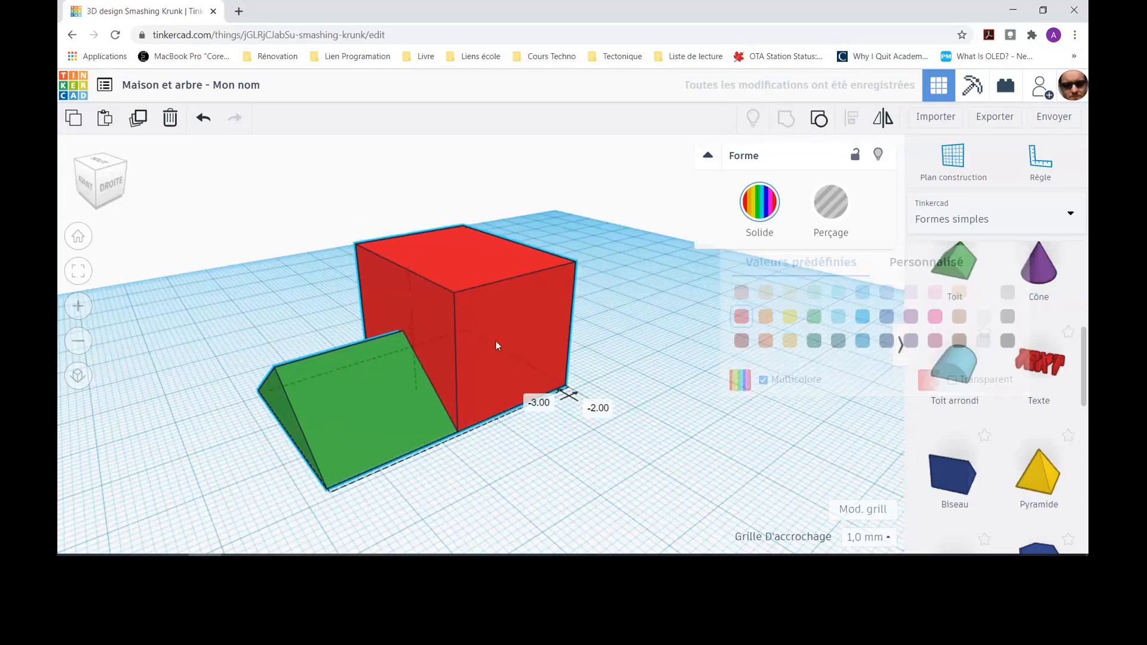
pyautogui.moveTo(516, 272); pyautogui.dragTo(533, 317)
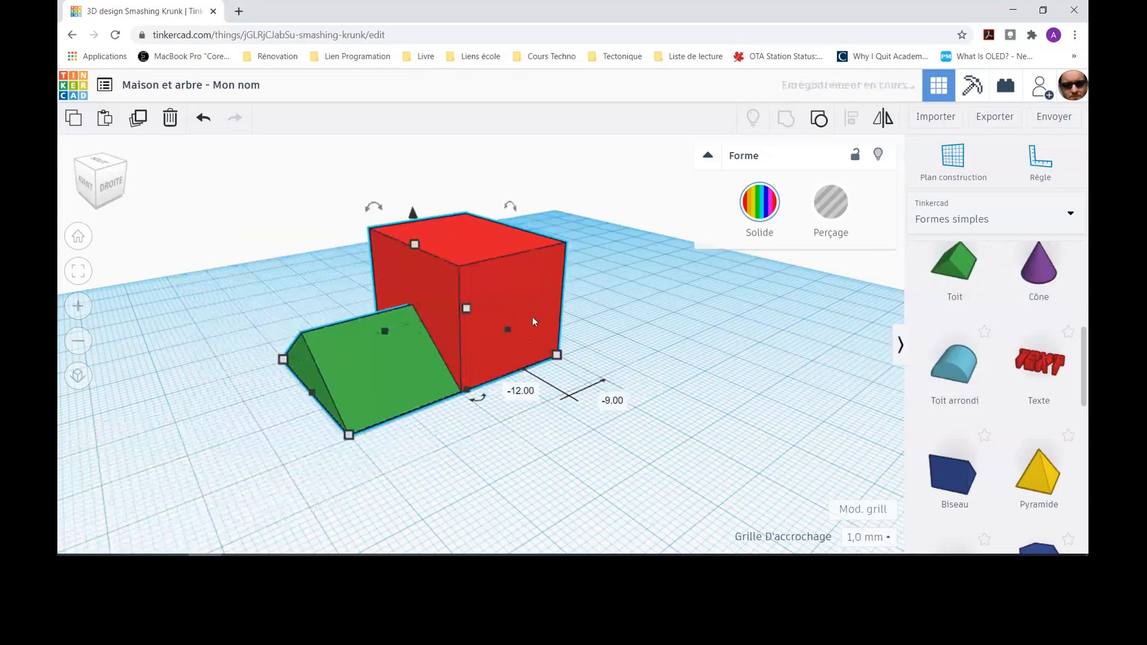
pyautogui.click(758, 203)
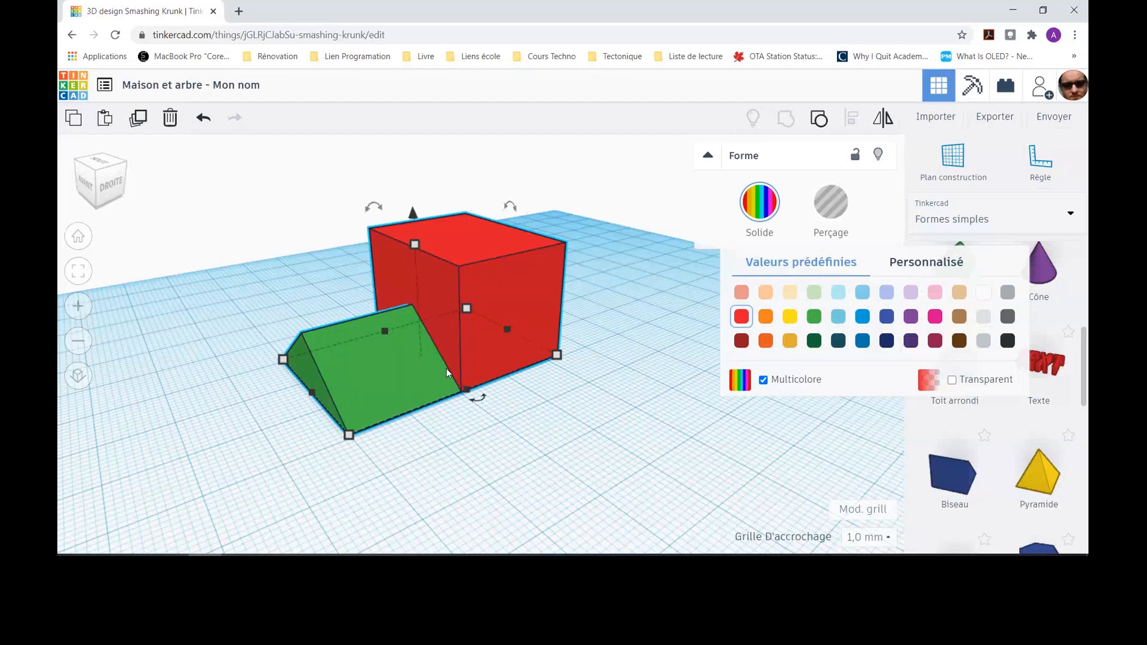
# Step: Disable Multicolore on the grouped shape, colour it entirely light blue, and enable Multicolore again
pyautogui.click(764, 382)
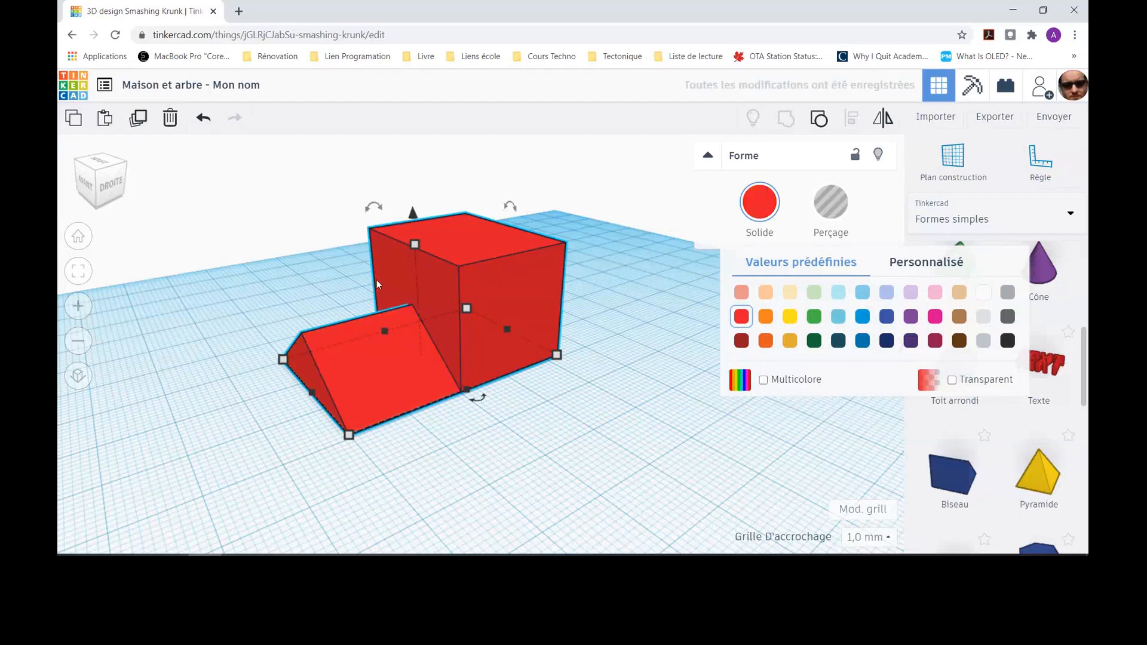
pyautogui.click(838, 319)
pyautogui.click(765, 207)
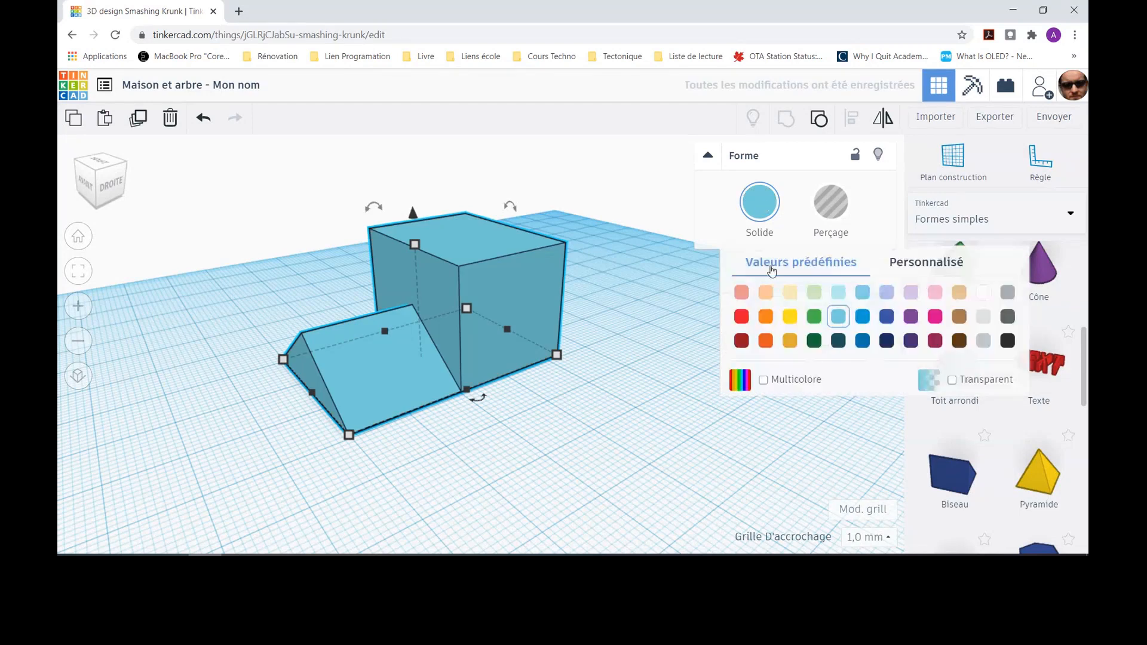
pyautogui.click(763, 381)
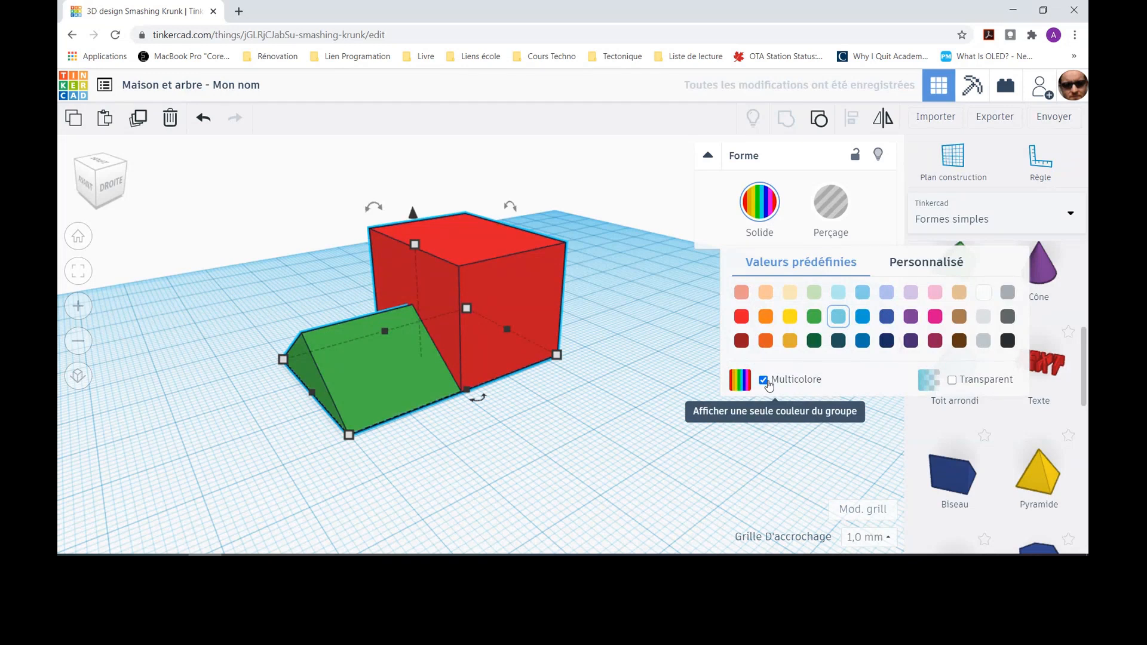
# Step: Ungroup the multicolour shape into its separate red box and green roof
pyautogui.click(623, 370)
pyautogui.click(471, 351)
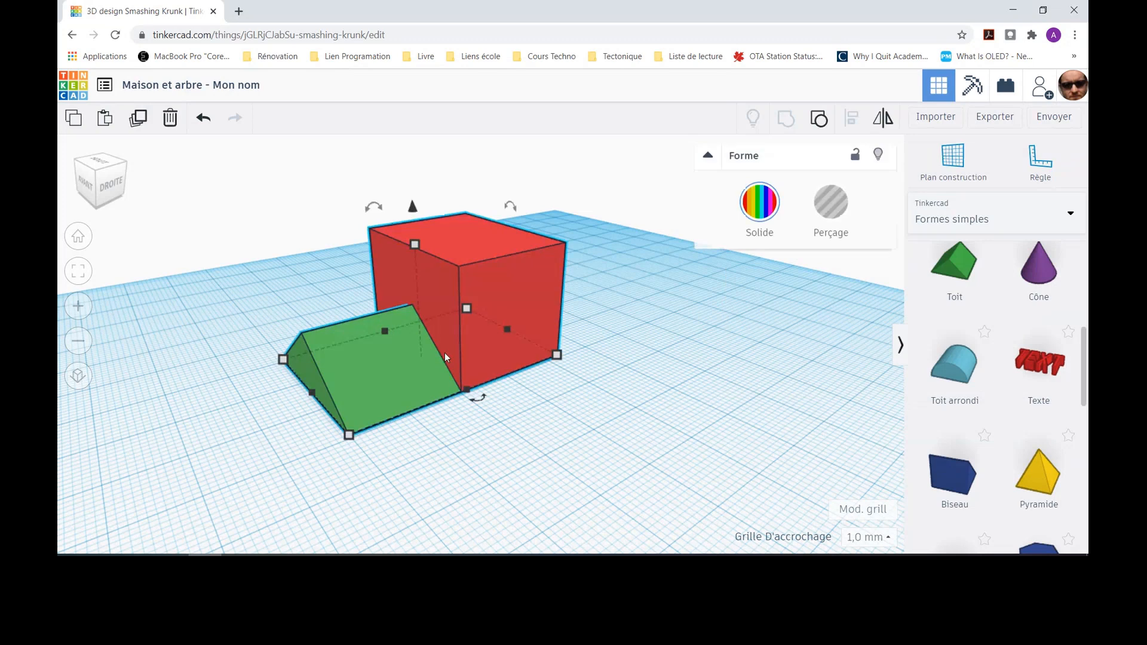
pyautogui.click(818, 122)
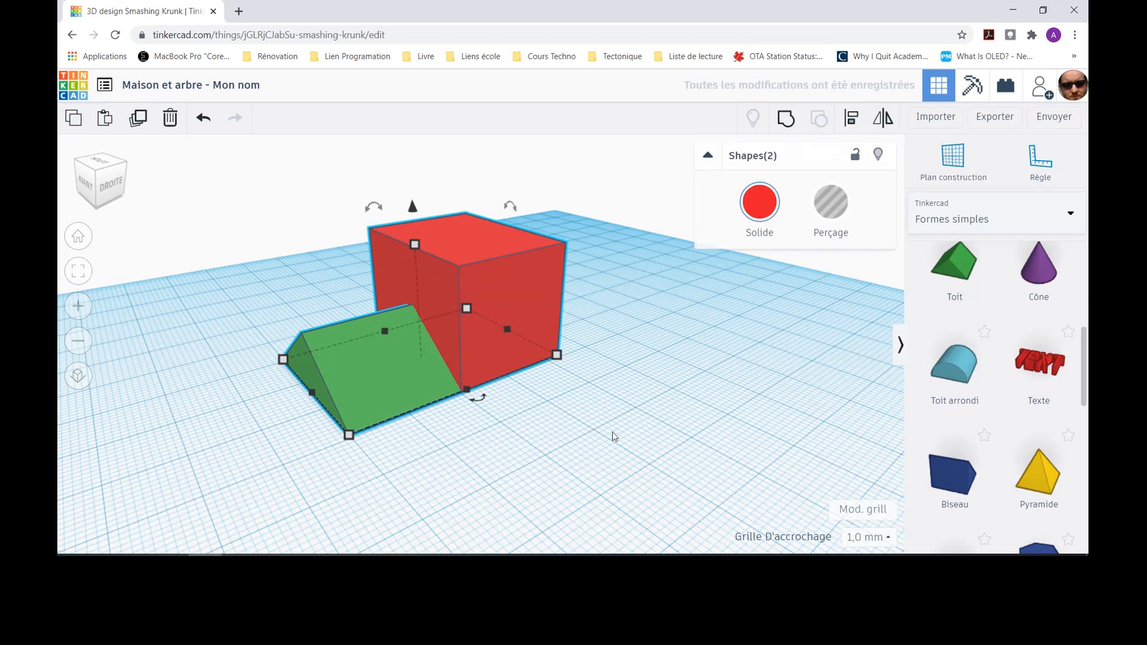
# Step: Move the green roof 20.63 mm and 5 mm across the workplane, and shift the red box farther away from it
pyautogui.click(604, 397)
pyautogui.moveTo(405, 350); pyautogui.dragTo(261, 407)
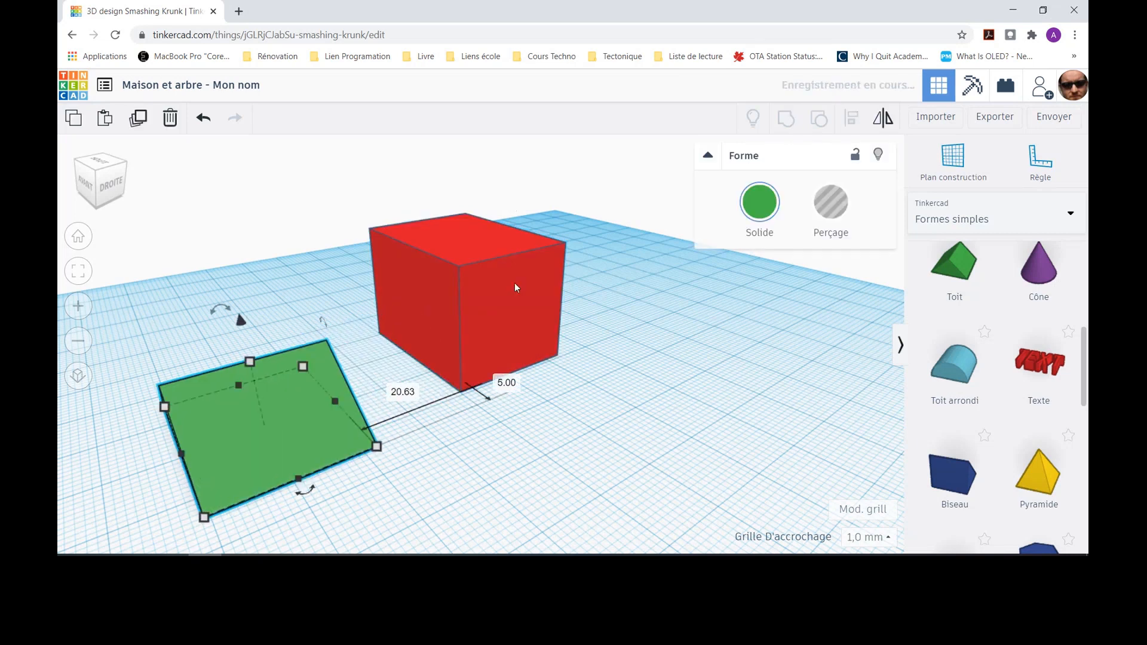
pyautogui.click(515, 288)
pyautogui.moveTo(445, 307); pyautogui.dragTo(490, 324)
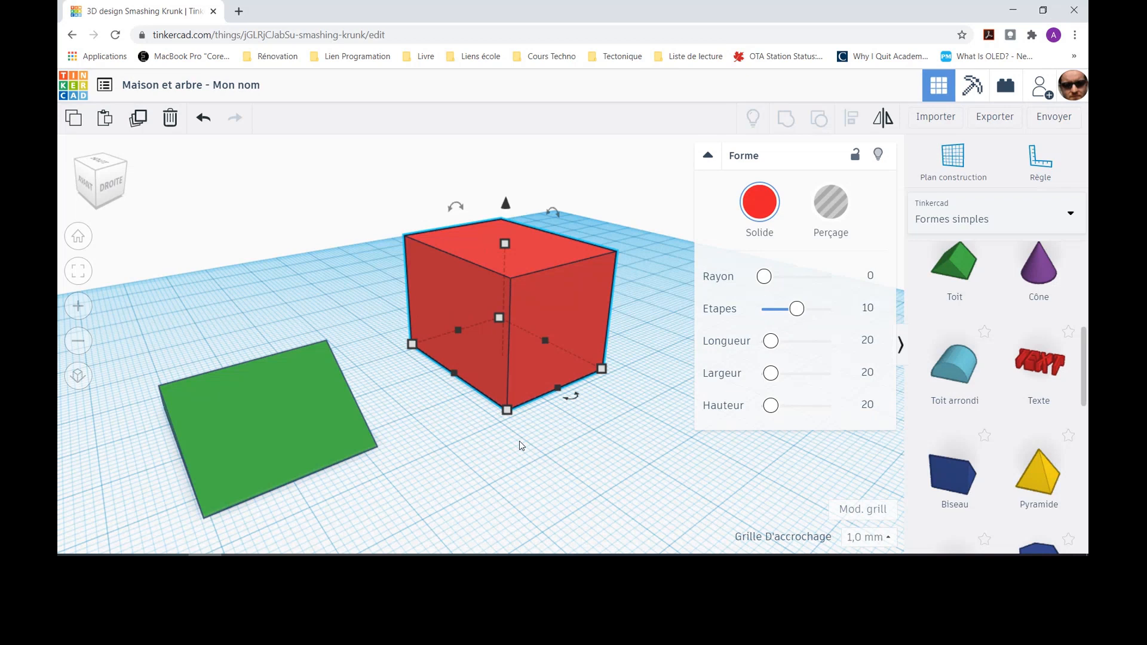
pyautogui.click(564, 445)
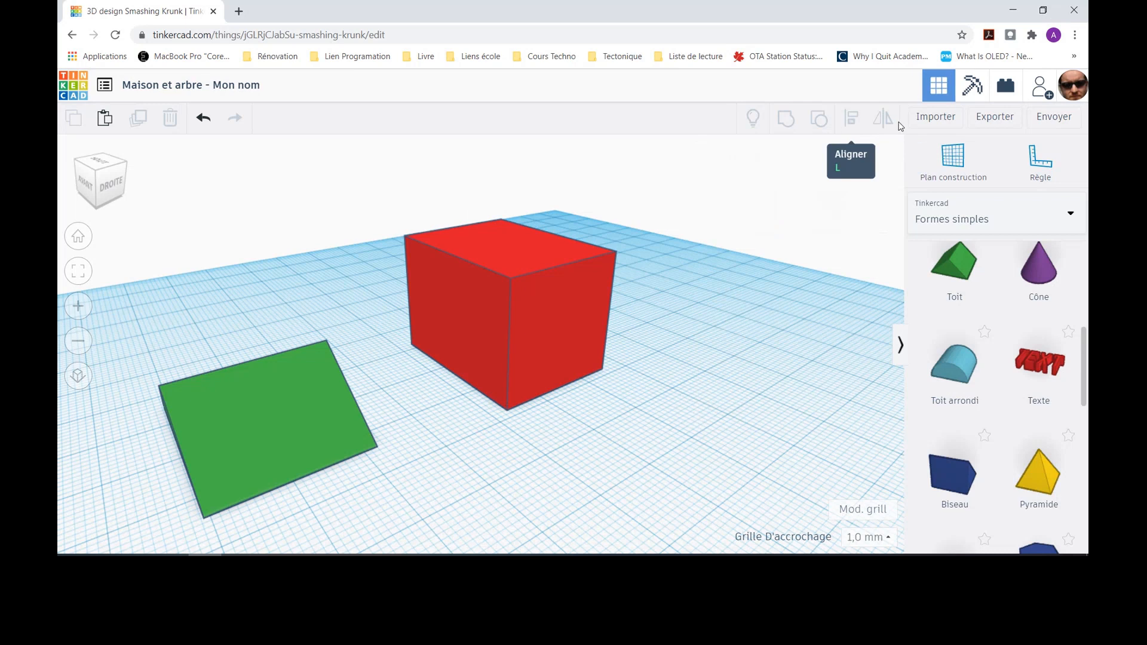
# Step: Mirror the green roof vertically so its ridge points down, and inspect it from the front
pyautogui.click(289, 425)
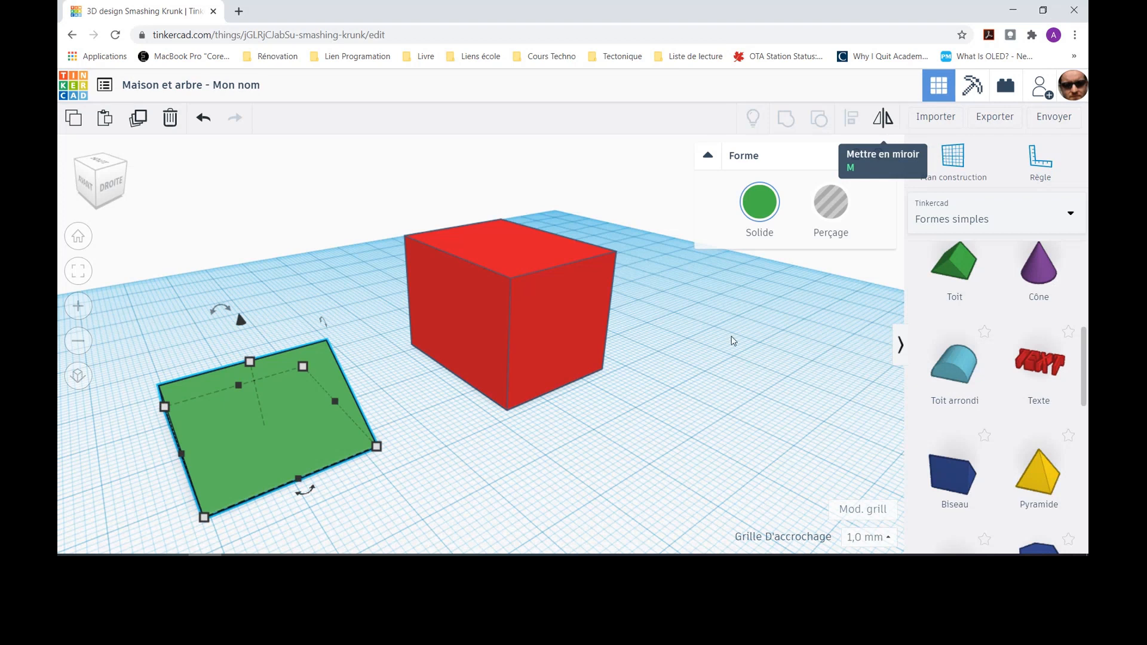
pyautogui.click(78, 271)
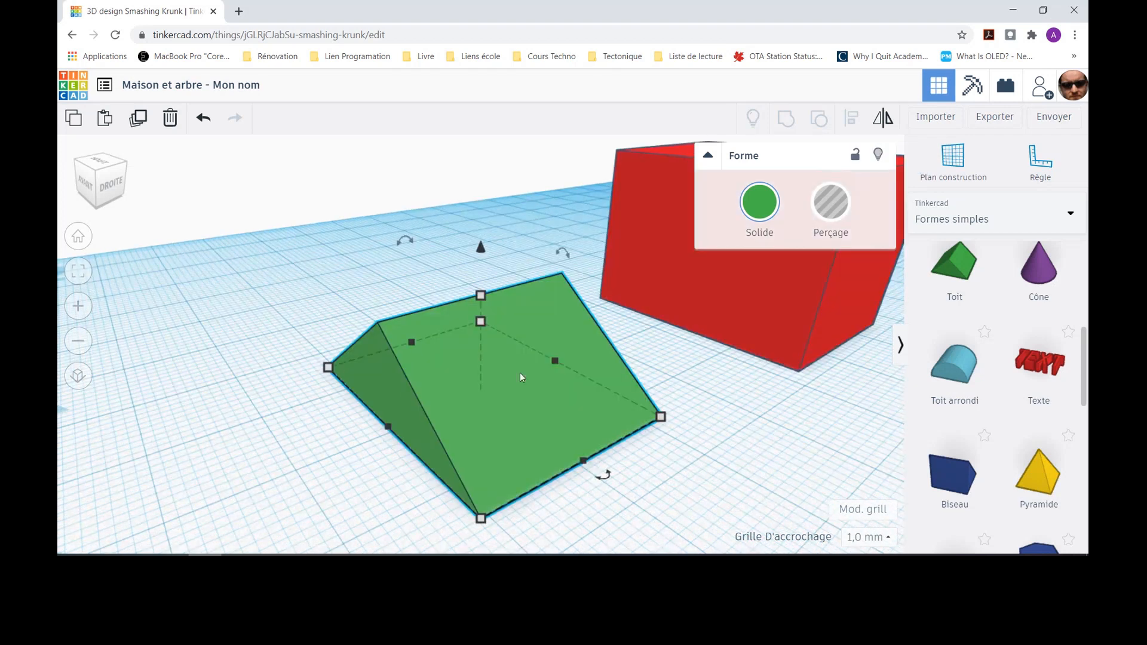
pyautogui.click(884, 118)
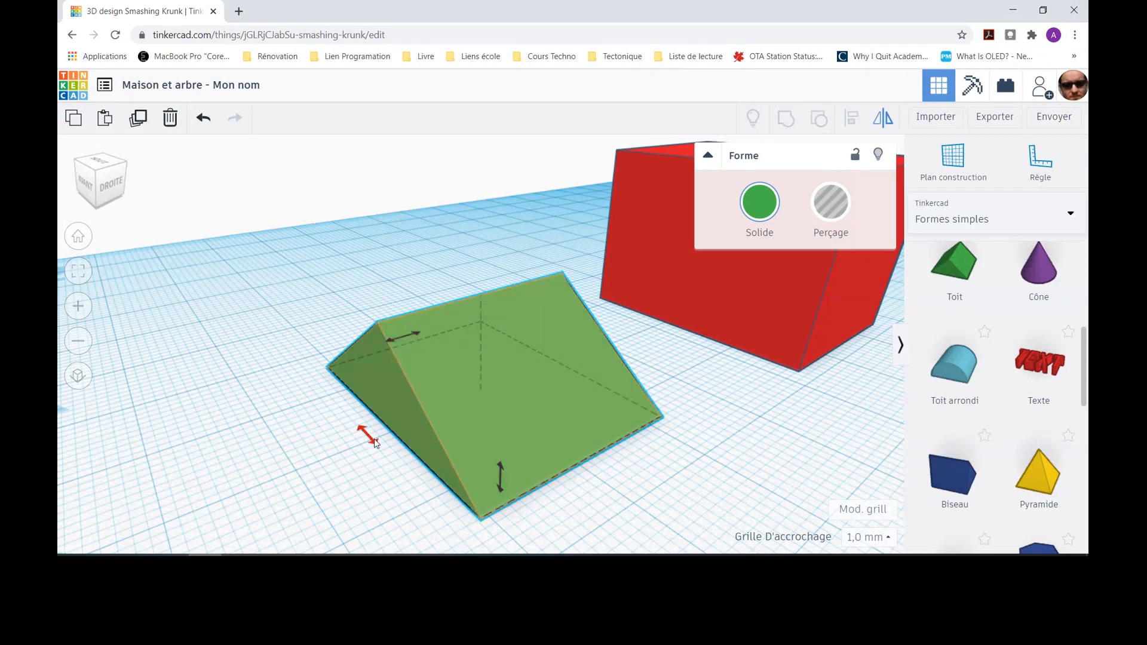
pyautogui.click(499, 476)
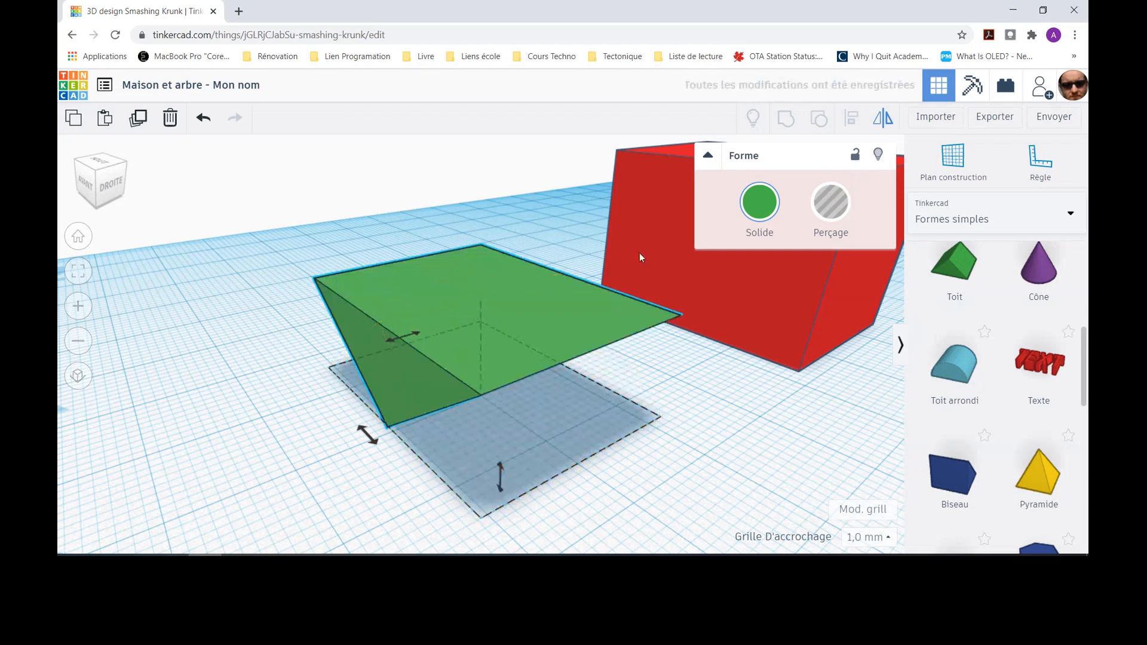
pyautogui.moveTo(232, 420); pyautogui.dragTo(395, 393, button='right')
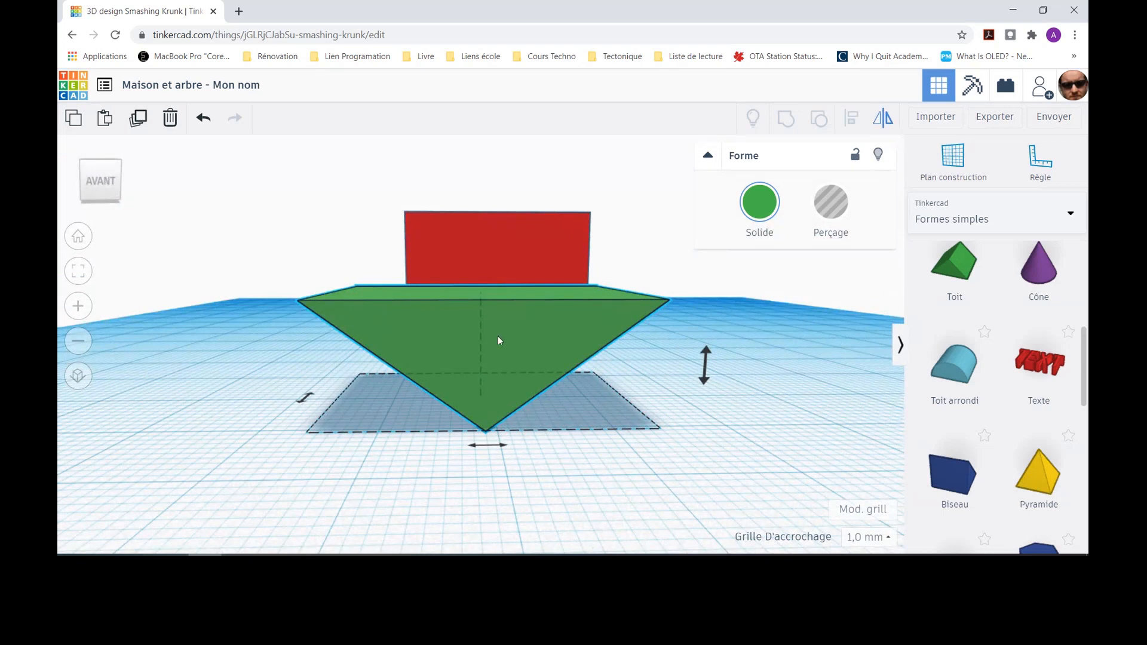
pyautogui.moveTo(785, 333); pyautogui.dragTo(727, 346, button='right')
pyautogui.scroll(-3, 726, 353)
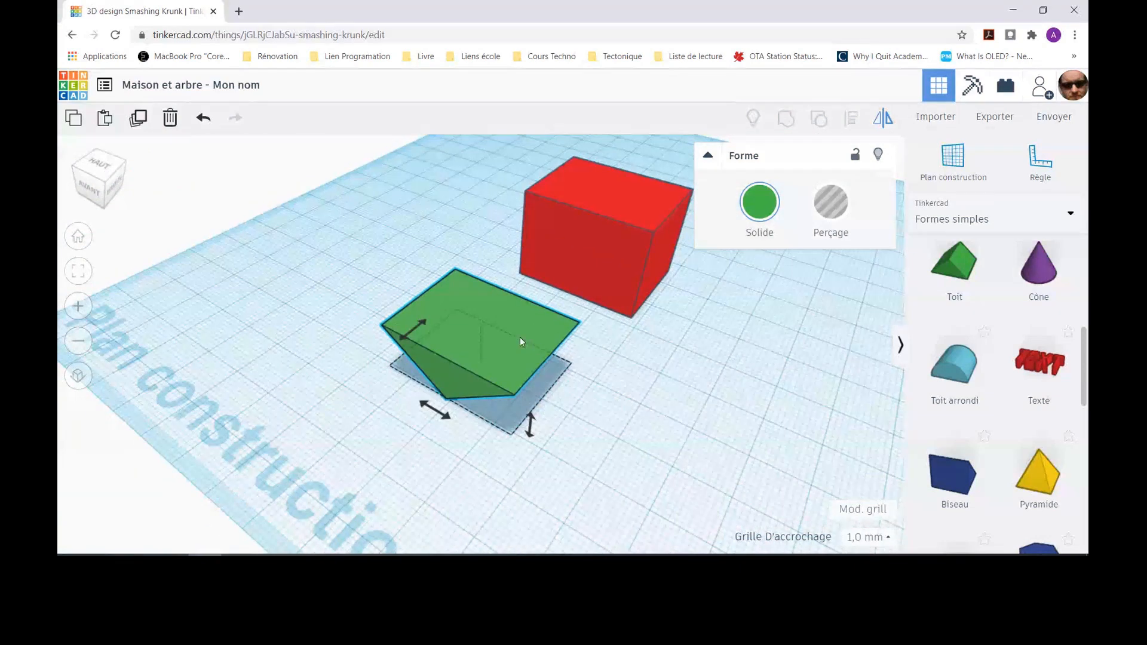
# Step: Delete the upside-down green roof and the red box to clear the workplane
pyautogui.click(518, 337)
pyautogui.press('Delete')
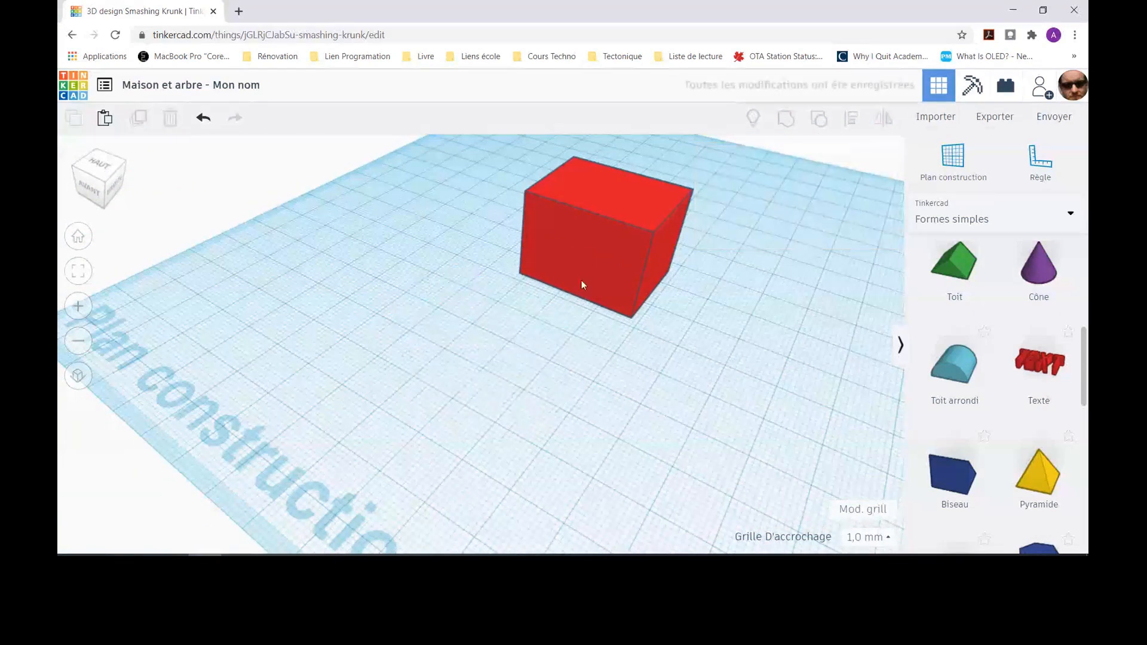
pyautogui.click(582, 277)
pyautogui.press('Delete')
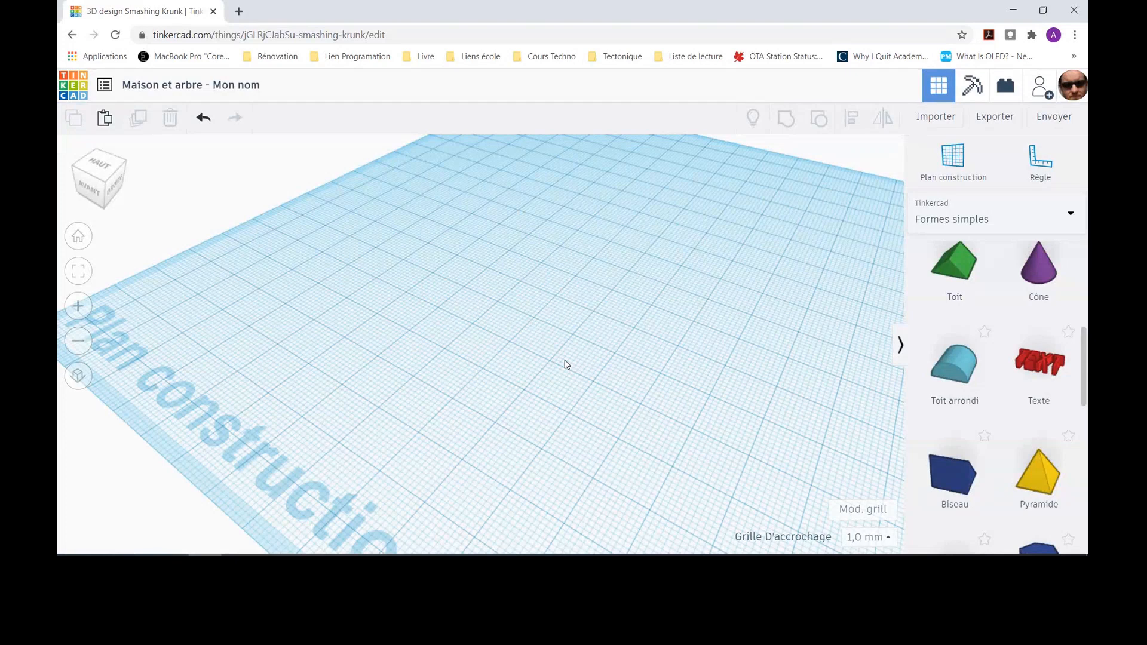
# Step: Place a new red box (Boîte) from the basic shapes on the empty workplane
pyautogui.scroll(5, 1040, 338)
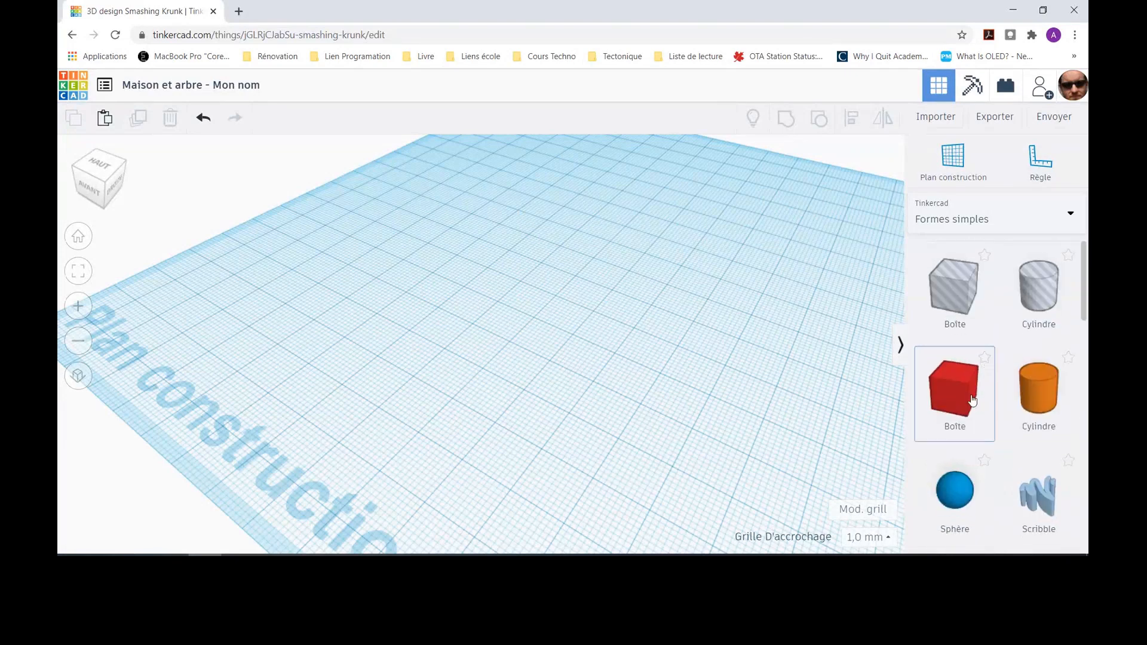
pyautogui.moveTo(972, 400); pyautogui.dragTo(572, 284)
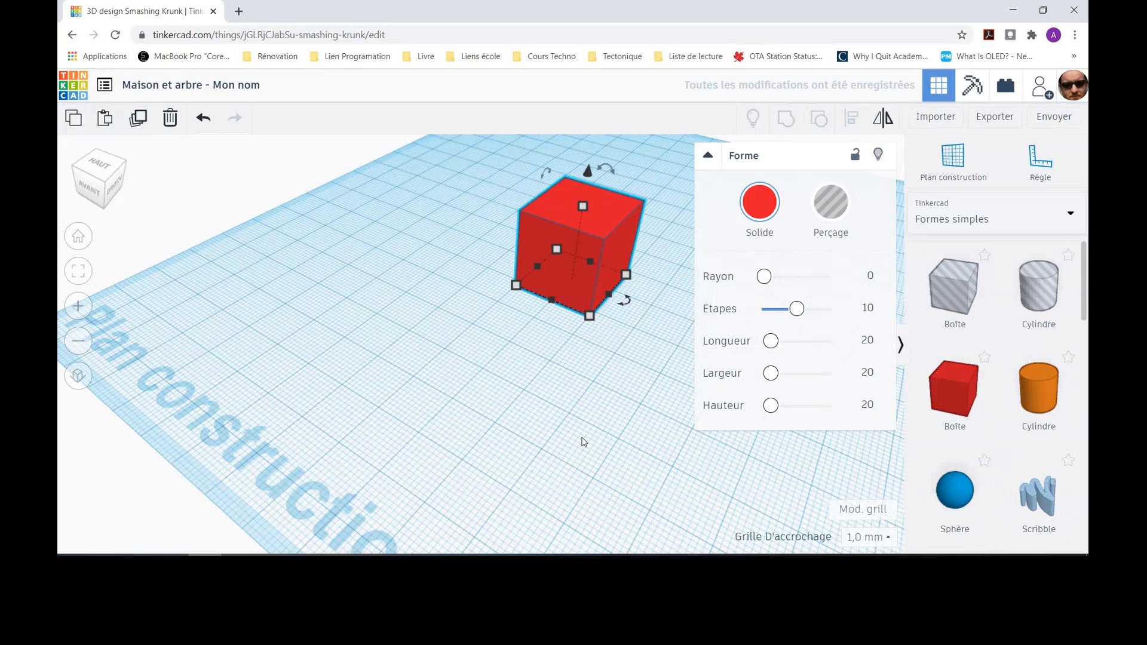
pyautogui.moveTo(579, 435); pyautogui.dragTo(548, 397, button='right')
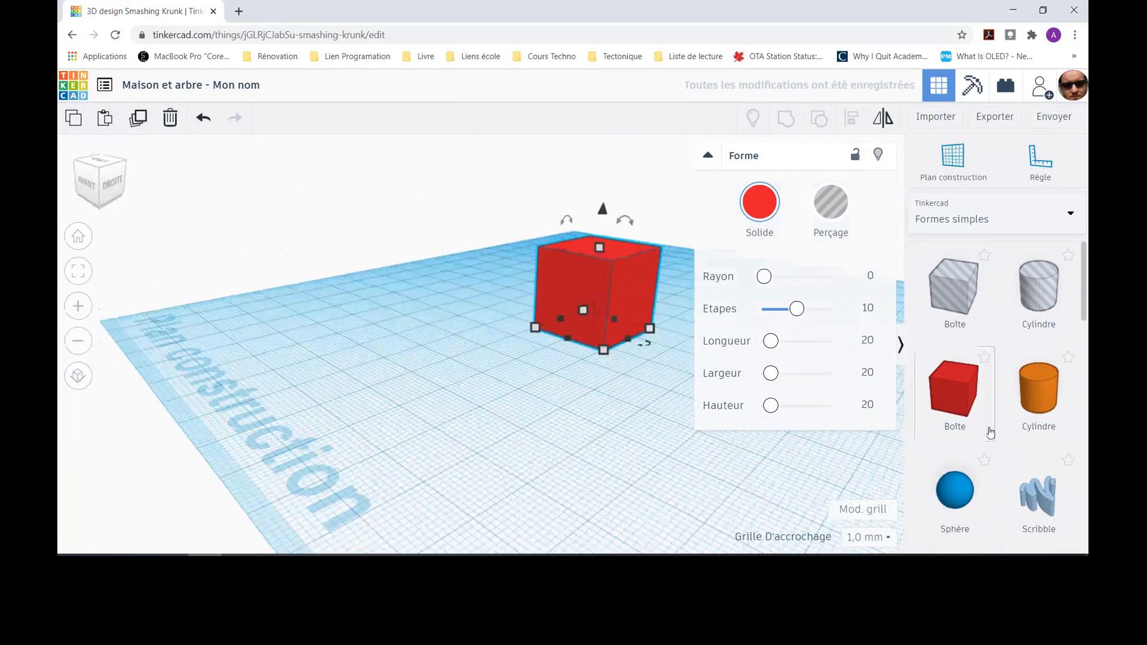
# Step: Add a green roof (Toit) from the basic shapes to the workplane near the red box
pyautogui.scroll(-3, 990, 433)
pyautogui.moveTo(954, 429); pyautogui.dragTo(472, 350)
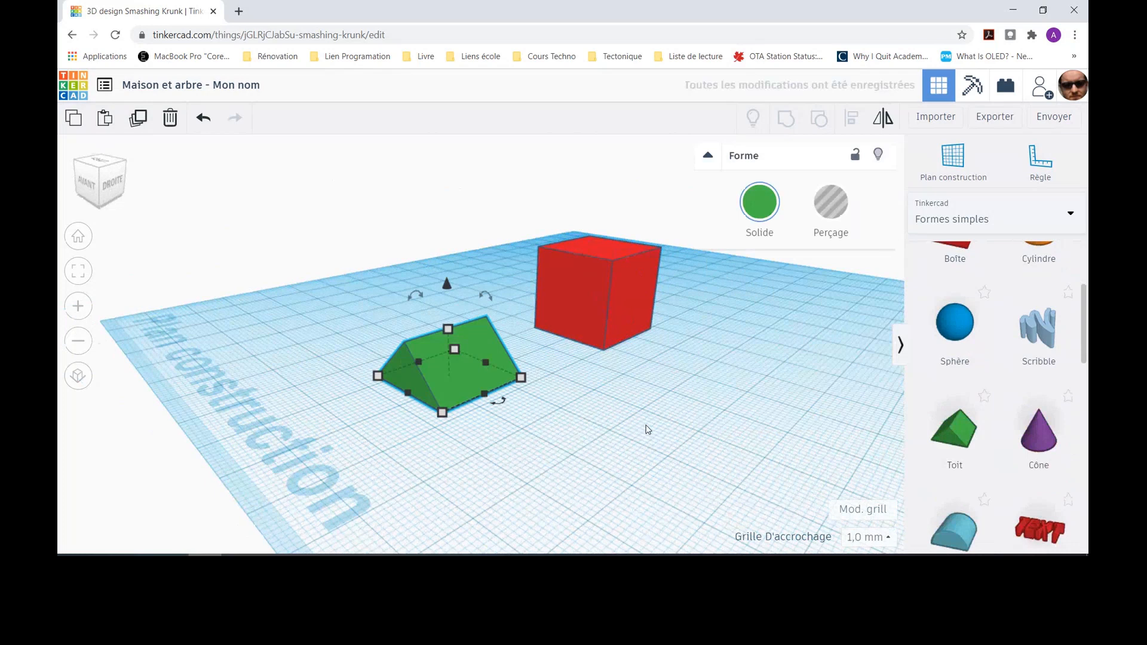
pyautogui.moveTo(633, 430); pyautogui.dragTo(533, 359, button='right')
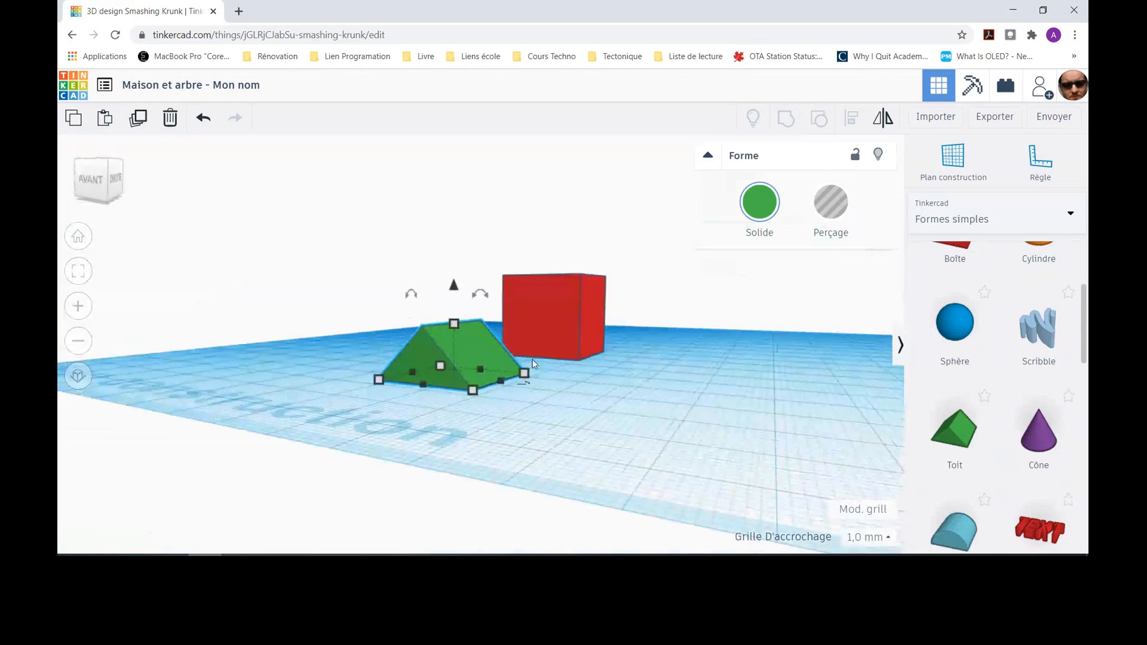
pyautogui.scroll(5, 581, 335)
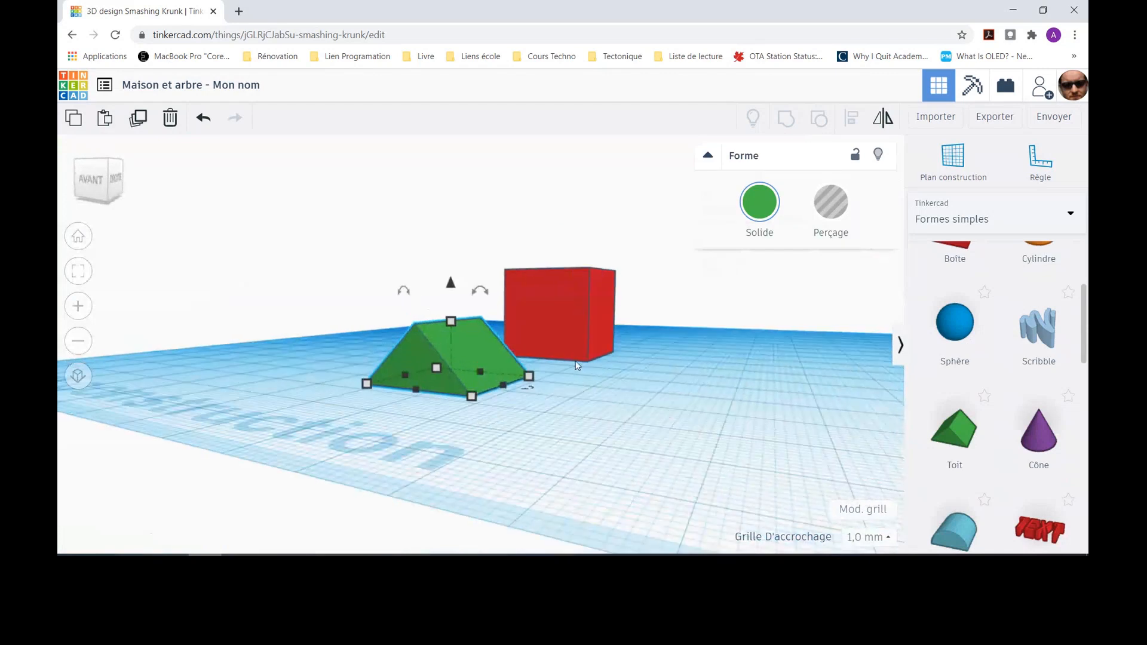
# Step: Raise the green roof above the workplane and slide it 19 mm and 6 mm across towards the red box
pyautogui.moveTo(429, 265); pyautogui.dragTo(435, 107)
pyautogui.moveTo(604, 420); pyautogui.dragTo(482, 432, button='right')
pyautogui.moveTo(469, 217); pyautogui.dragTo(667, 216)
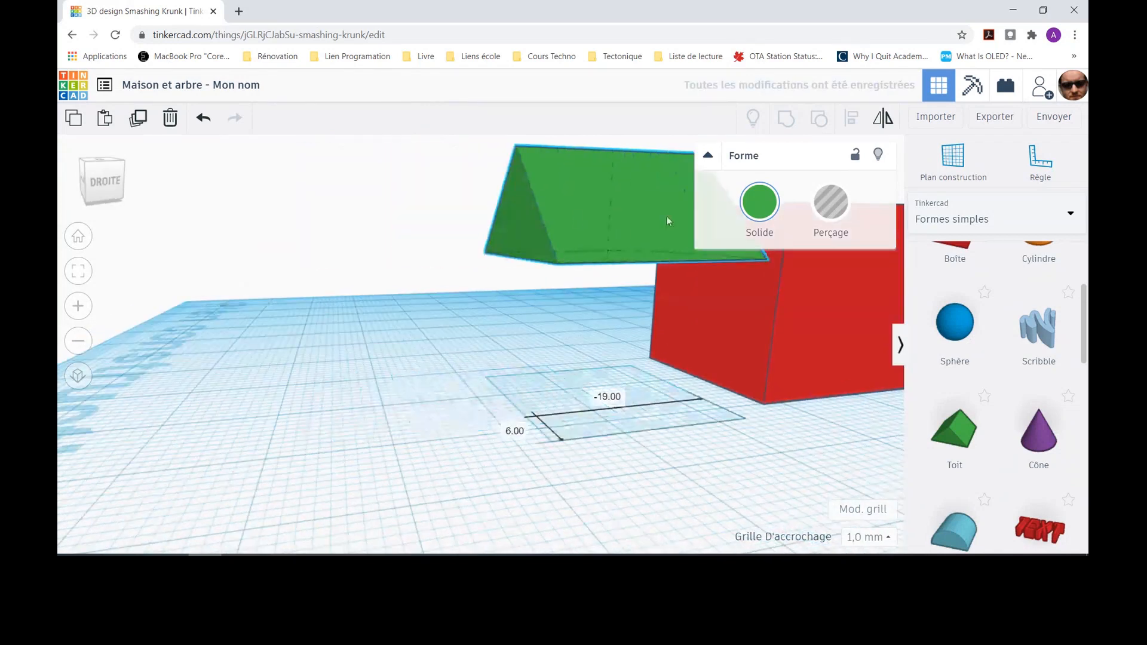
# Step: Try to slide the raised roof onto the red box from the right-side view, and undo that move
pyautogui.moveTo(304, 375); pyautogui.dragTo(206, 372, button='right')
pyautogui.moveTo(544, 388); pyautogui.dragTo(303, 396, button='right')
pyautogui.moveTo(279, 171); pyautogui.dragTo(471, 223)
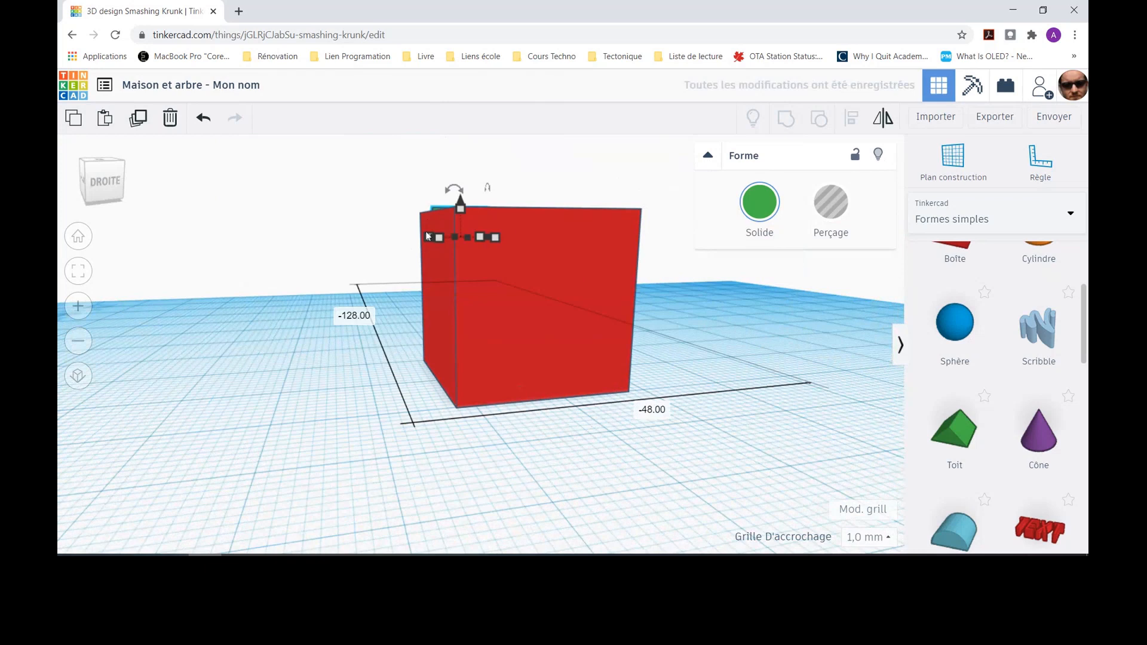
pyautogui.hotkey('ctrl', 'z')
pyautogui.moveTo(296, 188); pyautogui.dragTo(454, 188, button='right')
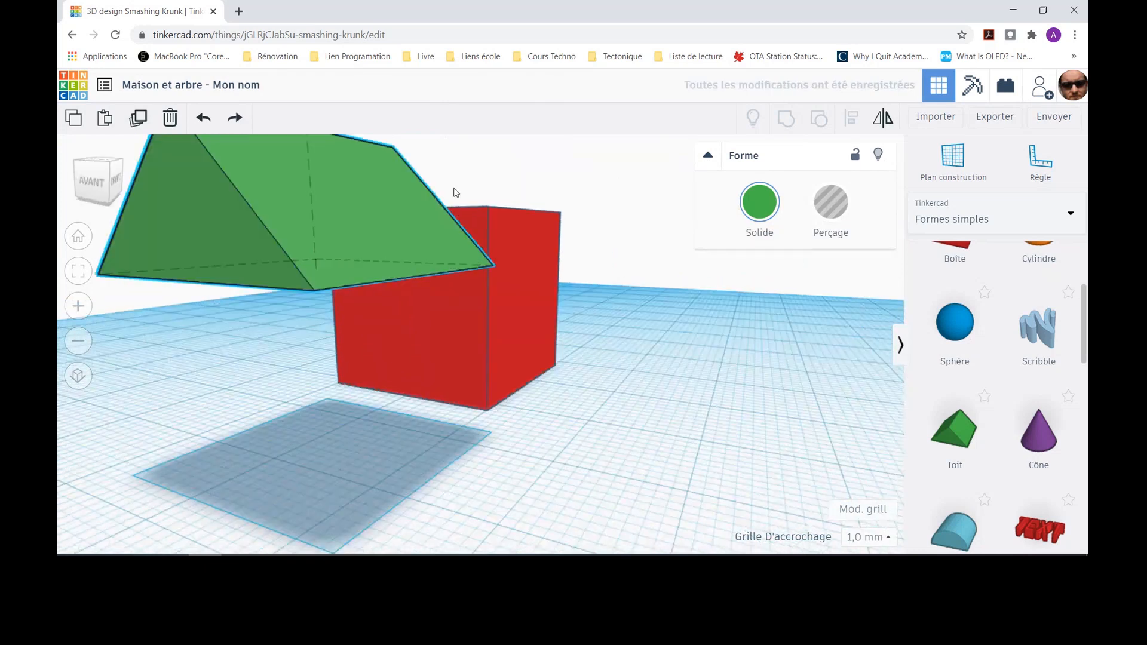
# Step: Reposition the floating roof in front of the red box and raise it to 19 mm above the workplane
pyautogui.moveTo(383, 212); pyautogui.dragTo(406, 181)
pyautogui.scroll(-5, 673, 333)
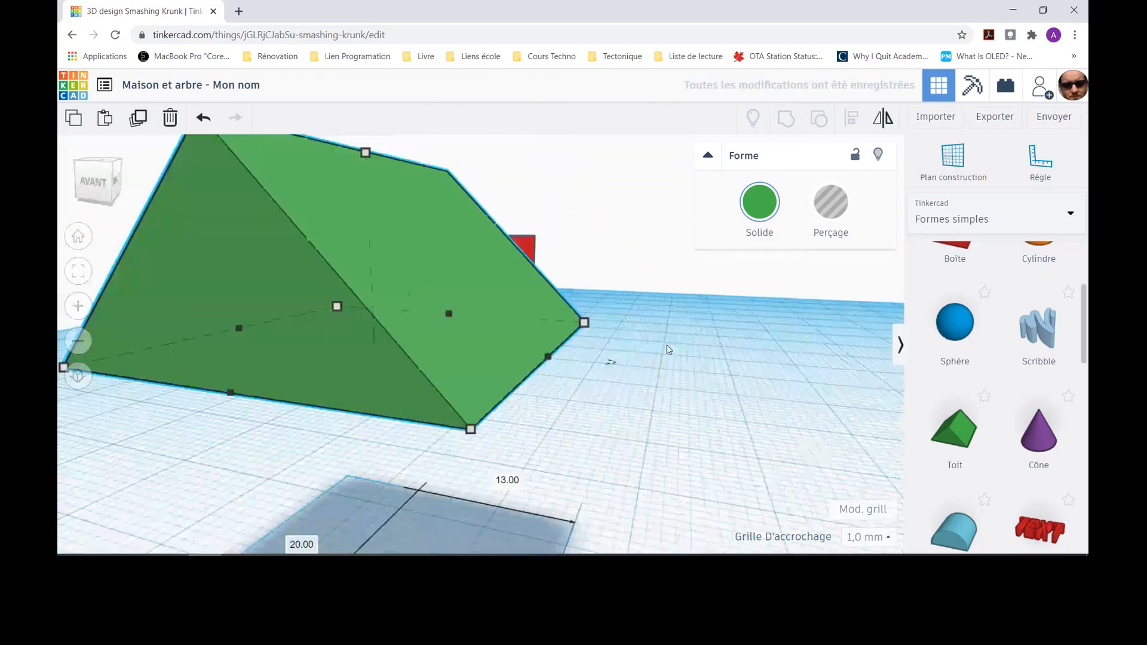
pyautogui.moveTo(453, 286); pyautogui.dragTo(392, 303)
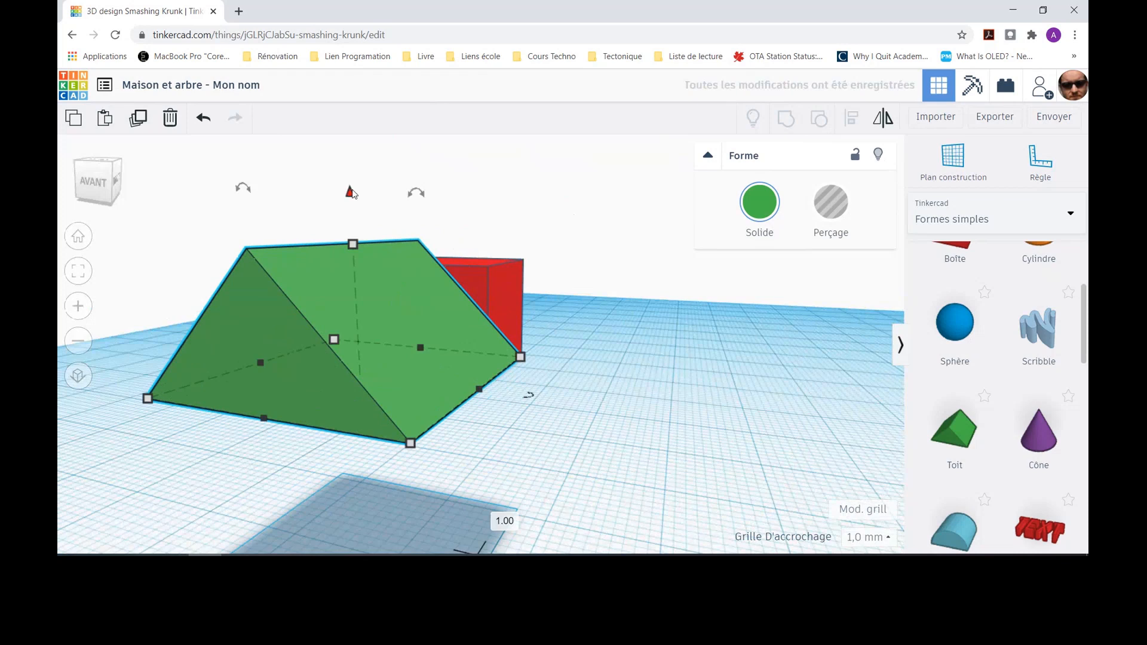
pyautogui.moveTo(351, 190); pyautogui.dragTo(353, 132)
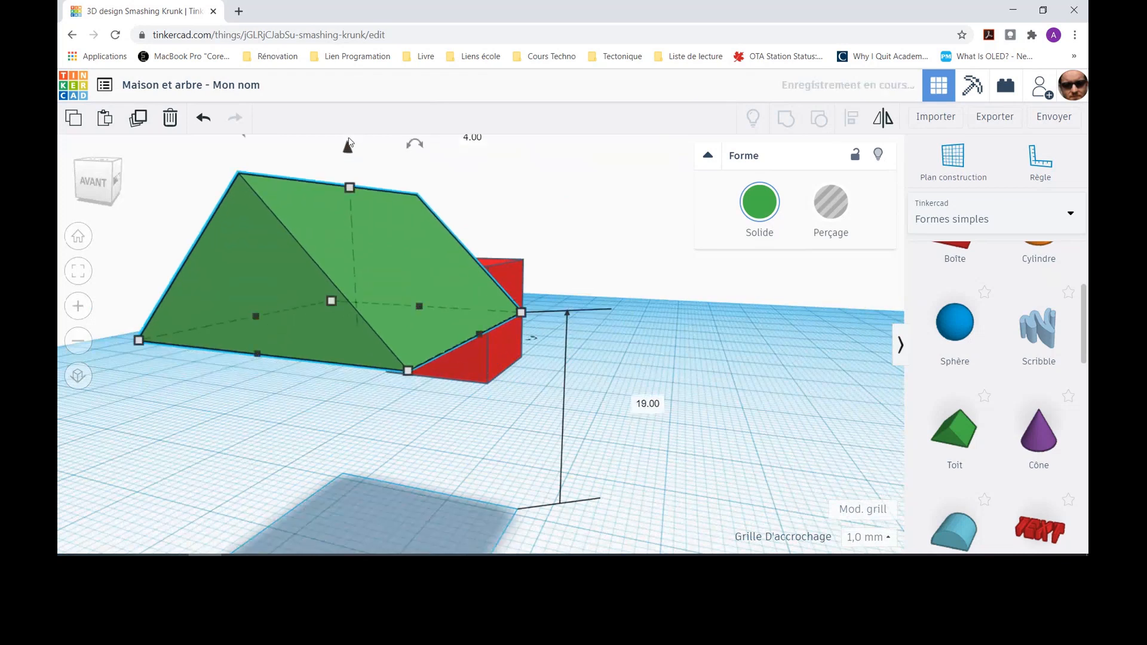
# Step: Try once more to slide the floating roof over the red box, and delete the roof
pyautogui.moveTo(389, 267); pyautogui.dragTo(428, 263)
pyautogui.scroll(4, 388, 274)
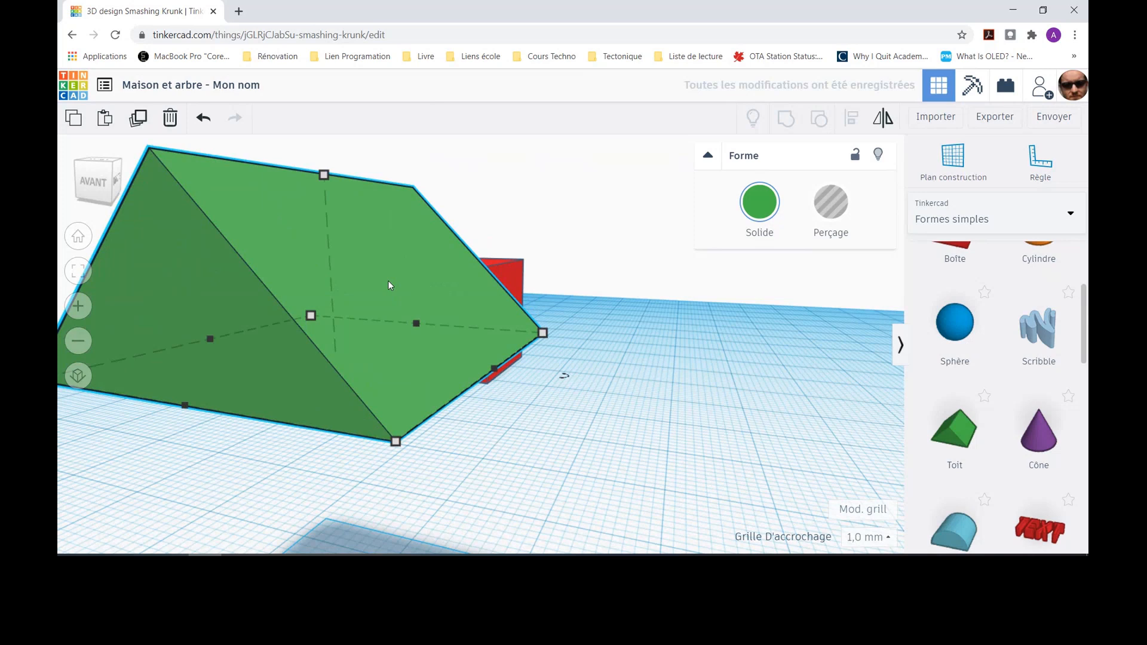
pyautogui.press('Delete')
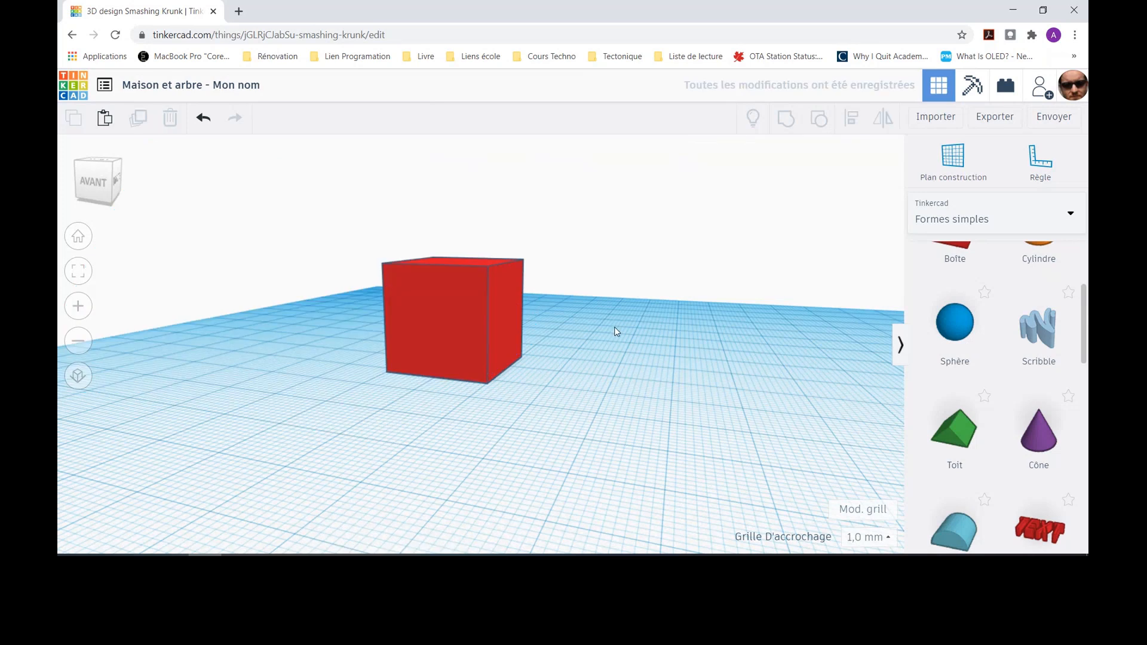
# Step: Set a new workplane on the top face of the red box
pyautogui.moveTo(614, 327)
pyautogui.mouseDown(button='right')
pyautogui.moveTo(613, 351)
pyautogui.moveTo(618, 341)
pyautogui.mouseUp(button='right')
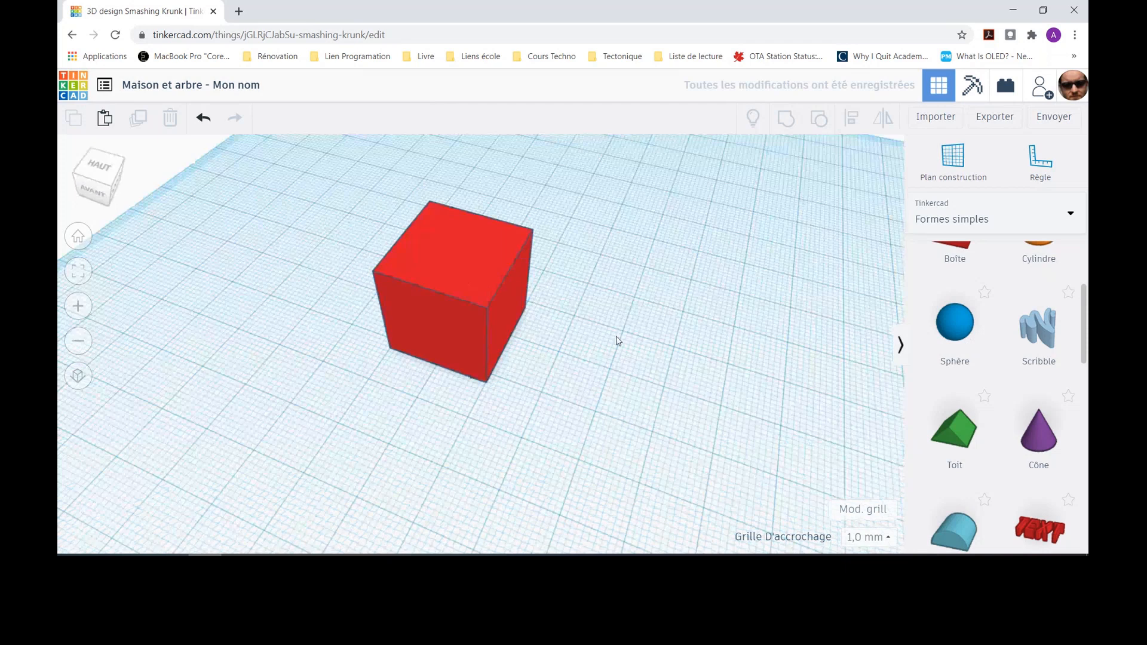
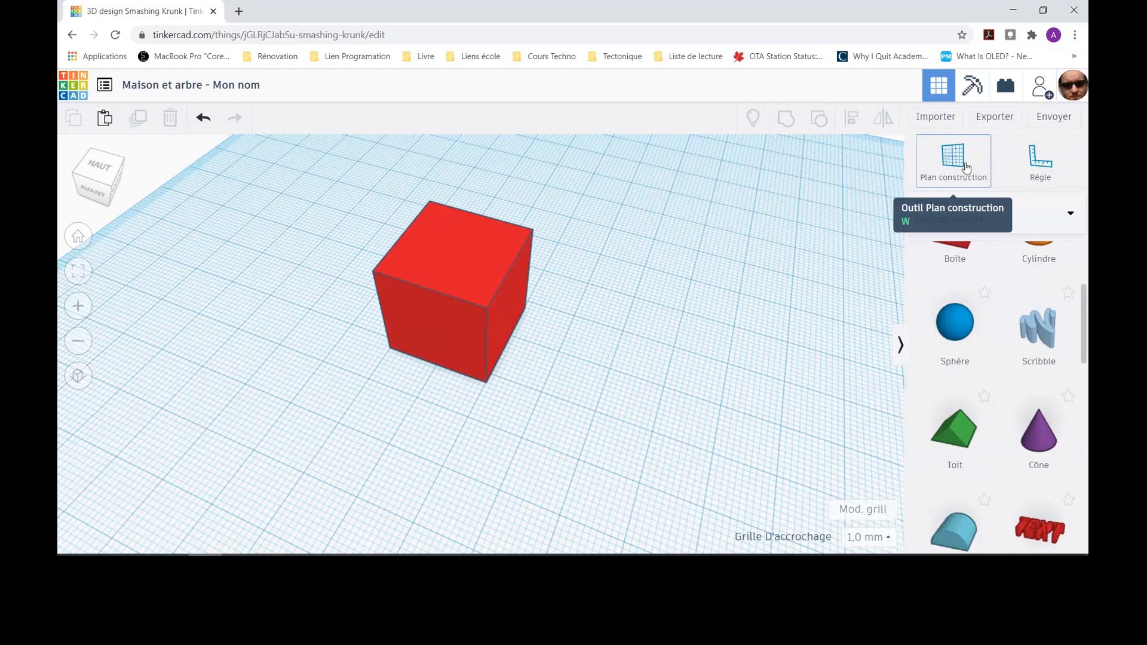
pyautogui.click(966, 168)
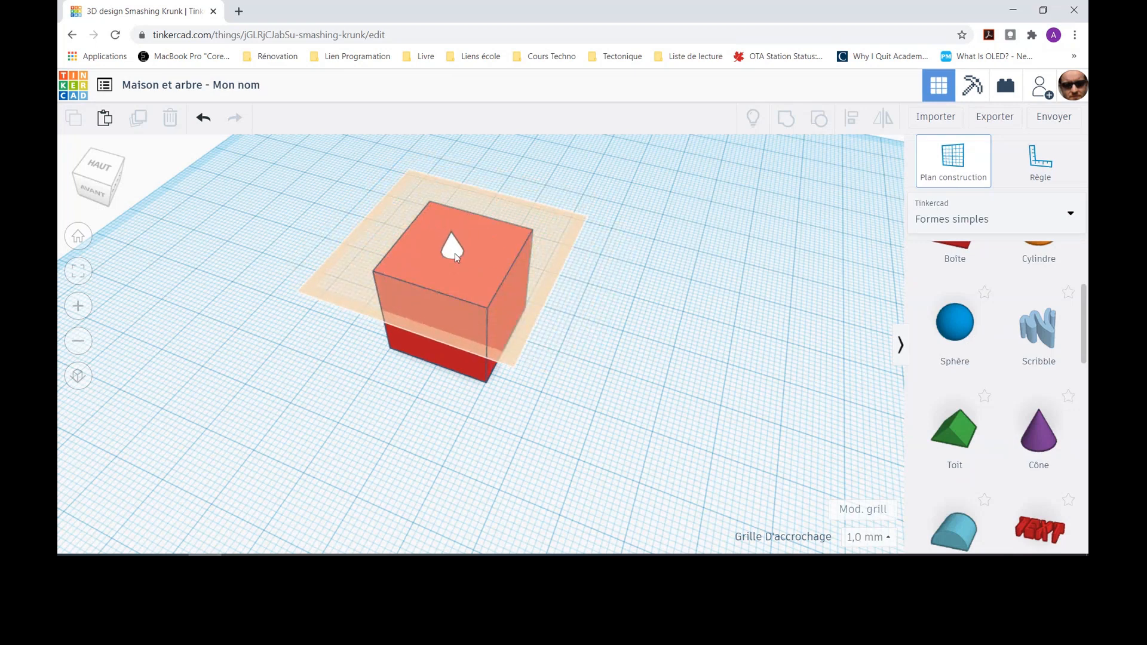
pyautogui.click(455, 257)
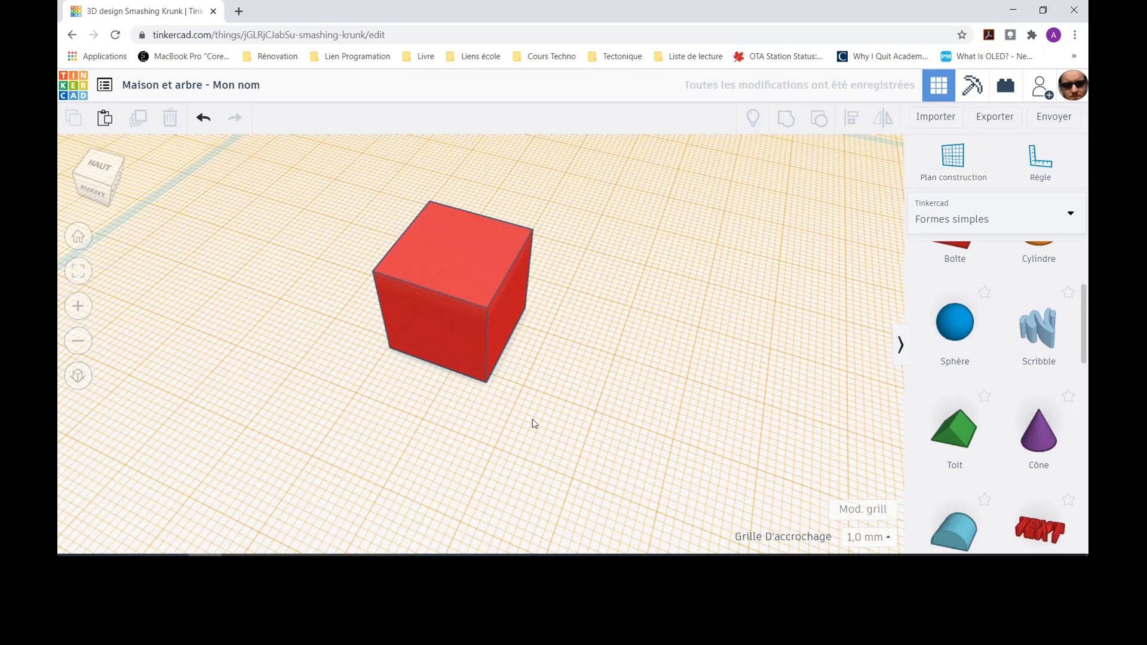
pyautogui.moveTo(538, 417)
pyautogui.mouseDown(button='right')
pyautogui.moveTo(544, 348)
pyautogui.moveTo(547, 432)
pyautogui.moveTo(547, 417)
pyautogui.mouseUp(button='right')
pyautogui.moveTo(545, 391); pyautogui.dragTo(544, 379, button='right')
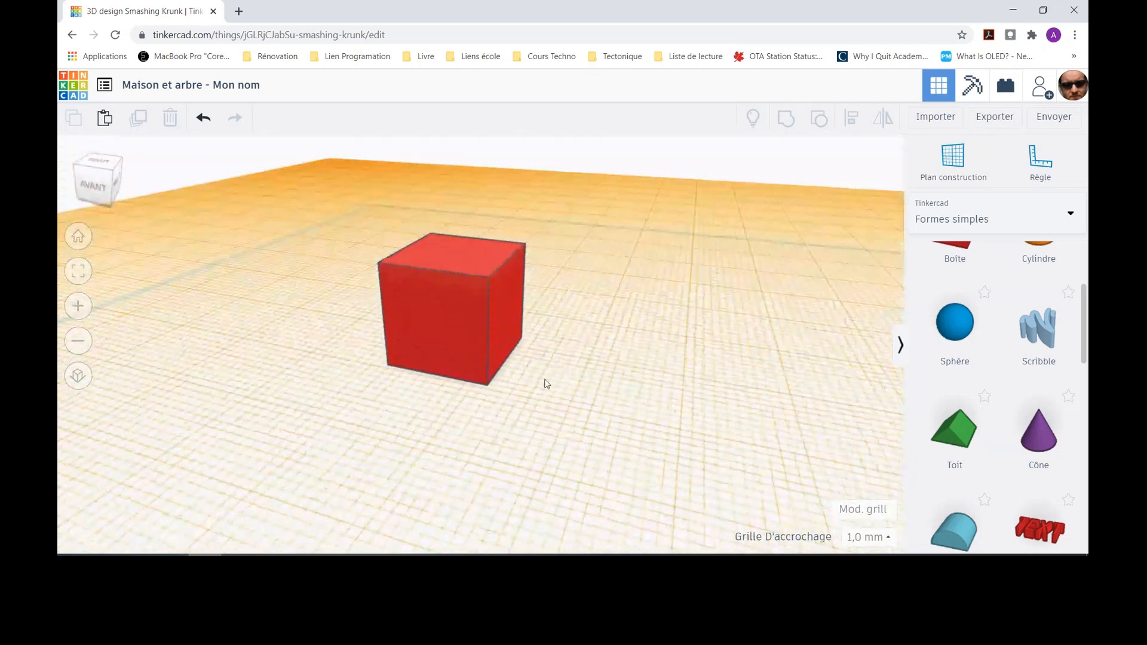
# Step: Try placing a green roof on the red box's top-face workplane, undo the placement, and restore the base workplane
pyautogui.moveTo(962, 434); pyautogui.dragTo(454, 203)
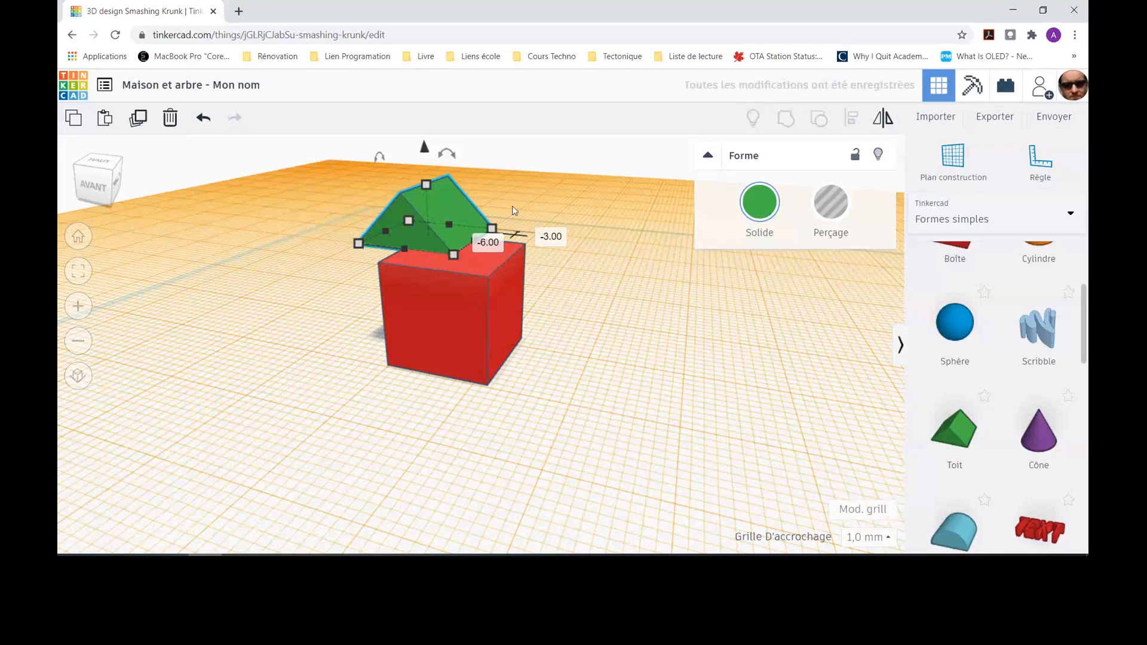
pyautogui.hotkey('ctrl', 'z')
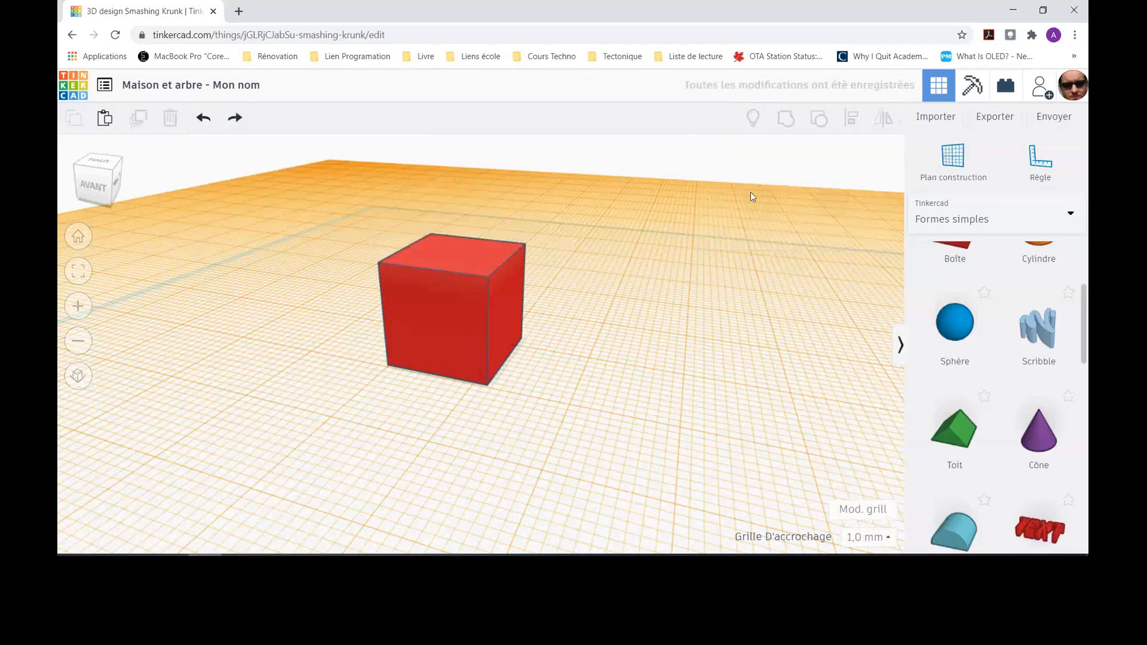
pyautogui.click(924, 159)
pyautogui.click(843, 159)
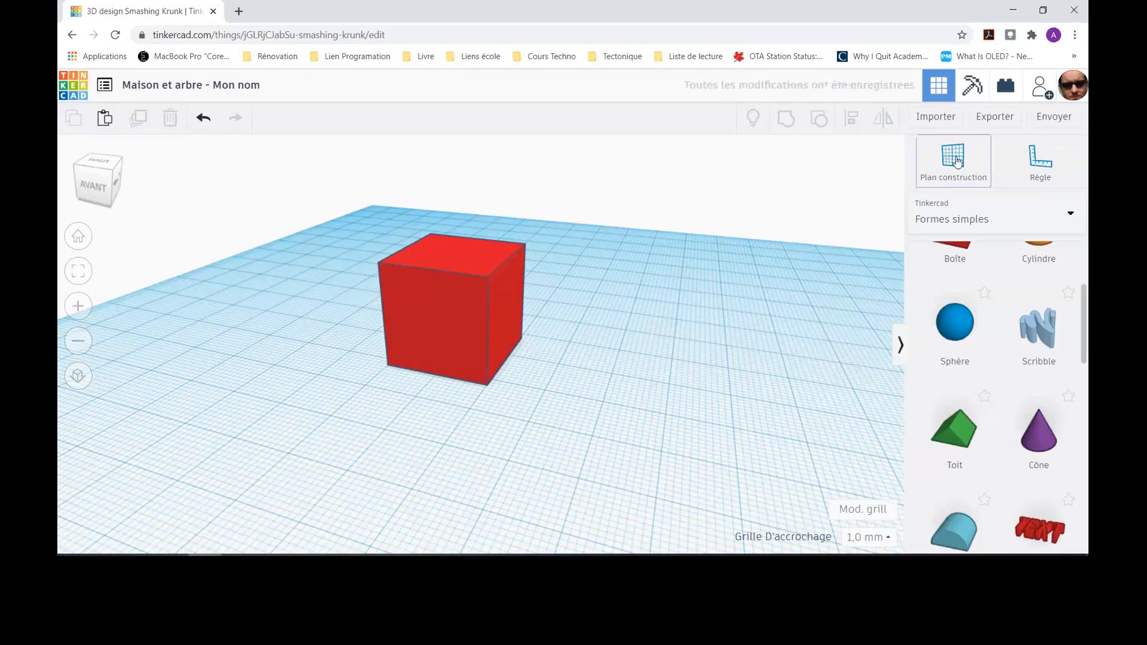
# Step: Try a workplane on the red box's right side face with a roof placed on it, undo the roof, and restore the base workplane
pyautogui.click(956, 161)
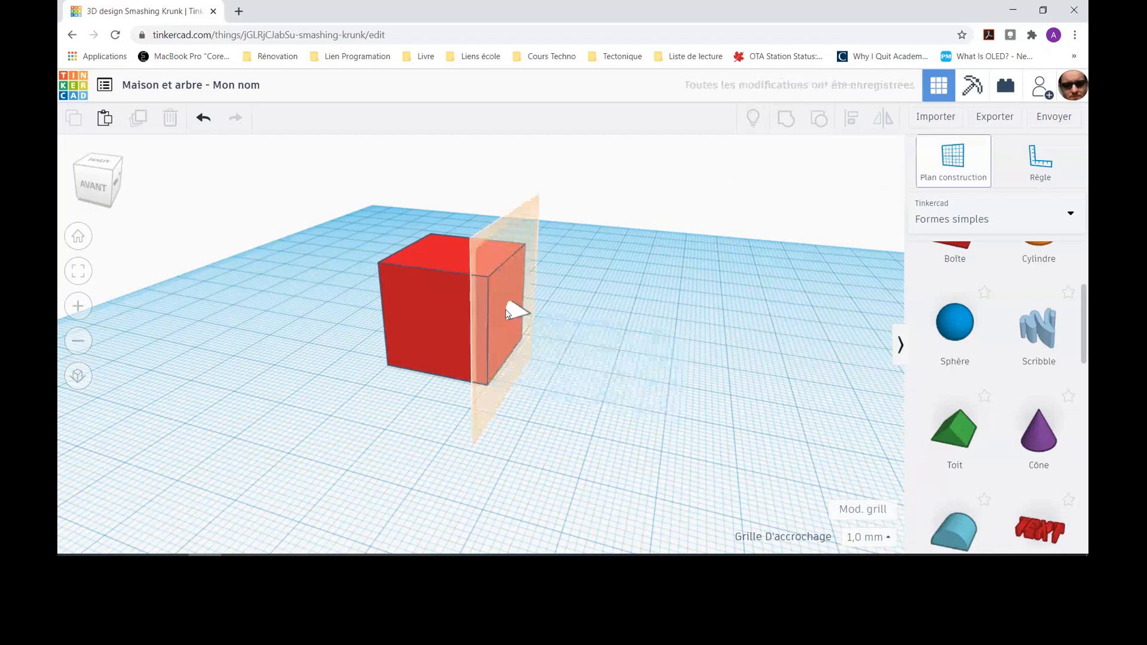
pyautogui.click(507, 312)
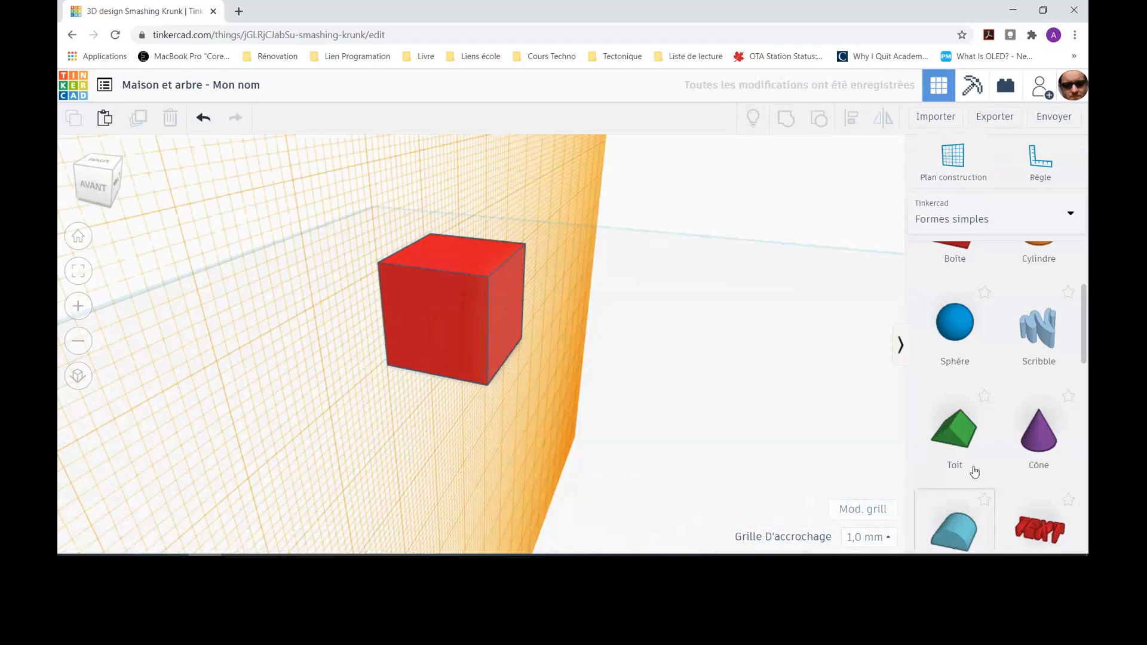
pyautogui.moveTo(955, 430); pyautogui.dragTo(529, 260)
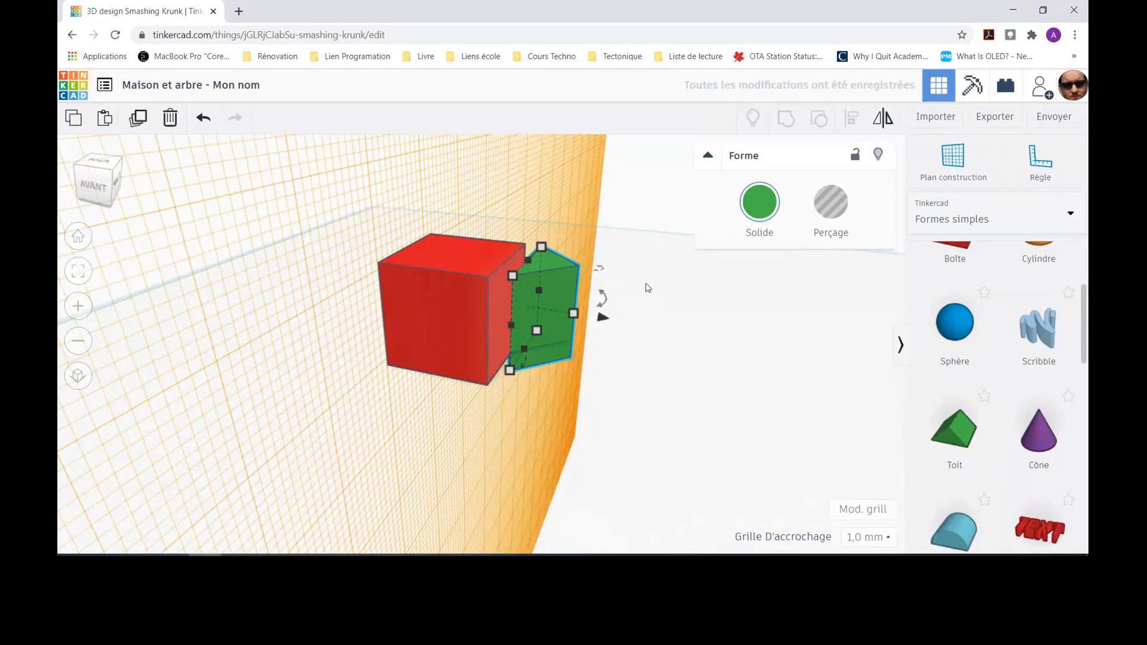
pyautogui.hotkey('ctrl', 'z')
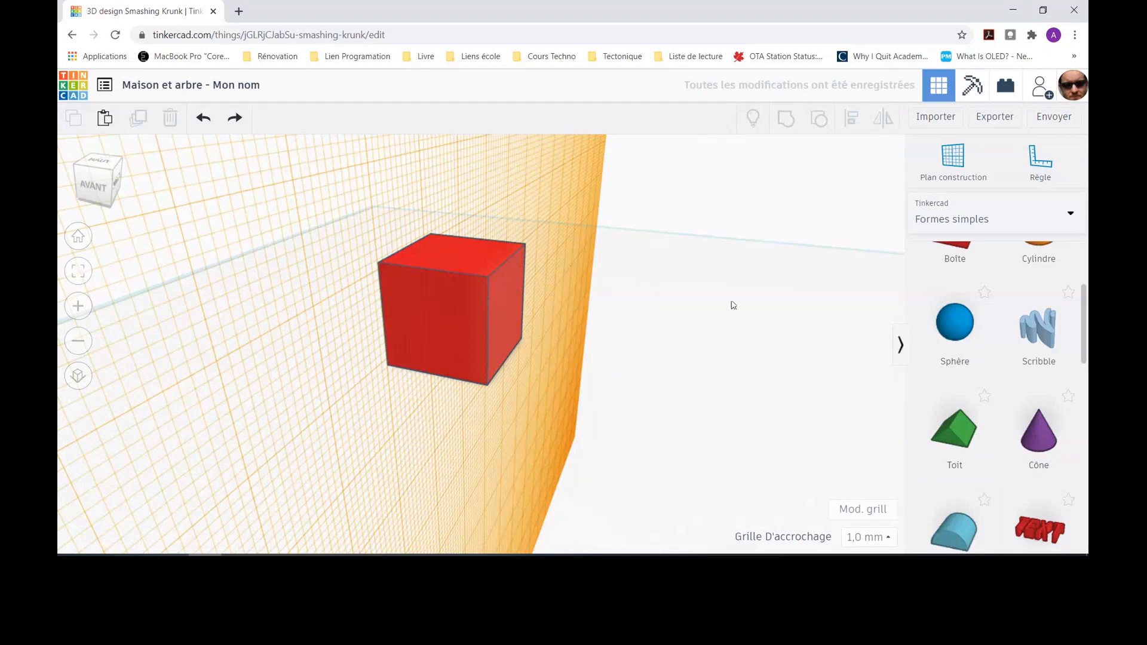
pyautogui.moveTo(953, 159); pyautogui.dragTo(726, 198)
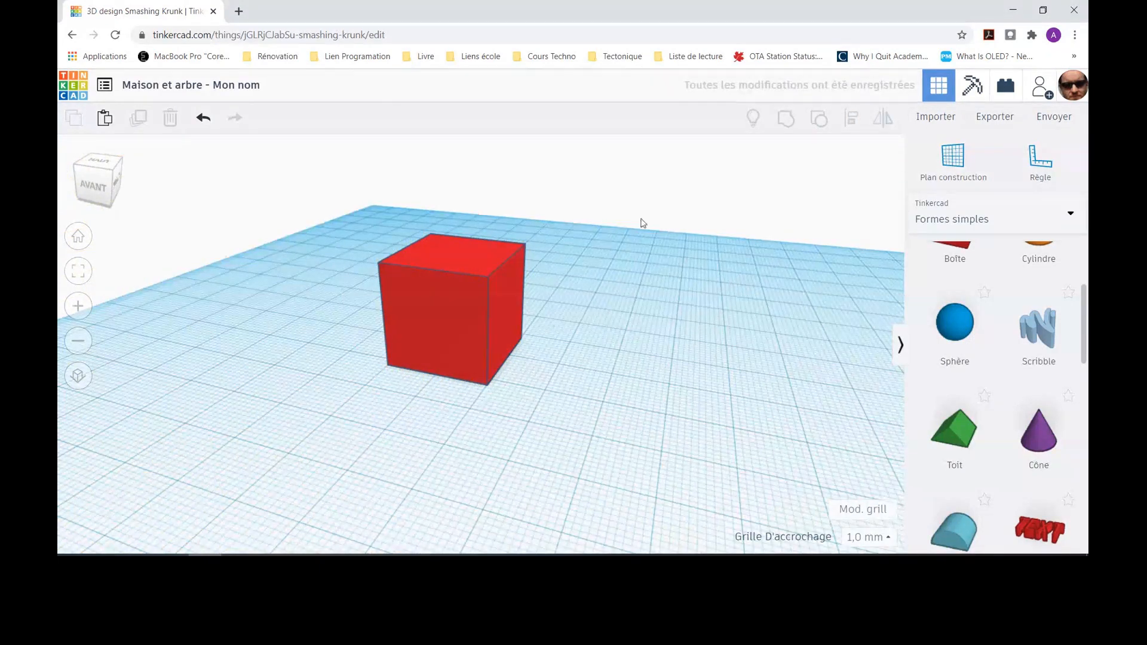
# Step: Set the workplane on the red box's top face once more, and return it to the base level
pyautogui.click(953, 164)
pyautogui.click(445, 257)
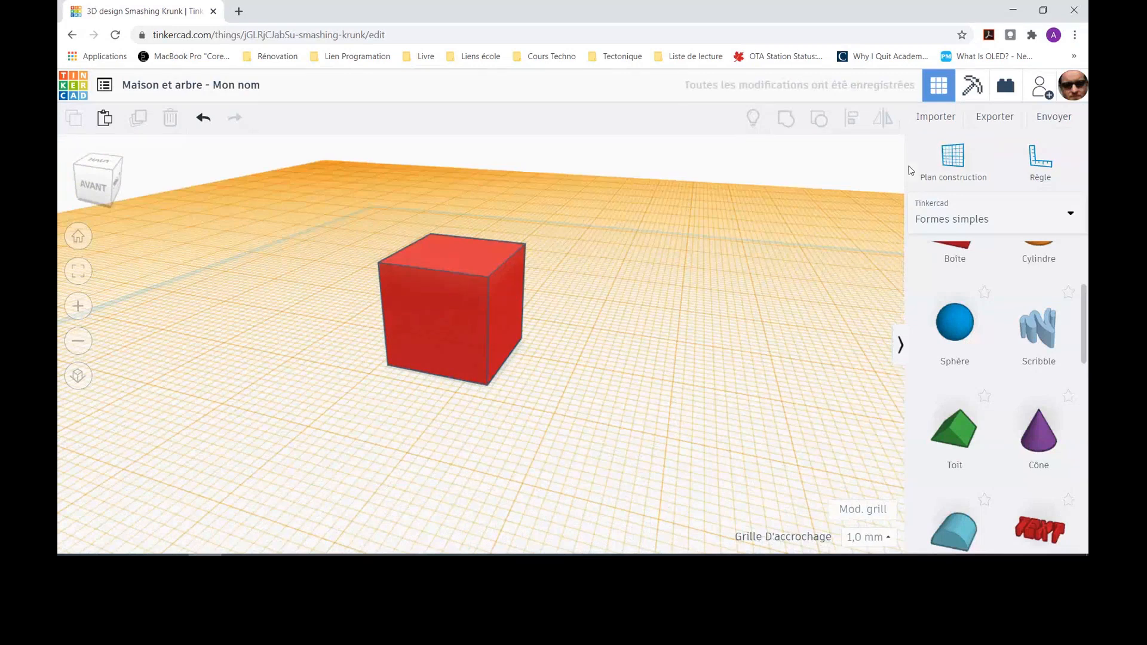
pyautogui.click(956, 161)
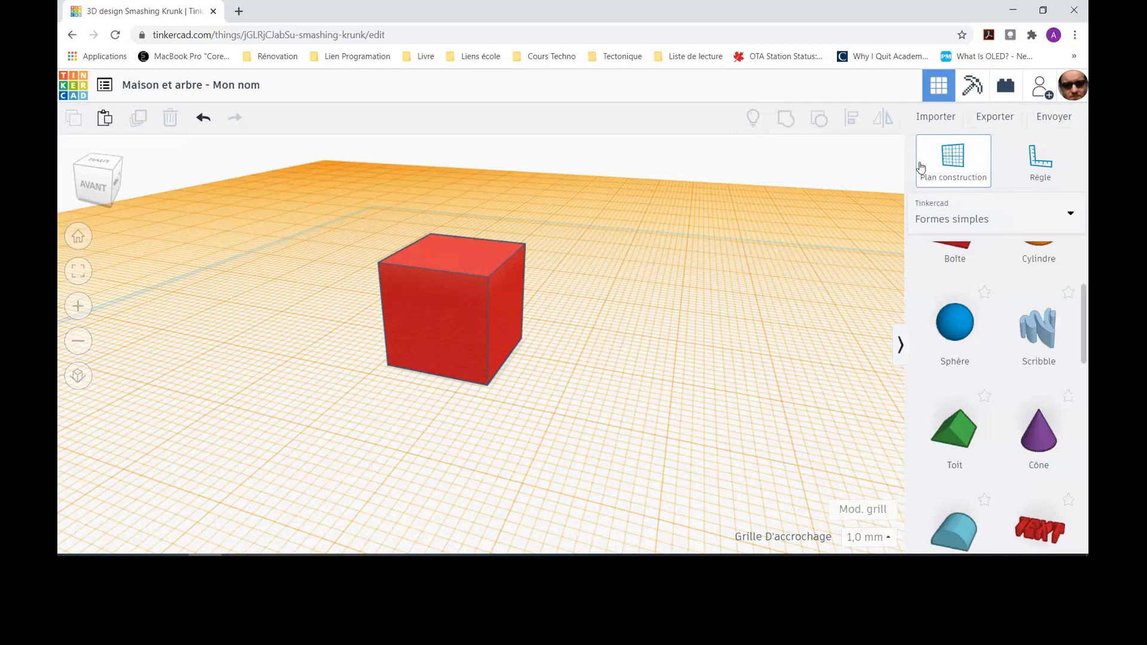
pyautogui.click(702, 170)
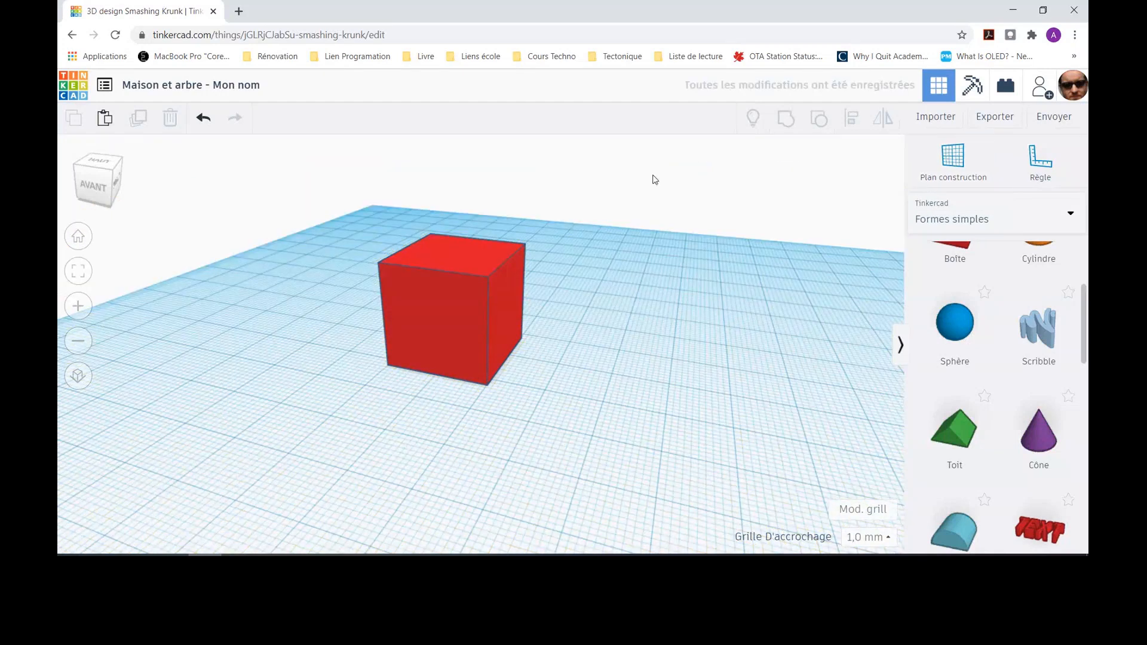
# Step: Set the workplane on the red box's top face and place a green roof shape on it
pyautogui.moveTo(599, 356); pyautogui.dragTo(607, 379, button='right')
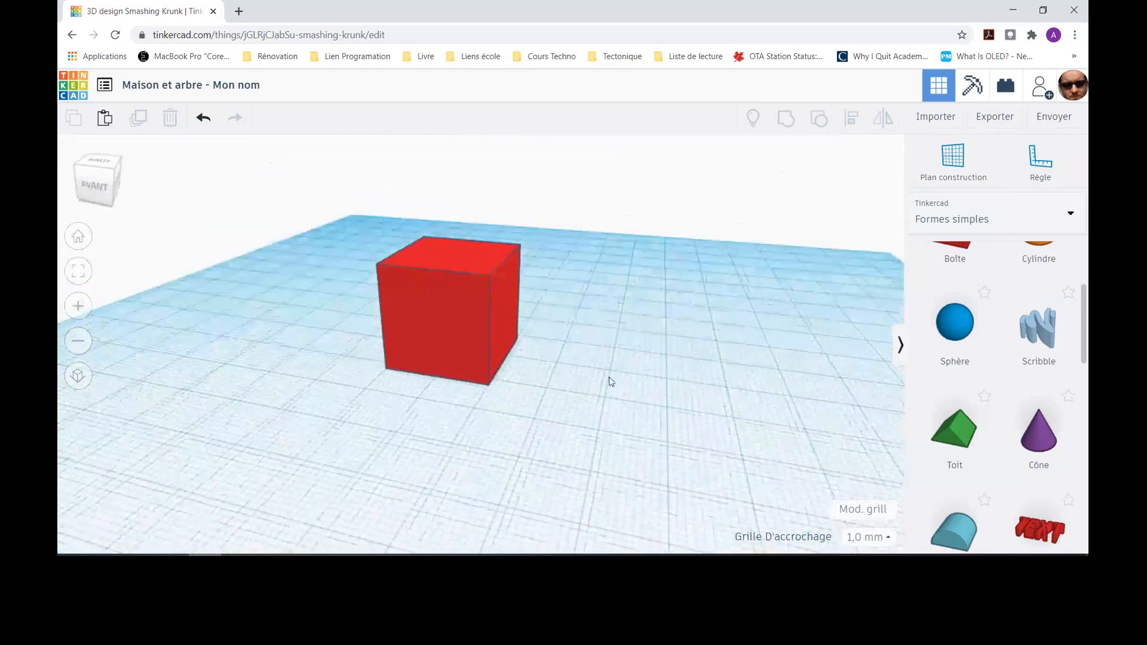
pyautogui.click(951, 171)
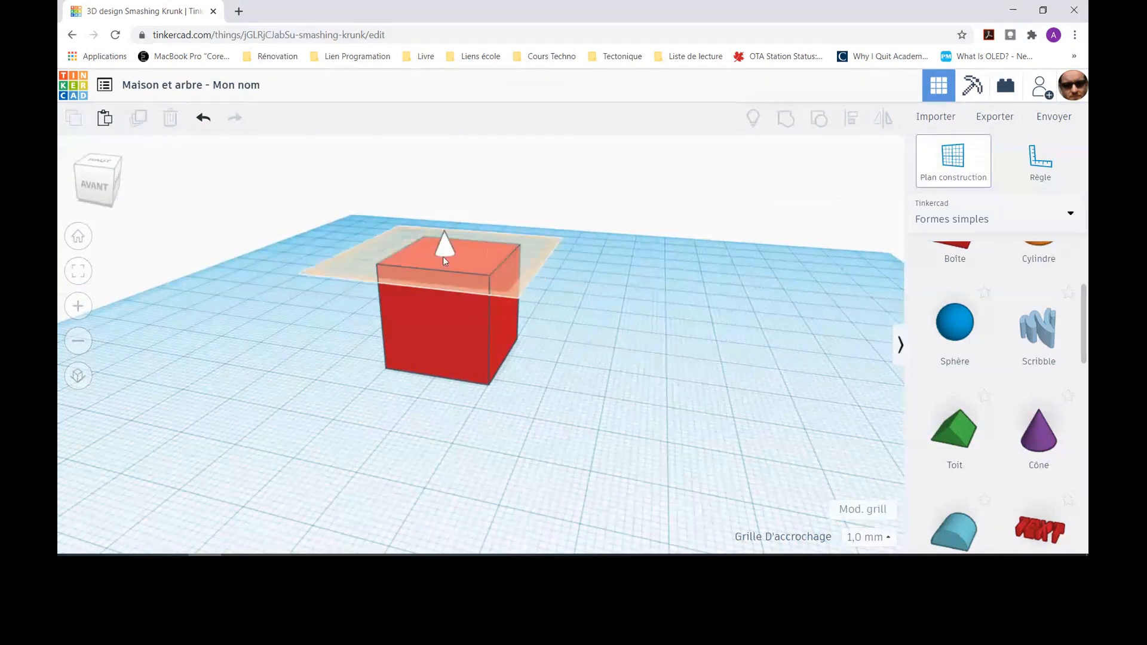
pyautogui.click(442, 260)
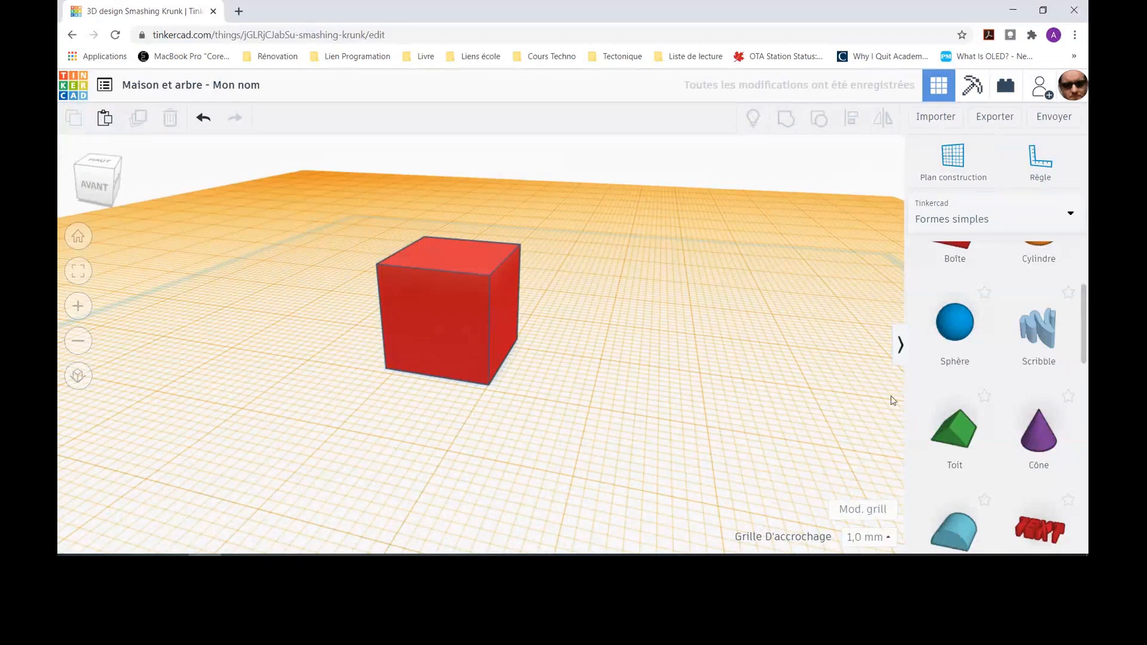
pyautogui.click(951, 434)
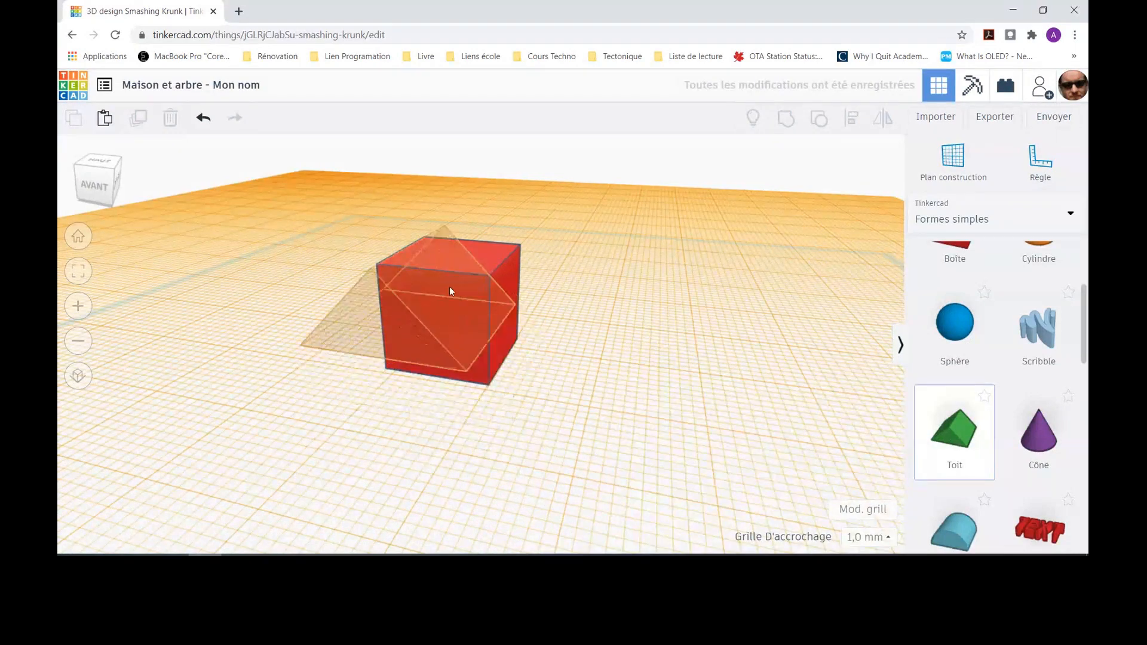
pyautogui.click(438, 242)
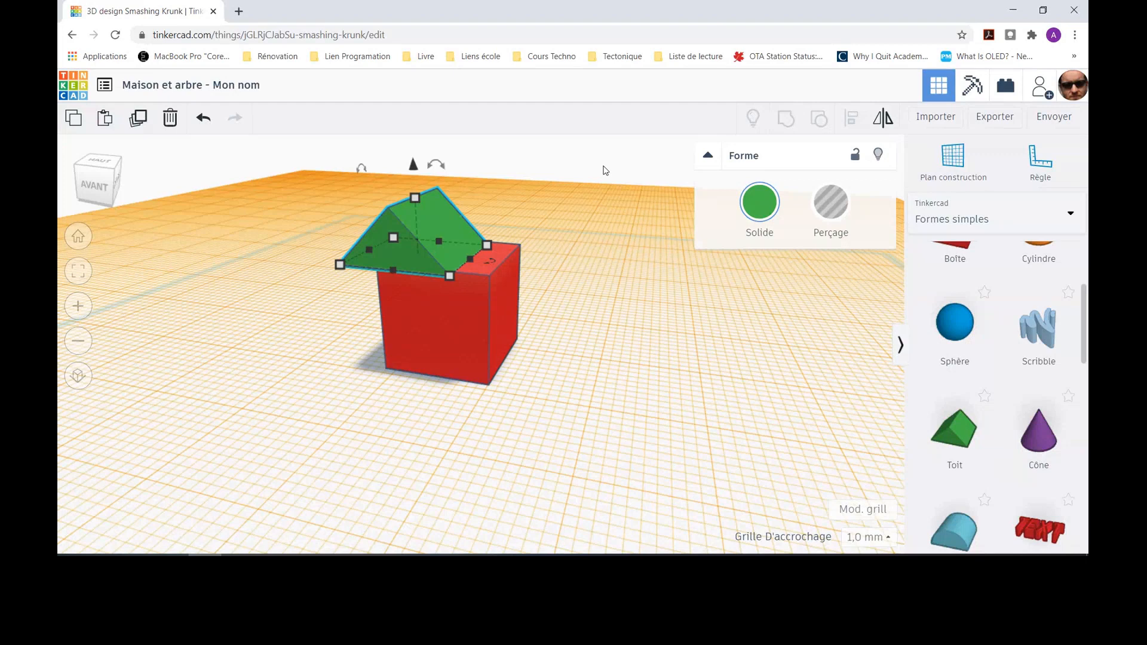
# Step: Return the workplane to the base level and check the roof's position on the box from several angles
pyautogui.click(952, 170)
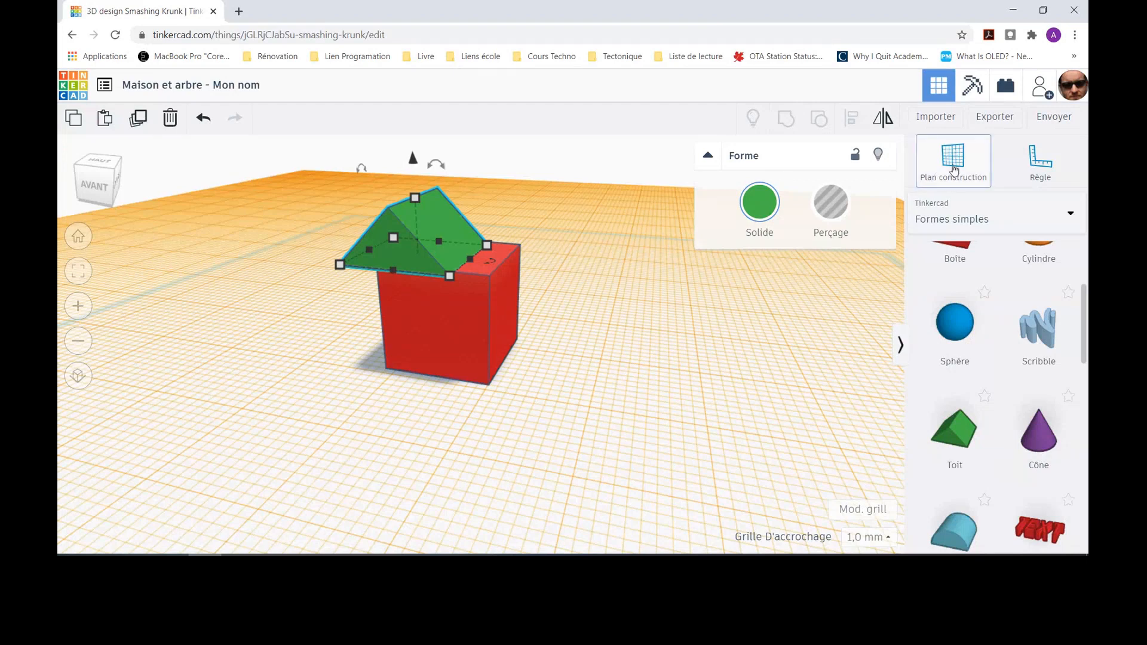
pyautogui.click(569, 166)
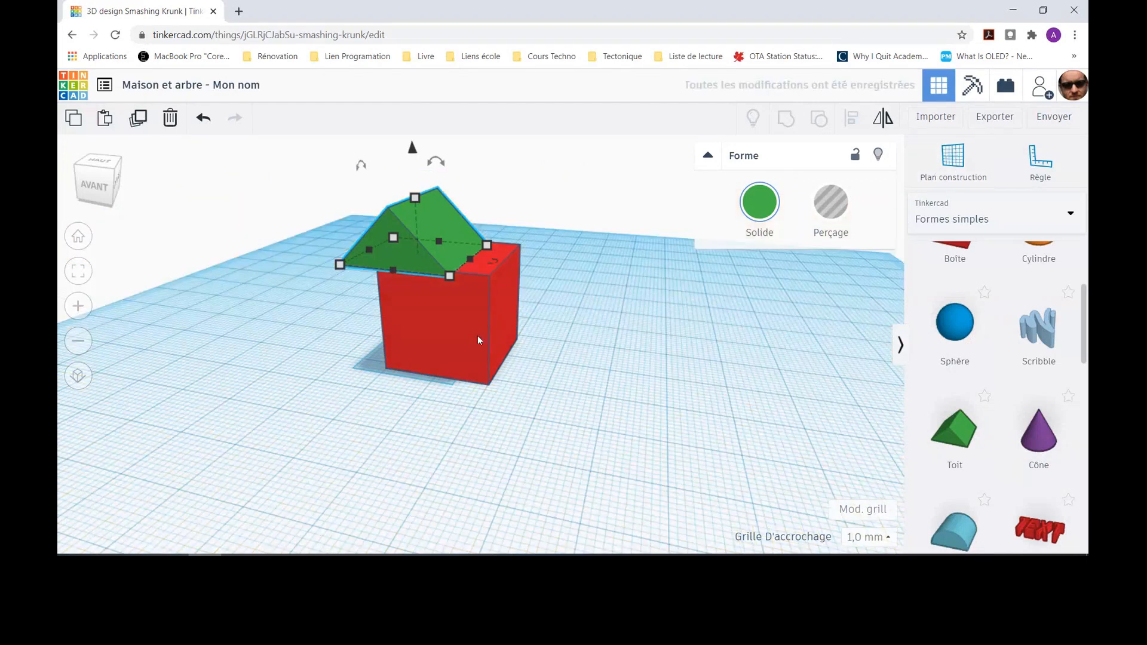
pyautogui.moveTo(426, 381); pyautogui.dragTo(77, 438, button='right')
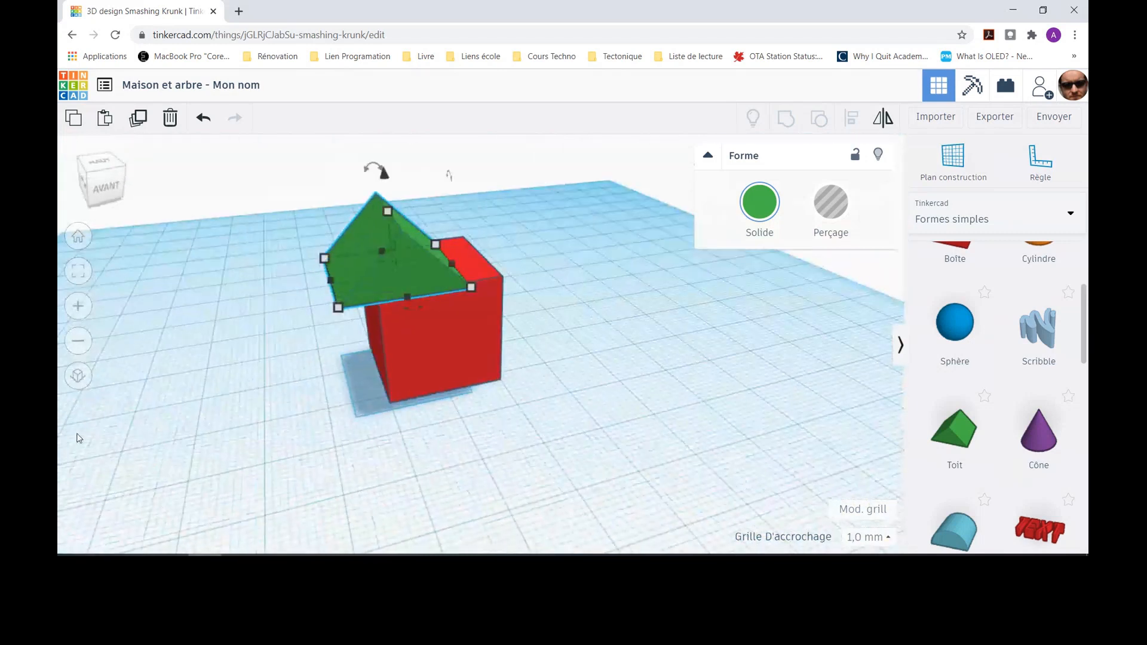
pyautogui.moveTo(583, 431); pyautogui.dragTo(474, 464, button='right')
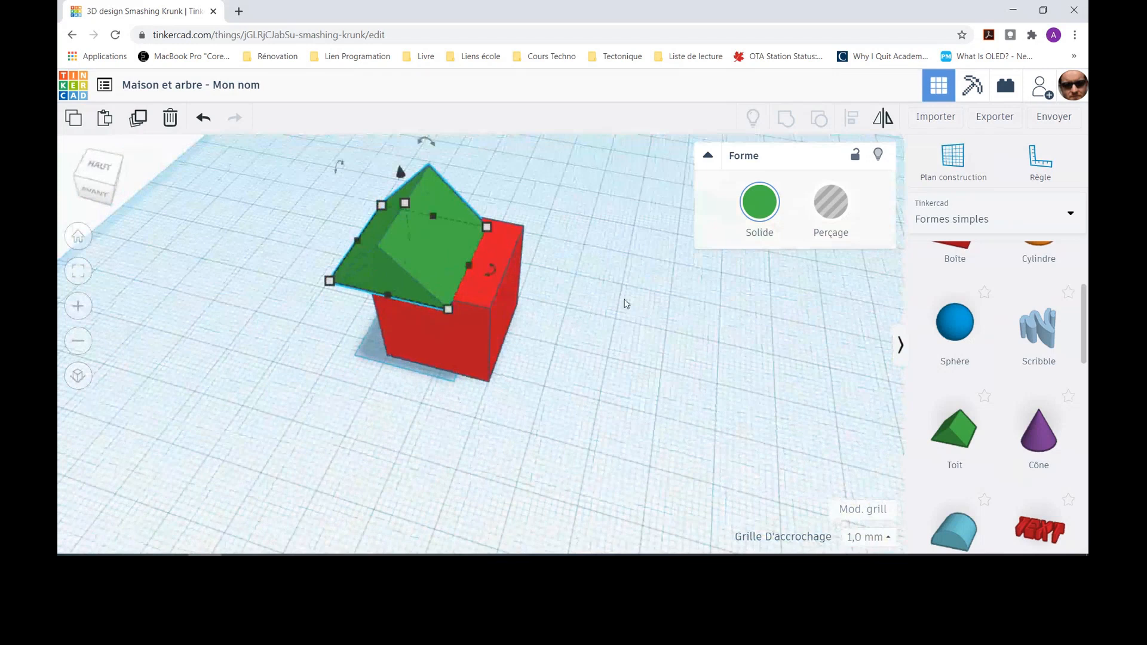
pyautogui.moveTo(615, 318); pyautogui.dragTo(616, 379, button='middle')
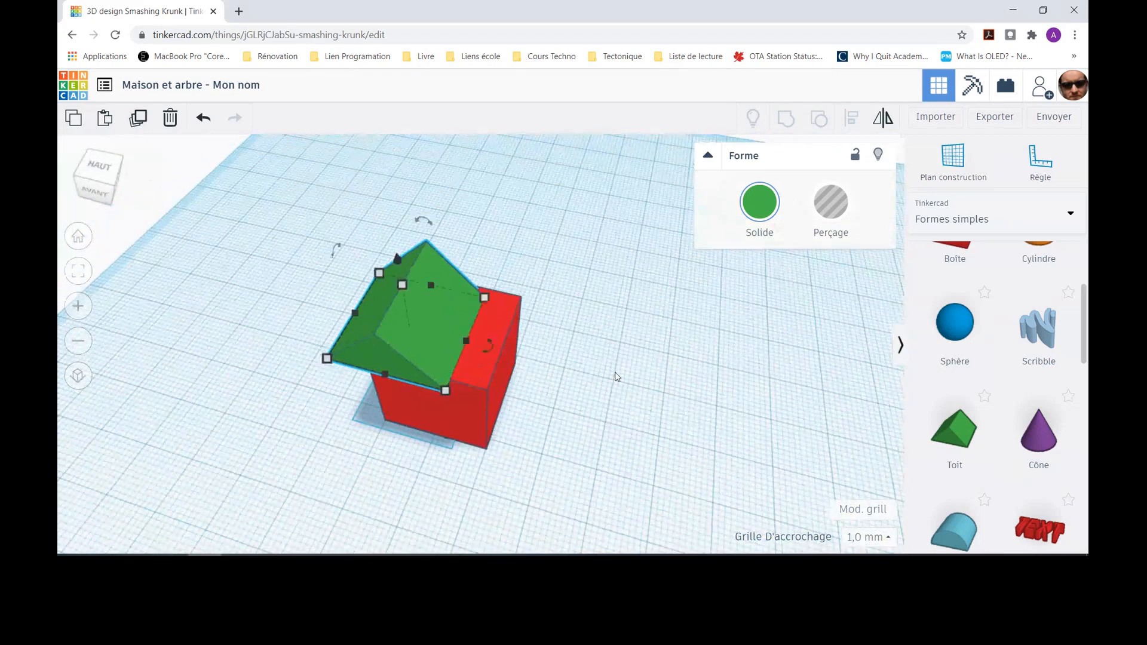
# Step: Align the roof and the red box on their centres in both horizontal directions
pyautogui.moveTo(634, 493); pyautogui.dragTo(266, 178)
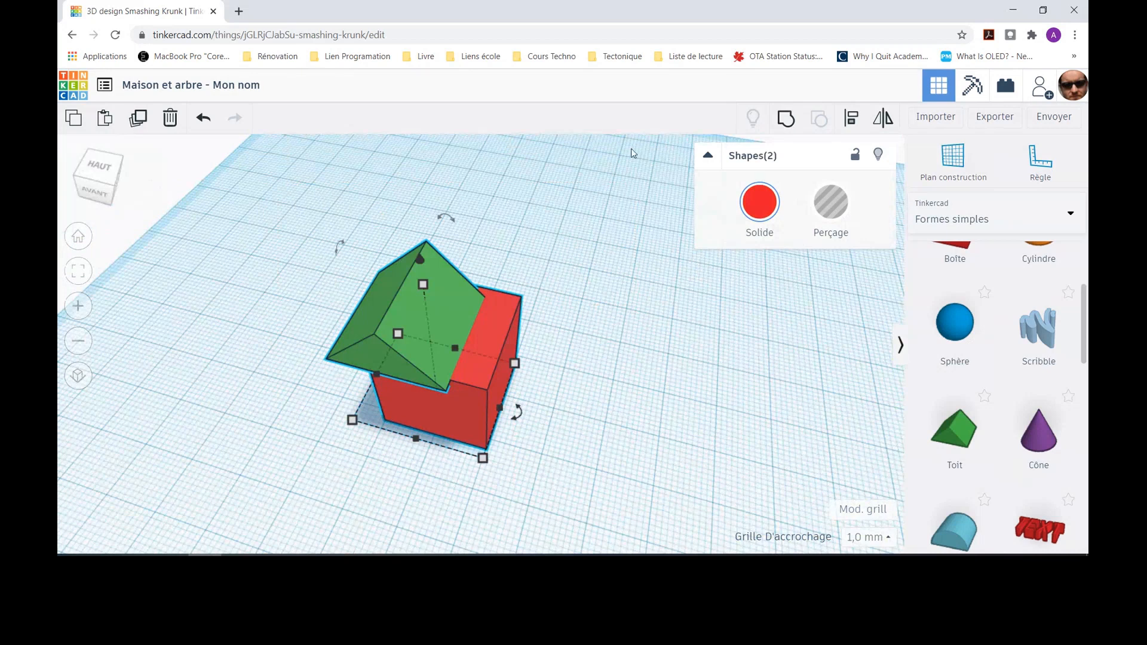
pyautogui.click(853, 119)
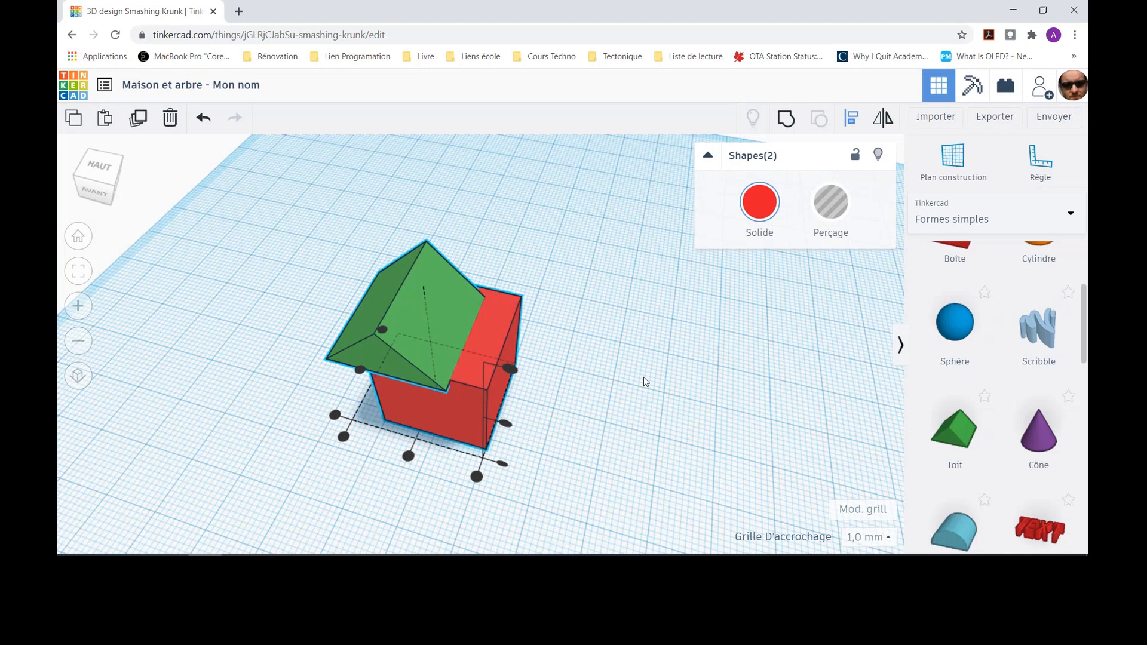
pyautogui.moveTo(408, 456)
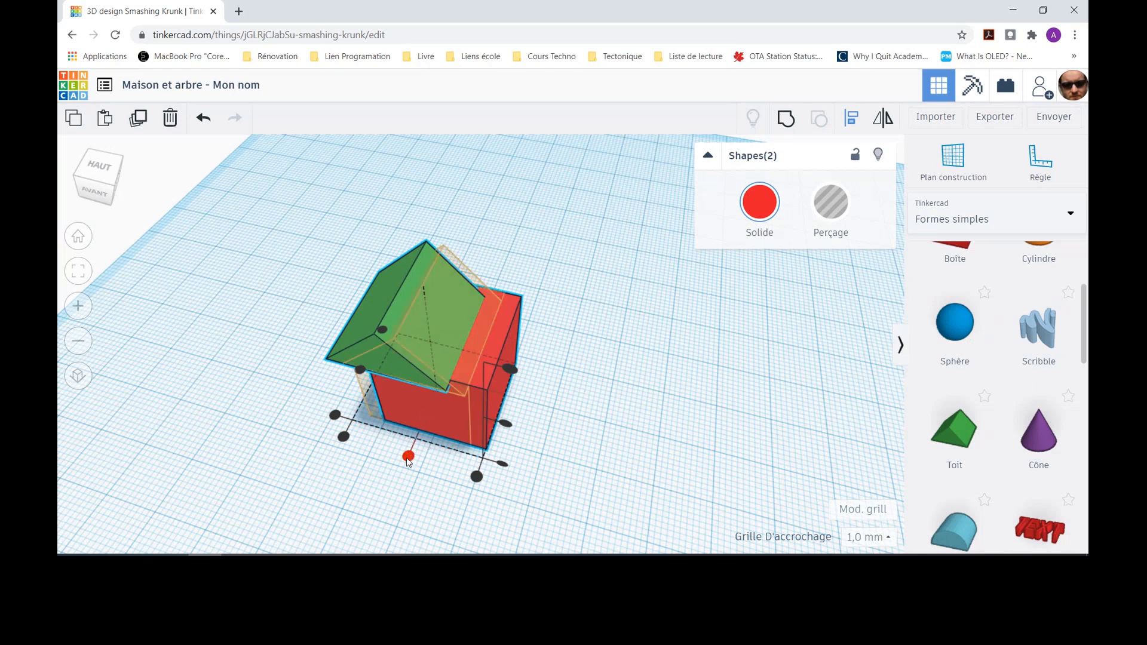
pyautogui.click(409, 457)
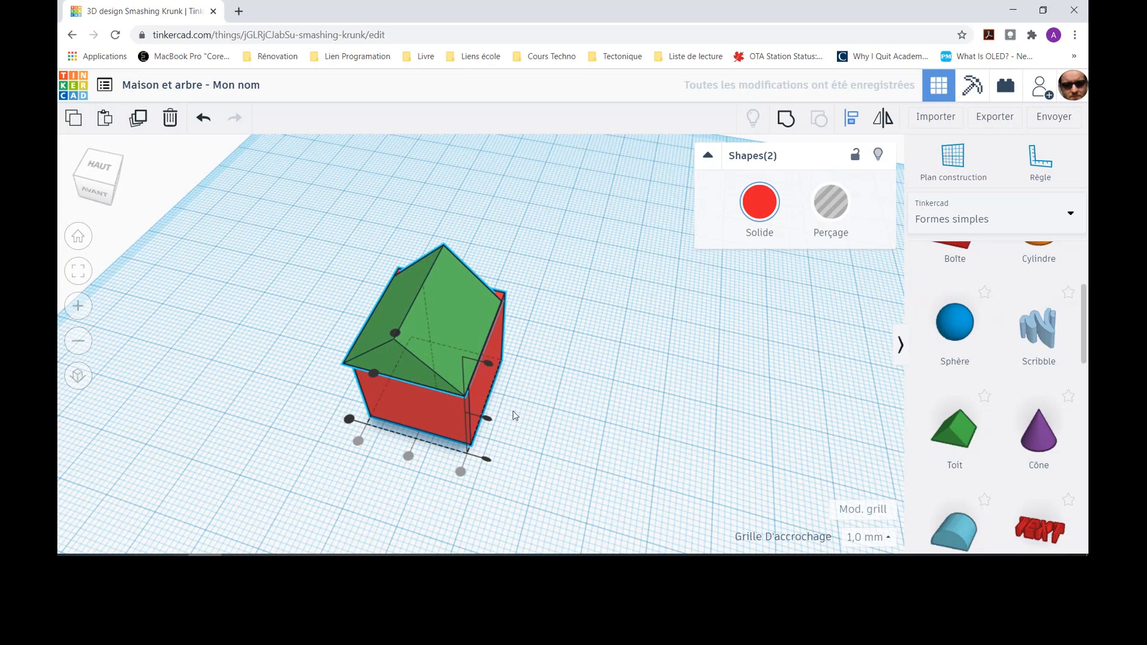
pyautogui.moveTo(512, 451); pyautogui.dragTo(377, 449, button='right')
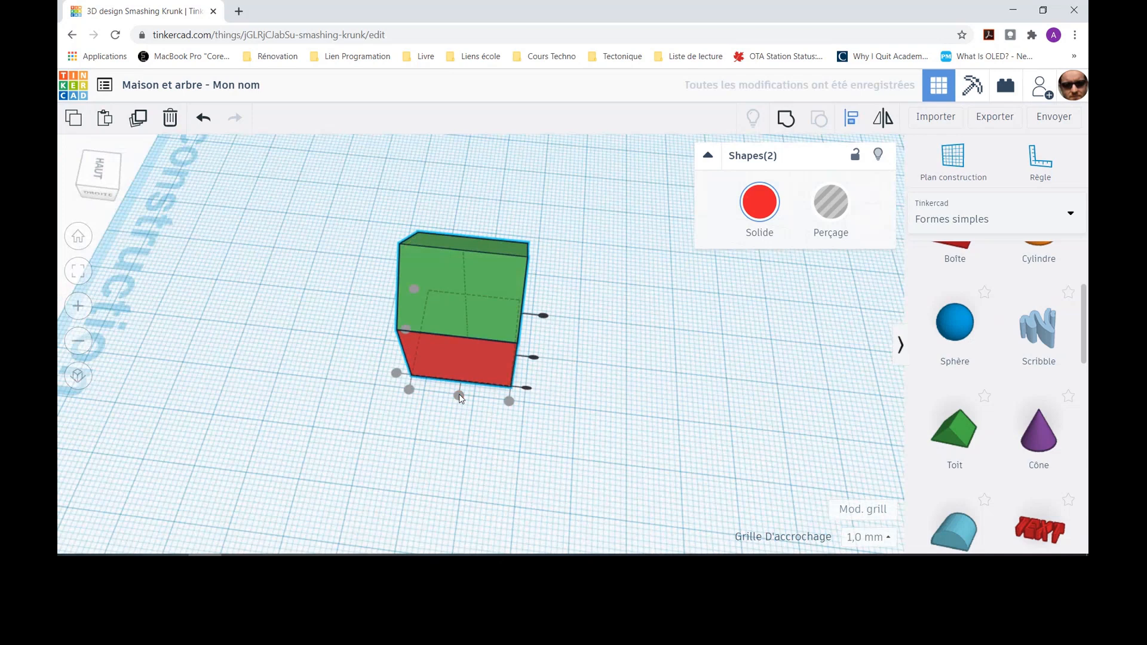
pyautogui.moveTo(330, 428); pyautogui.dragTo(645, 338, button='right')
pyautogui.moveTo(321, 409); pyautogui.dragTo(239, 406, button='right')
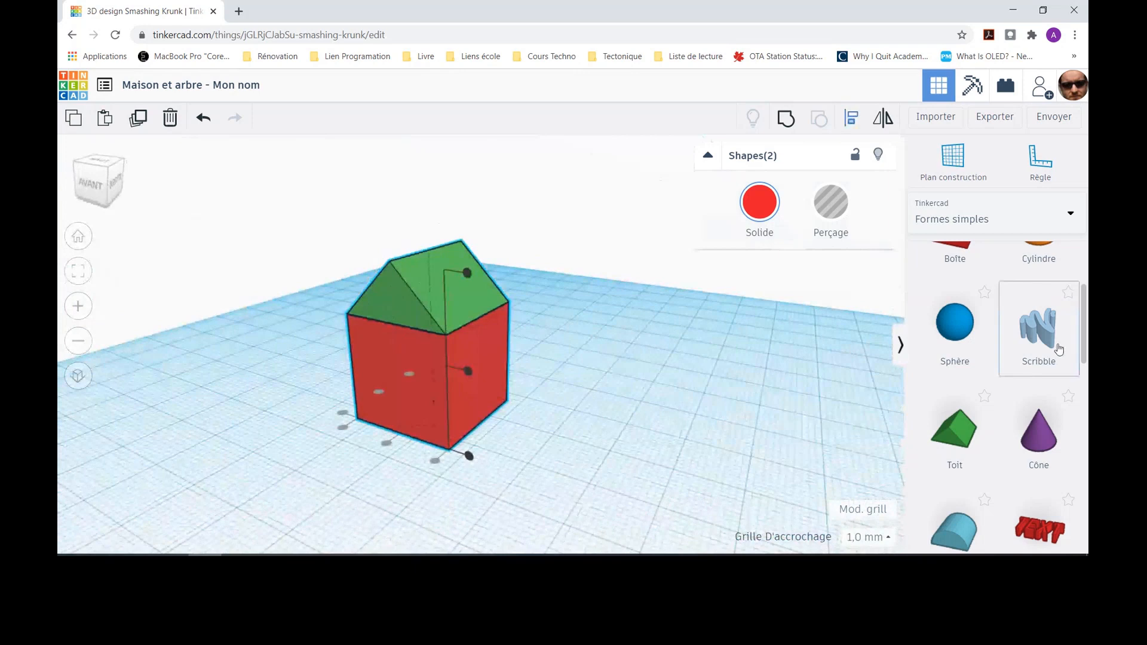
# Step: Add a second solid red box on the workplane beside the right side of the house and collapse its shape settings
pyautogui.scroll(3, 1054, 359)
pyautogui.click(975, 391)
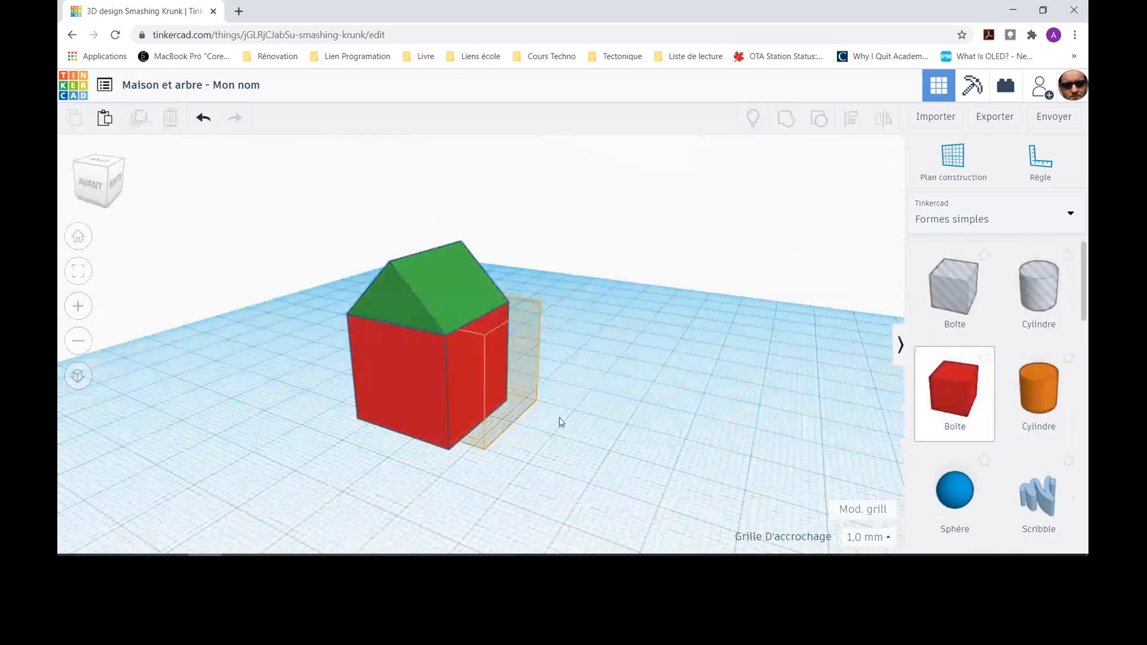
pyautogui.click(629, 438)
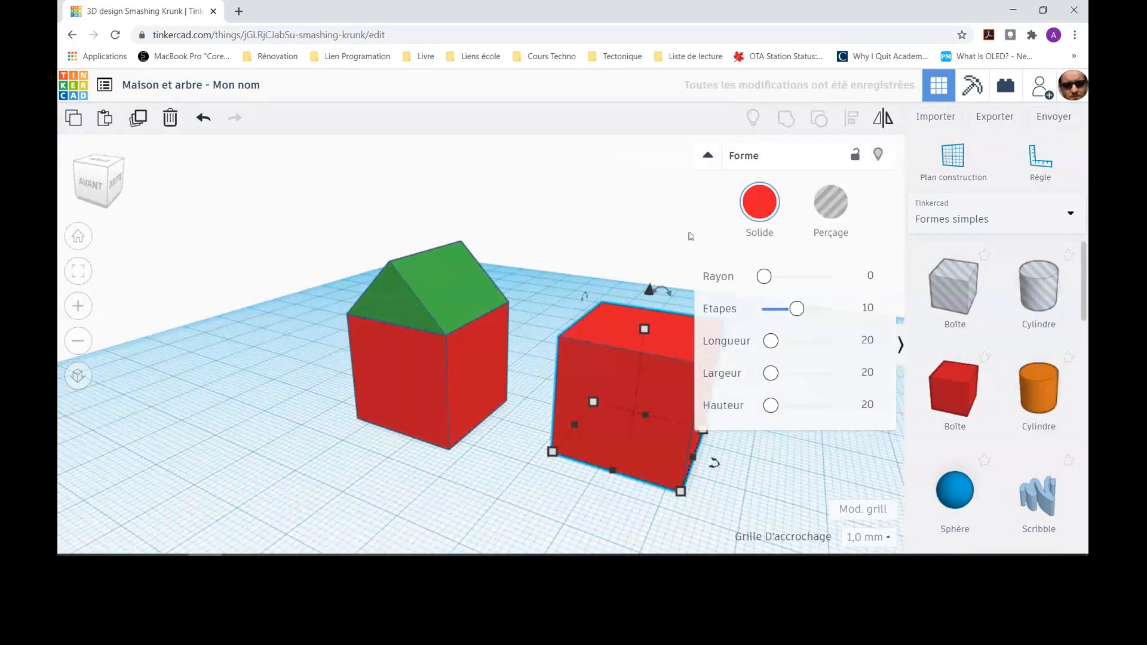
pyautogui.click(706, 156)
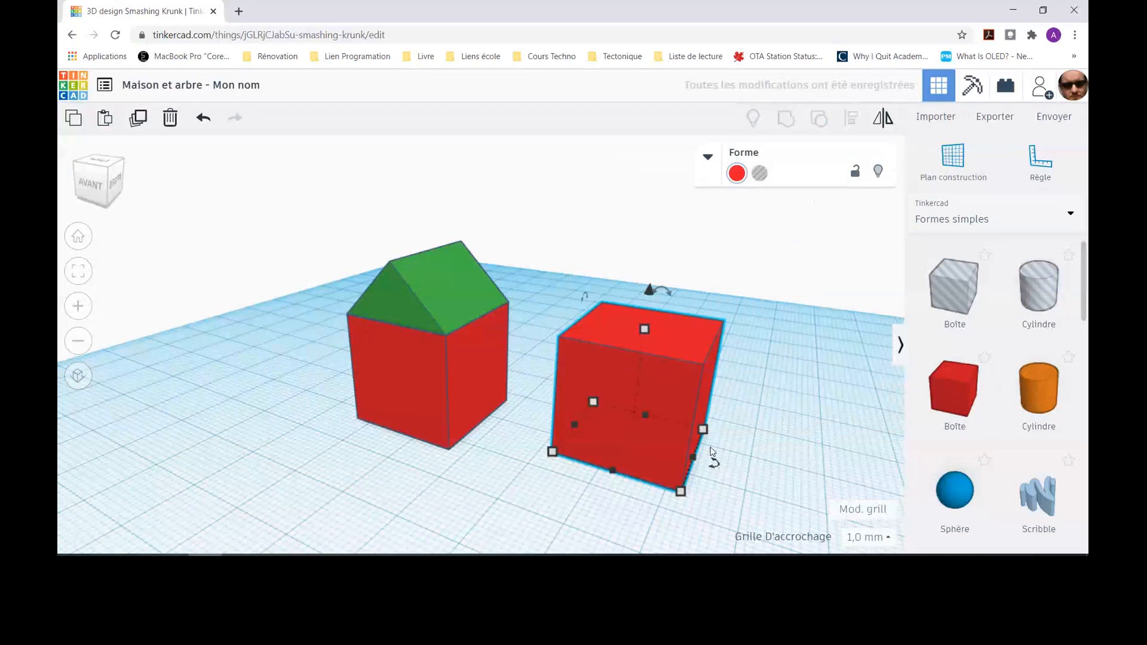
# Step: Lower the new red box to less than half its height and shorten it slightly on the side away from the house
pyautogui.moveTo(644, 329); pyautogui.dragTo(705, 436)
pyautogui.click(758, 442)
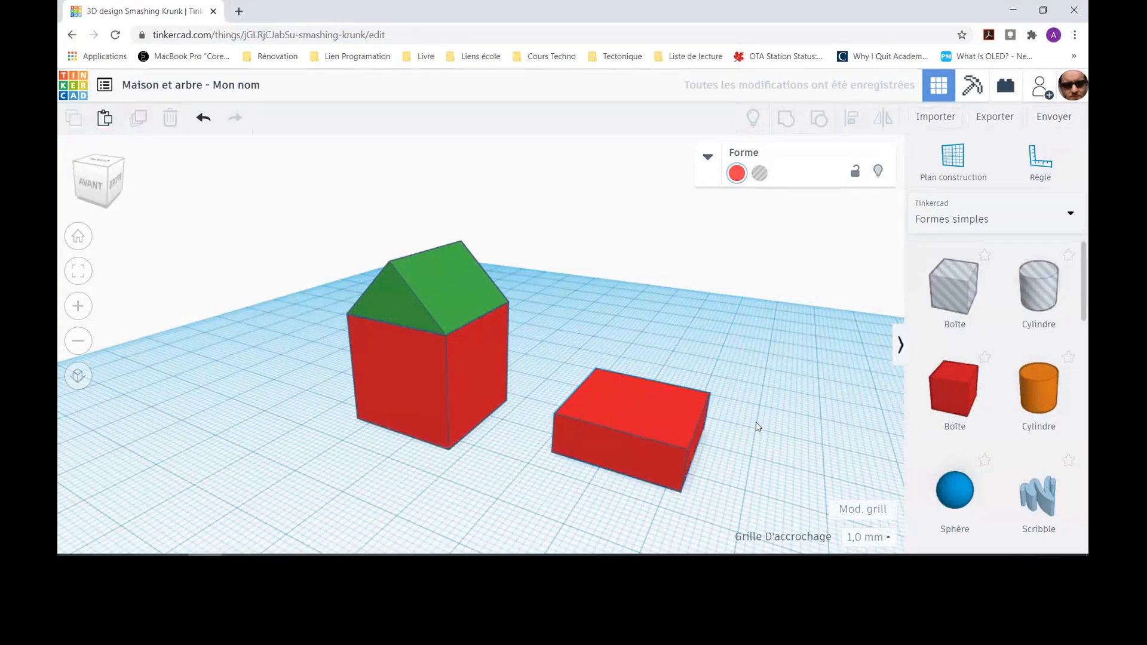
pyautogui.click(702, 430)
pyautogui.moveTo(706, 457); pyautogui.dragTo(681, 460)
# Step: Move the low red box about 9 mm towards the house's right wall and 2 mm towards its front, and deselect it
pyautogui.moveTo(512, 494); pyautogui.dragTo(385, 476, button='right')
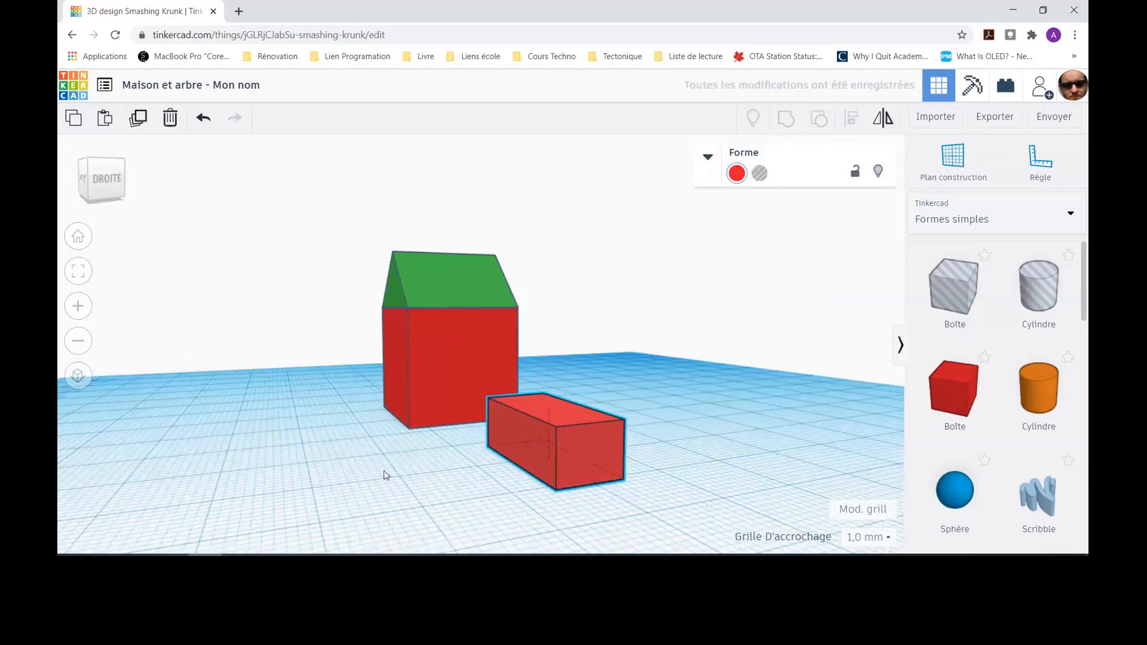
pyautogui.moveTo(509, 436); pyautogui.dragTo(459, 405)
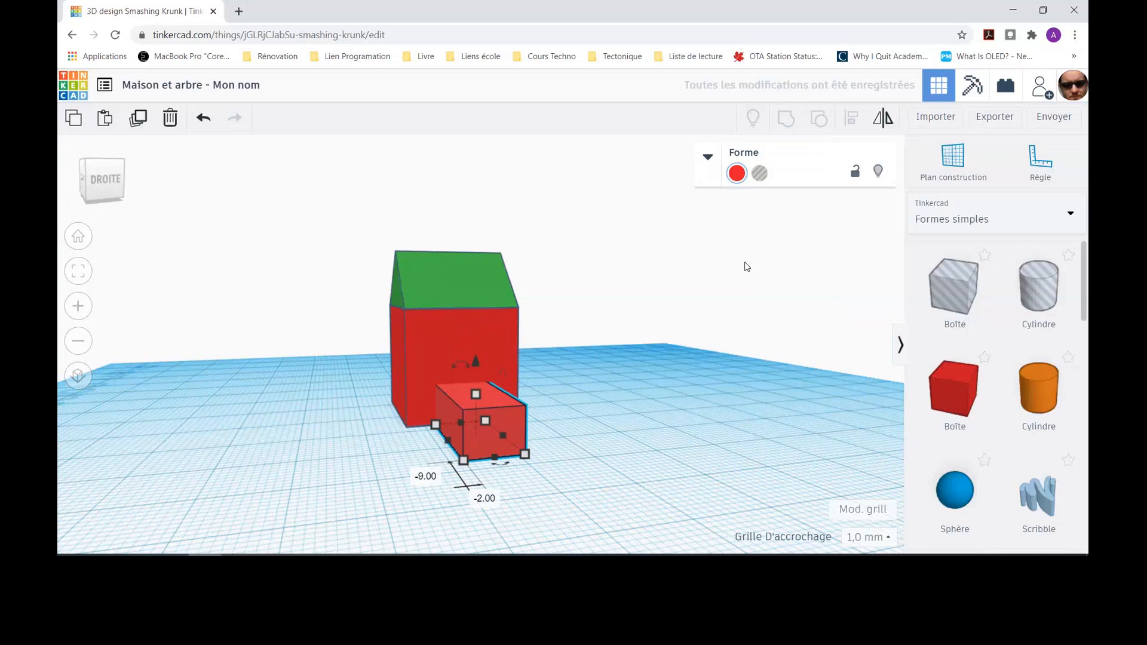
pyautogui.click(699, 349)
# Step: Select the house's red box and the low red box, and align them on their front faces, then on their rear faces
pyautogui.click(463, 349)
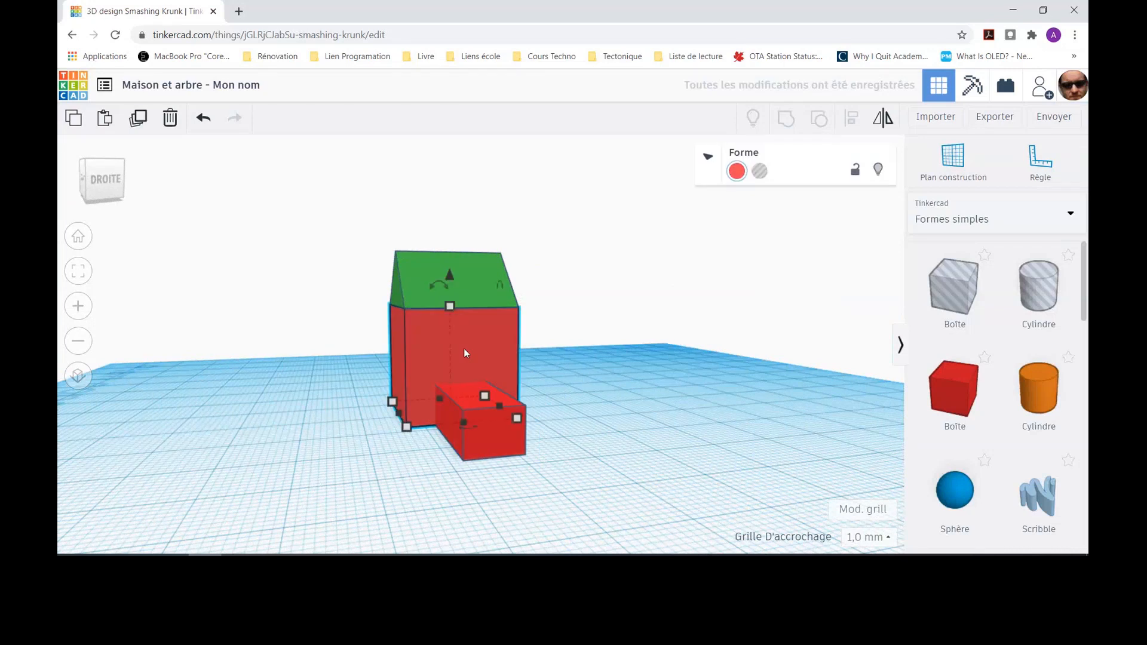
pyautogui.keyDown('shift'); pyautogui.click(476, 444); pyautogui.keyUp('shift')
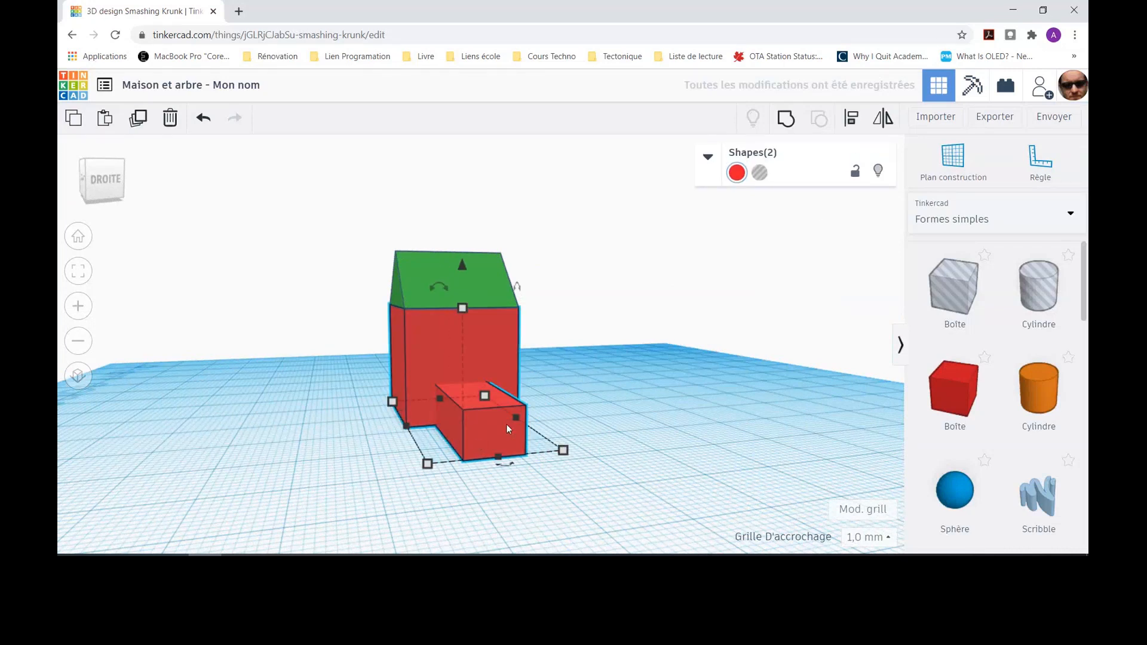
pyautogui.click(852, 119)
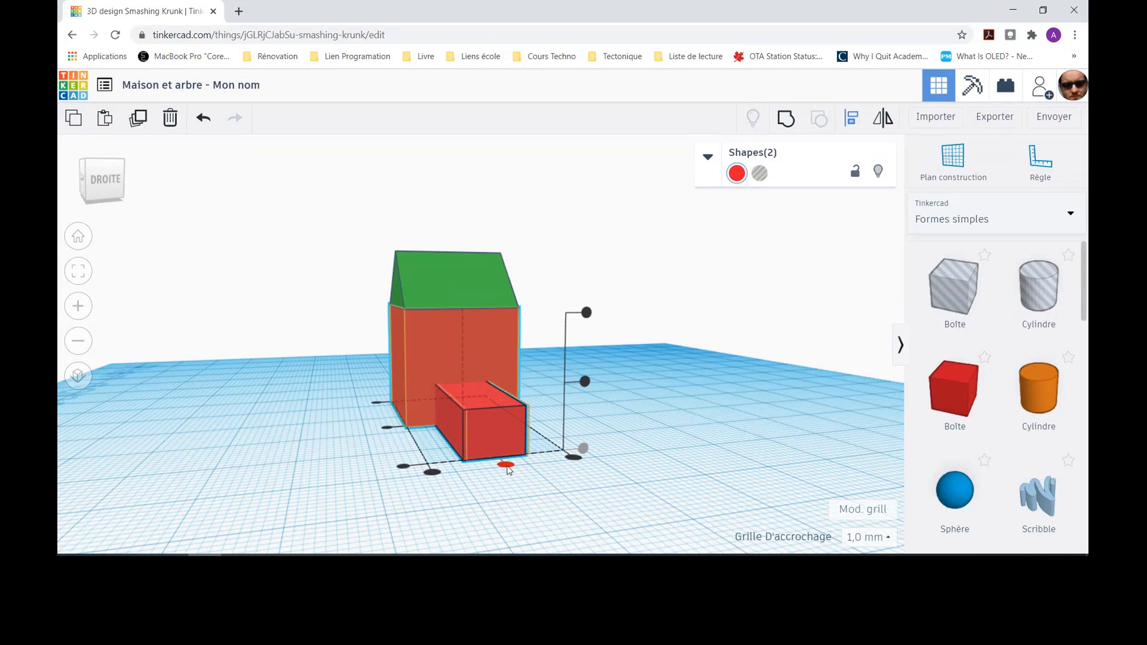
pyautogui.click(432, 474)
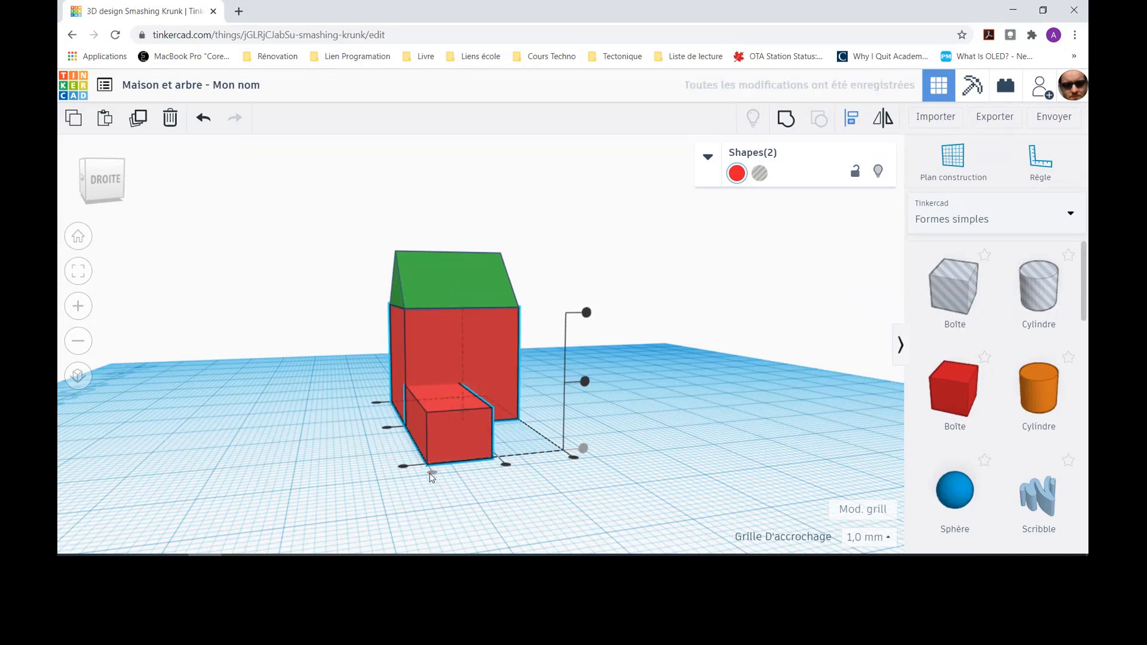
pyautogui.click(575, 458)
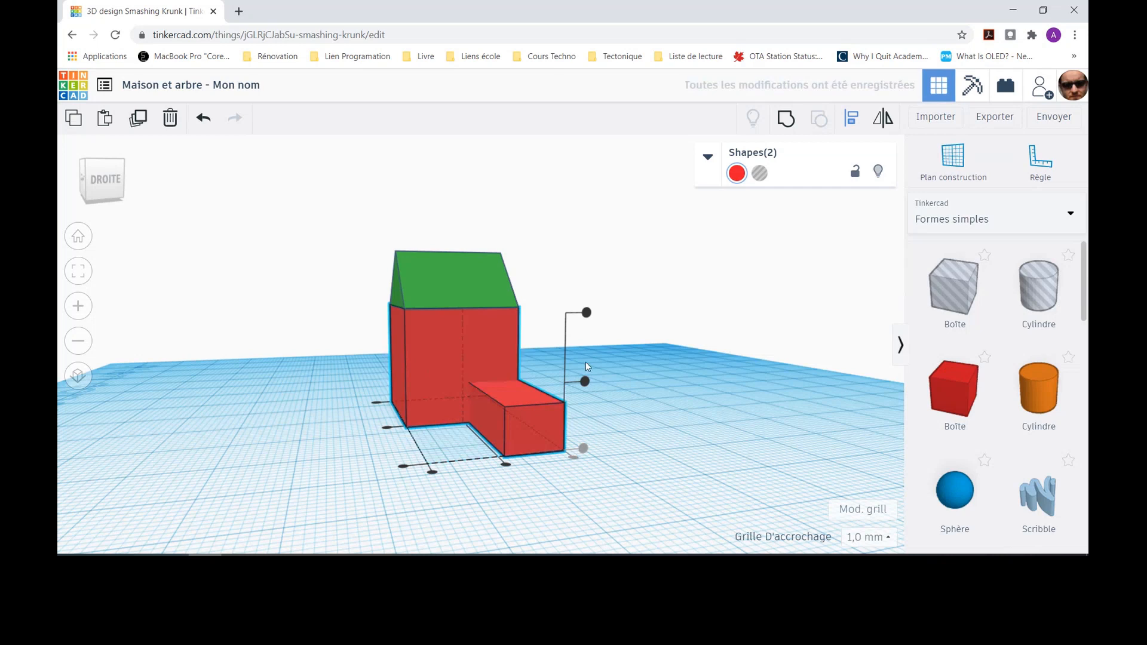
# Step: Try aligning the two red boxes on their centres in height and depth, then align them on their front and top faces
pyautogui.click(585, 381)
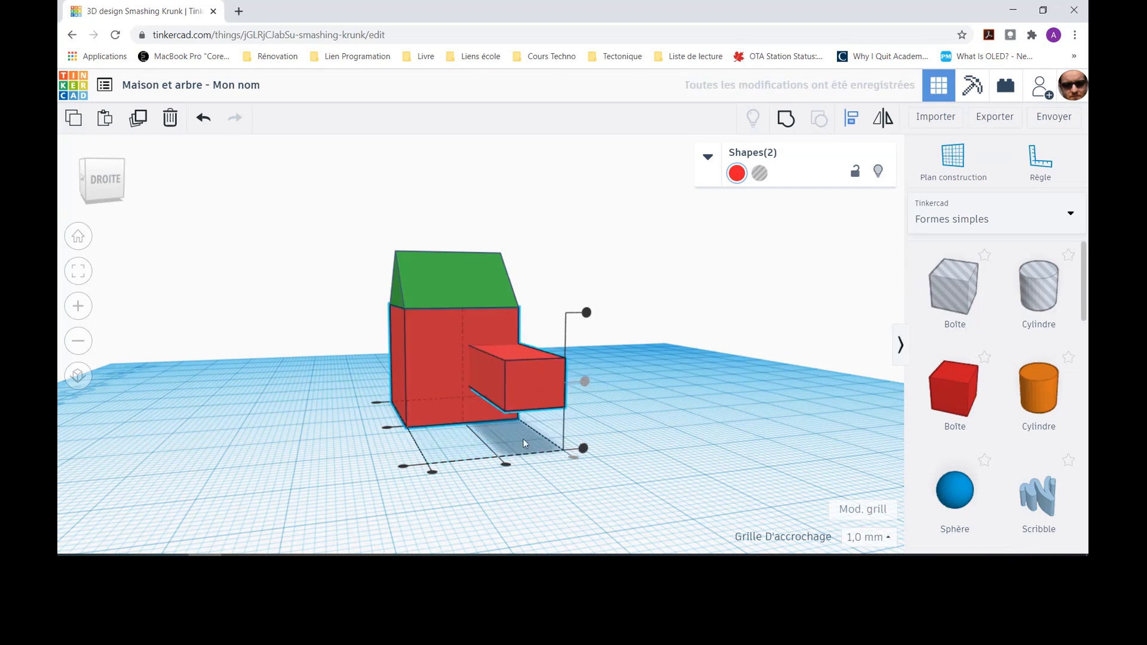
pyautogui.click(506, 465)
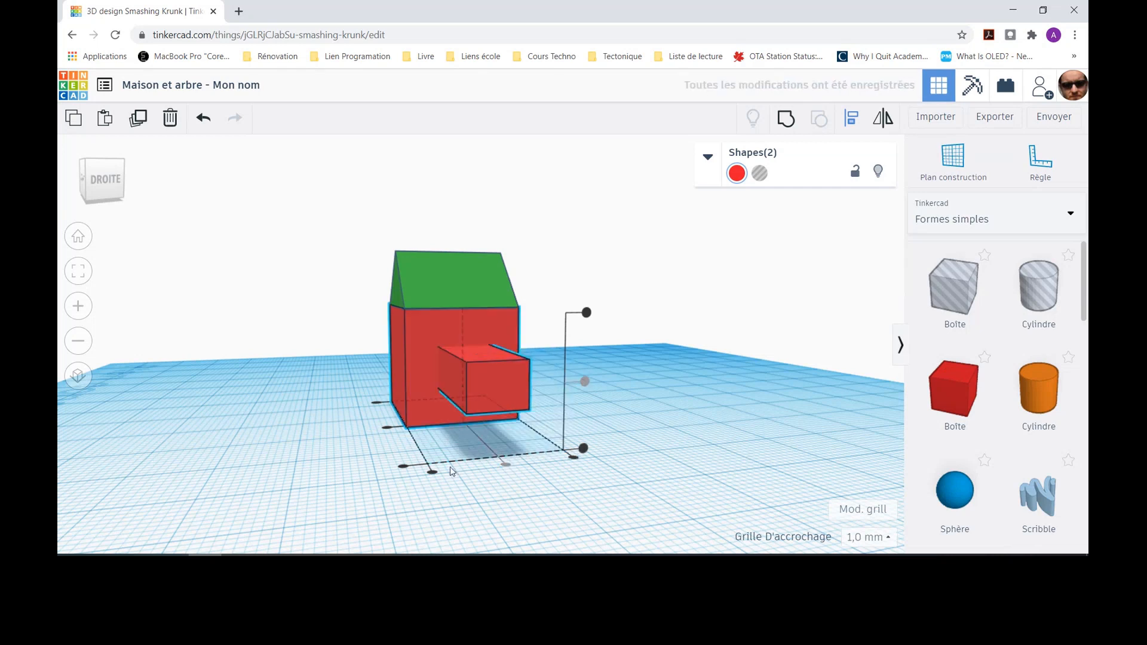
pyautogui.click(431, 472)
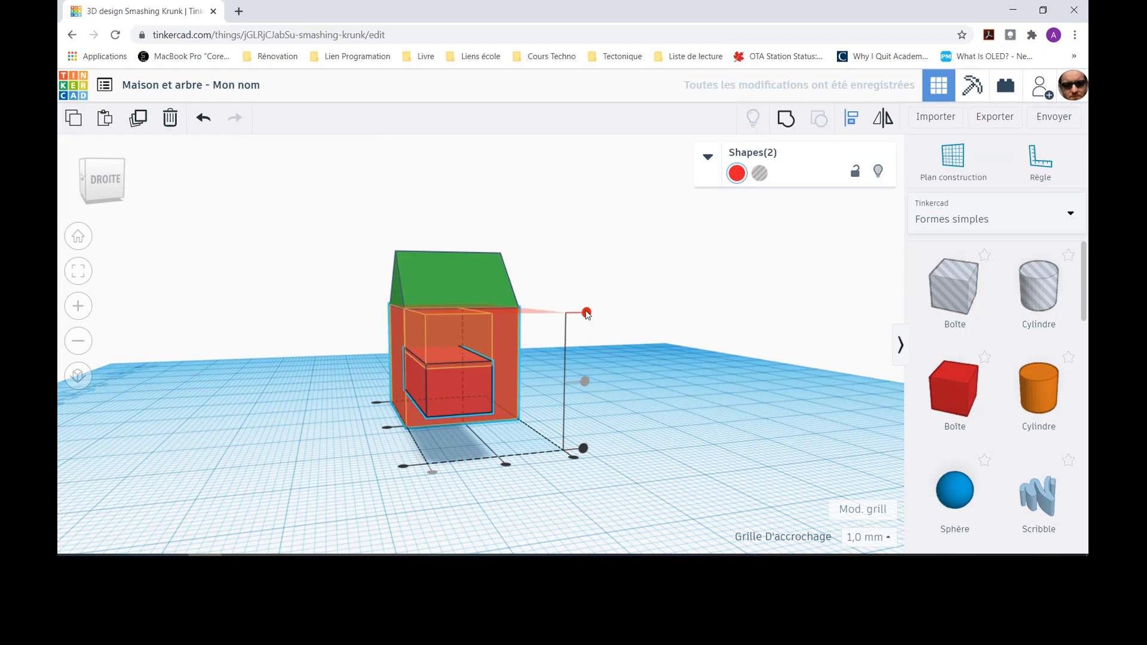
pyautogui.click(586, 312)
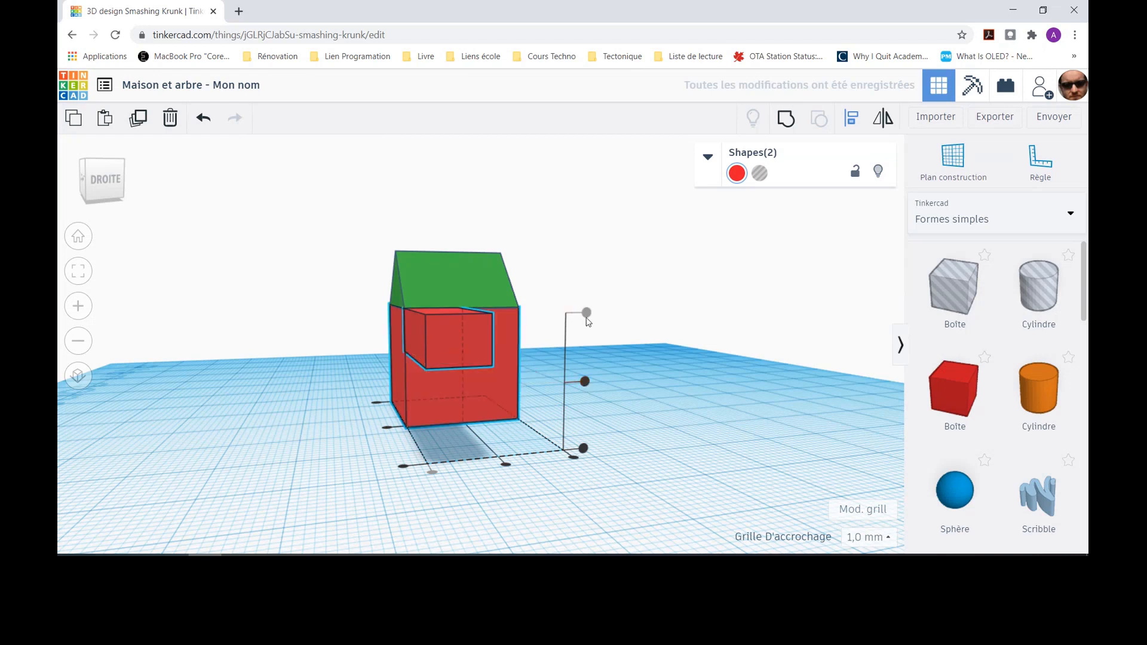
pyautogui.click(583, 318)
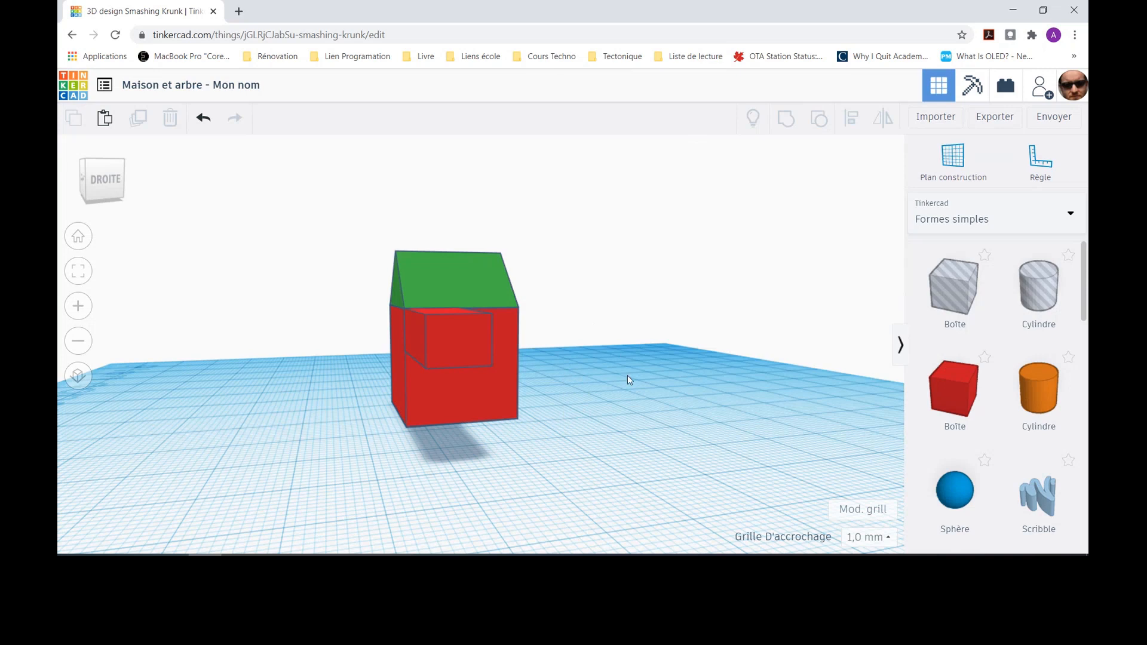
pyautogui.moveTo(377, 470); pyautogui.dragTo(591, 434, button='right')
pyautogui.moveTo(548, 523); pyautogui.dragTo(575, 505, button='right')
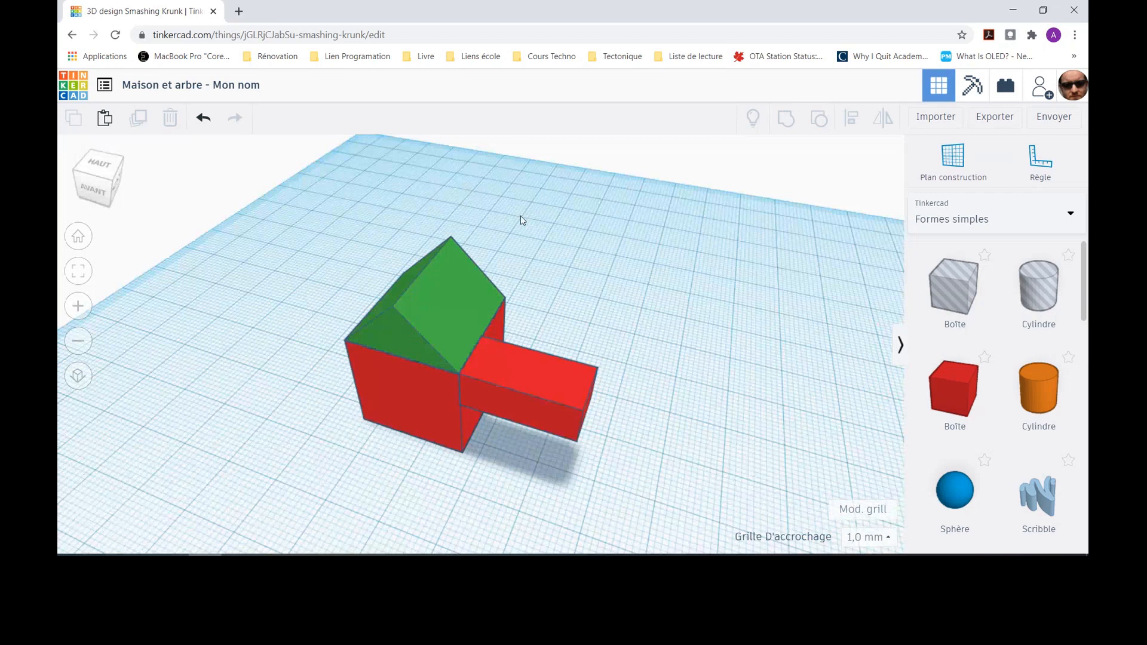
# Step: Delete the low red extension box attached to the side of the house
pyautogui.click(534, 371)
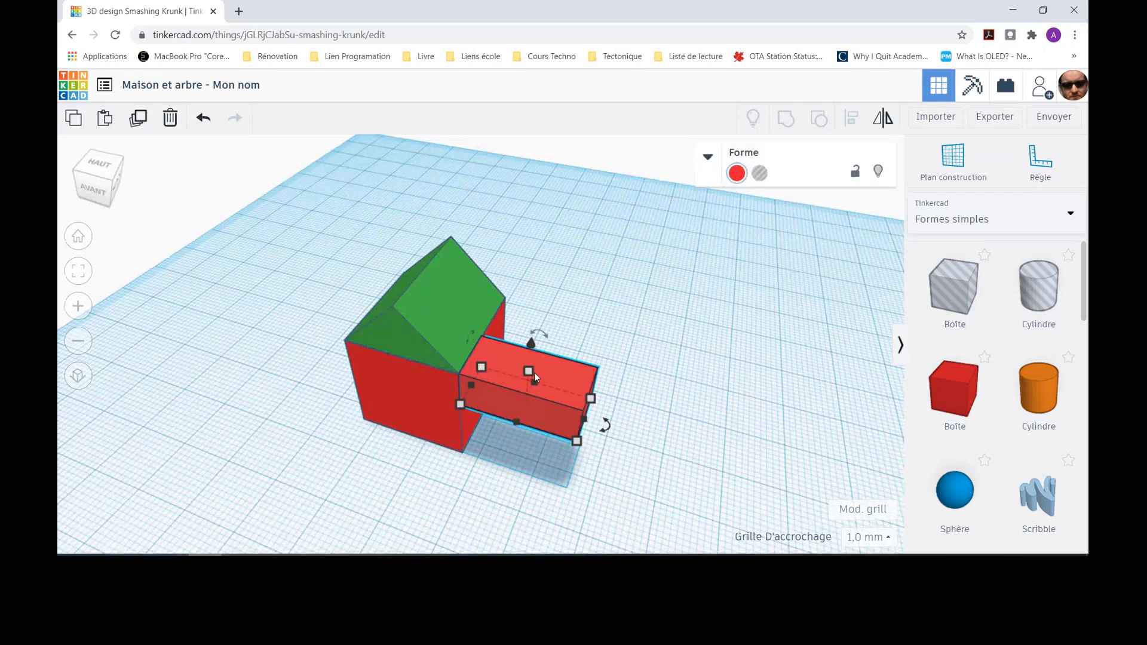
pyautogui.press('Delete')
pyautogui.moveTo(610, 418); pyautogui.dragTo(451, 385, button='right')
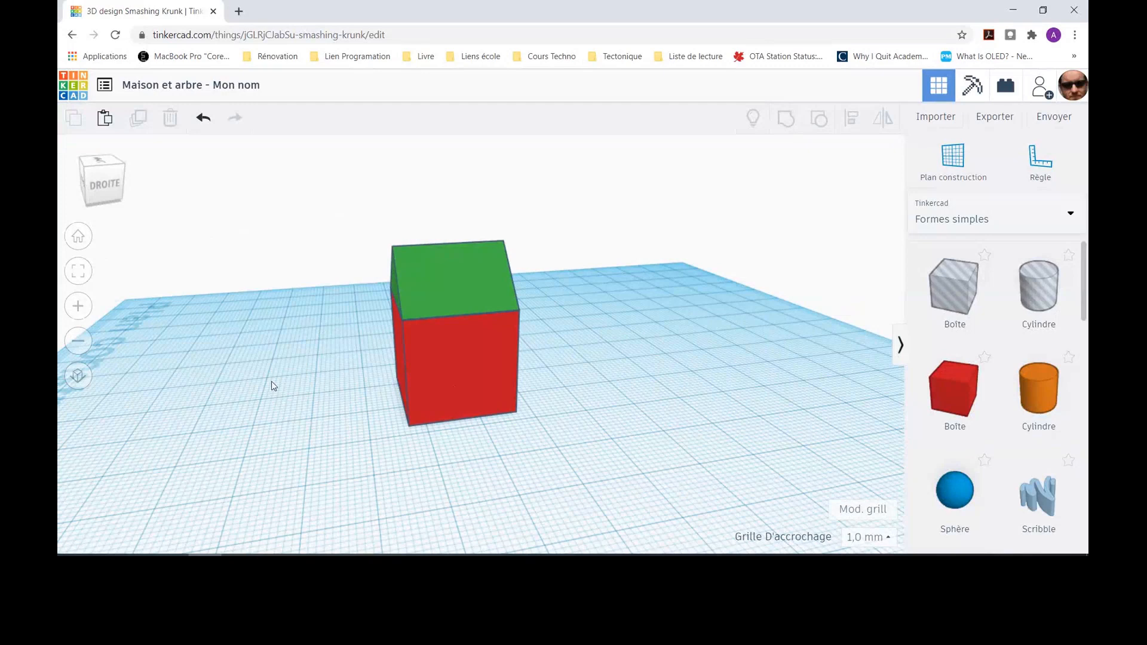
# Step: Place the ruler near the house's front-left corner and examine the red box's dimensions and its distances from the origin
pyautogui.moveTo(271, 385); pyautogui.dragTo(435, 446, button='right')
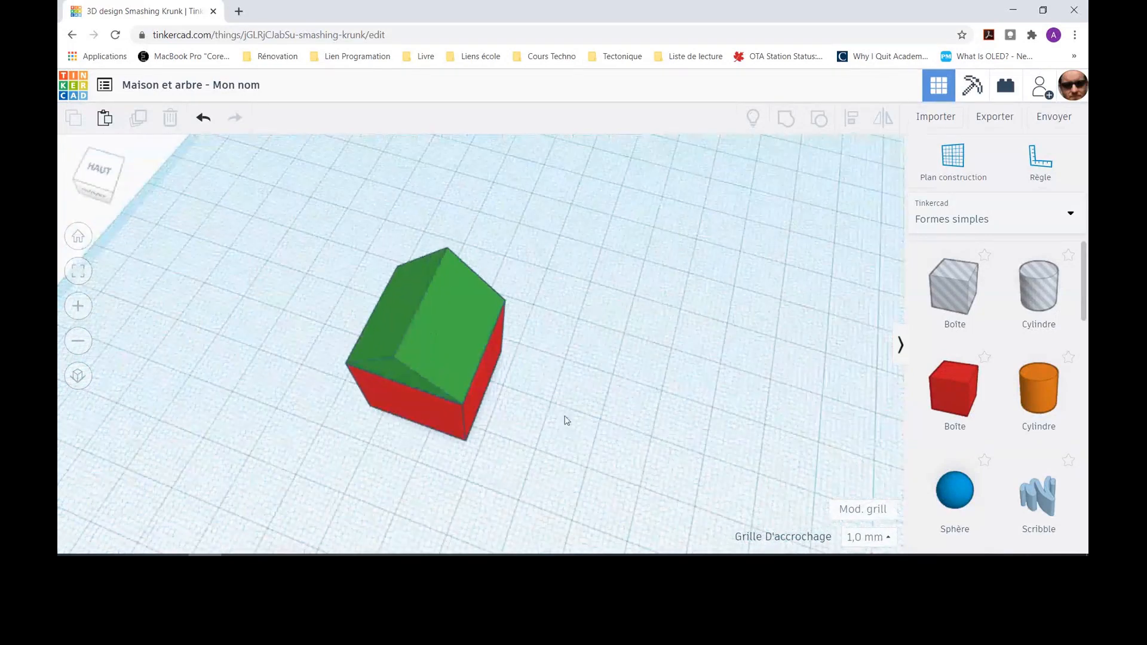
pyautogui.click(1040, 169)
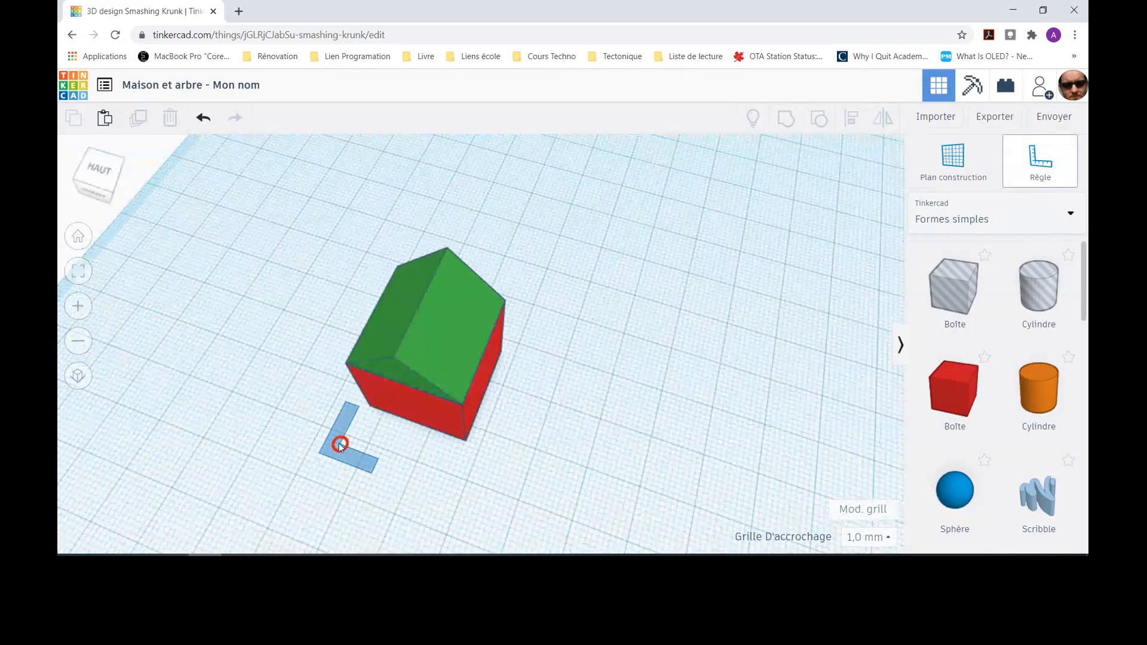
pyautogui.click(303, 430)
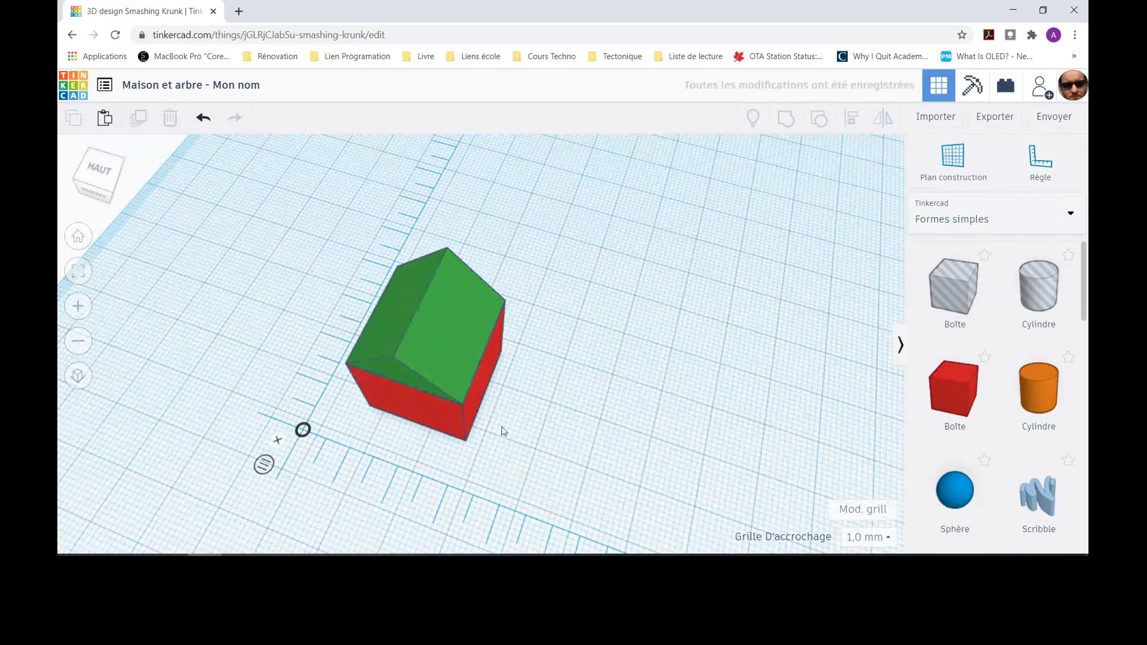
pyautogui.click(423, 416)
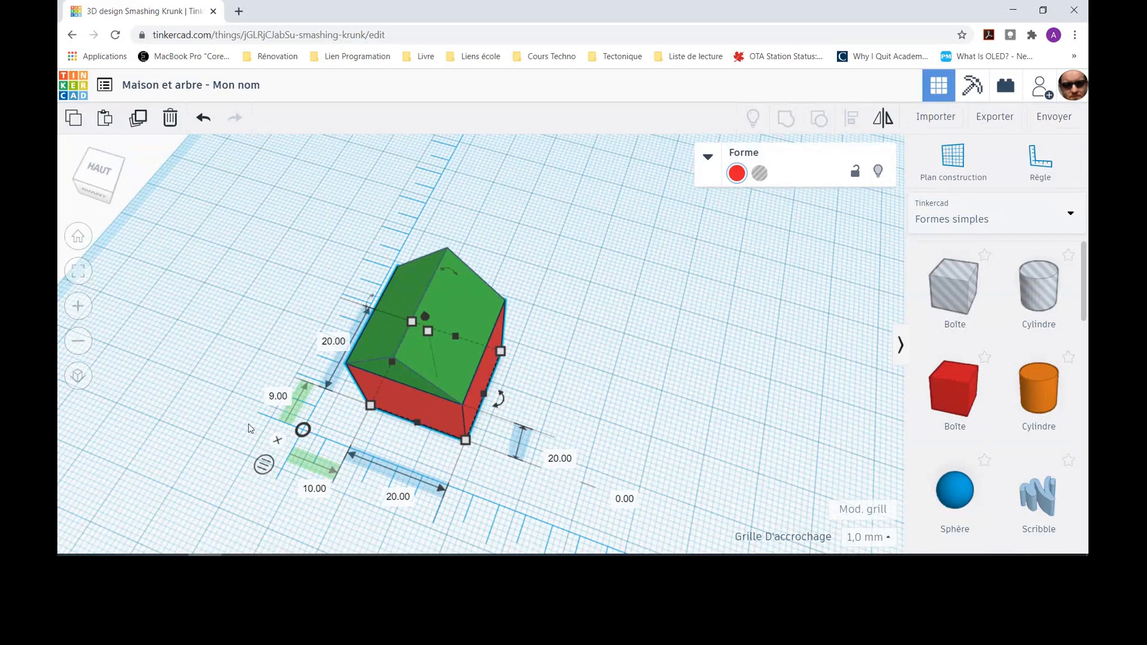
pyautogui.moveTo(190, 378); pyautogui.dragTo(182, 361, button='right')
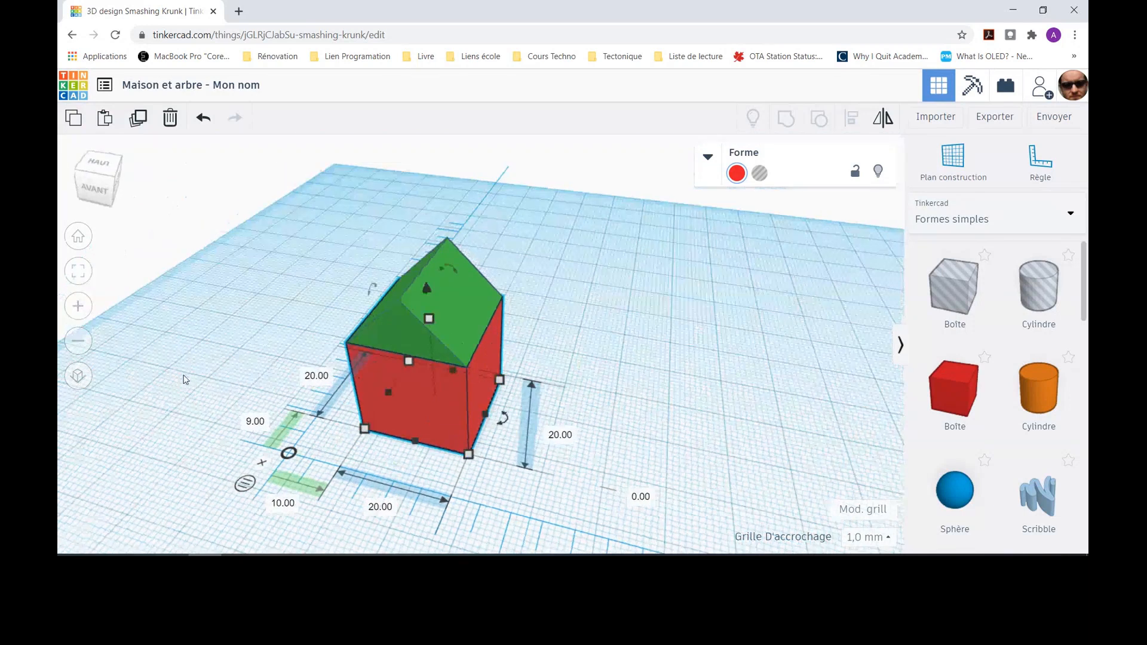
pyautogui.moveTo(182, 371); pyautogui.dragTo(292, 312, button='middle')
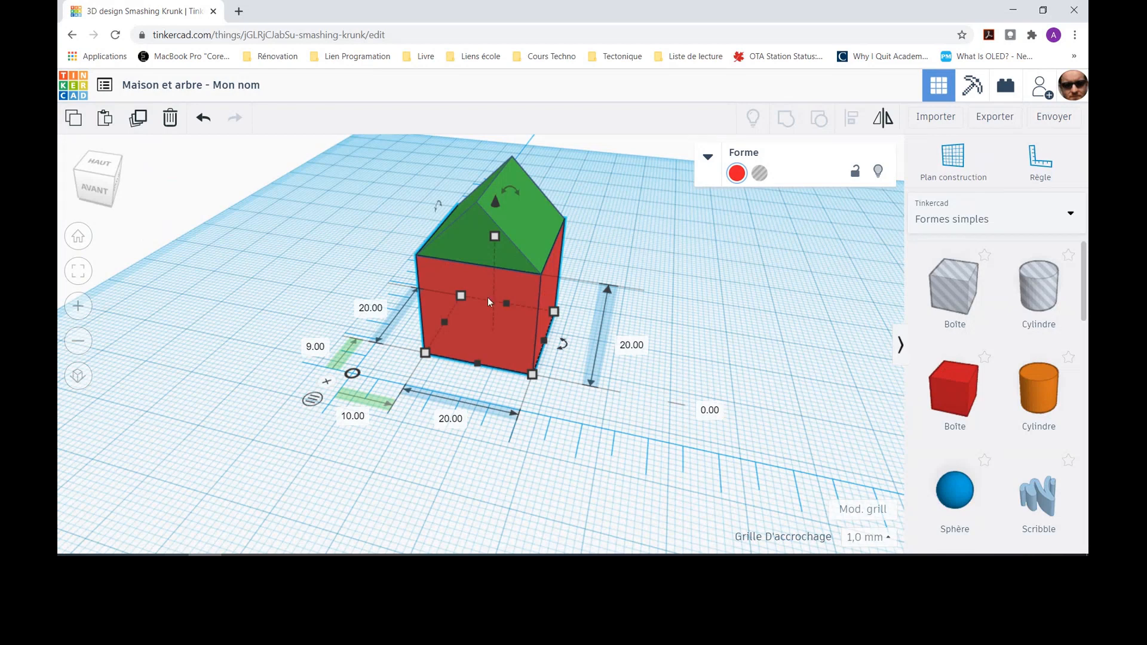
# Step: Examine the green roof's dimensions and elevation against the ruler, remove the ruler, and leave no shape selected
pyautogui.click(468, 241)
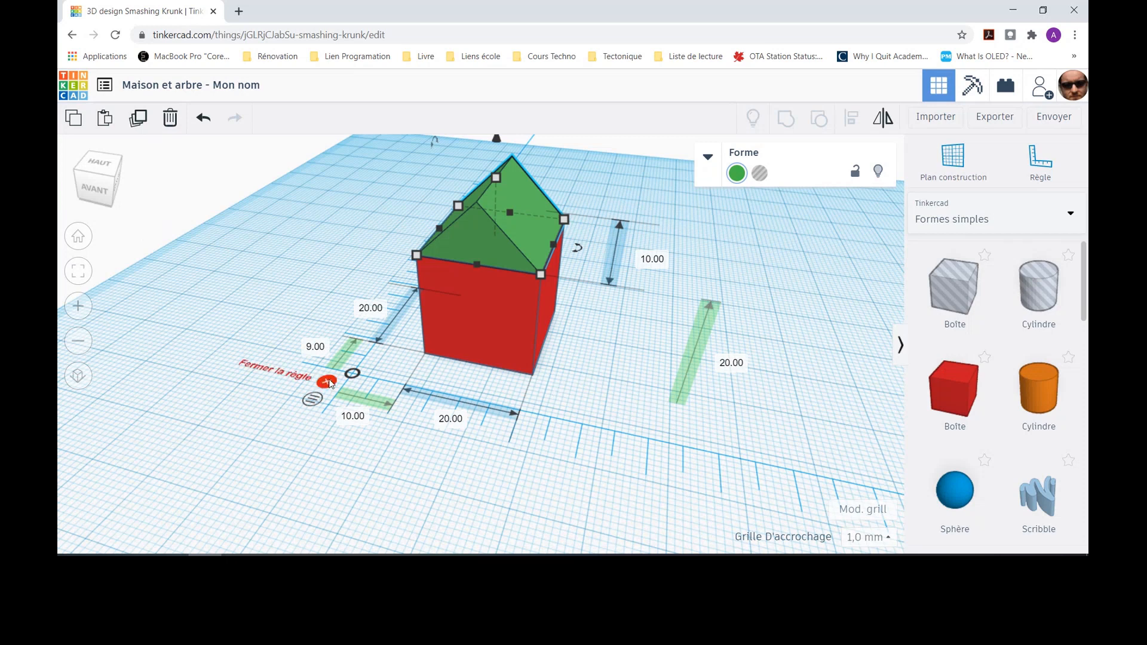
pyautogui.click(329, 383)
pyautogui.click(479, 326)
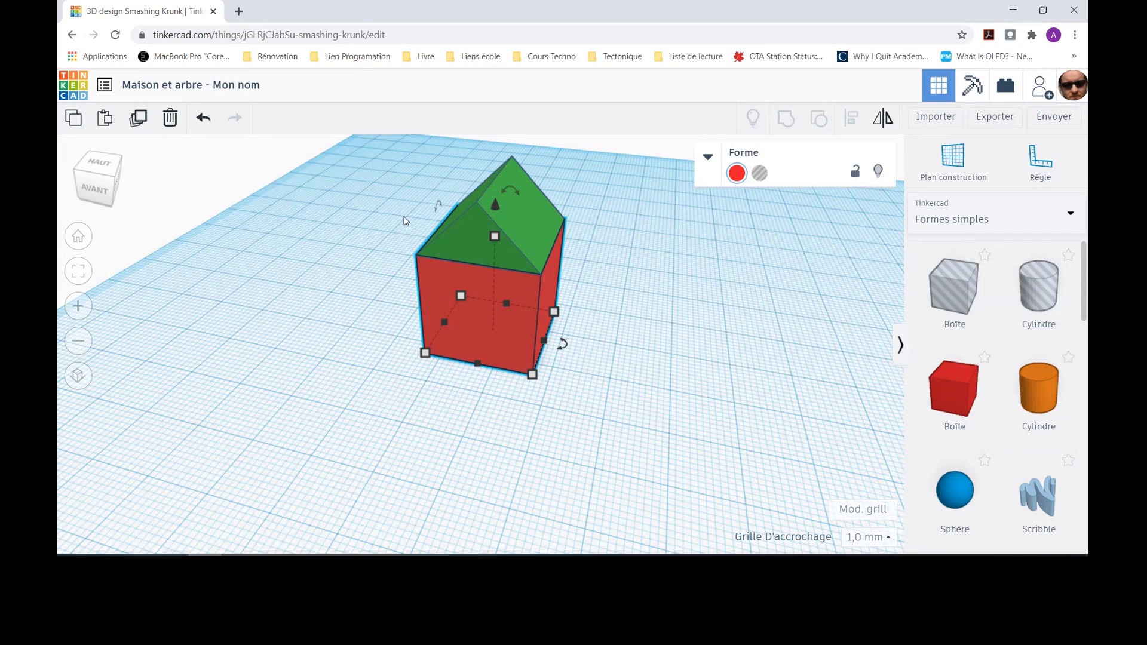
pyautogui.moveTo(345, 187); pyautogui.dragTo(382, 255)
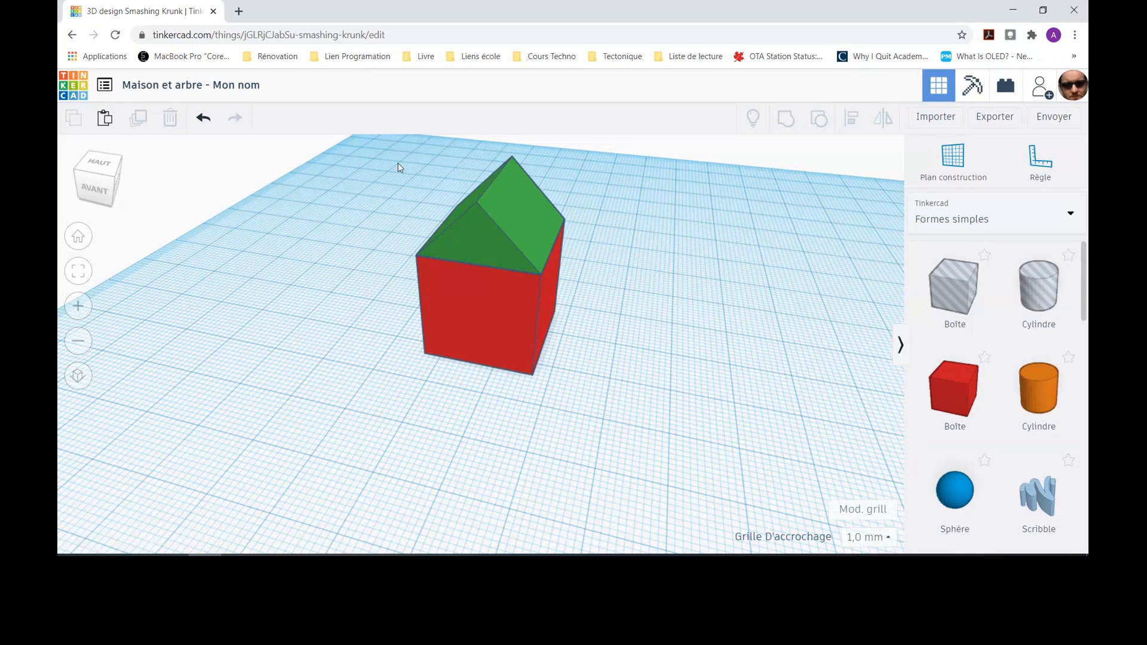
# Step: Return to the dashboard and open the finished design "Maison et arbre" for editing
pyautogui.click(69, 90)
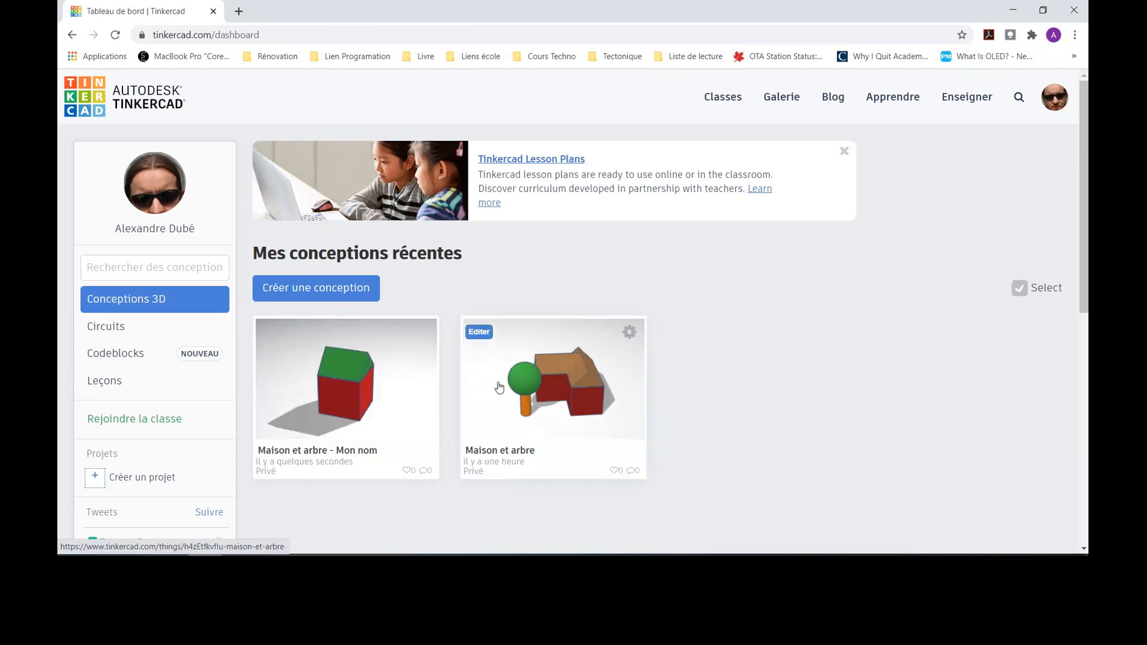
pyautogui.click(497, 386)
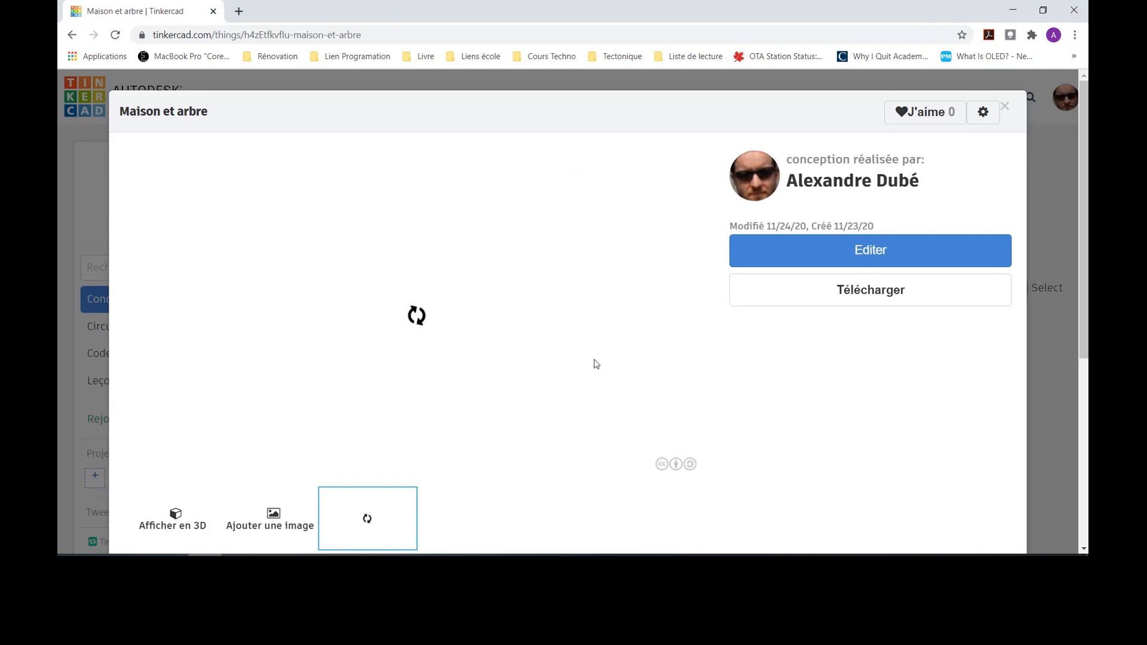
pyautogui.click(881, 249)
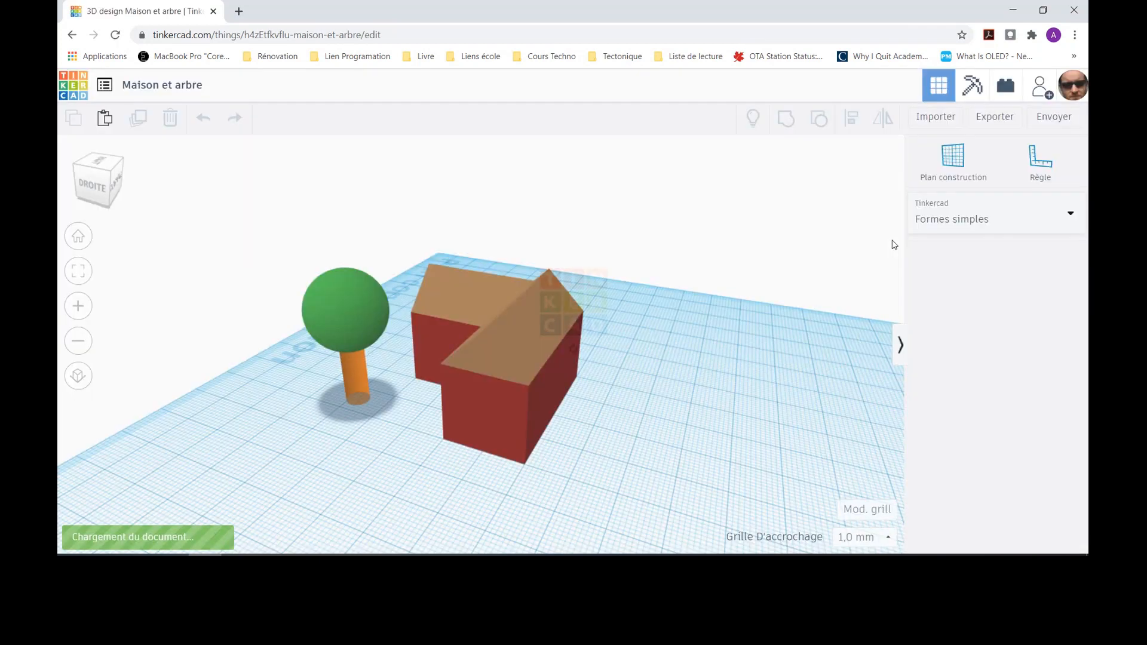
# Step: Examine the L-shaped house and tree from several sides and show the settings of the long rear box
pyautogui.moveTo(230, 364); pyautogui.dragTo(517, 430, button='right')
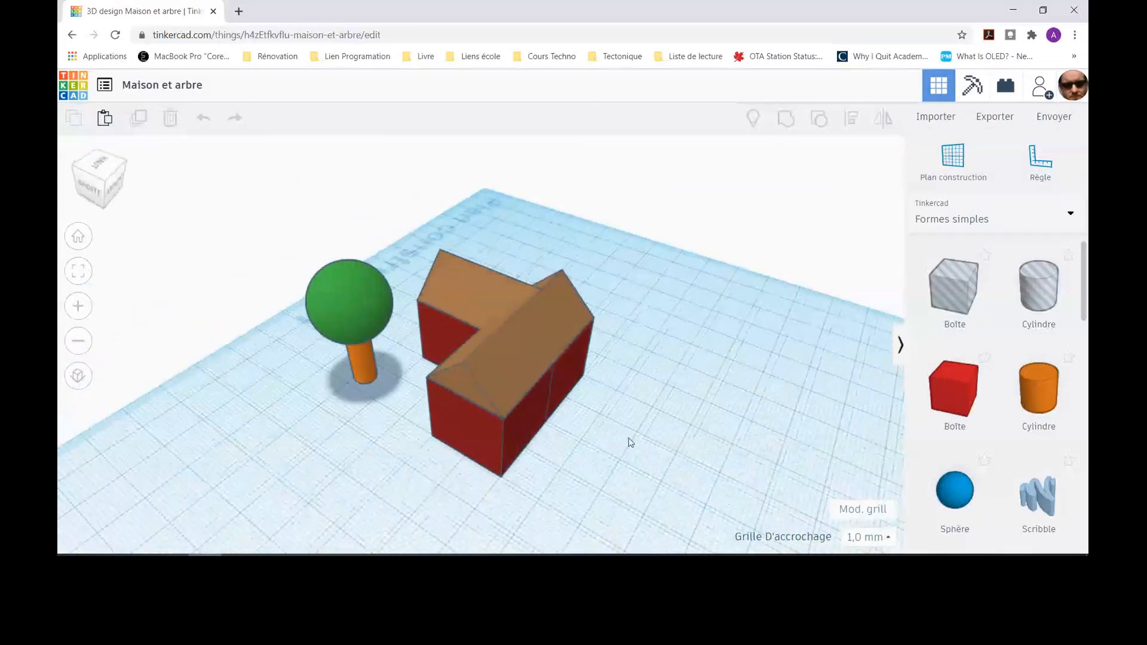
pyautogui.moveTo(627, 440); pyautogui.dragTo(395, 439, button='right')
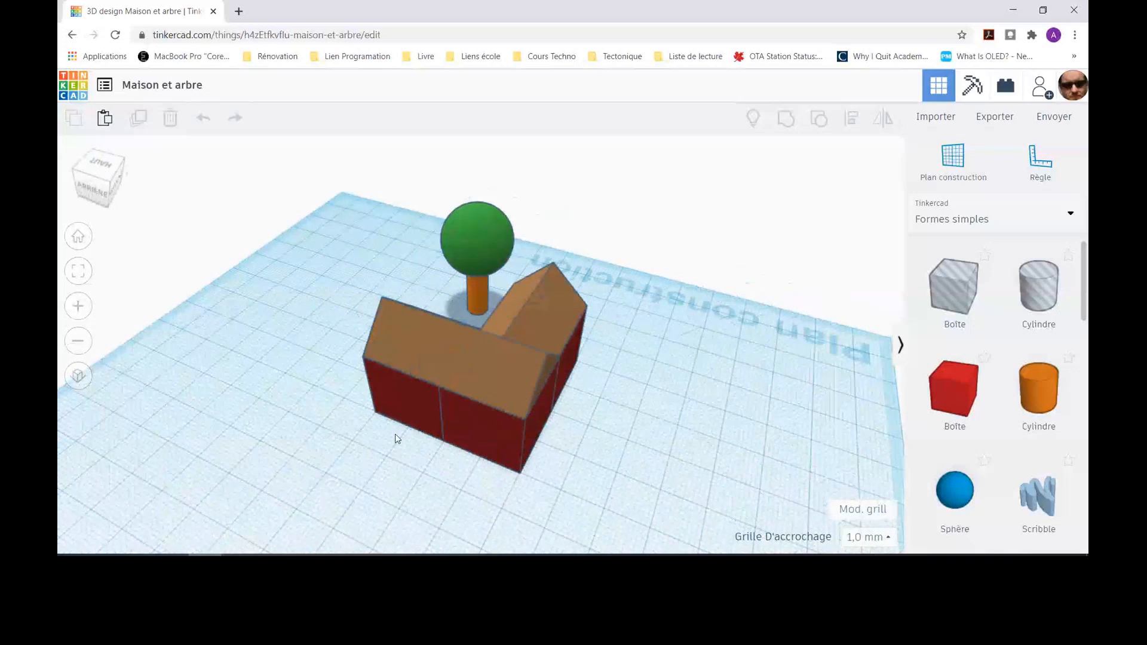
pyautogui.moveTo(395, 434); pyautogui.dragTo(397, 405, button='right')
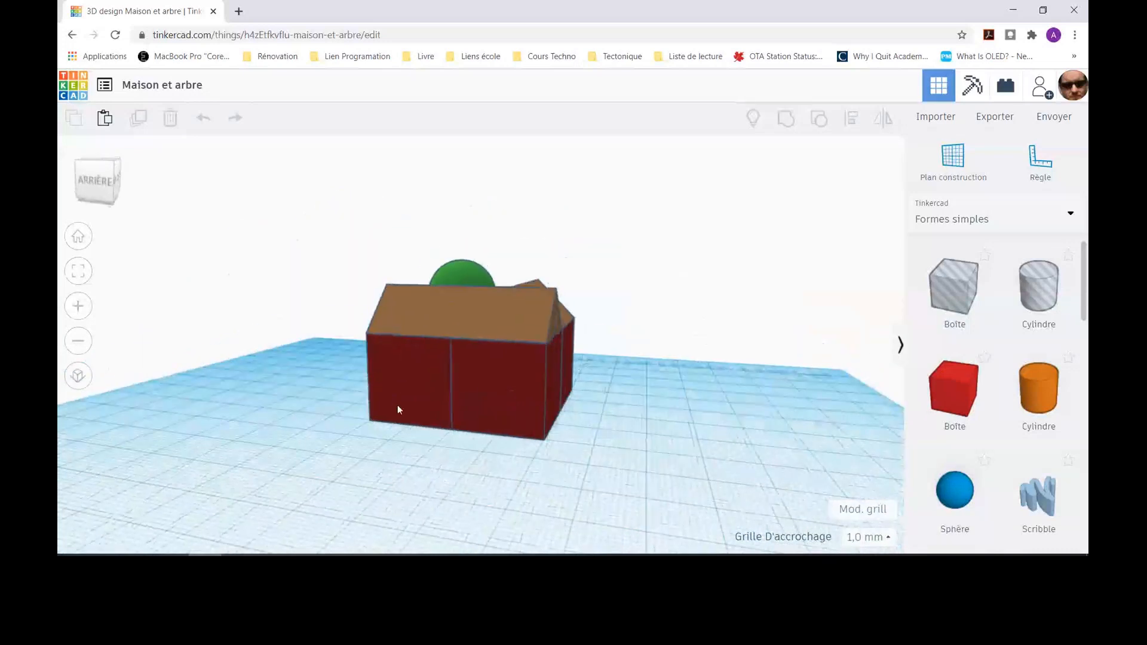
pyautogui.click(522, 400)
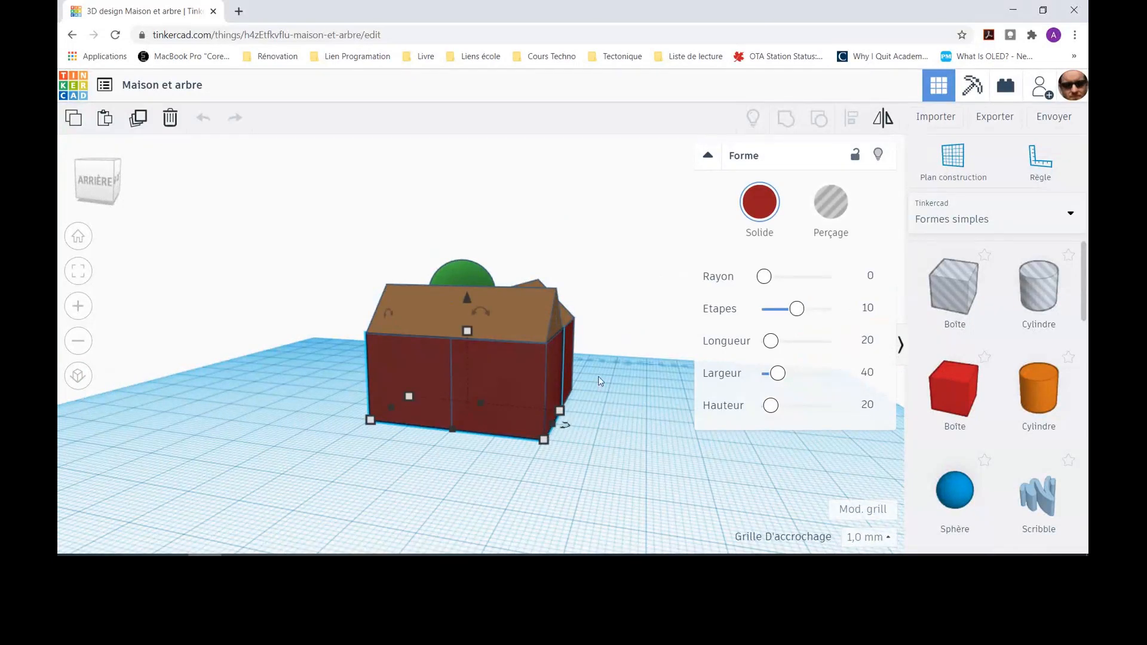
# Step: Place the ruler beside the L-shaped house to read the long box's dimensions, remove it, and inspect the joined roofs from other angles
pyautogui.moveTo(600, 382); pyautogui.dragTo(445, 450, button='right')
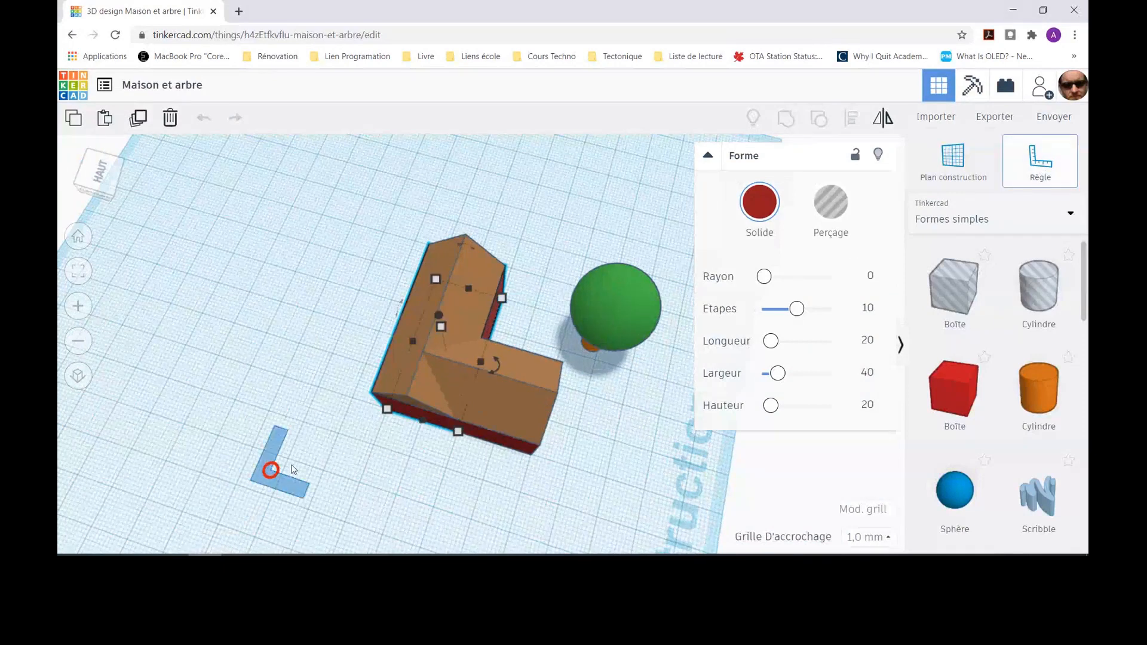
pyautogui.click(361, 436)
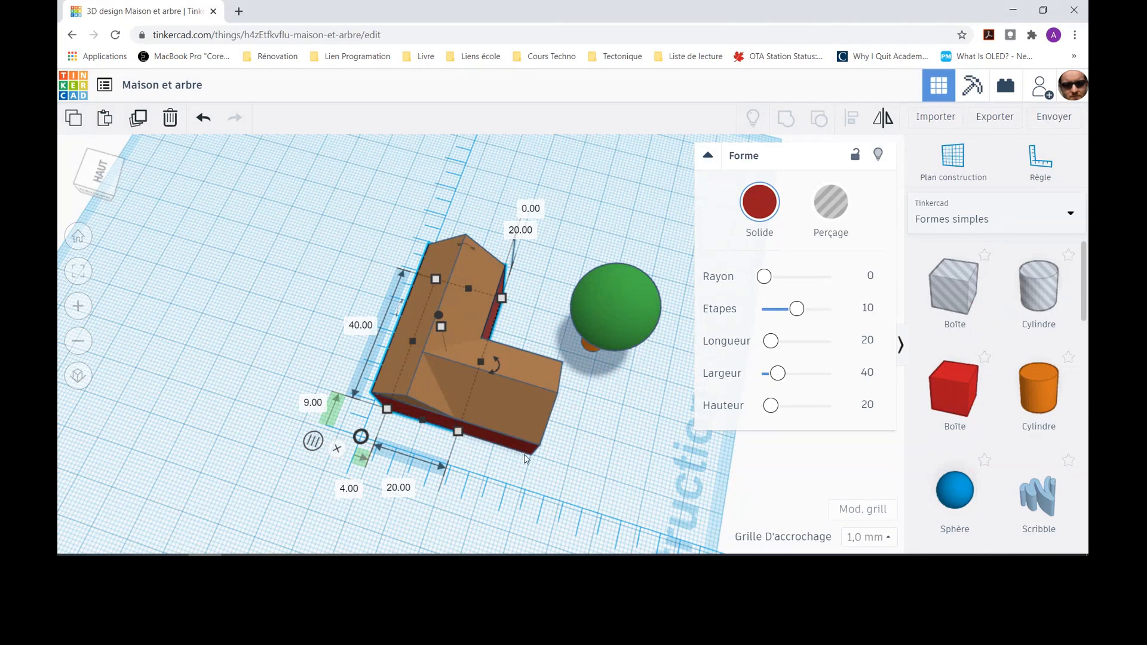
pyautogui.click(336, 449)
pyautogui.moveTo(420, 486); pyautogui.dragTo(203, 424, button='right')
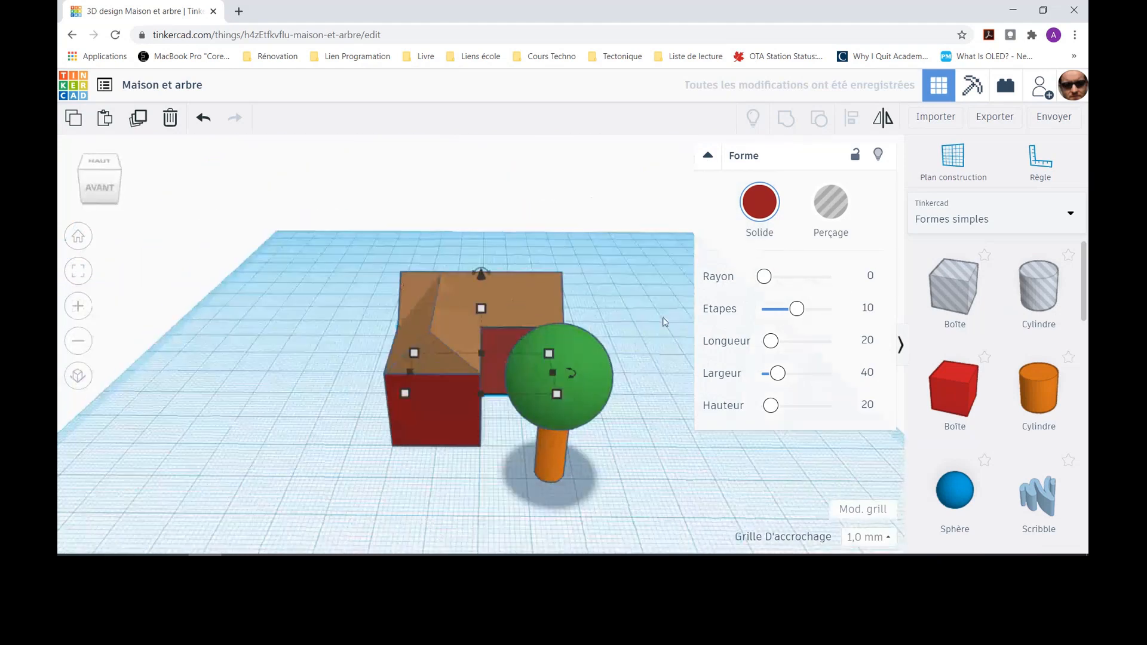
pyautogui.moveTo(660, 320); pyautogui.dragTo(485, 338, button='right')
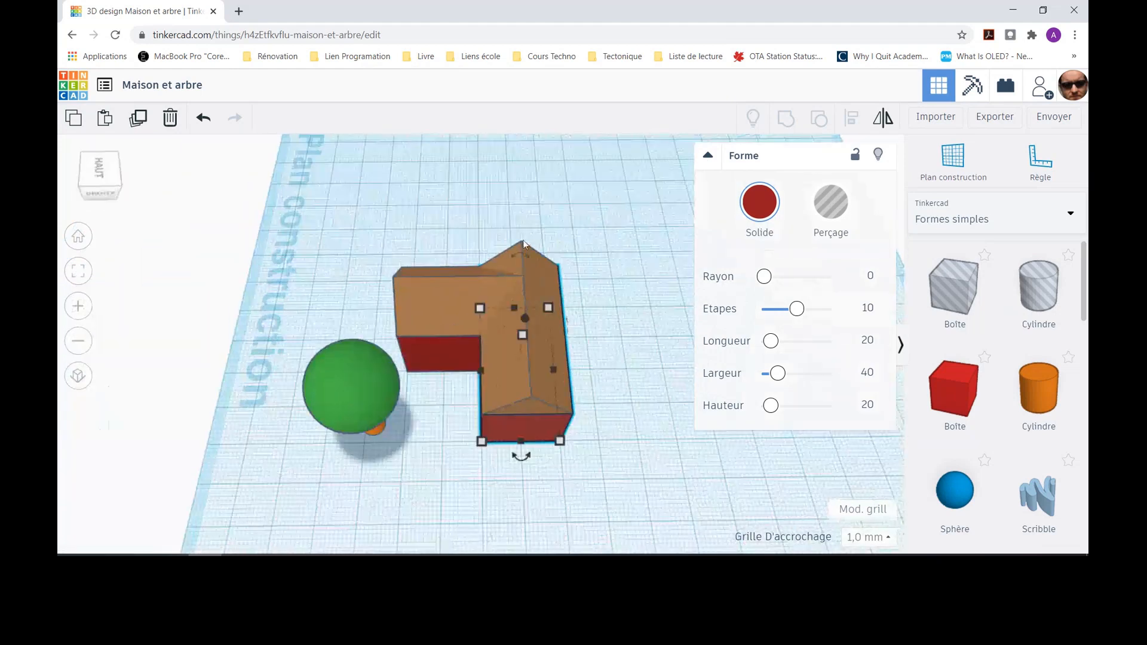
# Step: Select the brown roof over the long box and examine how the roofs and walls of the L-shaped house join from all sides
pyautogui.moveTo(588, 371); pyautogui.dragTo(517, 365, button='right')
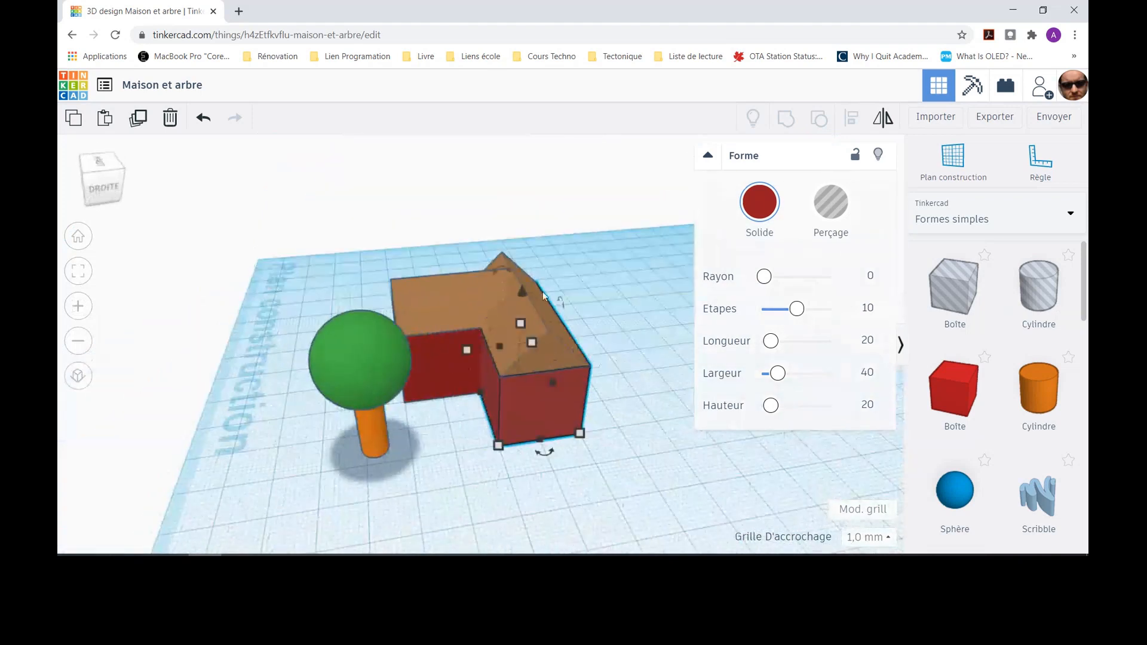
pyautogui.moveTo(263, 421); pyautogui.dragTo(703, 416, button='right')
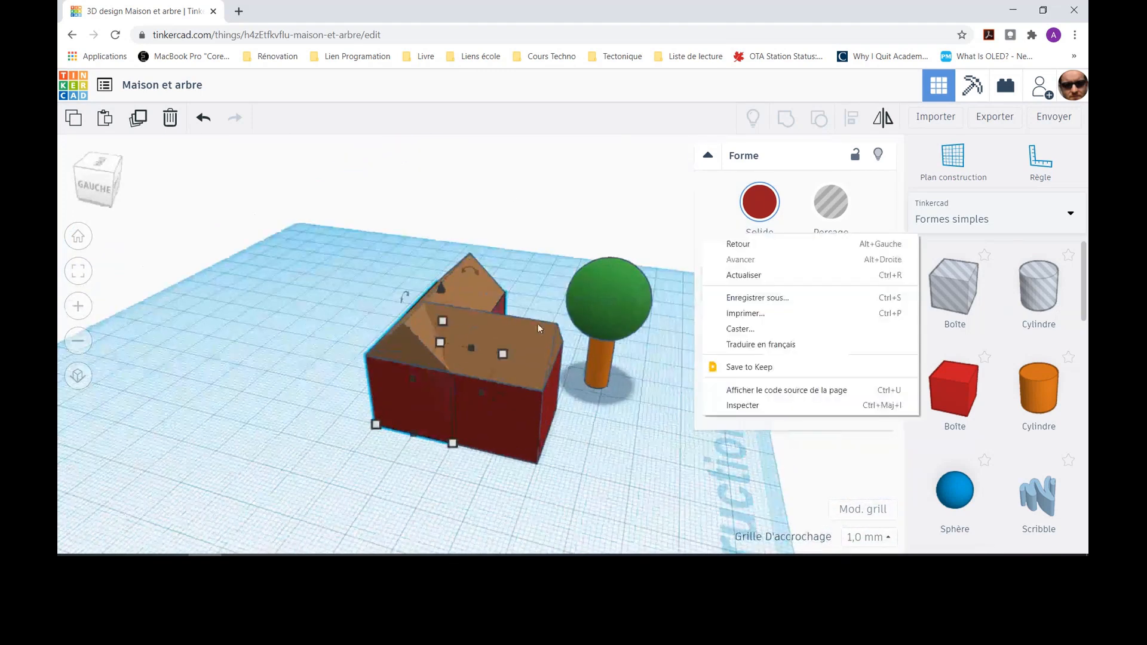
pyautogui.click(428, 325)
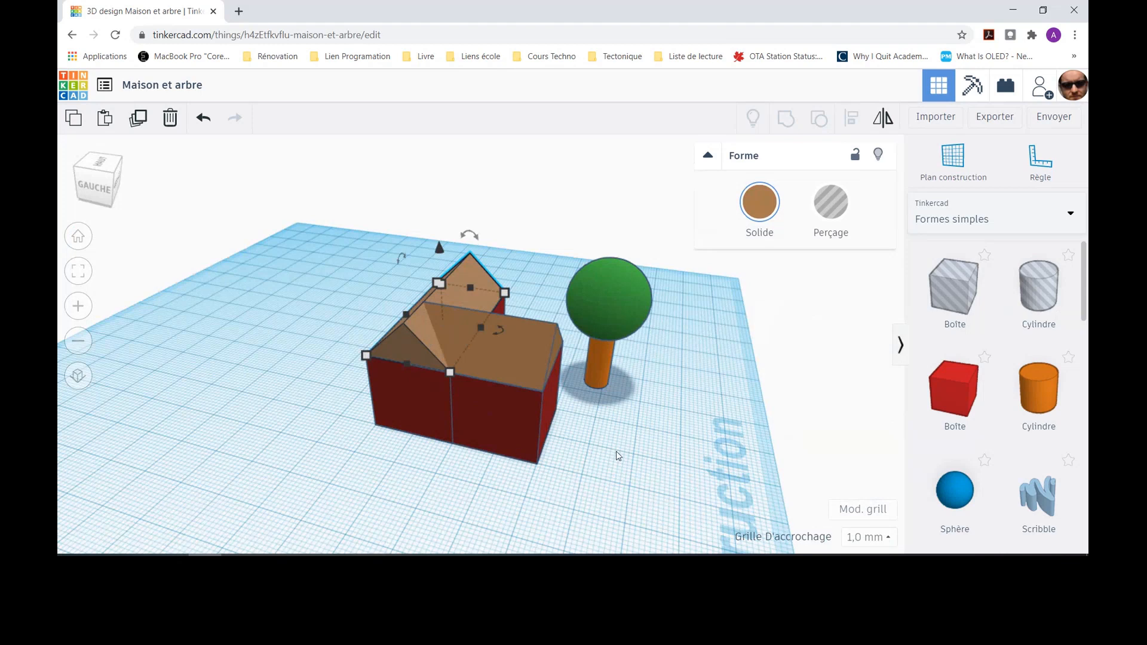
pyautogui.moveTo(616, 450); pyautogui.dragTo(470, 378, button='right')
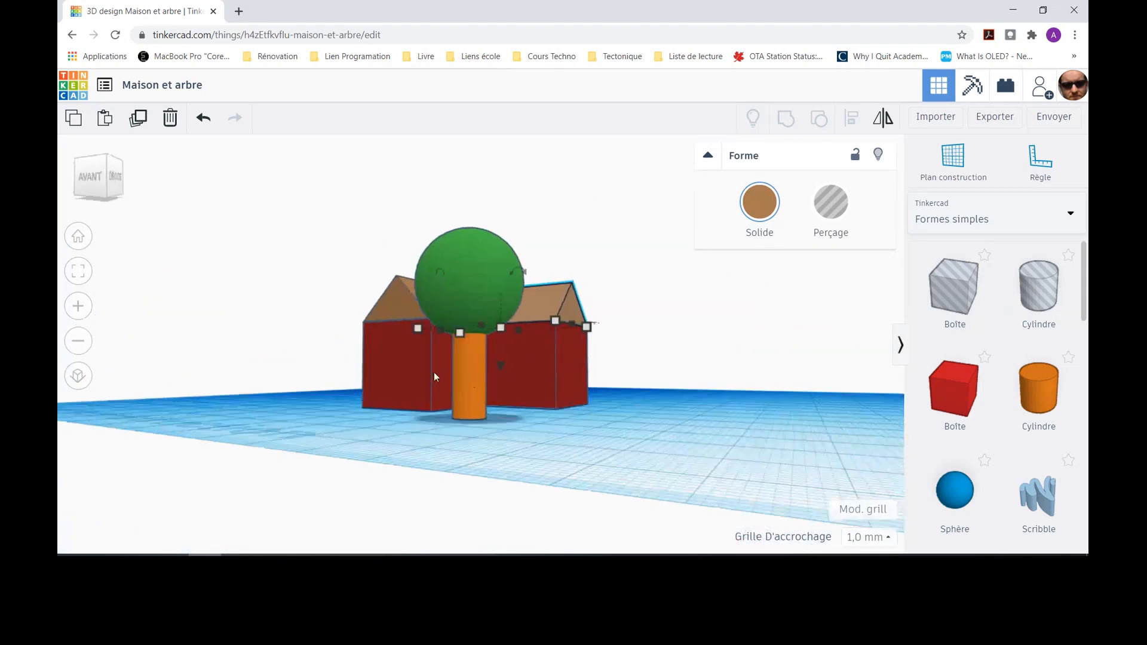
pyautogui.moveTo(591, 386); pyautogui.dragTo(684, 414, button='right')
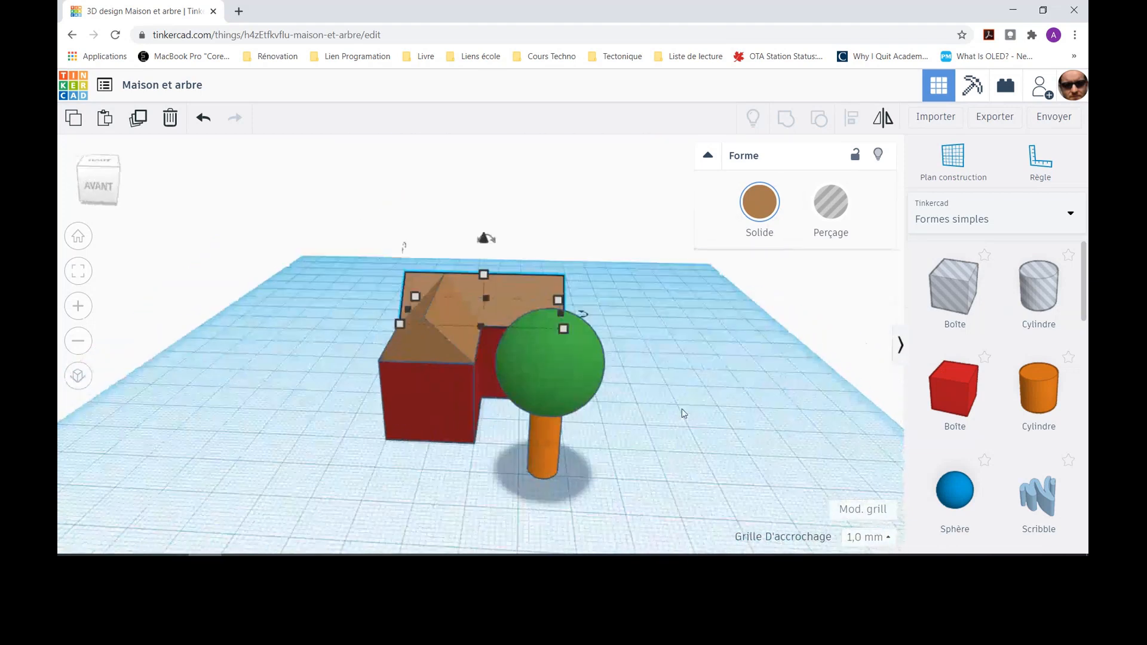
pyautogui.moveTo(579, 384); pyautogui.dragTo(632, 389, button='right')
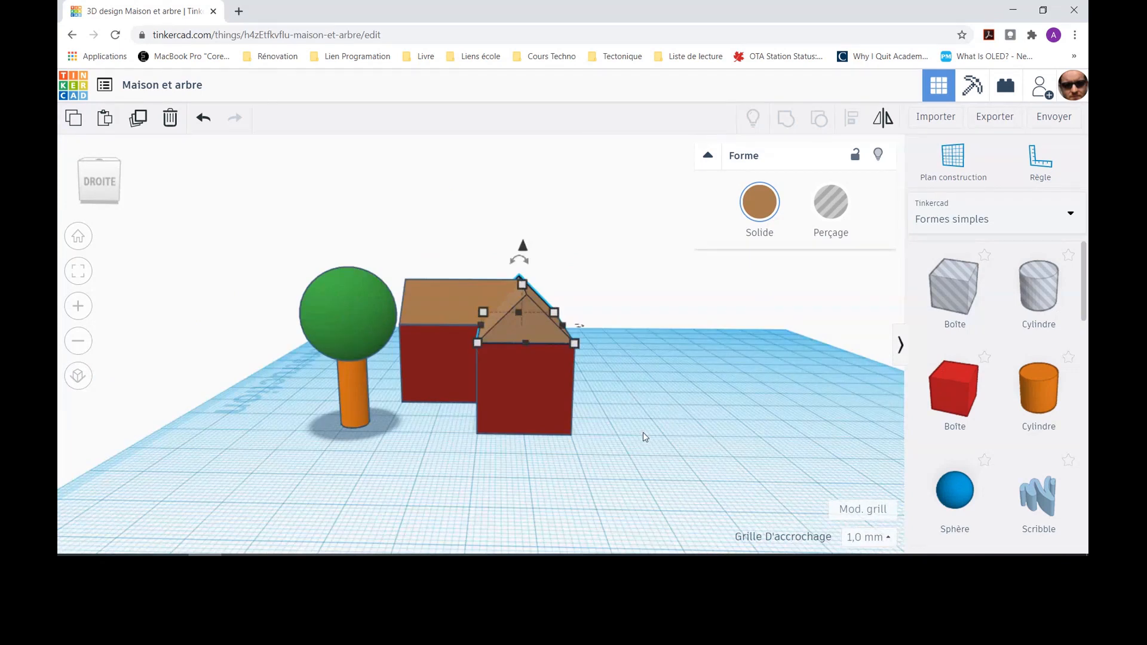
pyautogui.moveTo(649, 419); pyautogui.dragTo(791, 453, button='right')
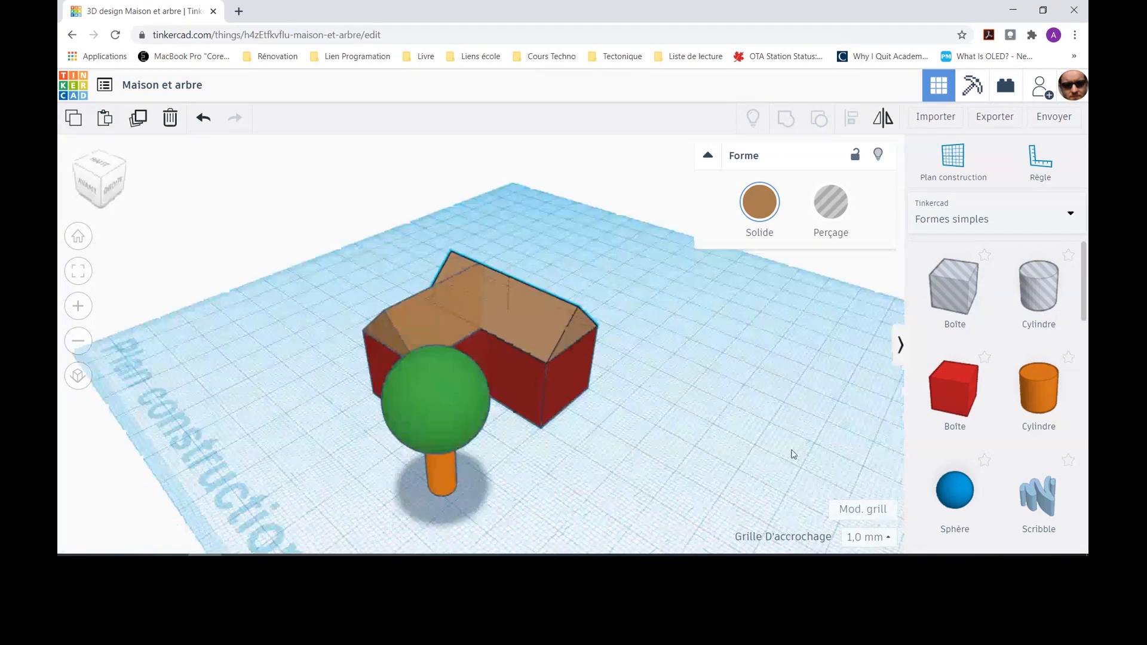
pyautogui.moveTo(619, 443); pyautogui.dragTo(404, 464, button='right')
# Step: Look through the Formes simples shapes and the list of available shape categories, keep Formes simples, and leave no shape selected in the design
pyautogui.scroll(-10, 1029, 356)
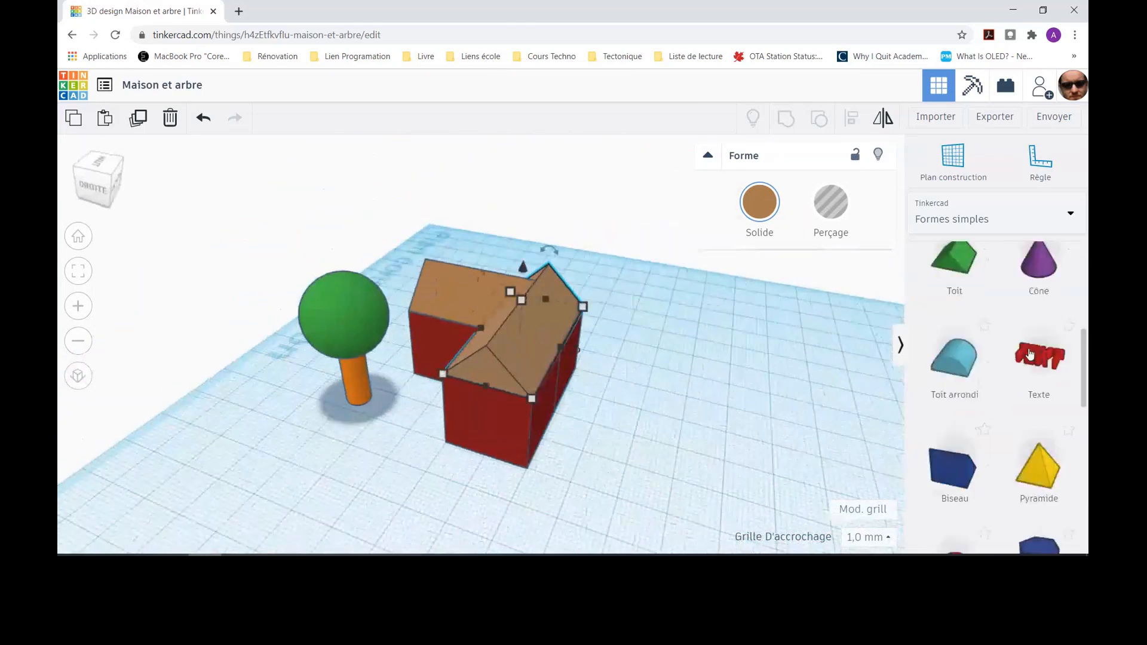
pyautogui.scroll(10, 1029, 358)
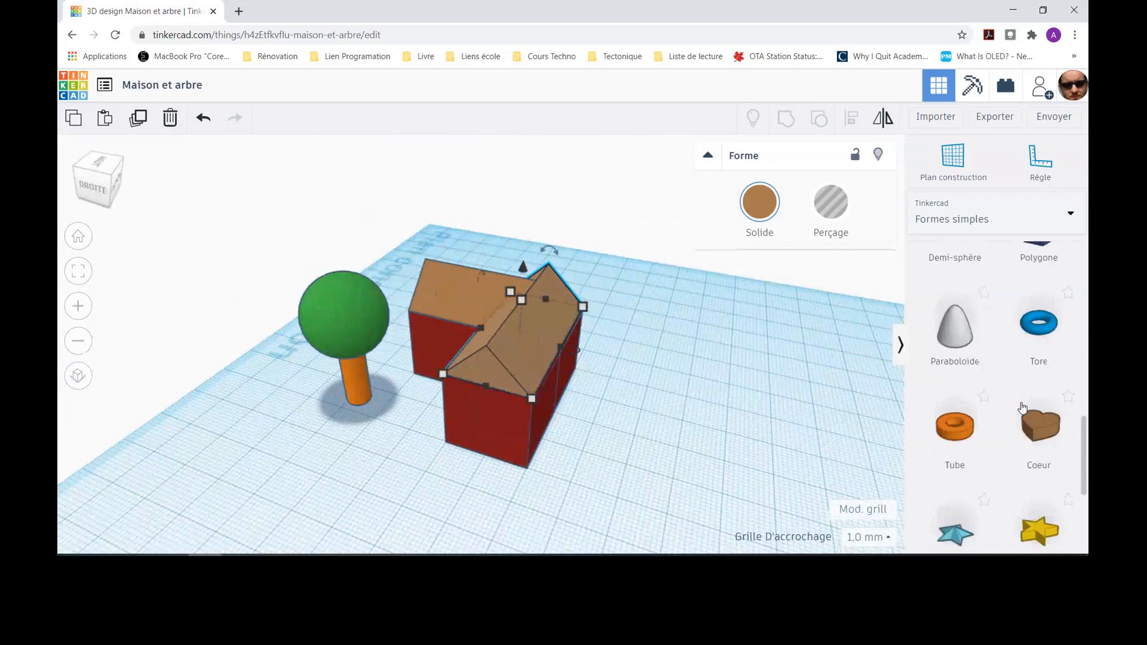
pyautogui.click(989, 221)
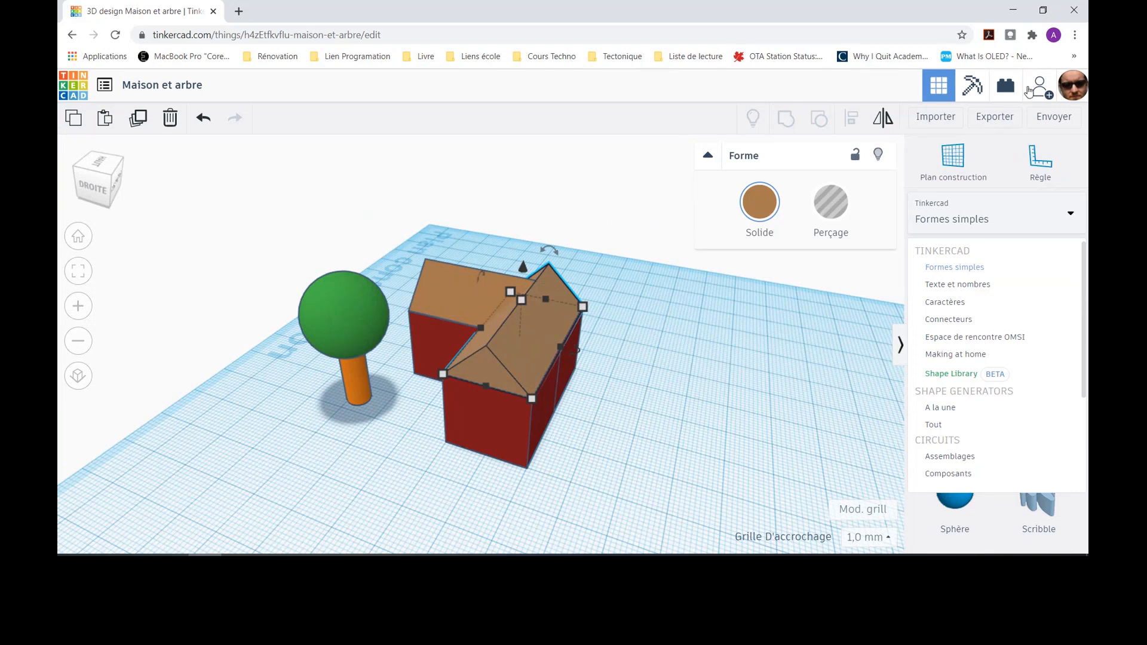
pyautogui.scroll(-3, 1076, 299)
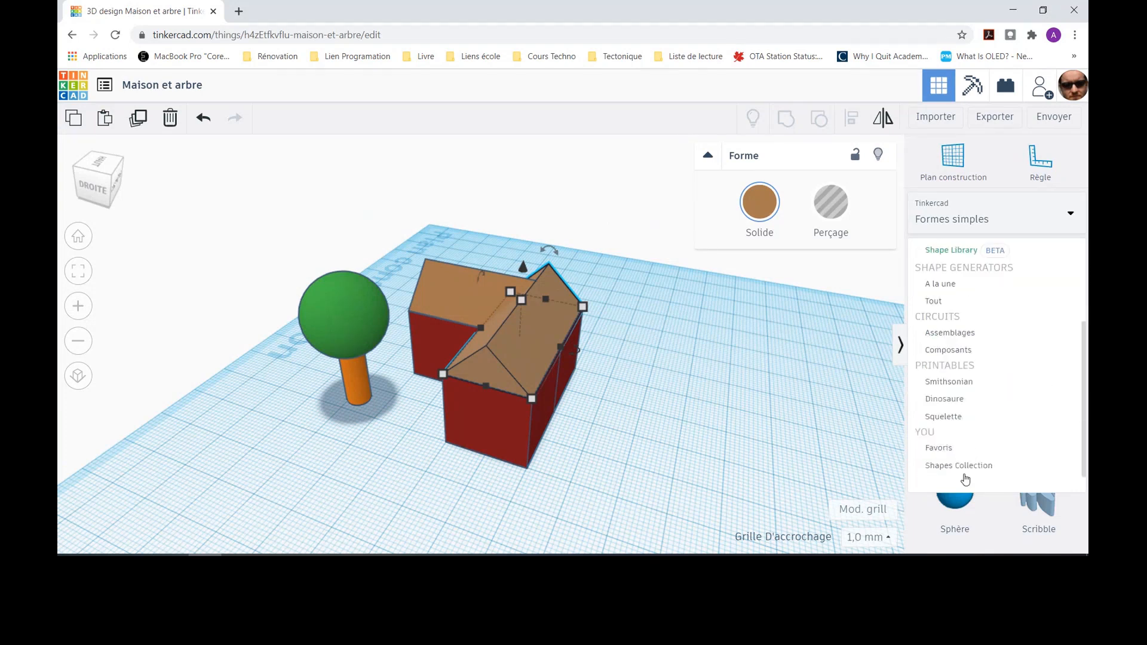
pyautogui.scroll(3, 959, 317)
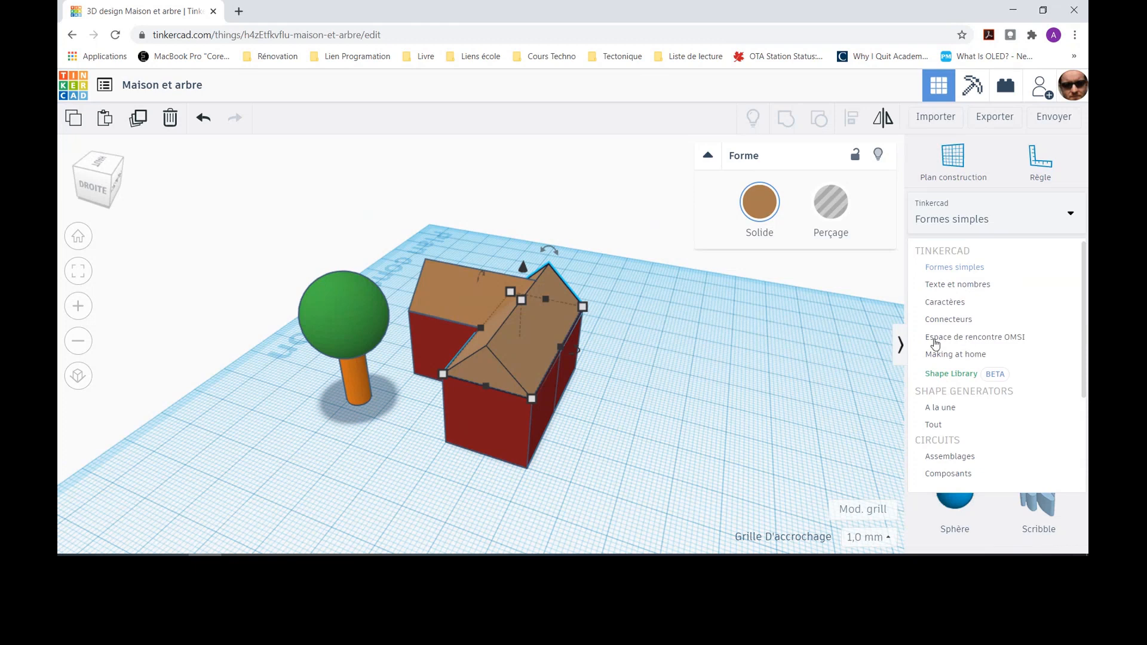
pyautogui.click(1070, 223)
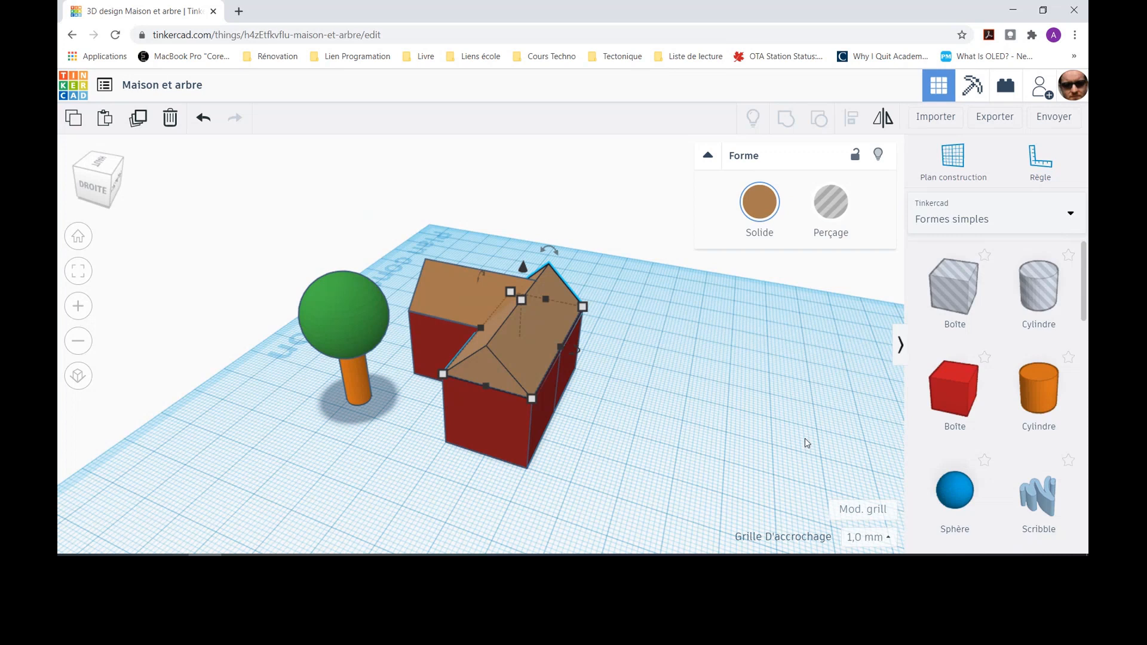
pyautogui.click(650, 424)
pyautogui.moveTo(641, 478); pyautogui.dragTo(554, 481, button='right')
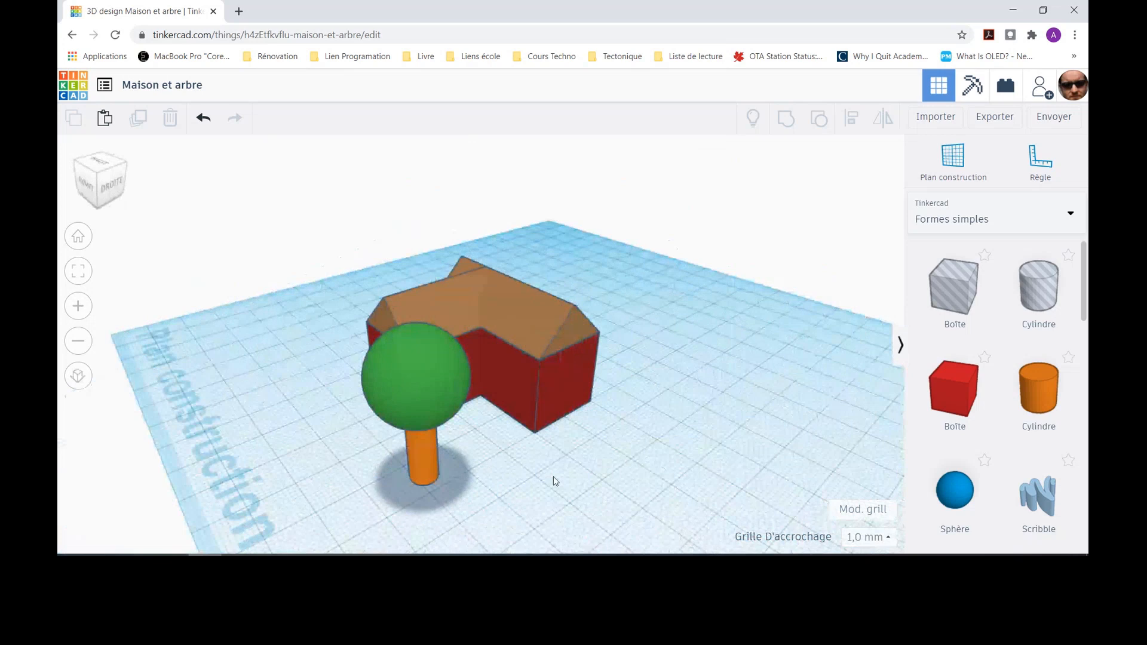